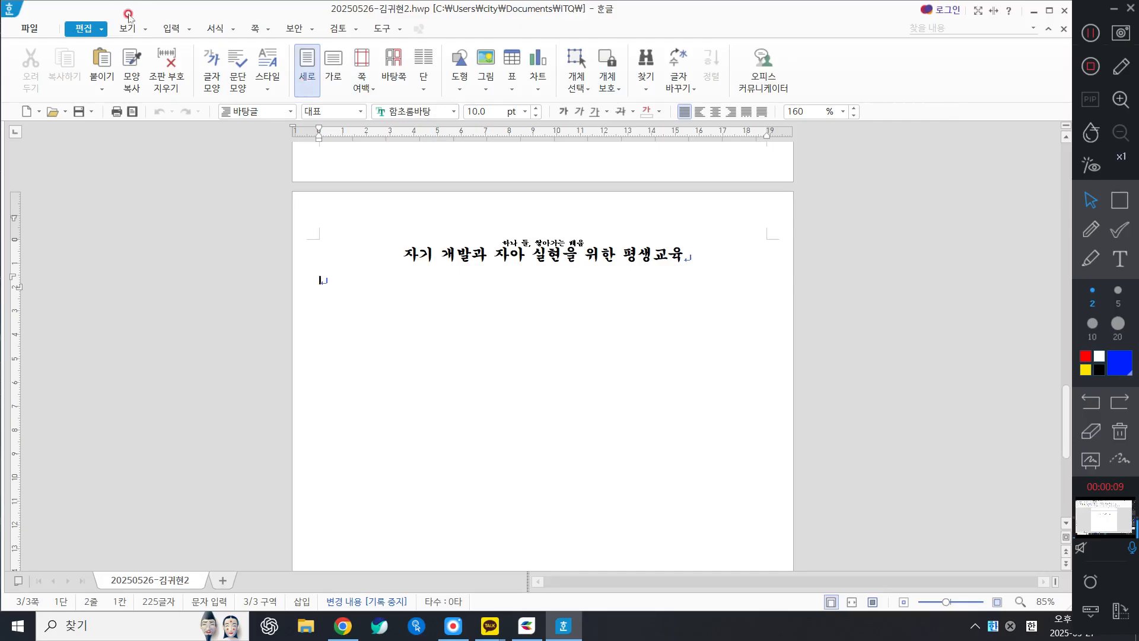
Step: Zoom the document so the page width fits the window
click(417, 624)
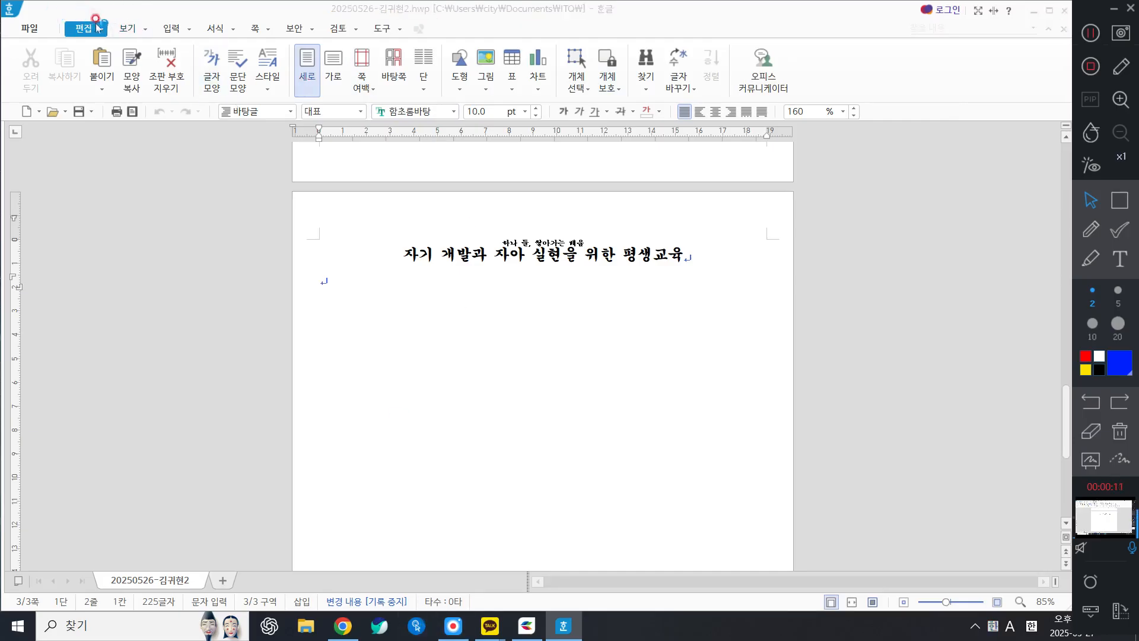
click(127, 28)
click(761, 83)
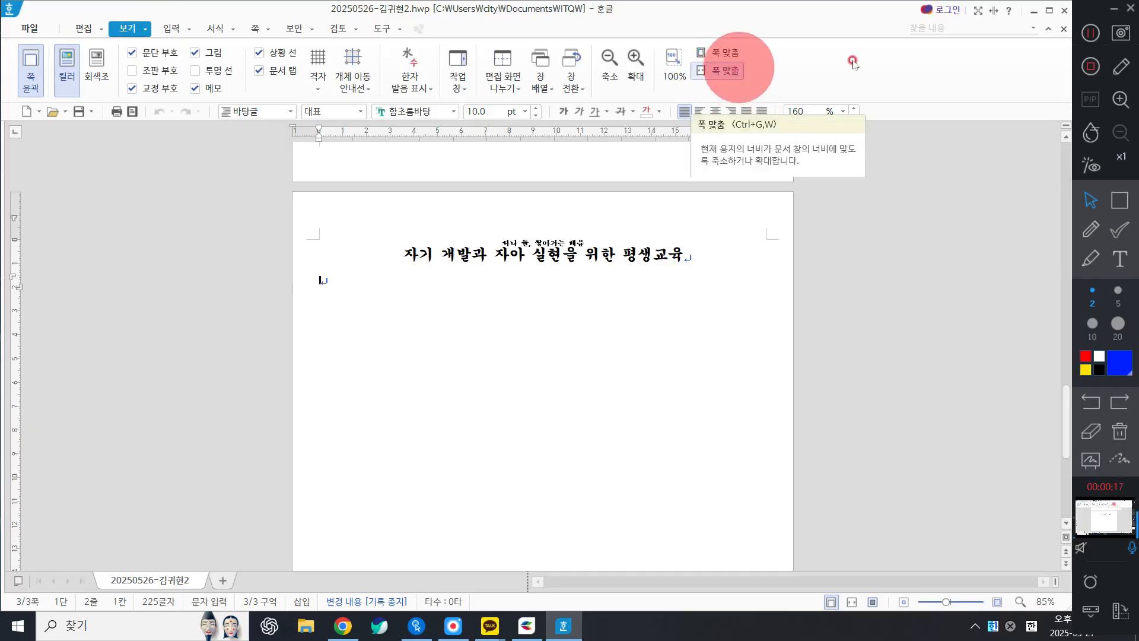
click(1090, 32)
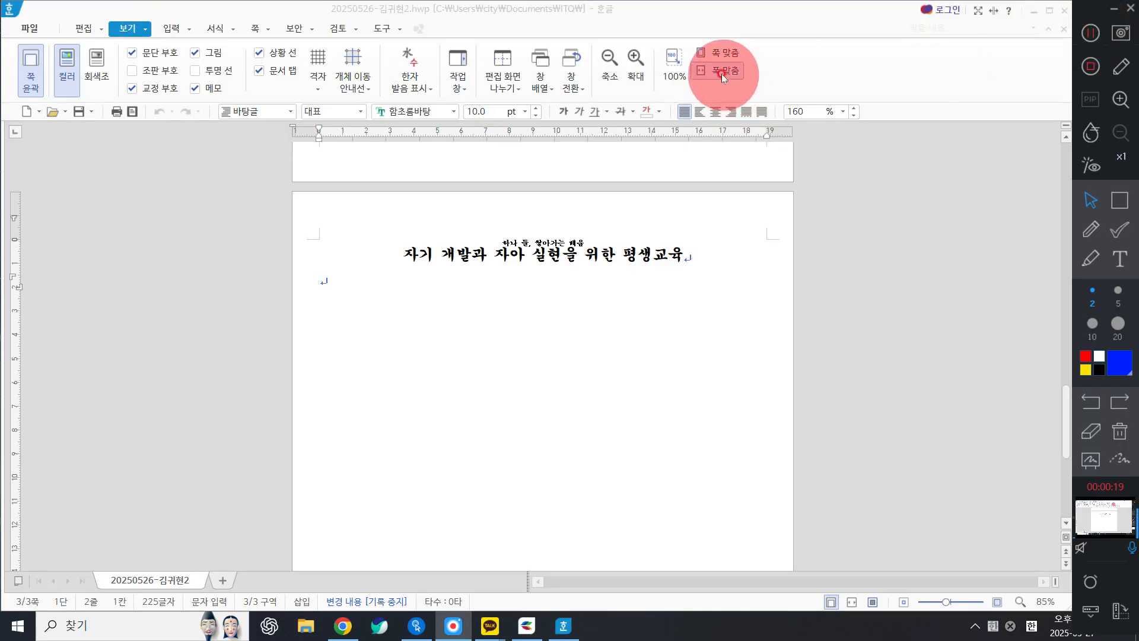
click(722, 73)
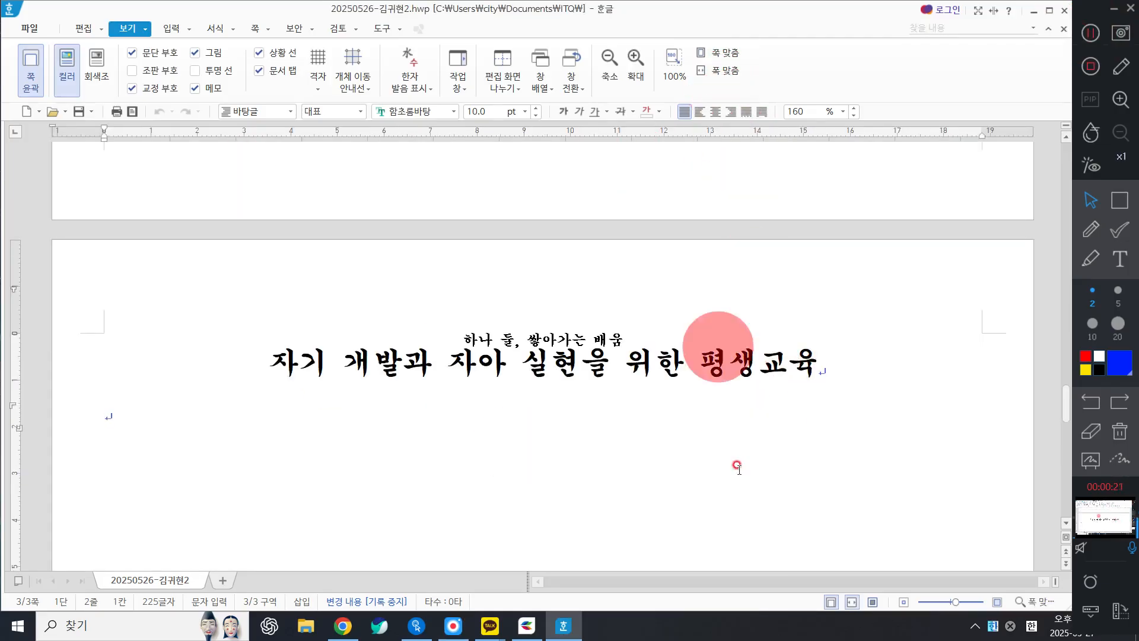
Step: Begin a new line after the title and frame its paragraph mark with a blue rectangle annotation
click(870, 356)
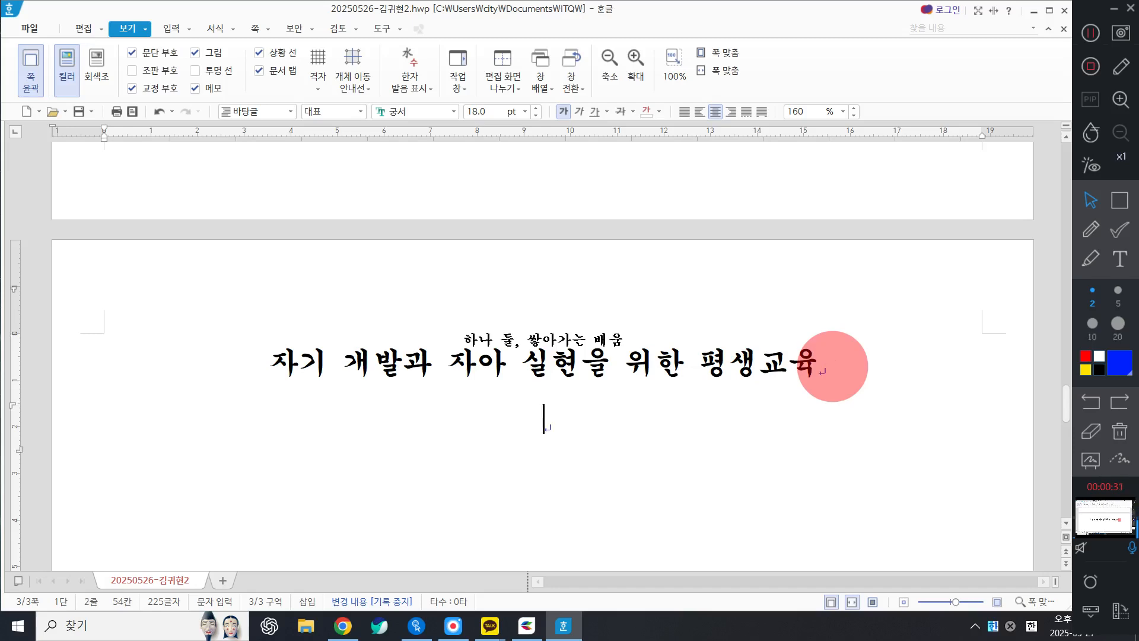
click(1119, 200)
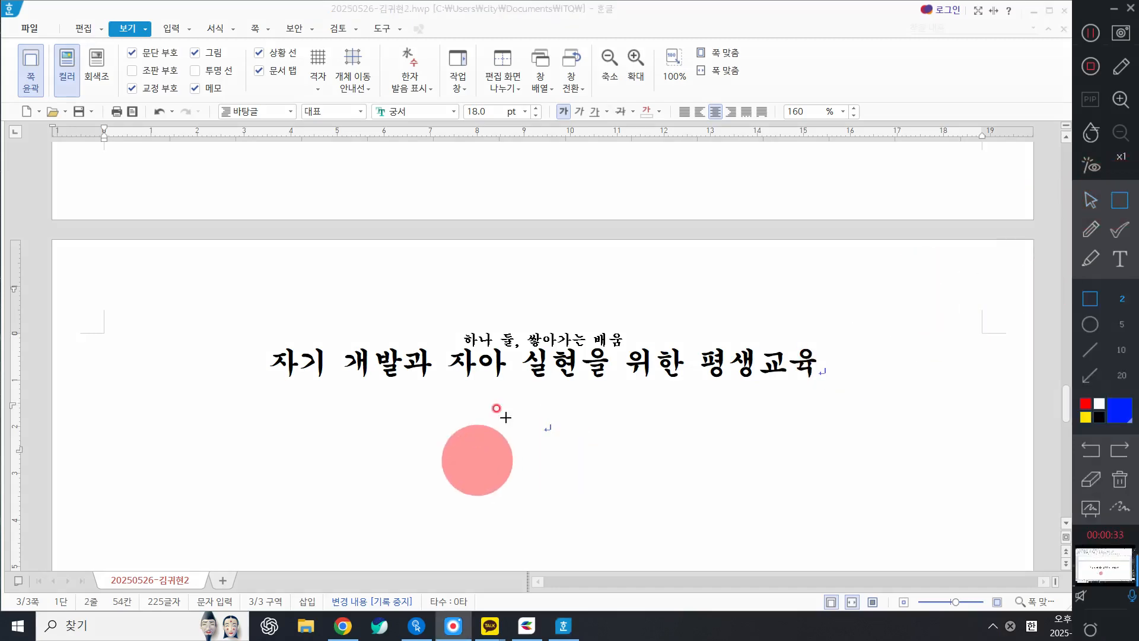
drag(513, 392, 569, 449)
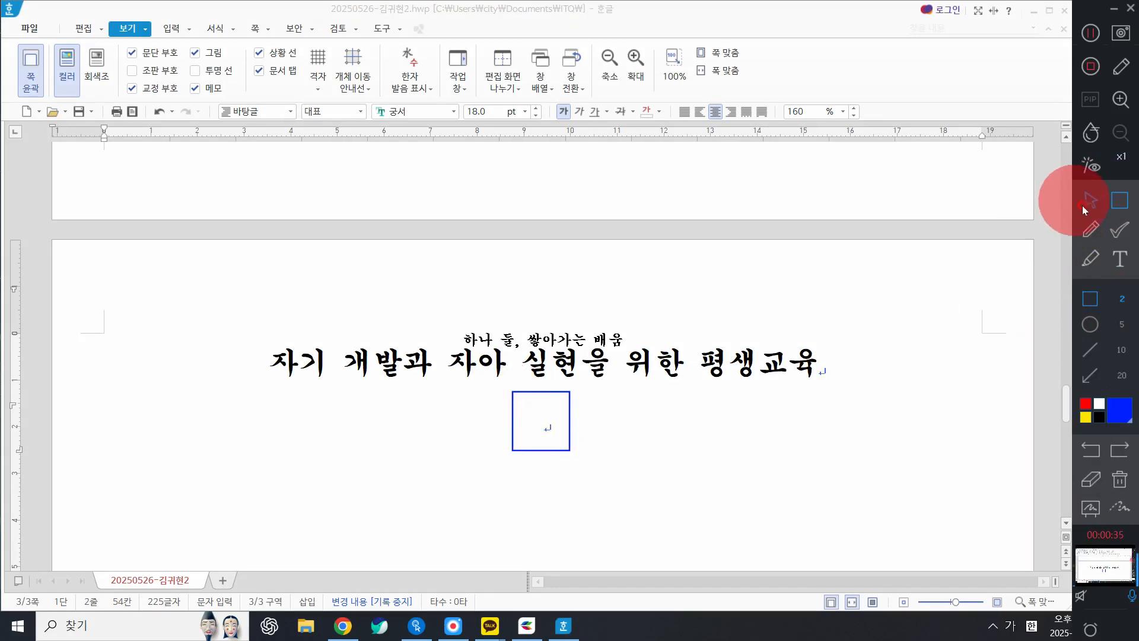
click(1086, 204)
click(554, 419)
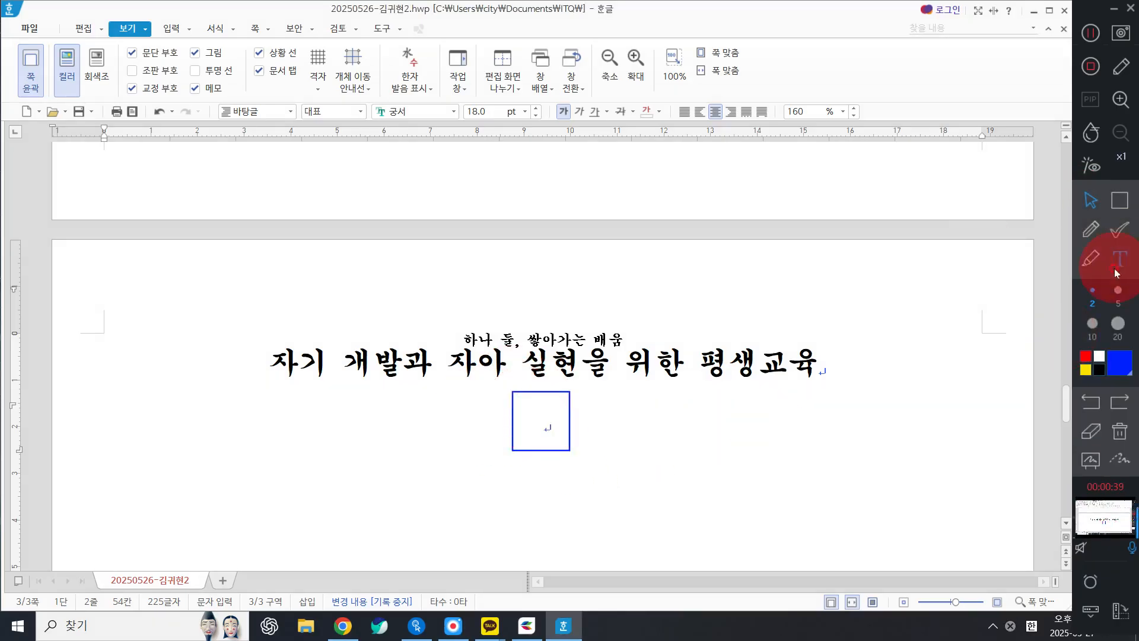
Step: Add a blue text annotation reading "Ctrl + 1 : 원래글꼴로" on the page below the rectangle
click(1117, 295)
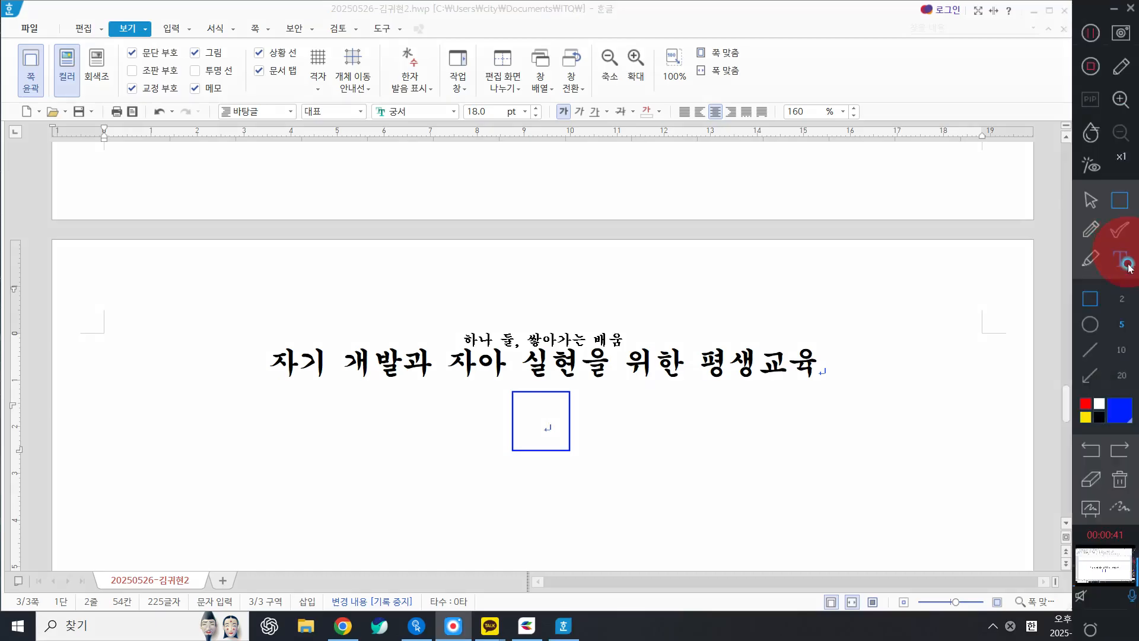
click(1111, 257)
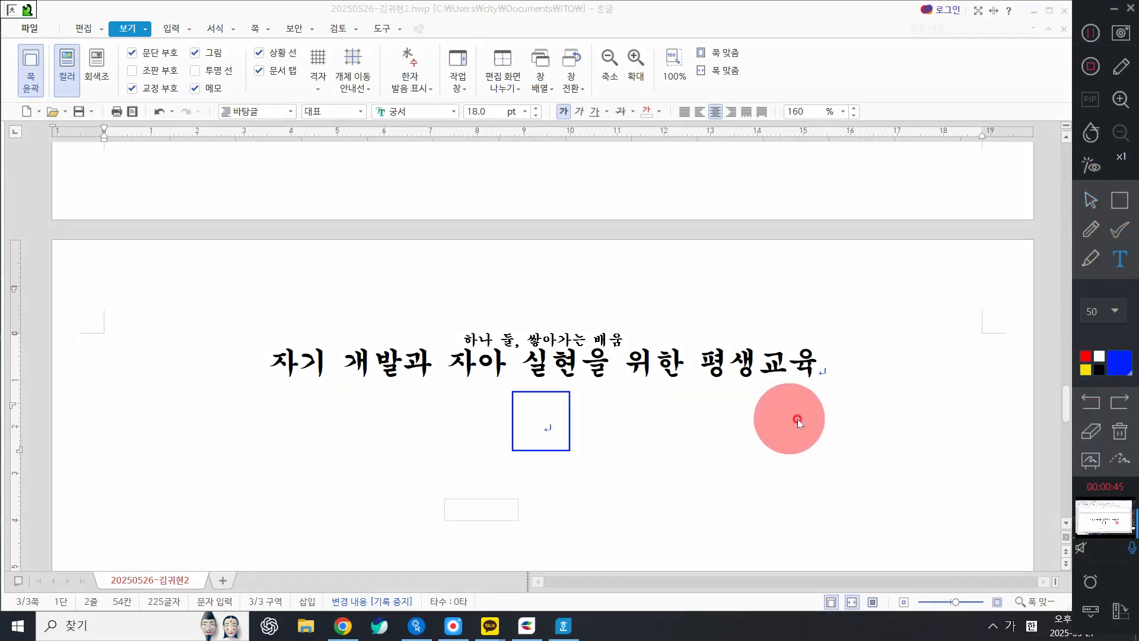
click(376, 505)
text(ㅊ)
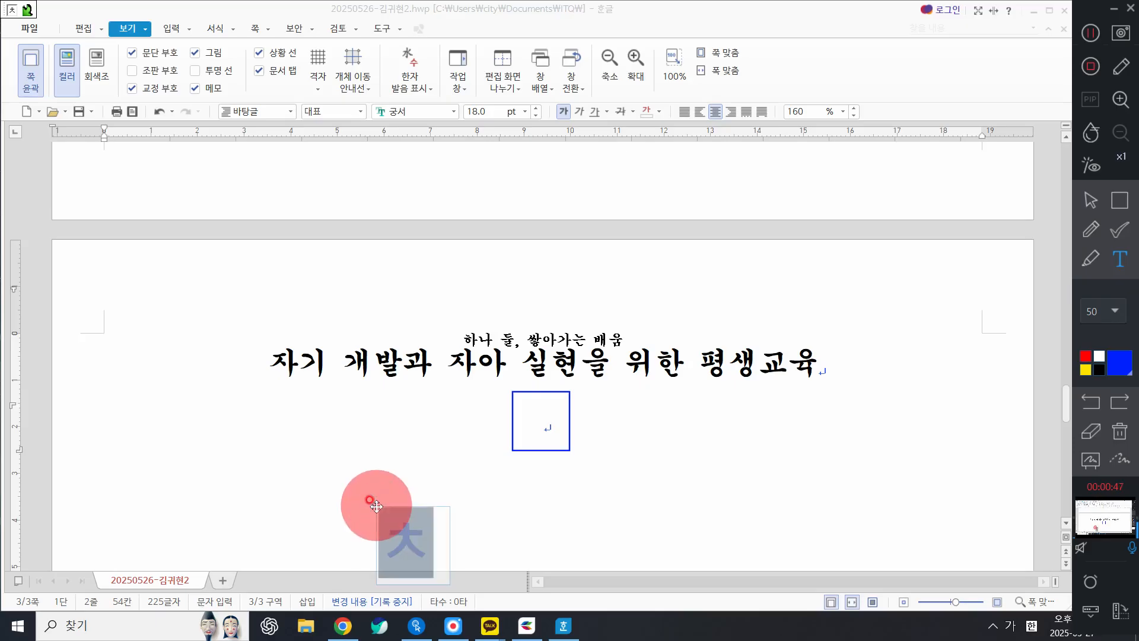
key(BackSpace)
key(Hangul)
text(Ctrl + 1 :)
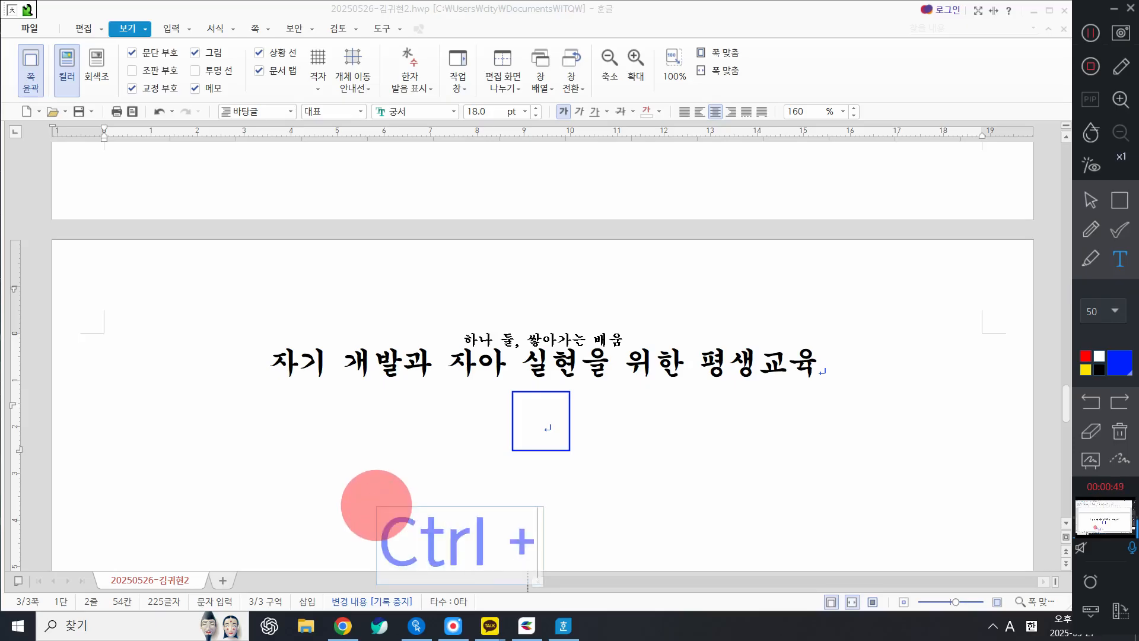
key(Hangul)
text(원라)
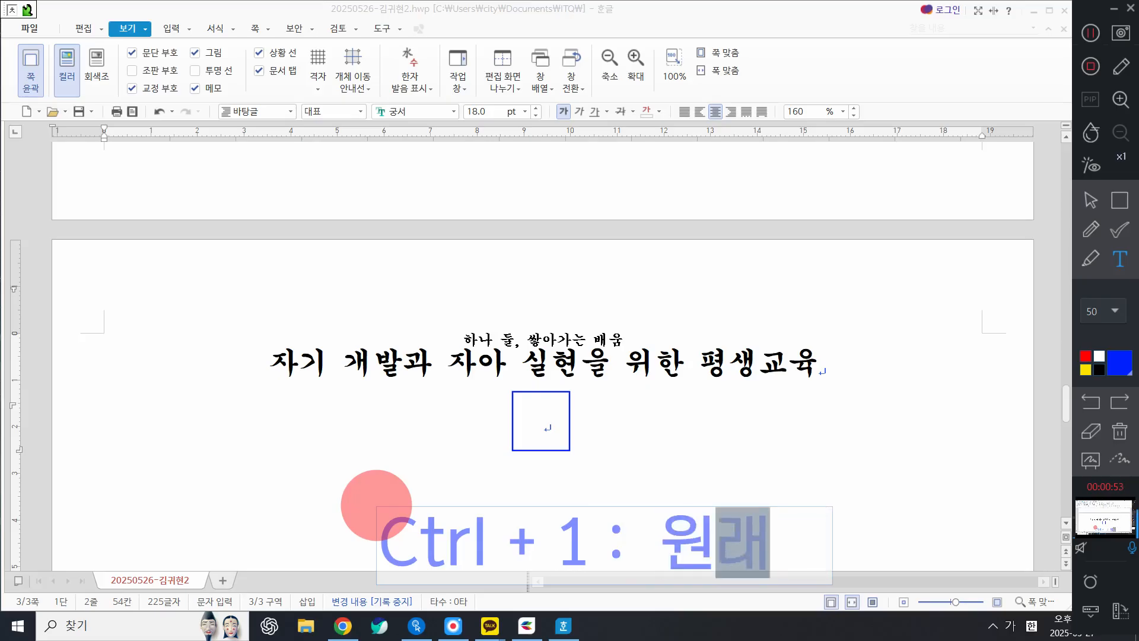
text(글꼴로)
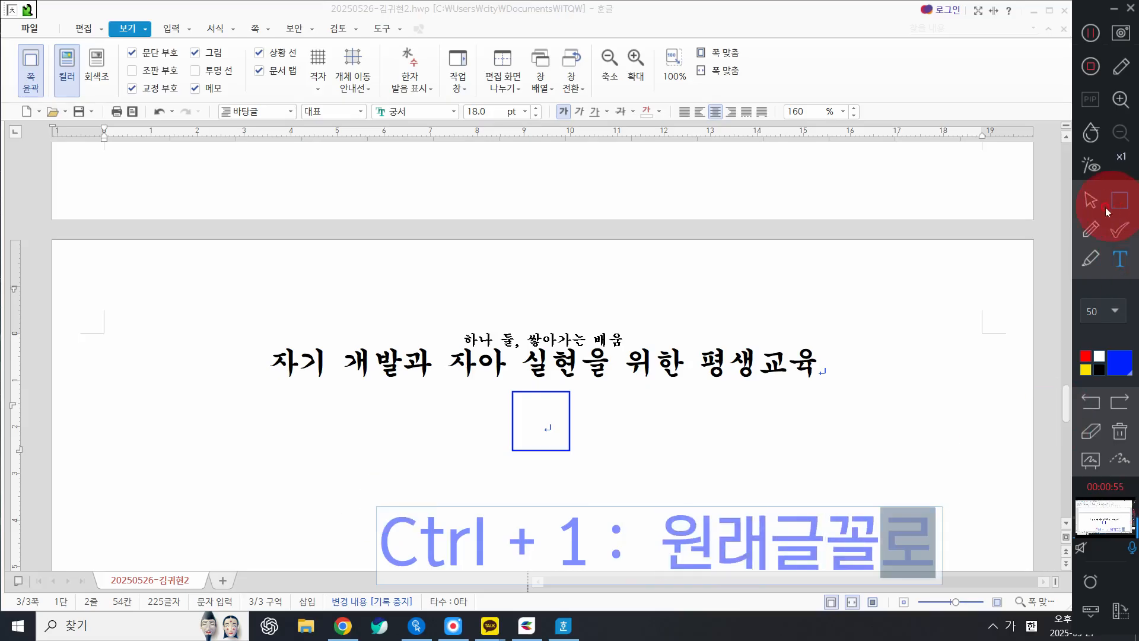
Step: Reset the empty line below the title to the 바탕글 style with 함초롬바탕 at 10 pt
click(1090, 200)
click(542, 410)
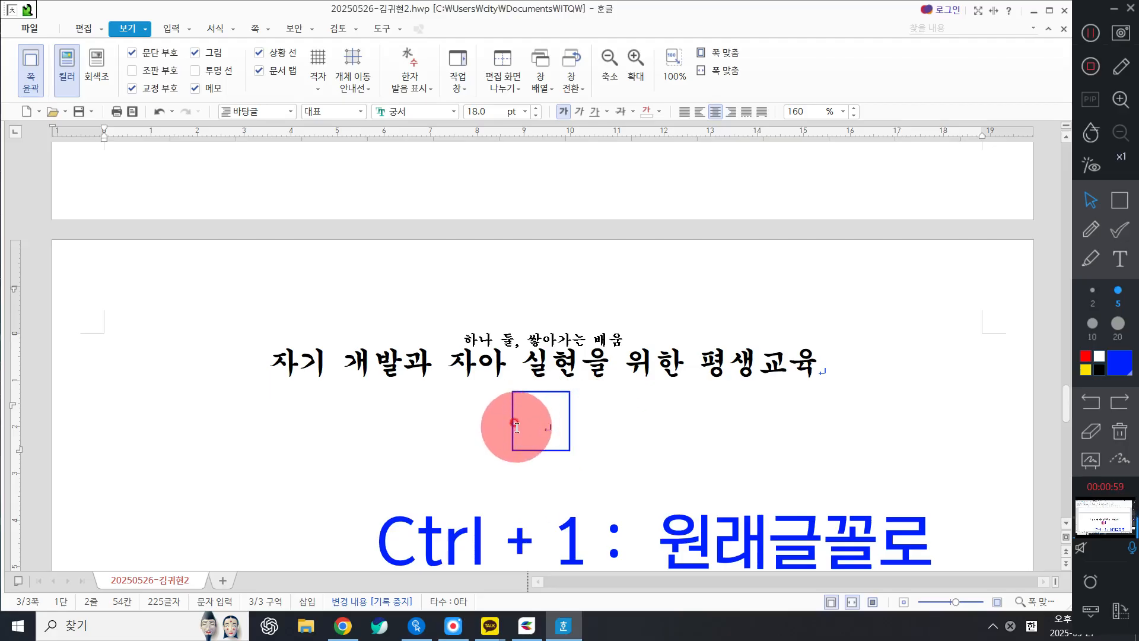
key(ctrl+1)
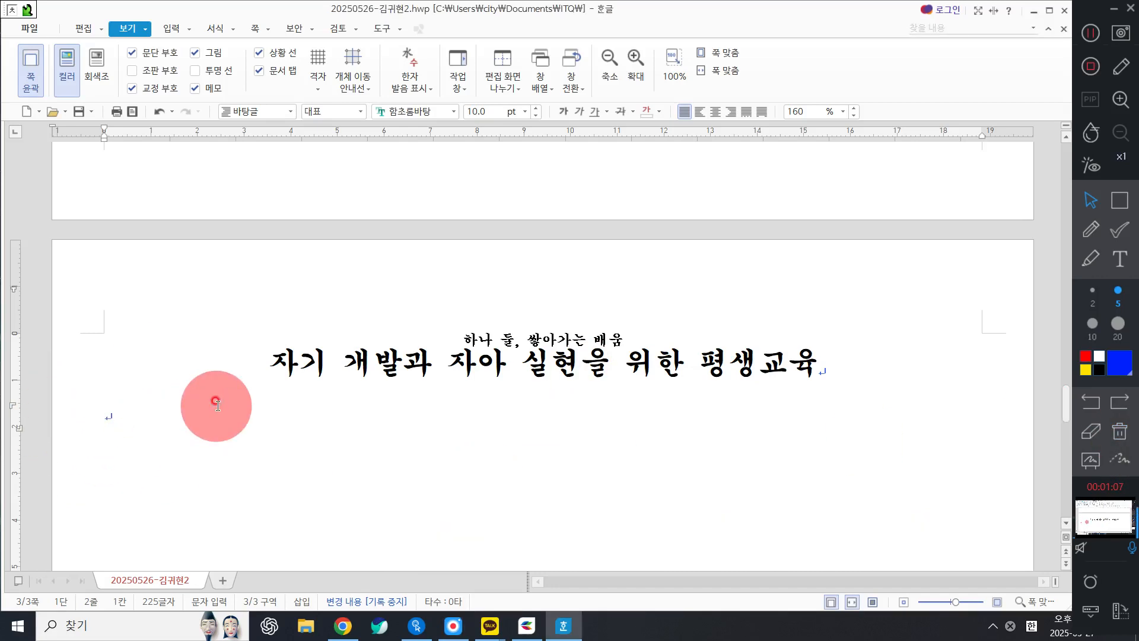
Step: Leave one blank line under the title and write "현대사회를 학습과 교육적 시각에 보면 현대사회는 지식근로자를 필요로 하는 지식기반사회이다."
key(Return)
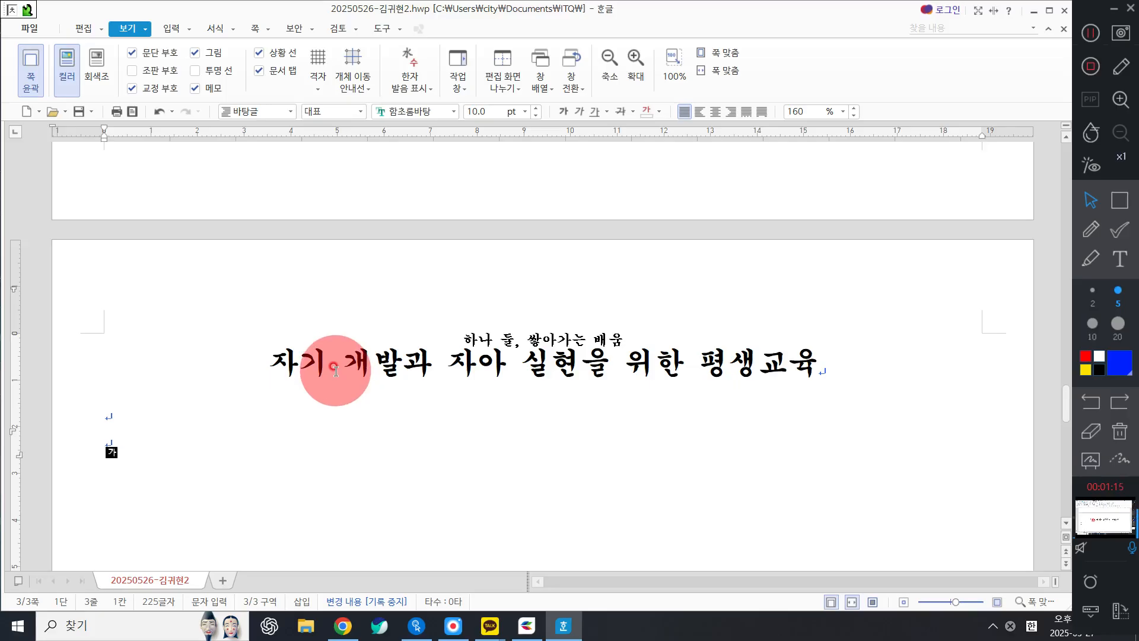
text(현ㄷㅐ )
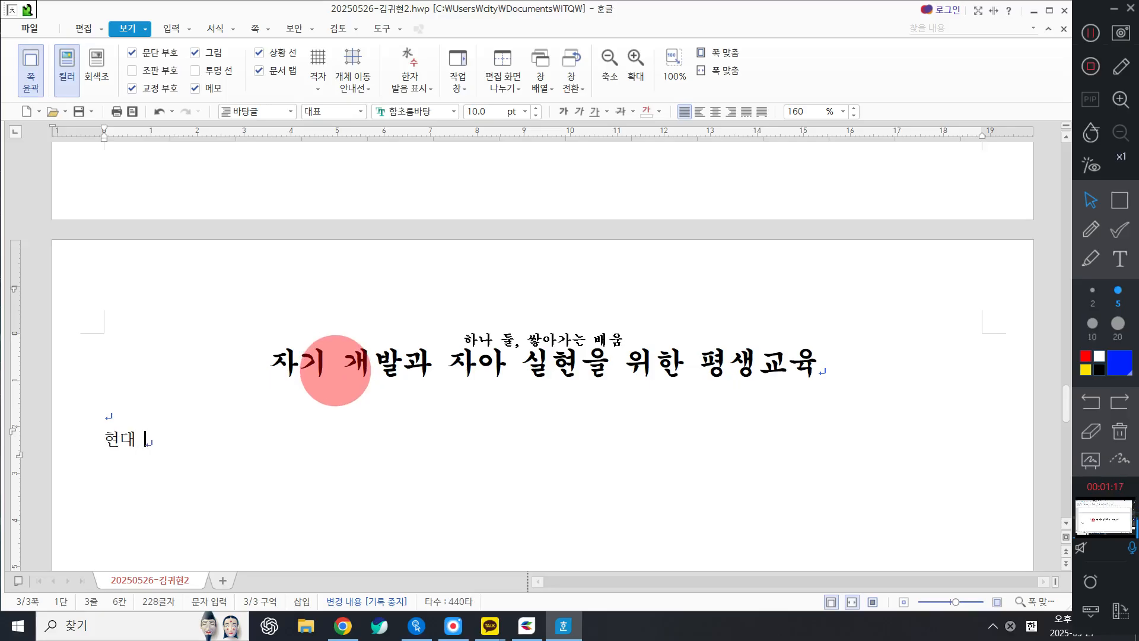
text(ㅏ횔ㅡㄹ ㅎㅏㄱㅅㅡㅂ과 교육적 식)
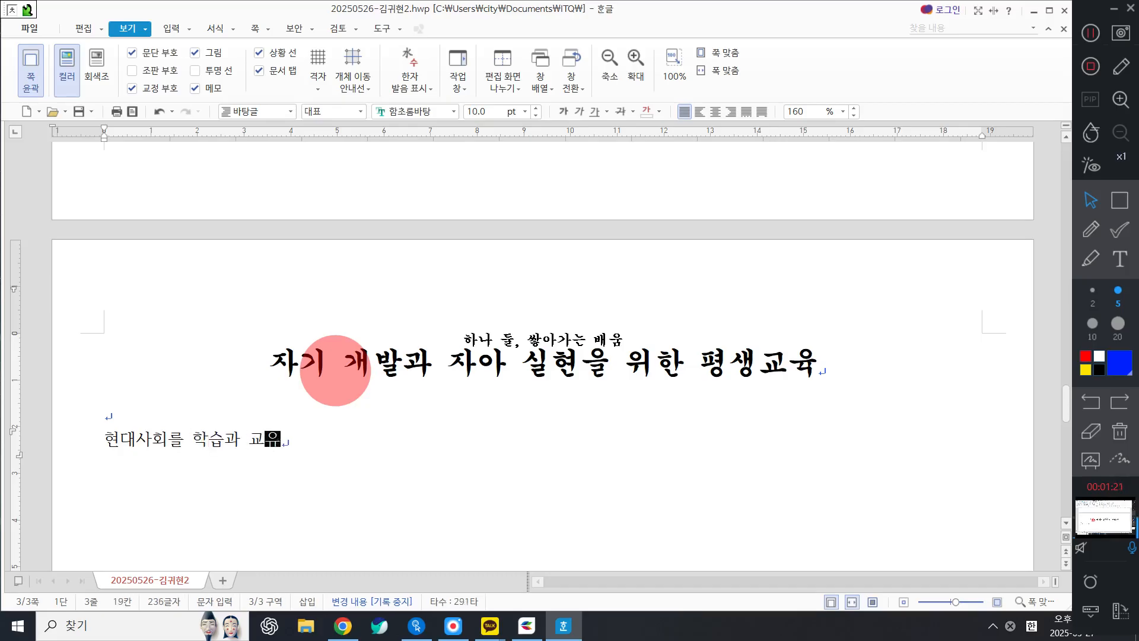
text(ㅏㄱ에 )
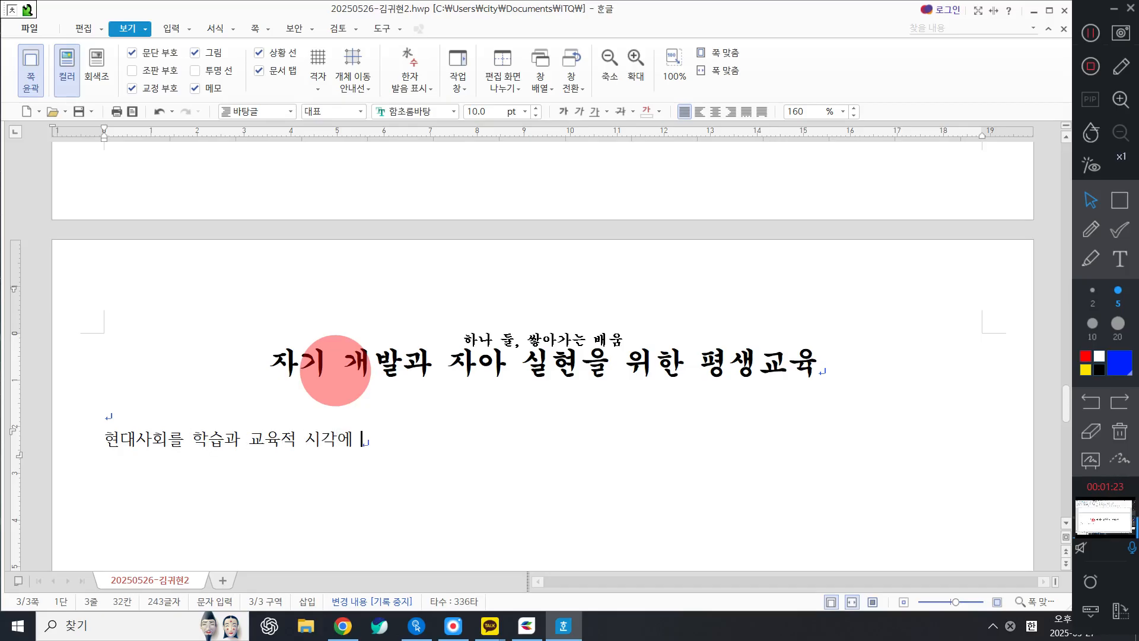
text(보면 현대하)
text(ㅏㅎㅗ)
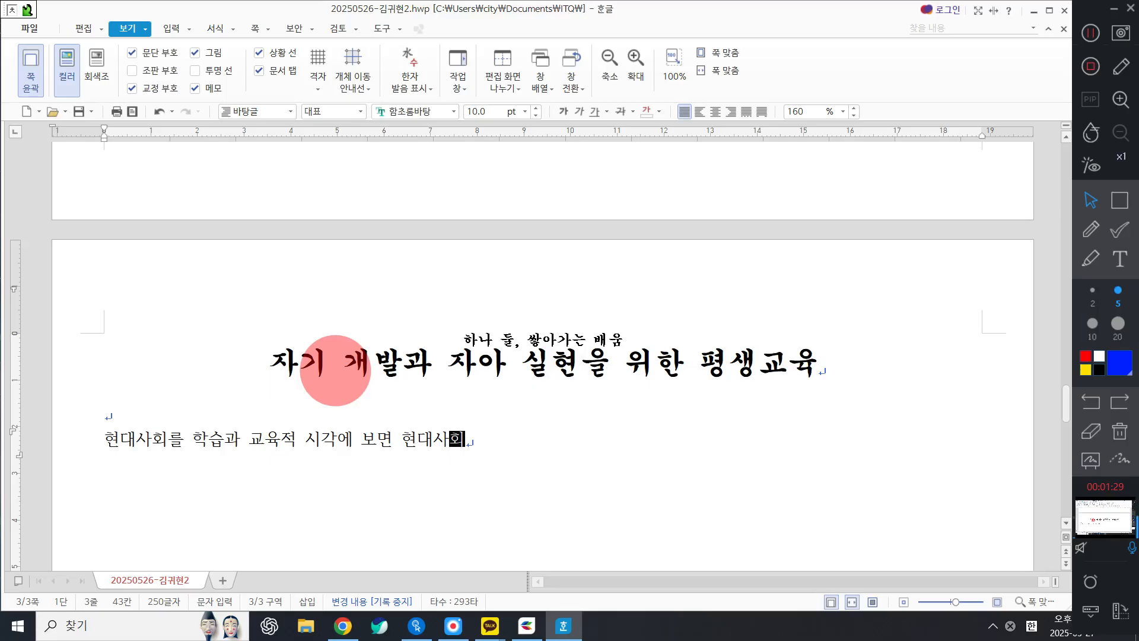
text(는 )
text(짓ㅣㄱ근로자를 )
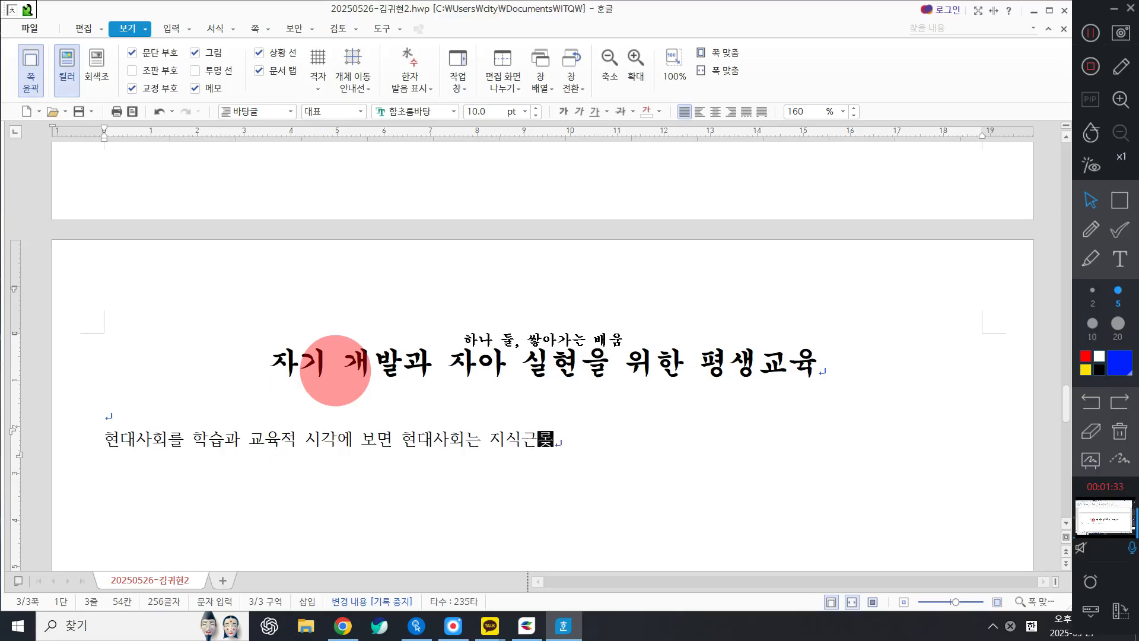
text(피ㄹ요로)
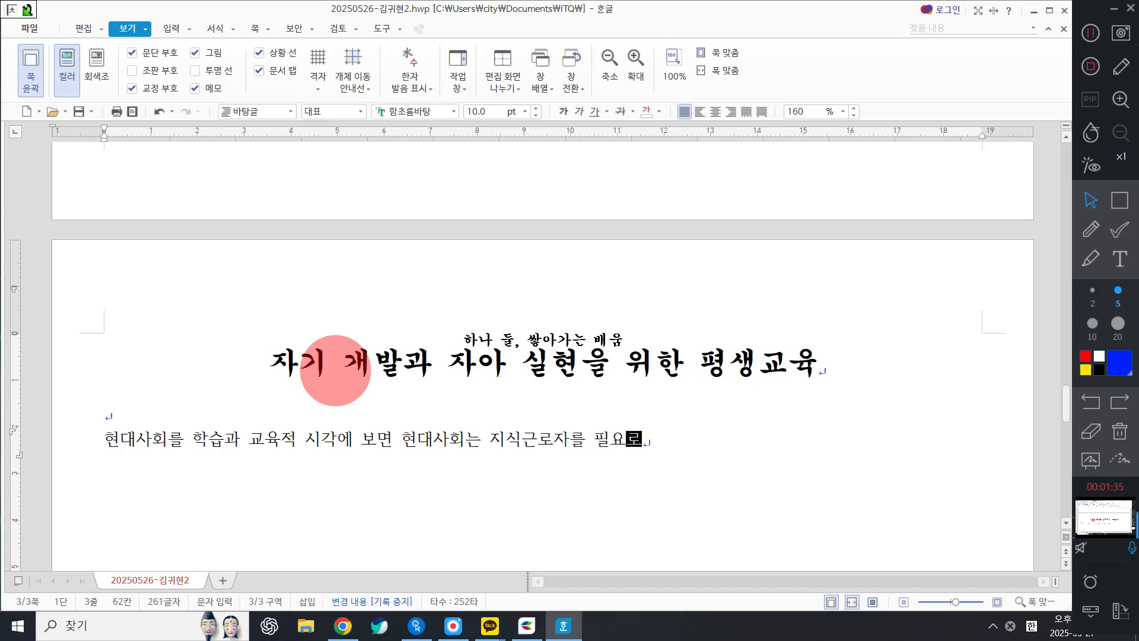
text( 하는 지식)
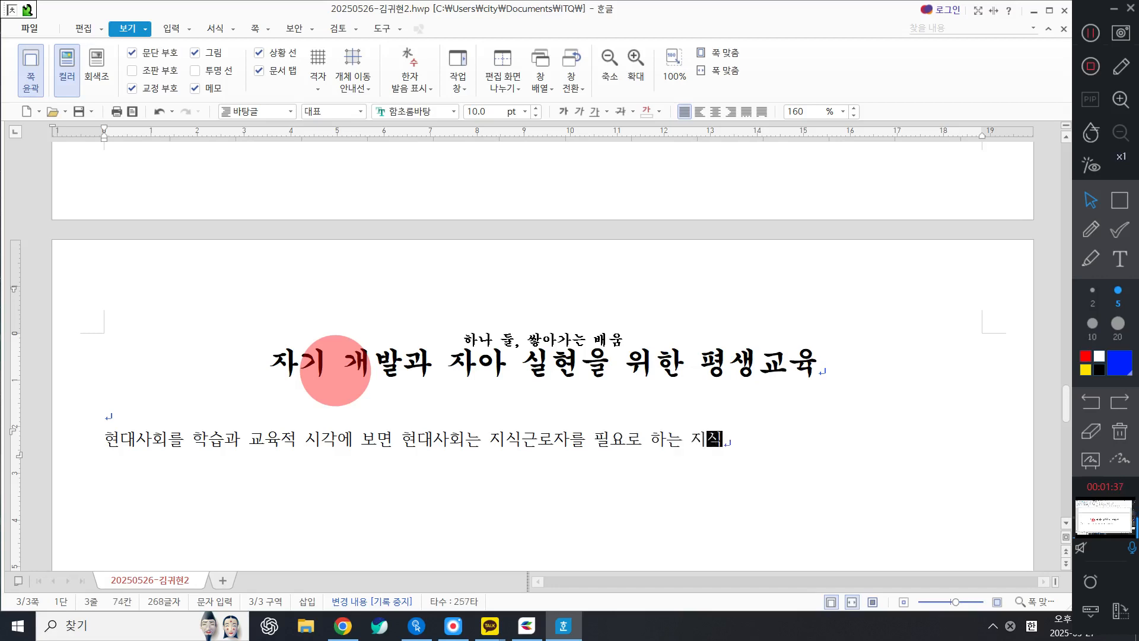
text( 기바기반사회이다. ㅍ)
Step: Continue the paragraph with the sentence "평생교육은 100세 싣재에 그 중요성이 더욱 강조되고 있다."
text(ㅕㅇ생교육은 )
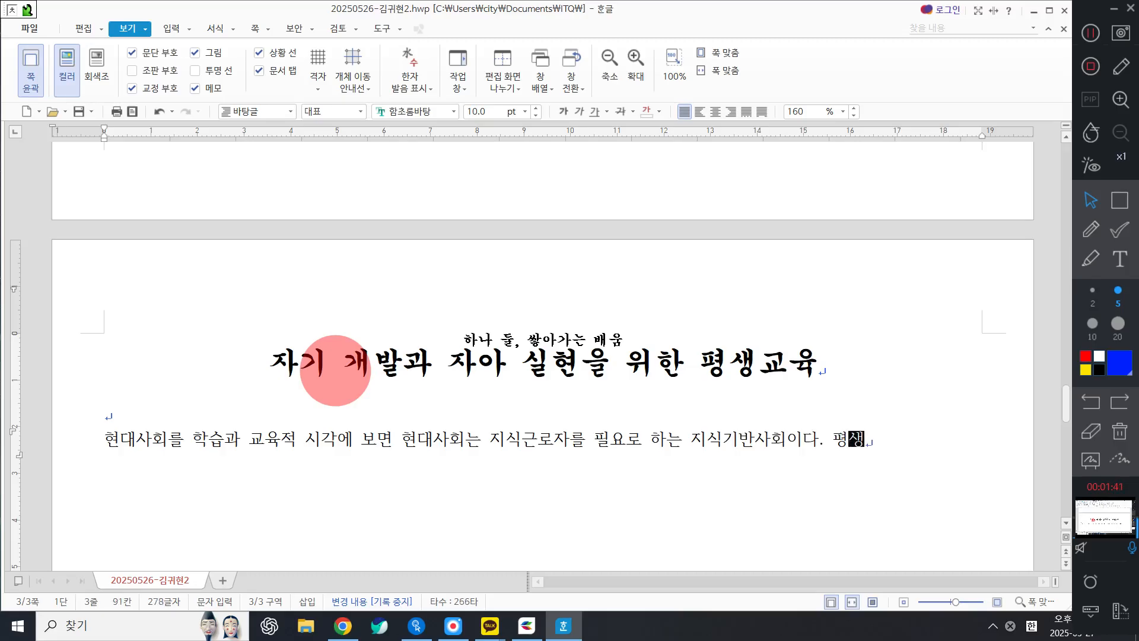
text(100세 신재에 ㄱ)
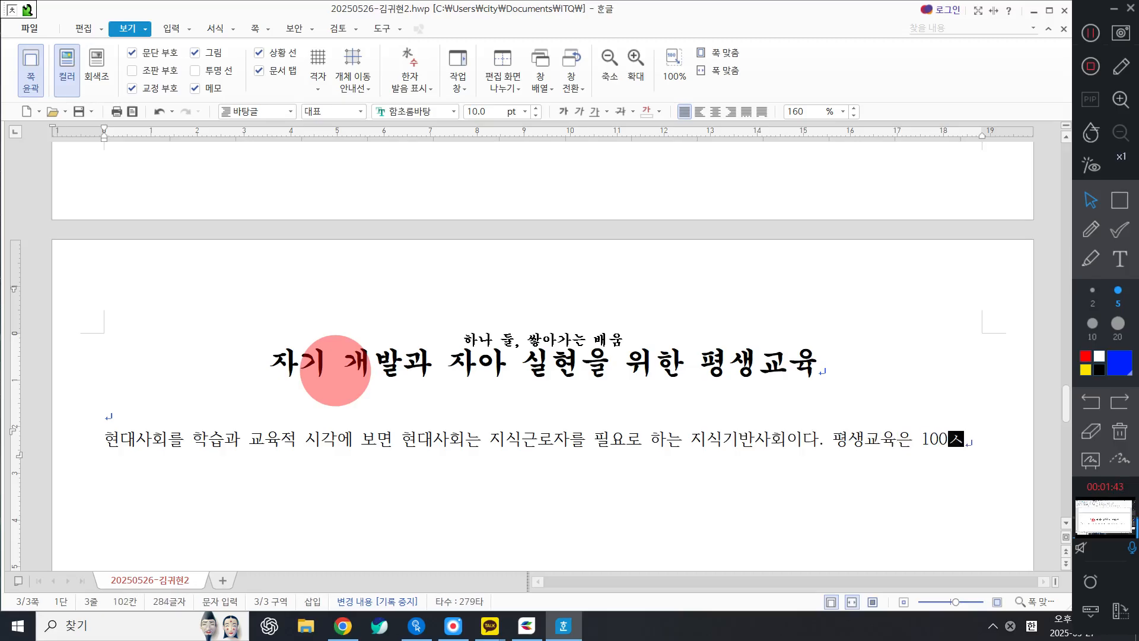
text( 주원)
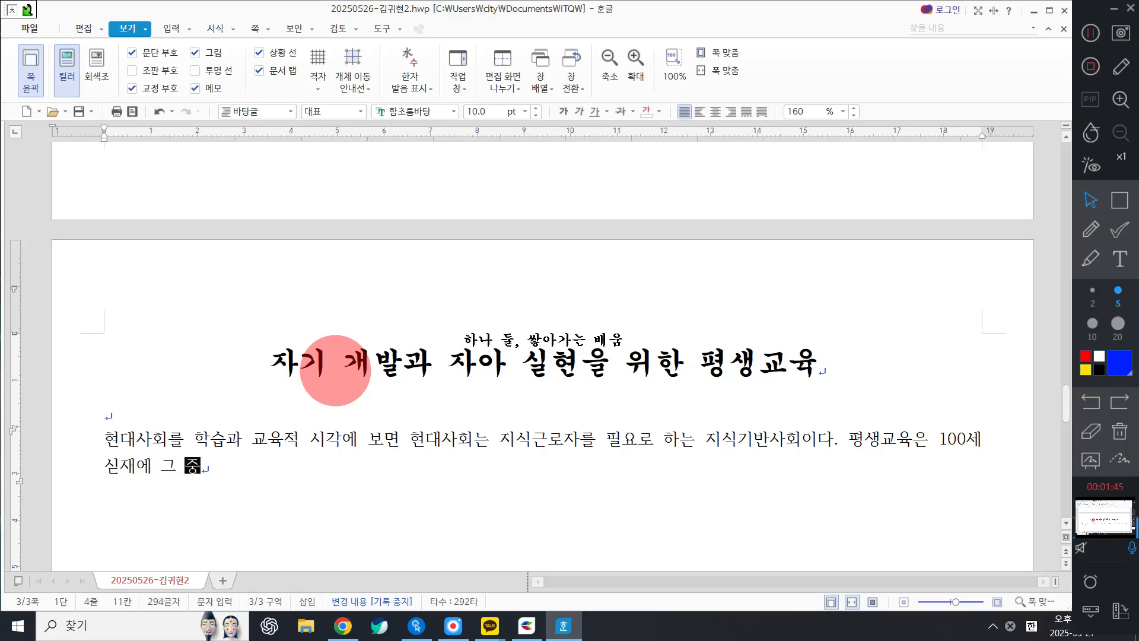
key(BackSpace)
key(BackSpace)
text(중요성이 더욱 ㄲ)
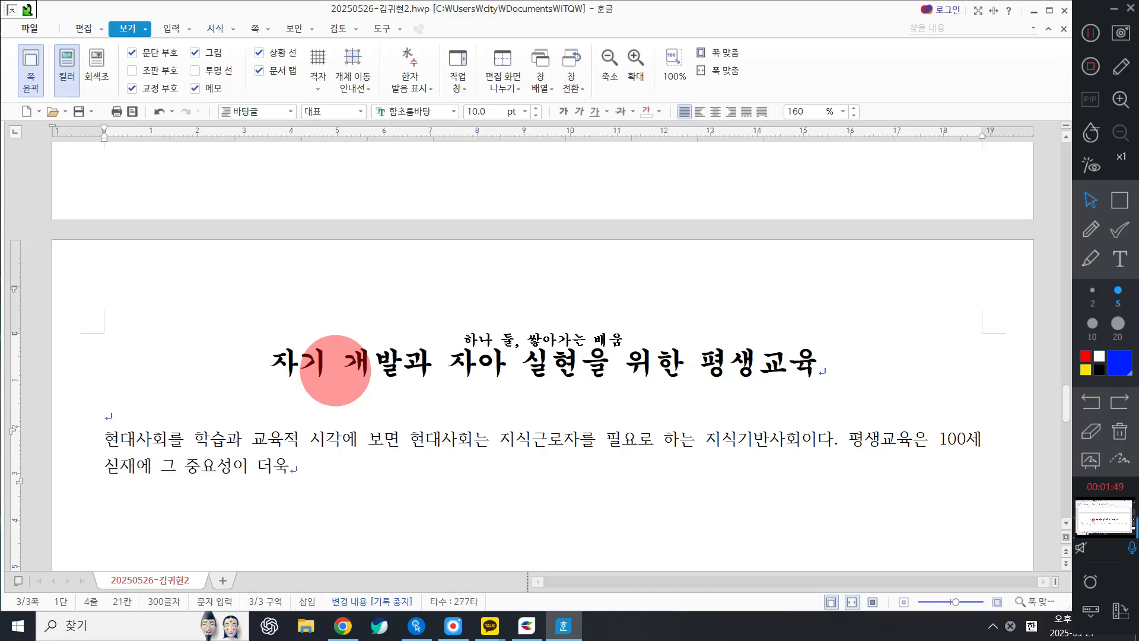
key(BackSpace)
key(BackSpace)
text(강조되고 있다. 평)
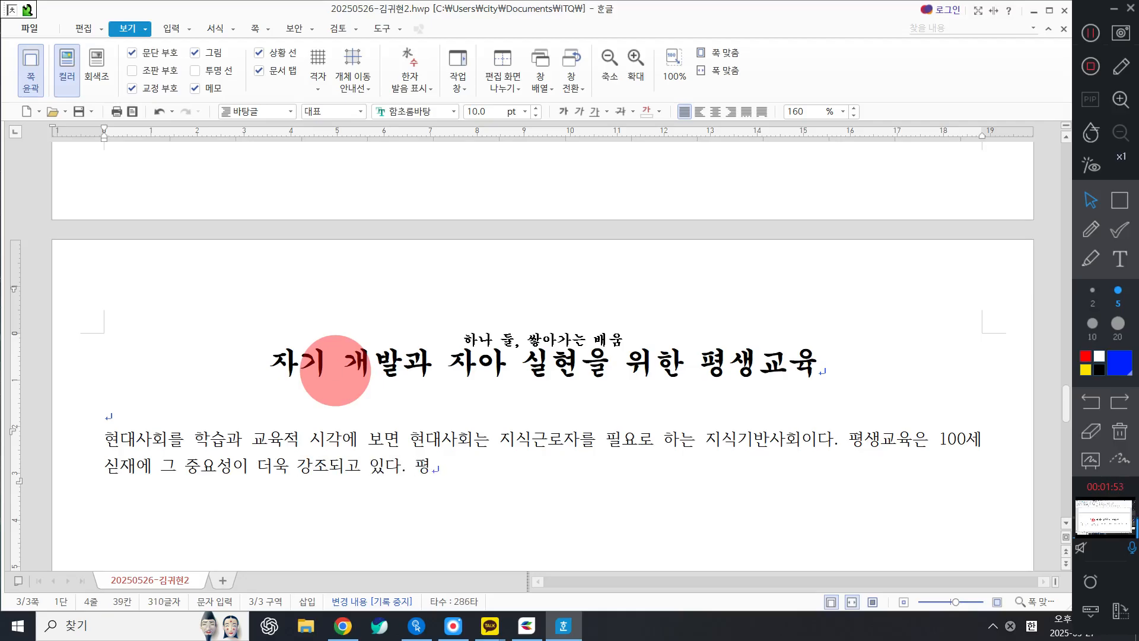
Step: Continue the paragraph with the sentence "평생교육에 대한 수요가 지속적으로 증가하고 있지만 단기 성과 위주로 운영되는 한계점을 보이고 있다."
text(생교육에 대한 ㅈ)
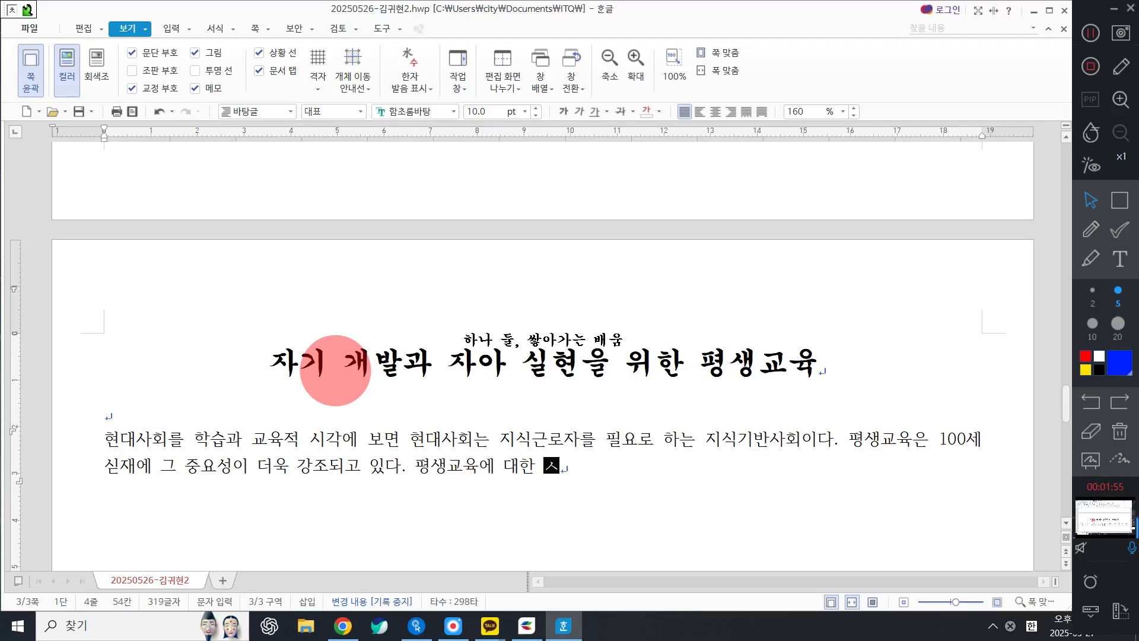
key(BackSpace)
text(수요가 지소)
text(ㄱ저)
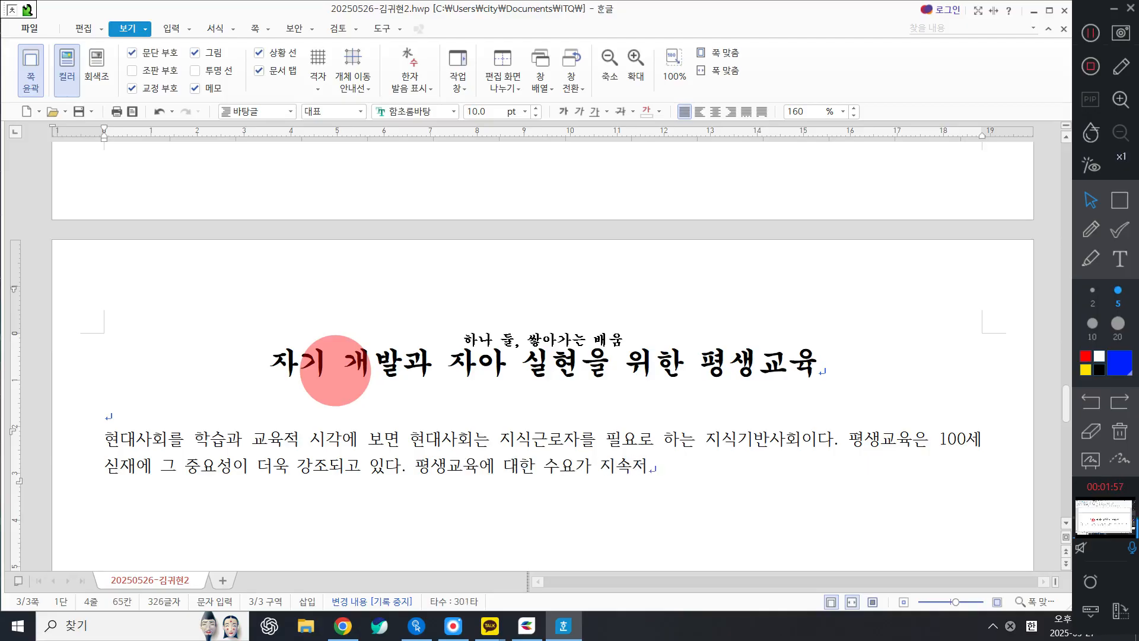
text(ㄱ으로 증가하고 있ㅈ)
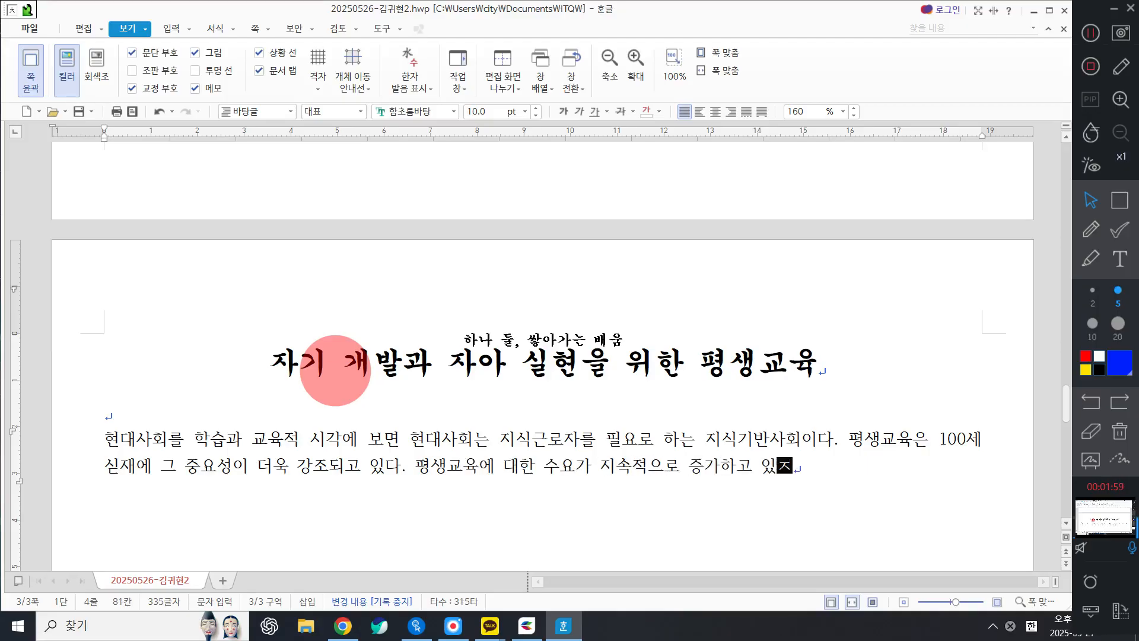
text(ㅣ만 )
text(단)
text(기 성과 위주로 )
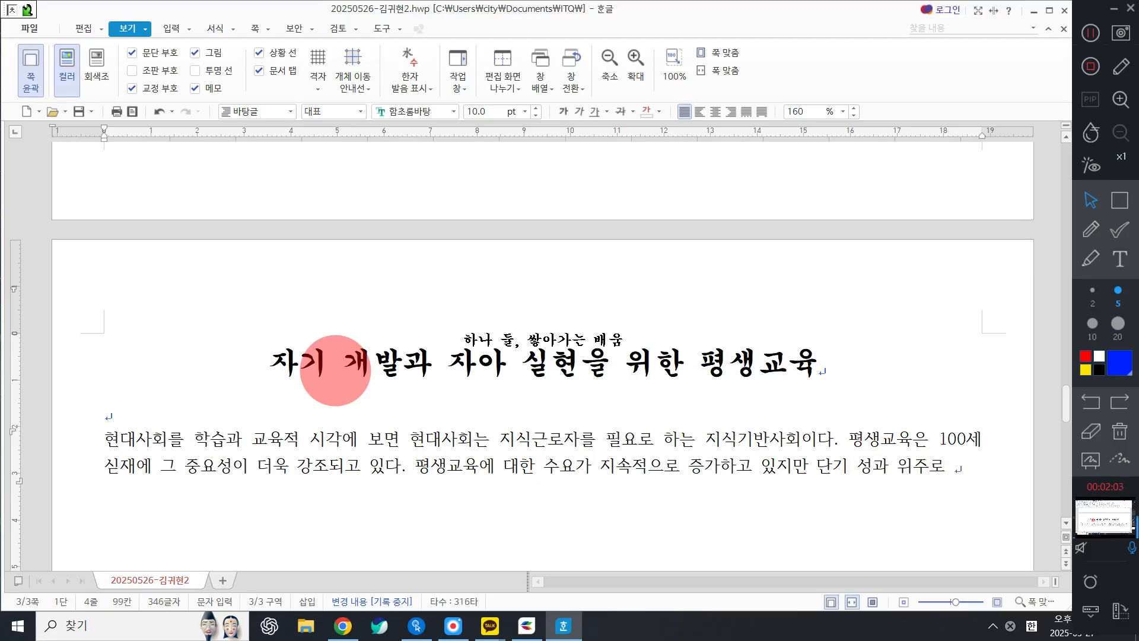
text(운영되느ㄴ 한계)
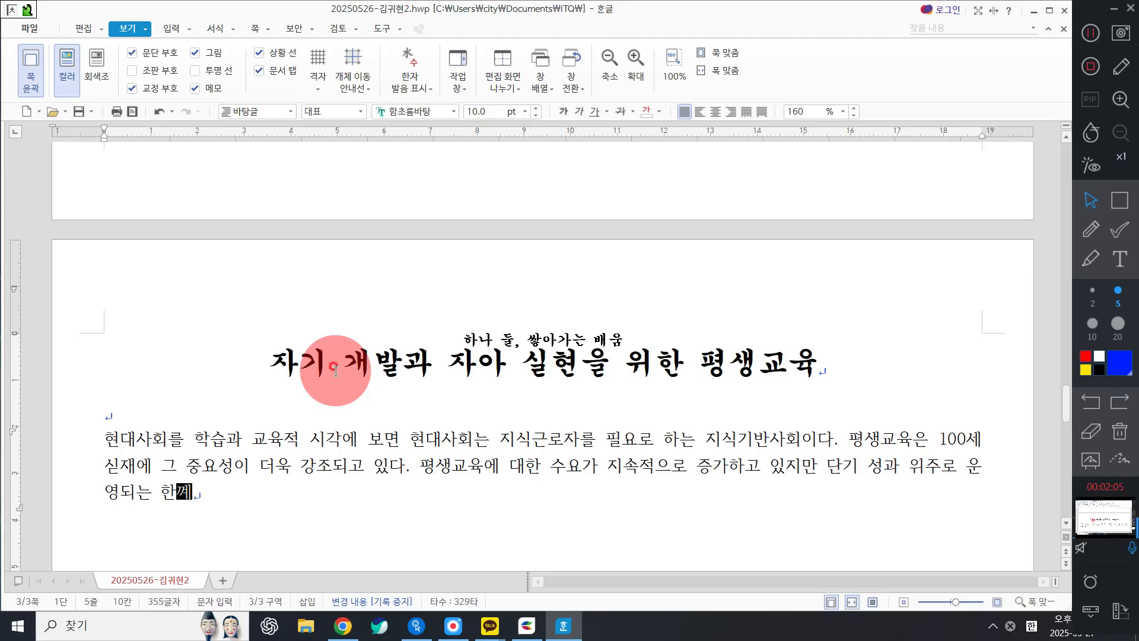
text(점을 보이고 )
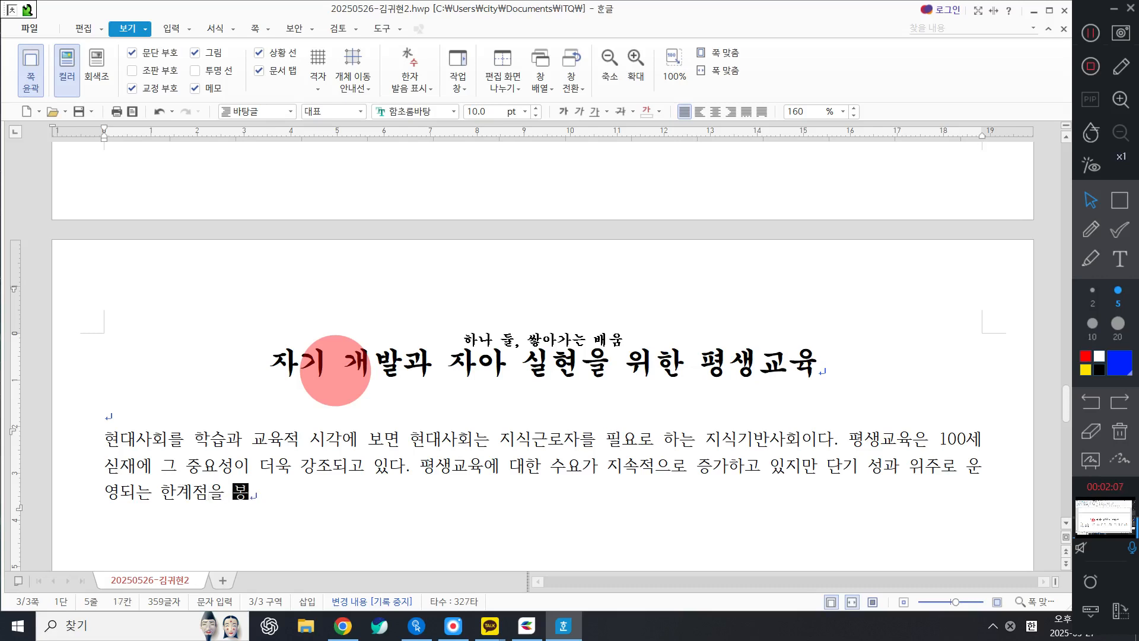
text(있다. 중장ㄴ)
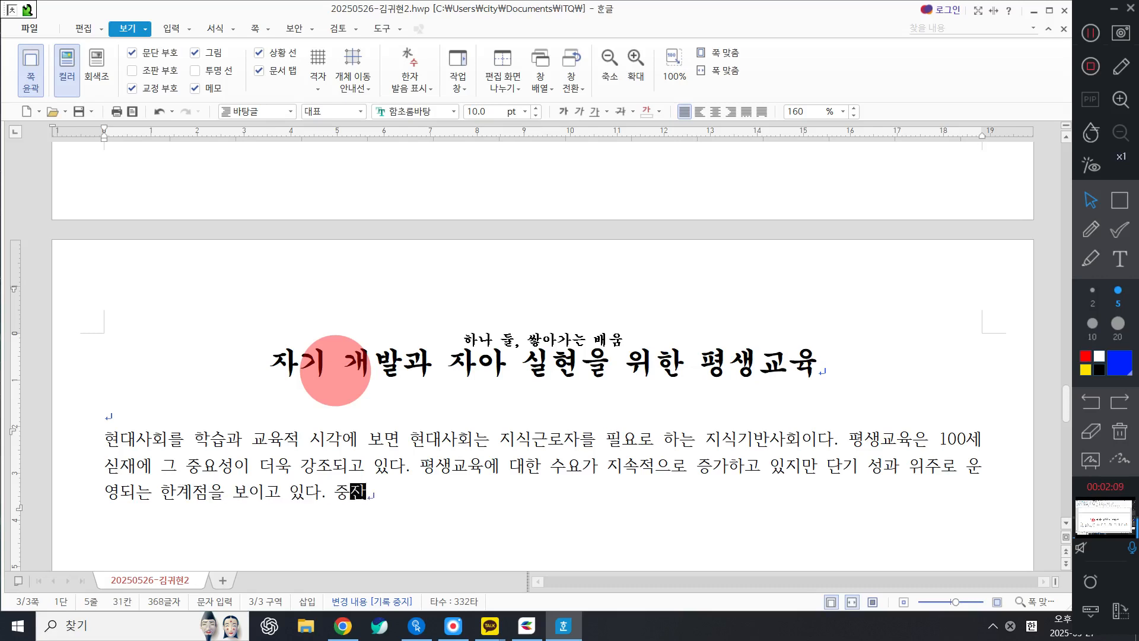
Step: Continue the paragraph with "중장년 재취업 요구 증가 등 평생교육의 수요 변화로 장기적인 성과를 위한 프로그램이 요구되고 있으나 문화예술교육이나"
text(ㅕㄴ 채)
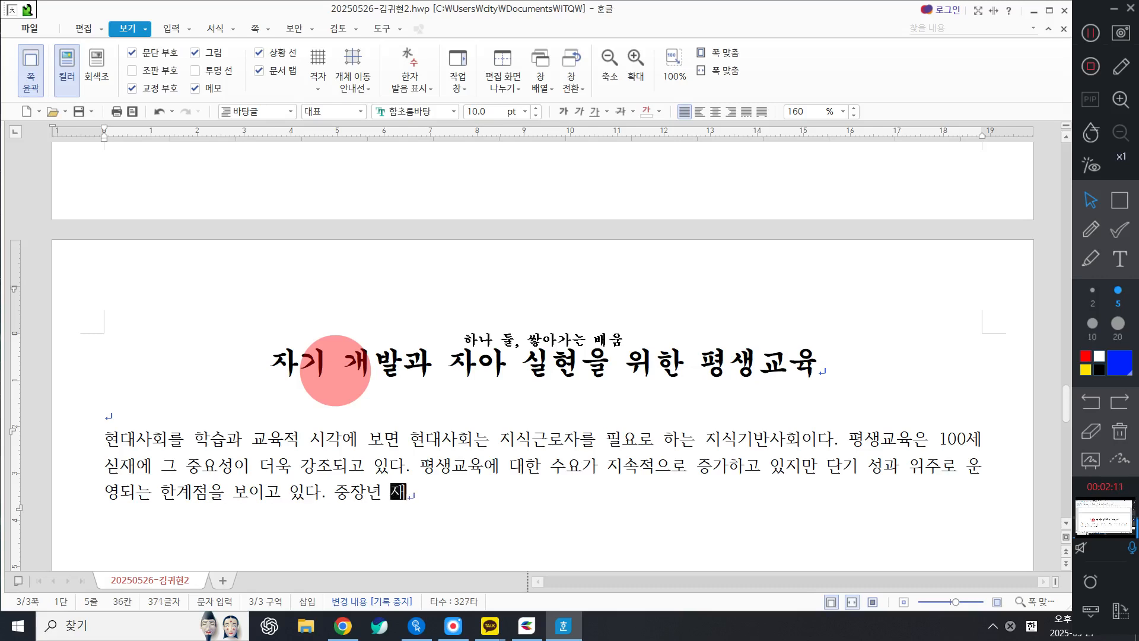
text(취업 요구 ㅈ)
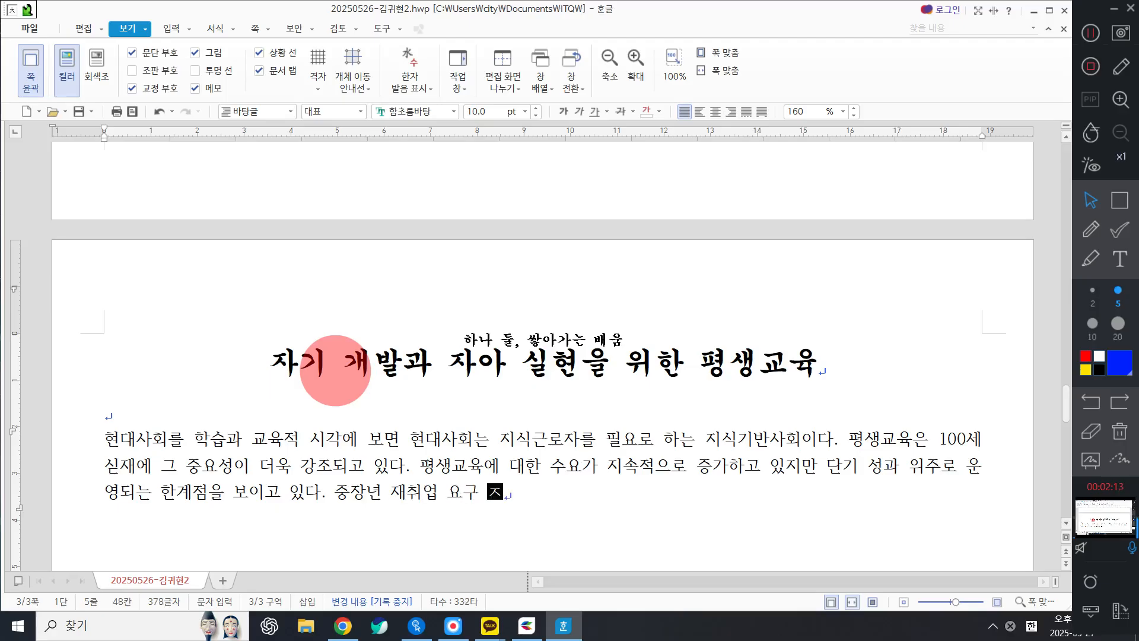
text(ㅡㅇ가 등 평생ㄱ)
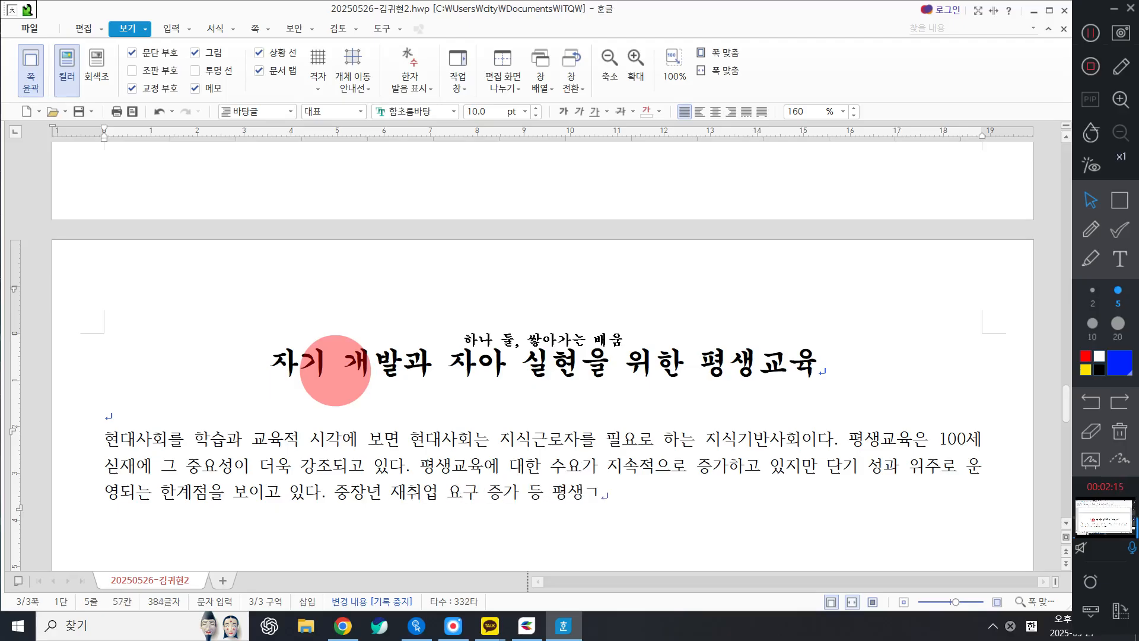
text(ㅛ육의 수)
key(BackSpace)
key(BackSpace)
key(BackSpace)
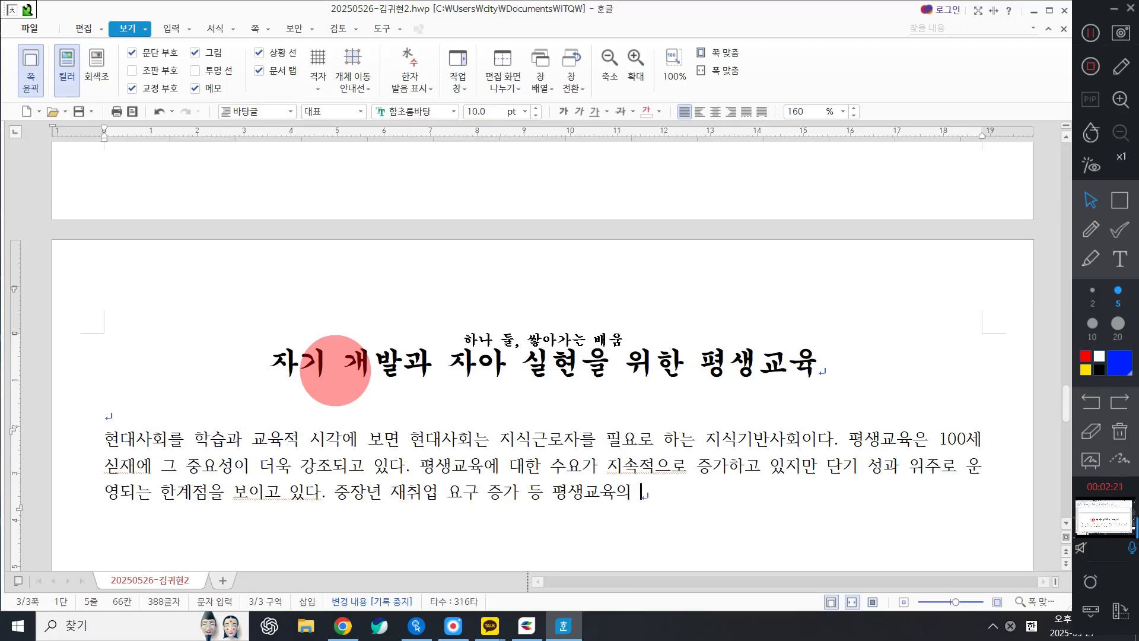
text(수요 변화와)
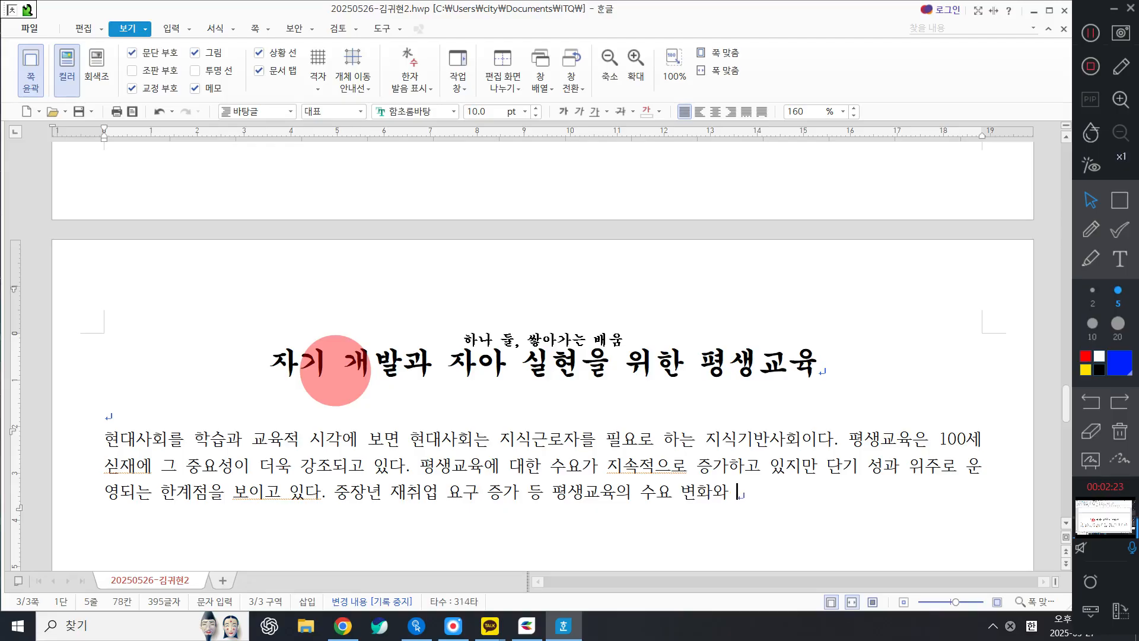
key(BackSpace)
text(로 장기적인 성괄)
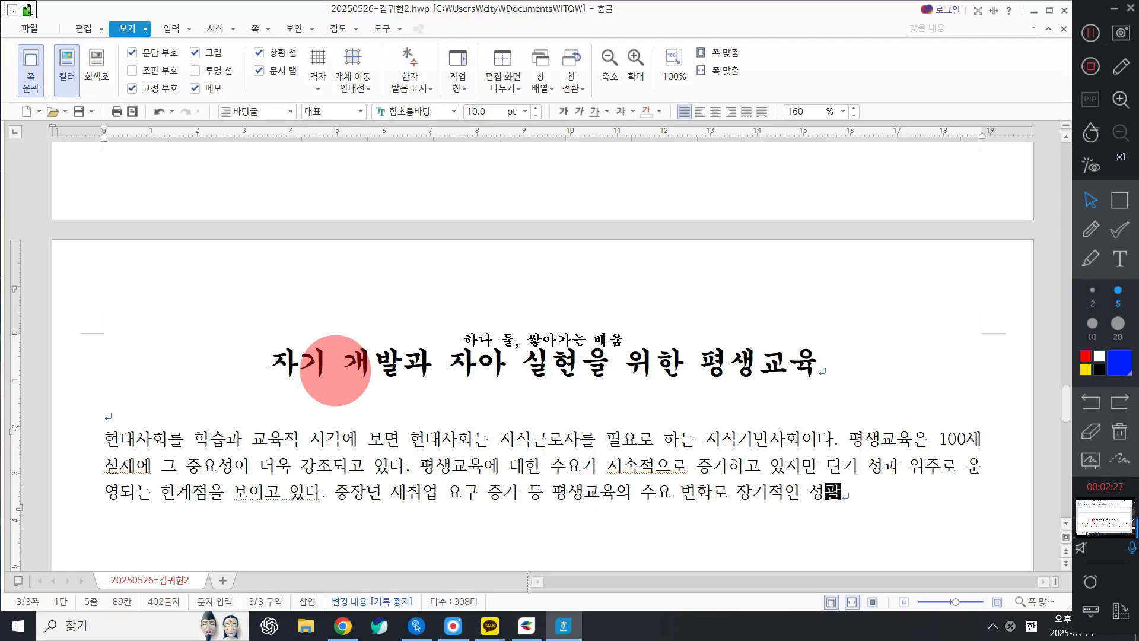
text(를 ㅇ위한 프로)
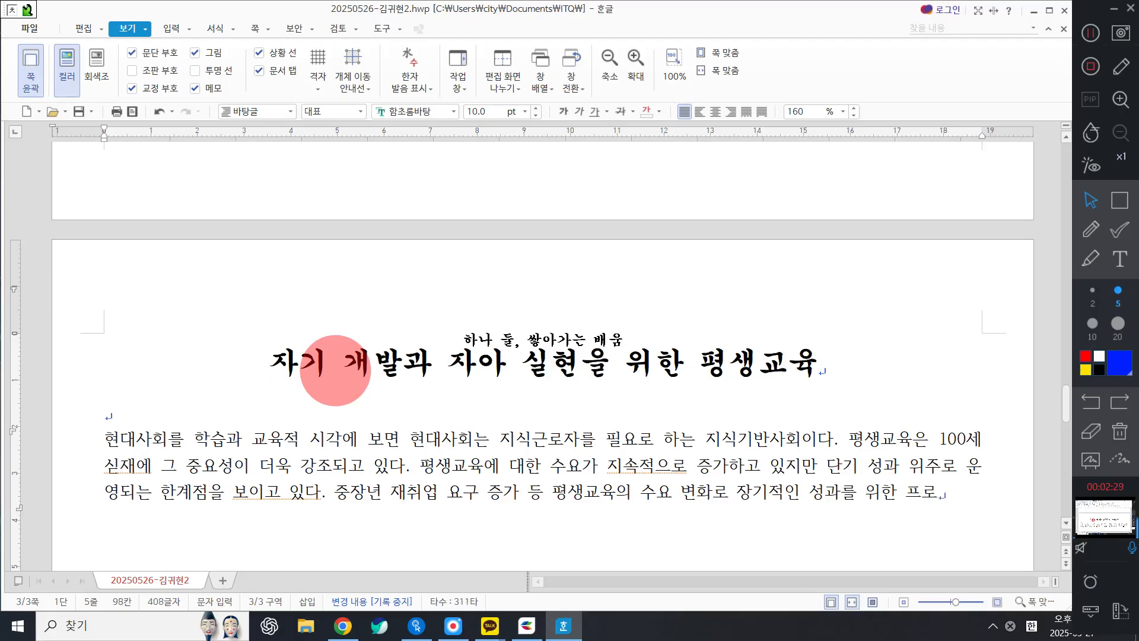
text(그램이 ㅇ구되)
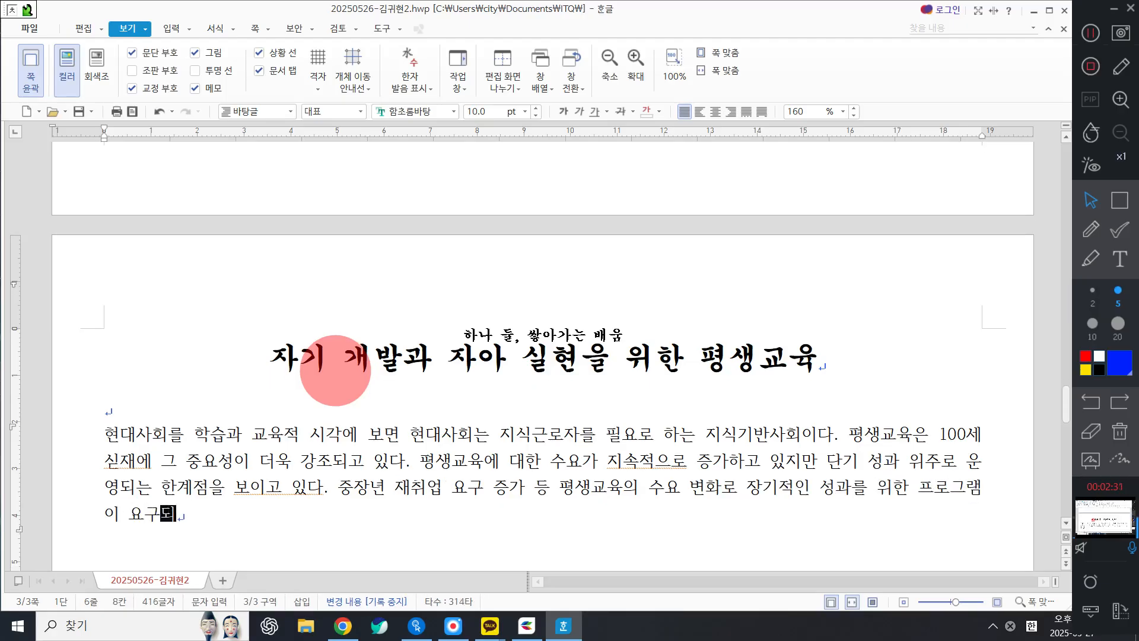
text(고 있으나 )
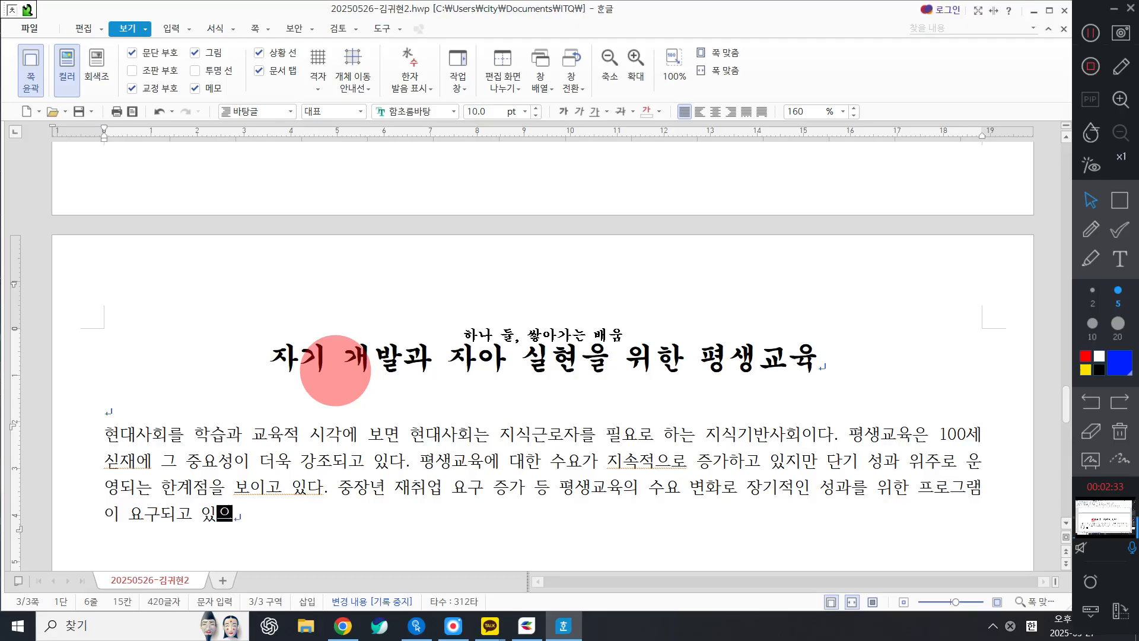
text(문화예술교)
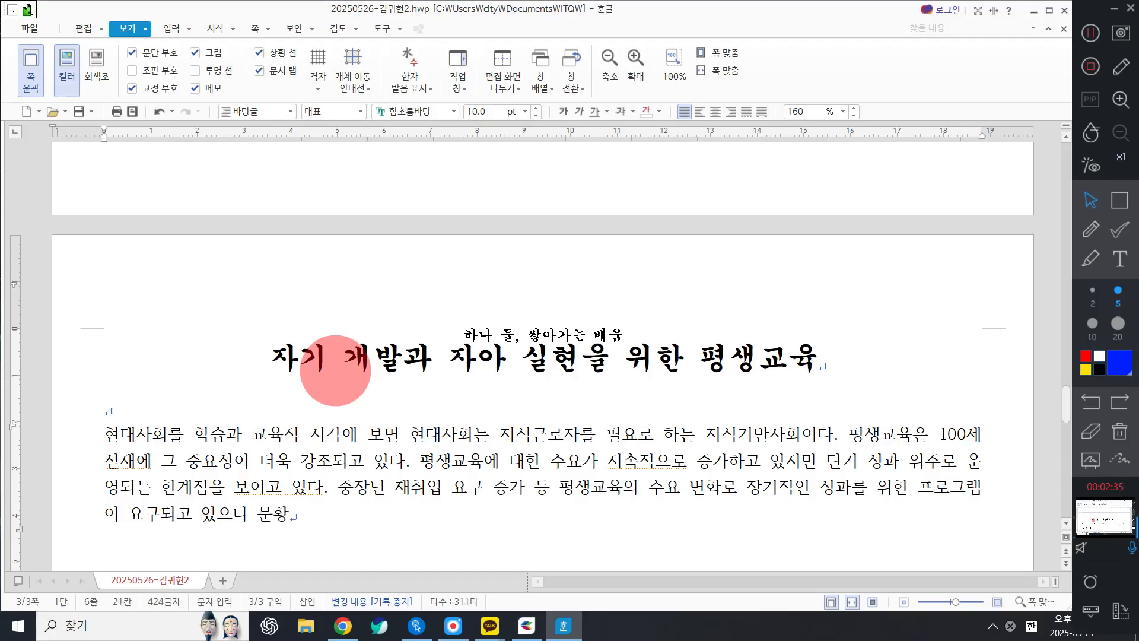
text(육이)
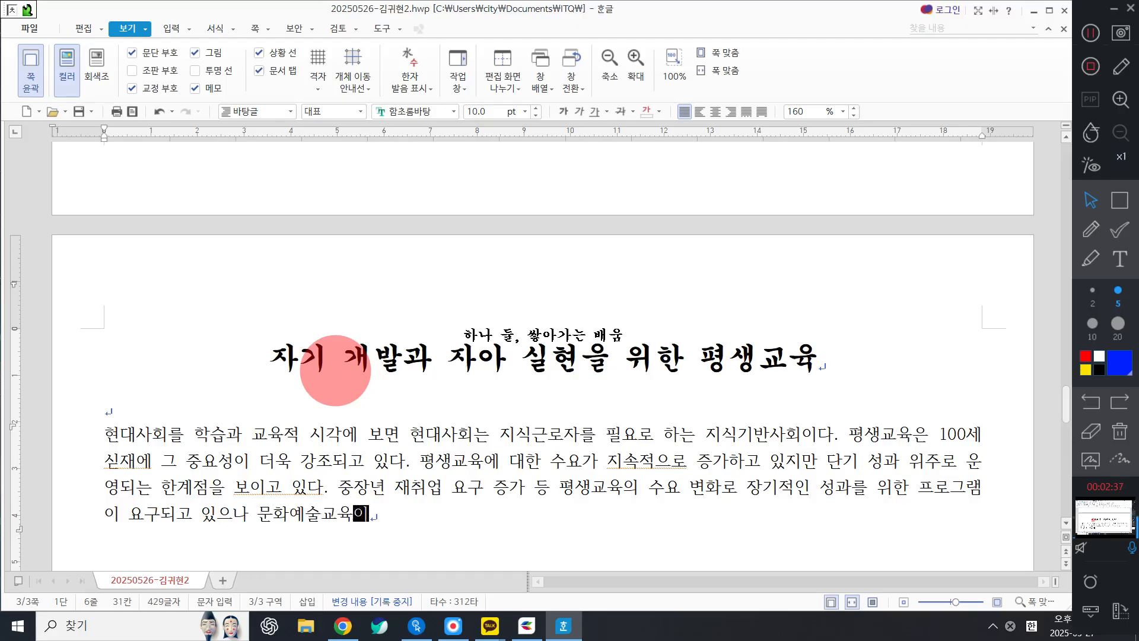
text(나 평생교육의 )
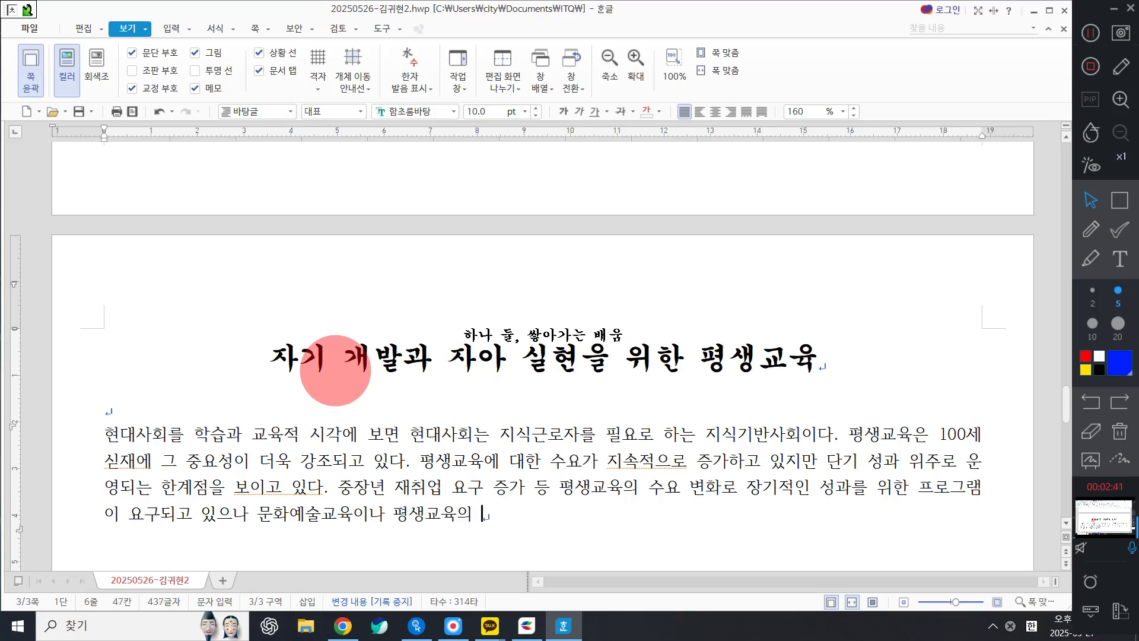
text(수요 변호)
text(로 장)
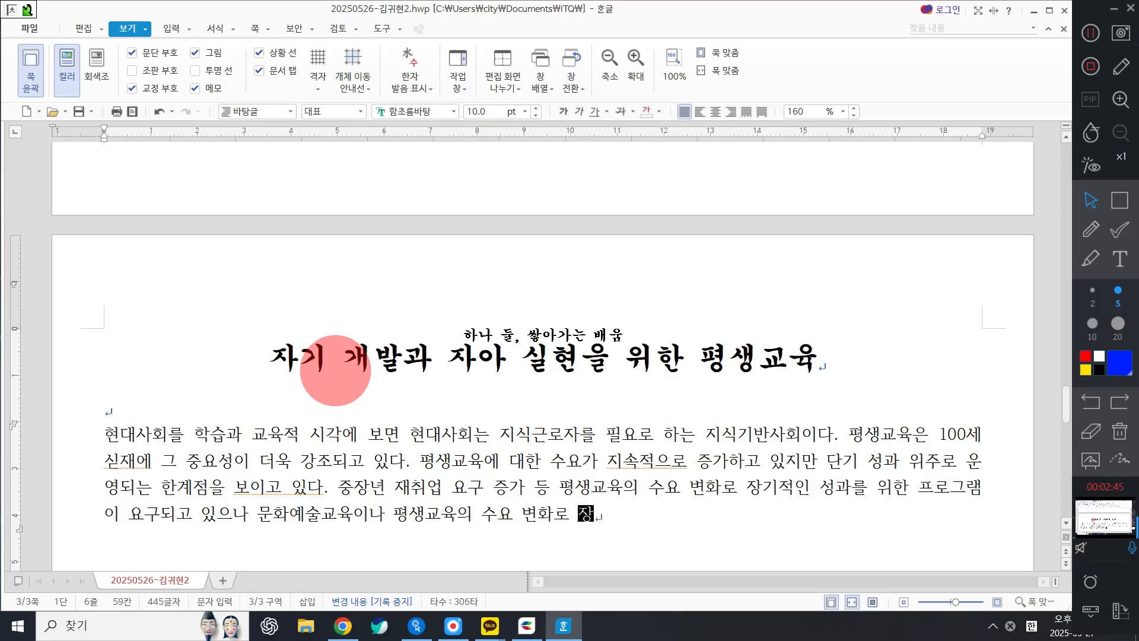
text(기적인 성과를 위한 프로그)
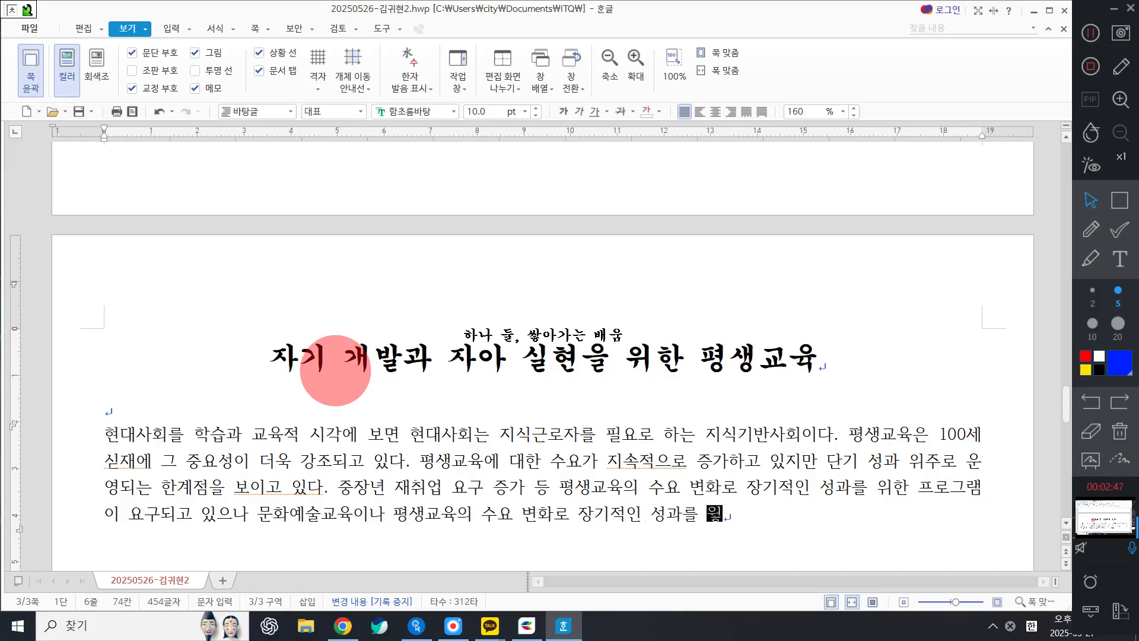
text(램이 ㅇ)
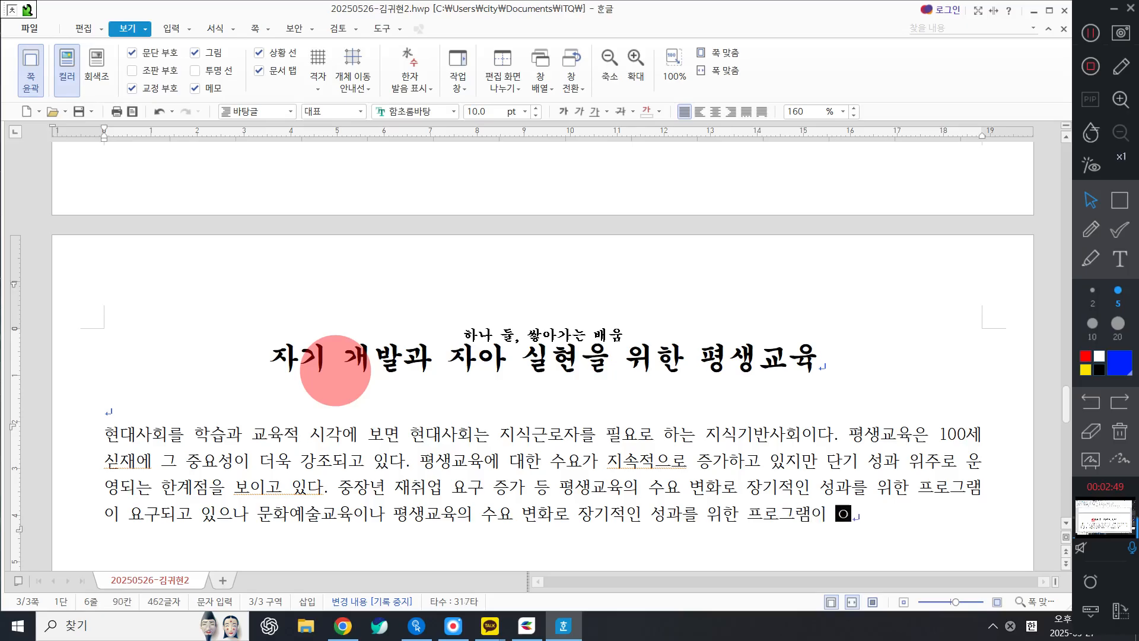
text(구되고 이쓰나)
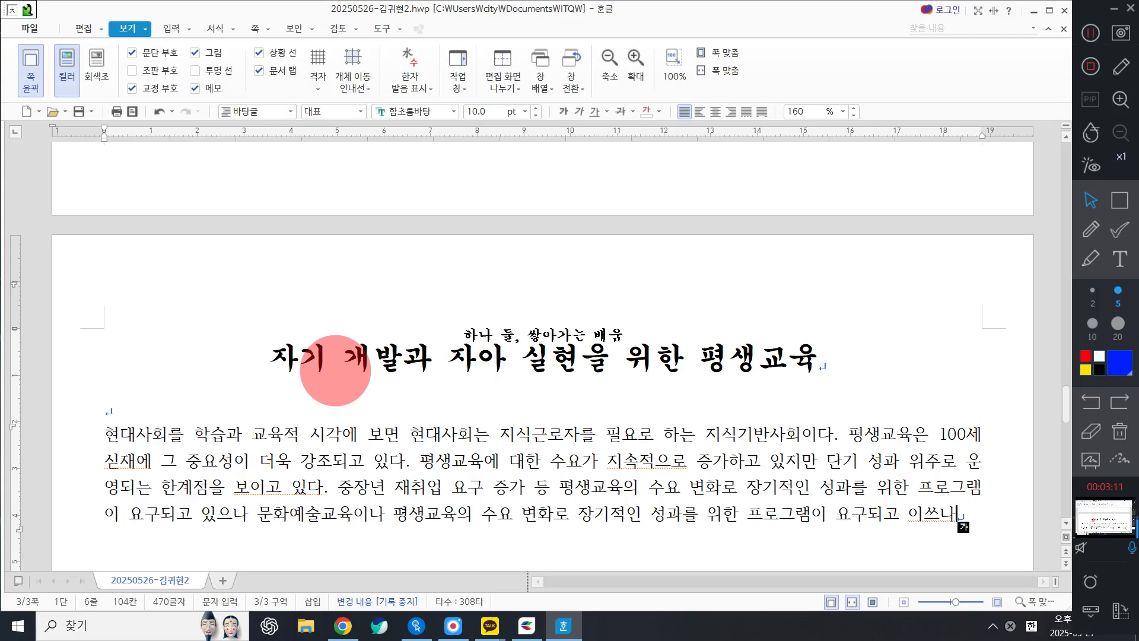
key(BackSpace)
key(BackSpace)
key(BackSpace)
key(BackSpace)
key(BackSpace)
key(BackSpace)
key(BackSpace)
key(BackSpace)
key(BackSpace)
key(BackSpace)
key(BackSpace)
key(BackSpace)
key(BackSpace)
key(BackSpace)
key(BackSpace)
key(BackSpace)
key(BackSpace)
key(BackSpace)
key(BackSpace)
key(BackSpace)
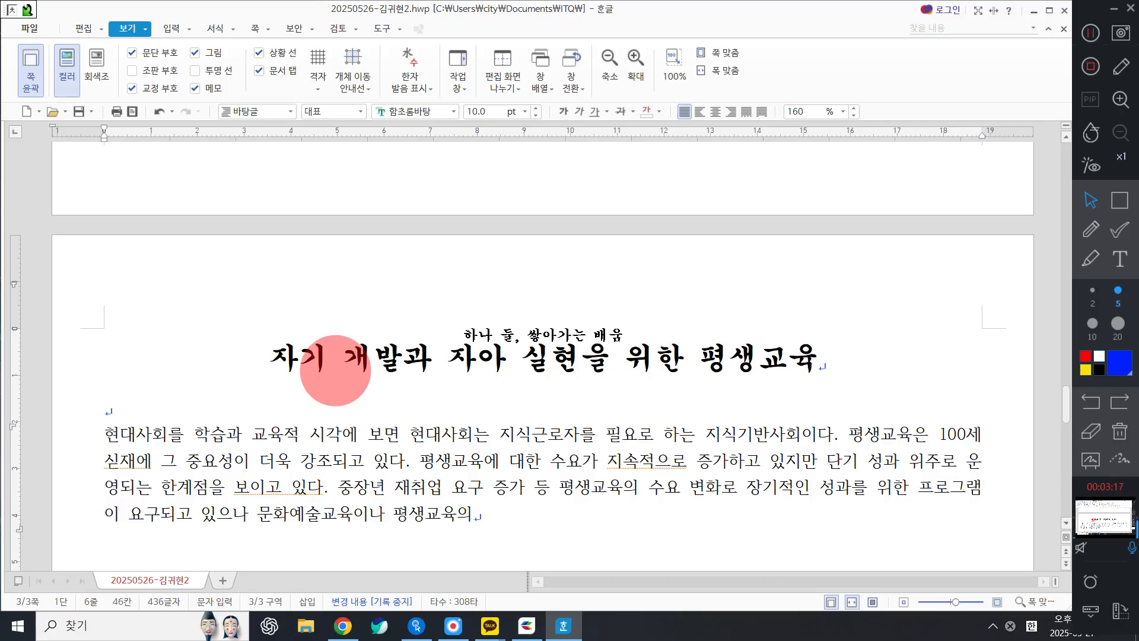
key(BackSpace)
key(BackSpace)
key(BackSpace)
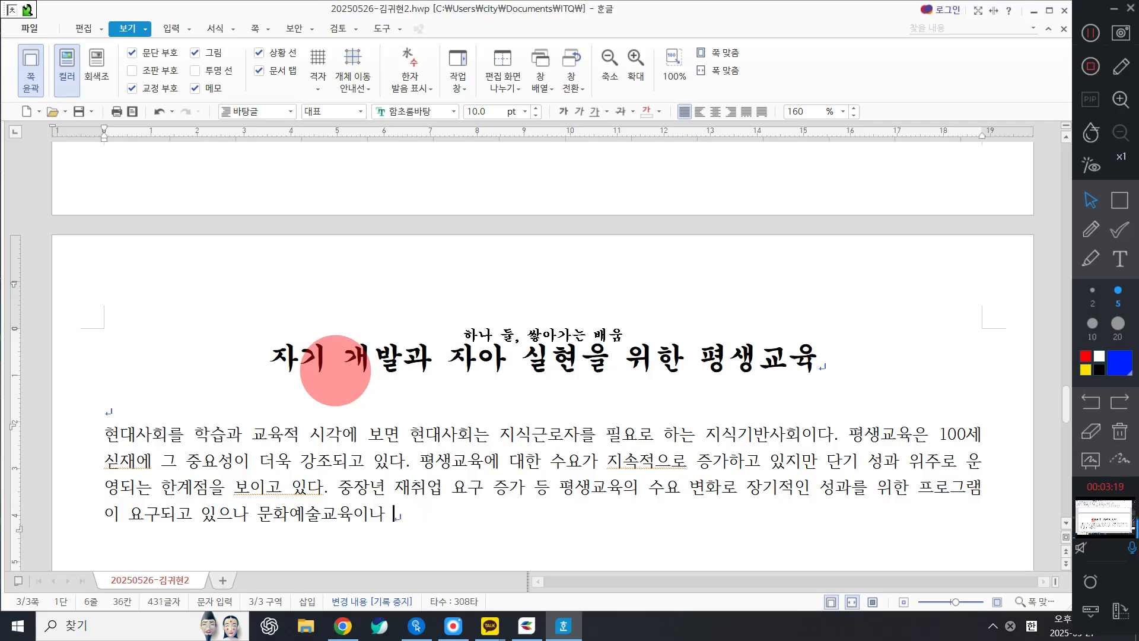
Step: Add "인문교양교육 중심으로 교육프로그램이 운영되고 있으며" after "문화예술교육이나" in the paragraph
text(인문교양)
text(ㅈ)
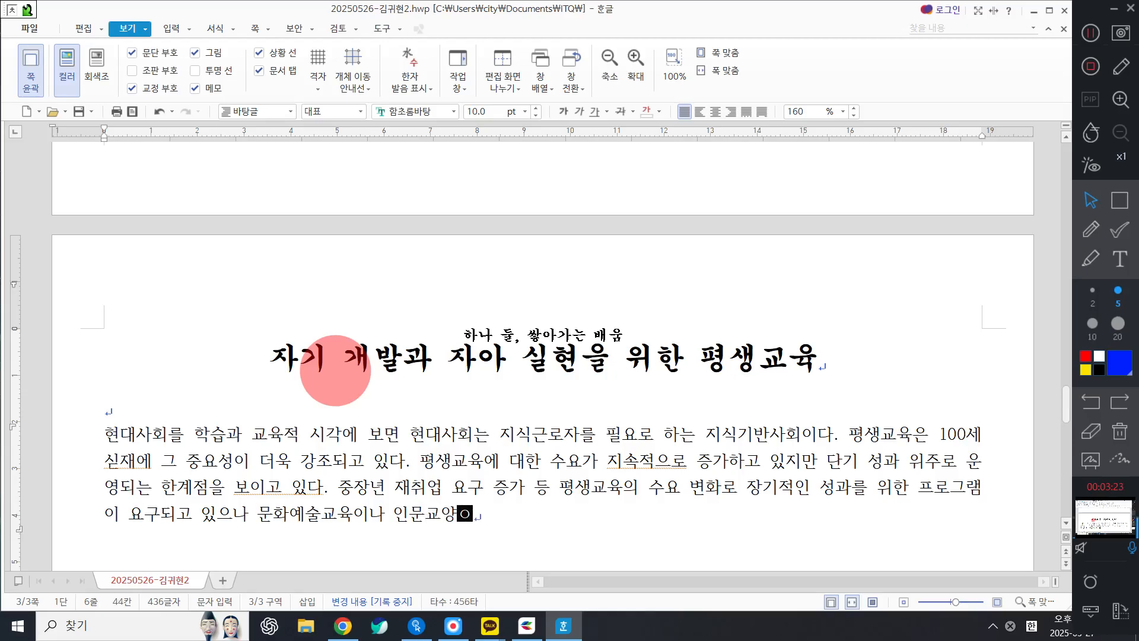
key(BackSpace)
text(ㅈ)
key(BackSpace)
key(BackSpace)
key(BackSpace)
text(교육 ㅈ중심을)
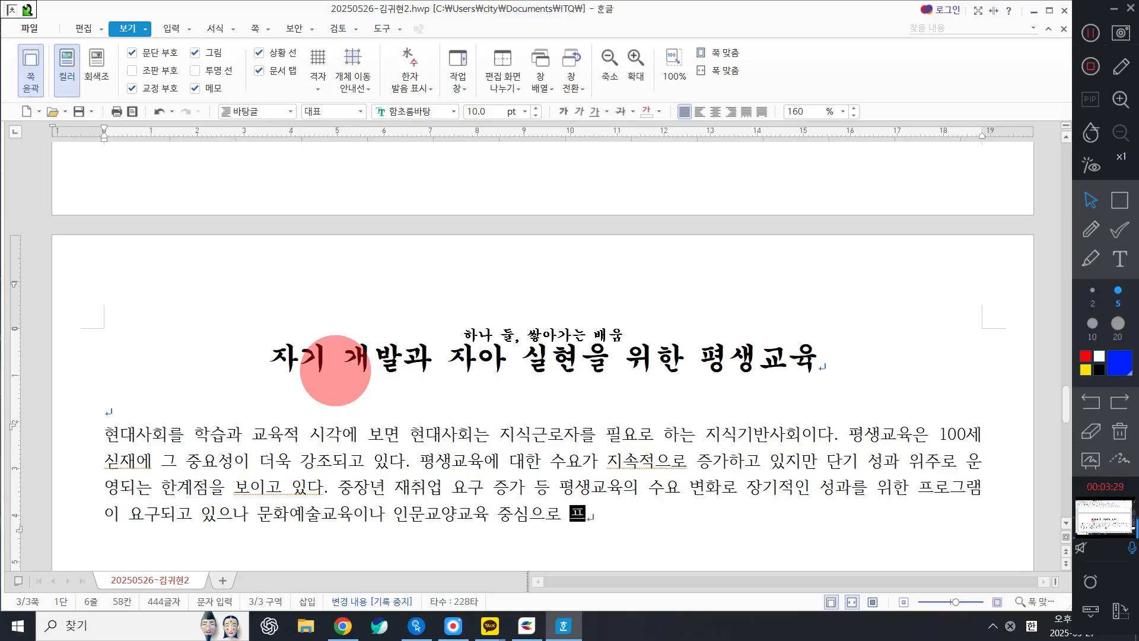
text(교육프로그램이 운영ㄷ)
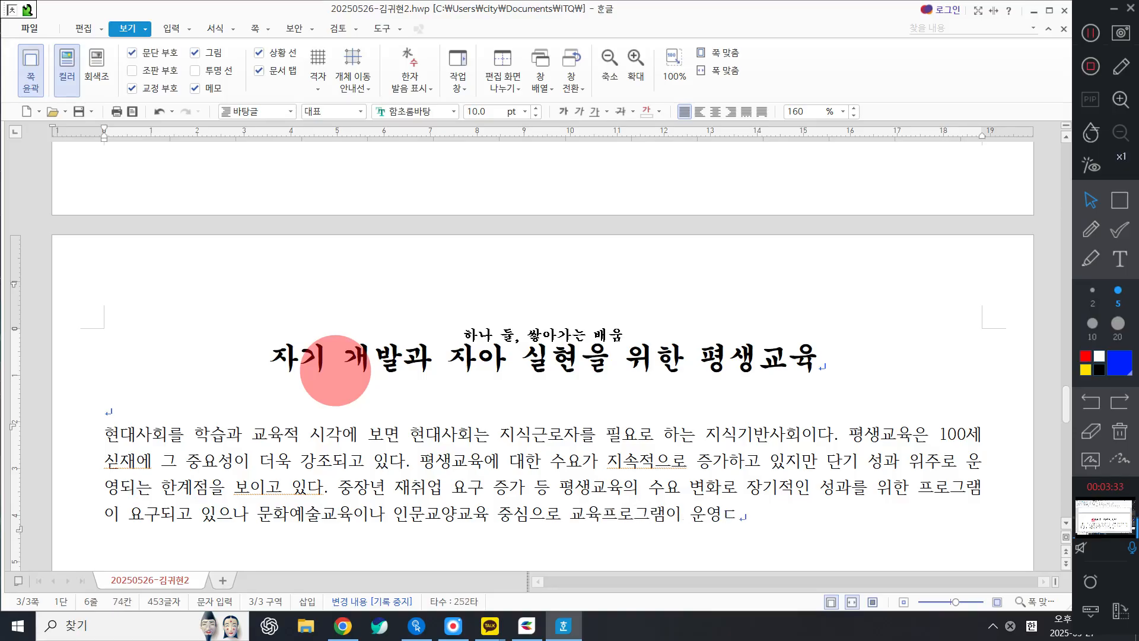
text(고 이ㅆ으며 )
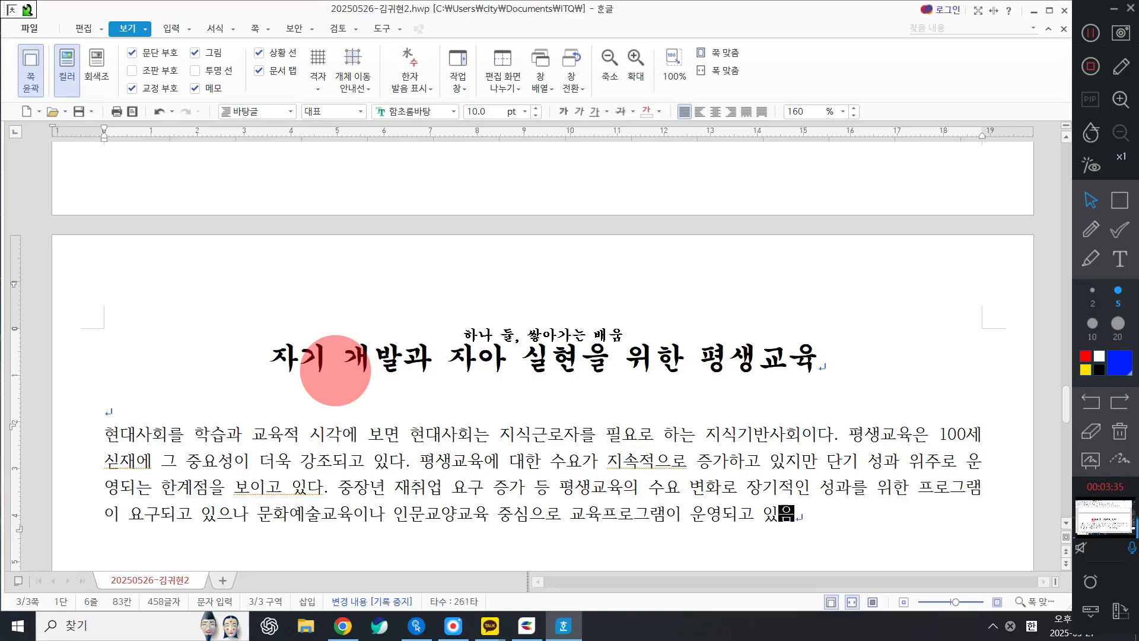
Step: Finish the paragraph's last sentence with "지역별 평생교육 전문인력도 크게 부족한 상황이다."
text(지역별 )
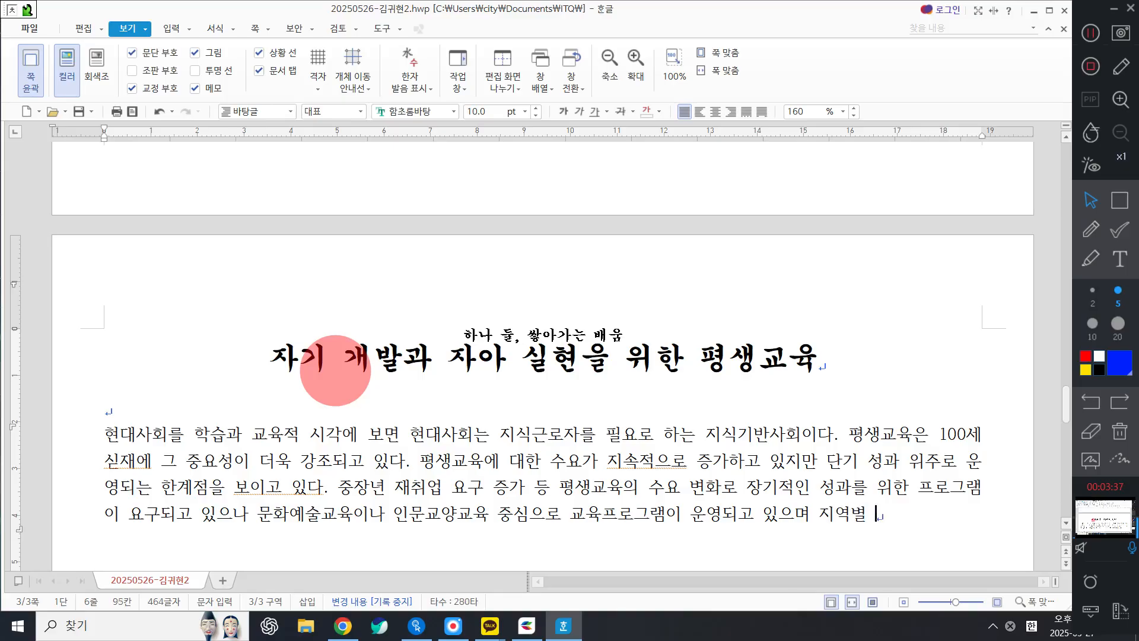
text(평생교육 )
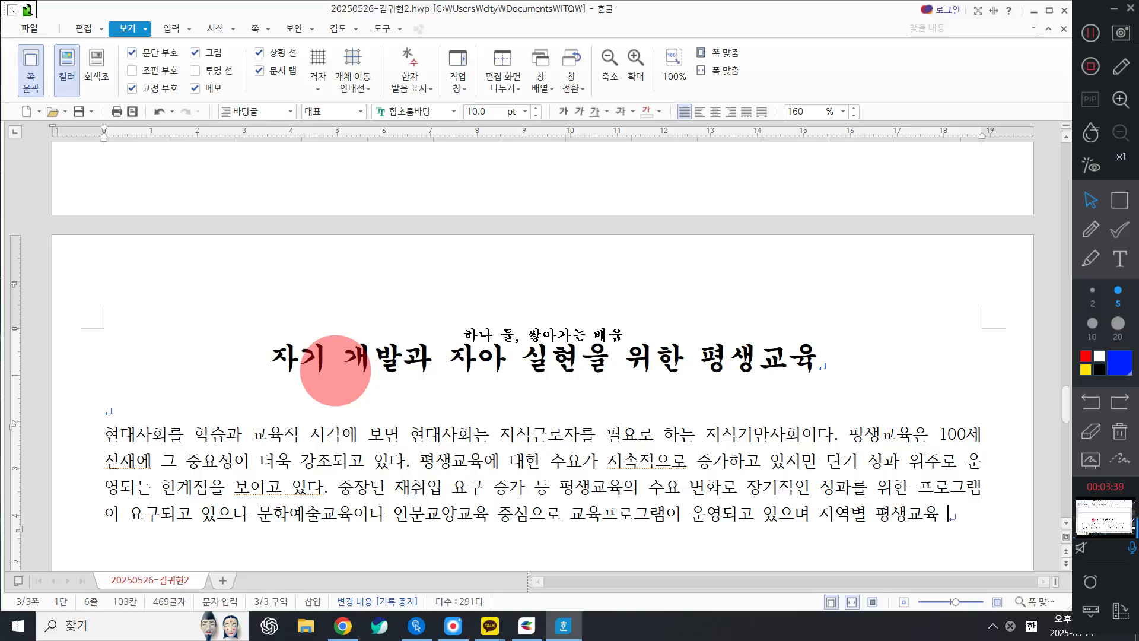
text(전문이ㄴ력도 크게 부족)
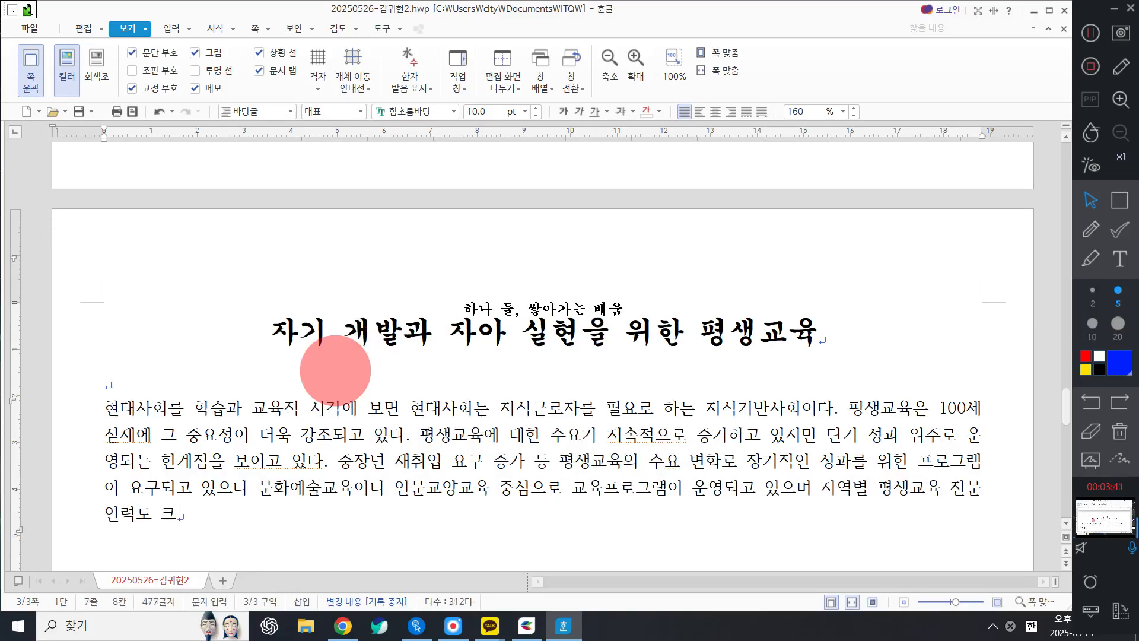
text(한 상황이다.)
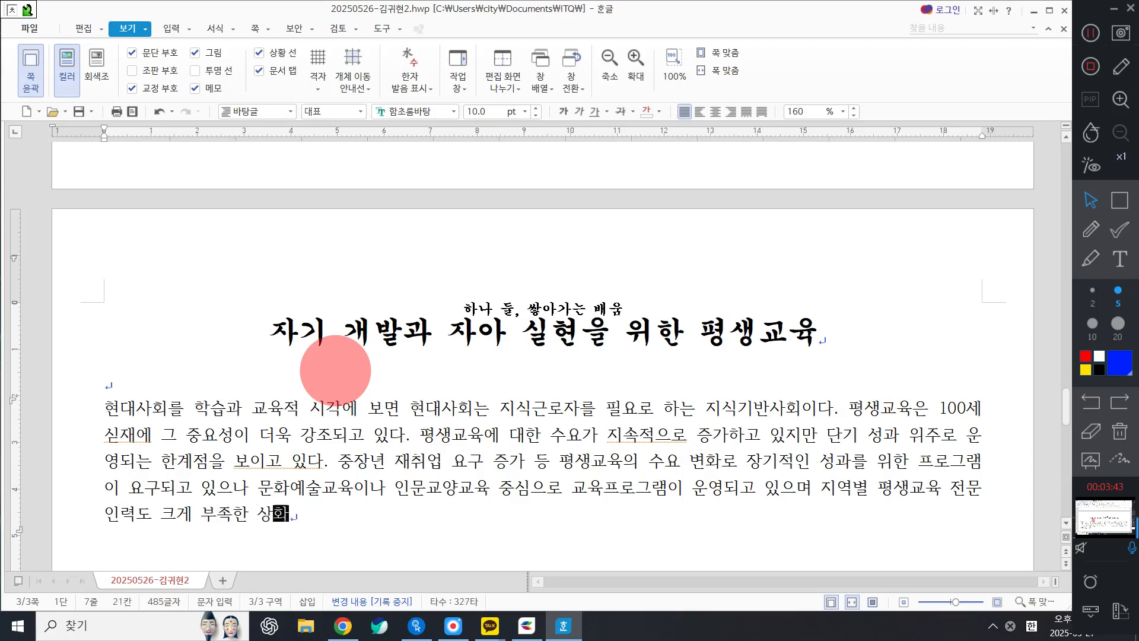
Step: Start a second indented paragraph with "우리나라의 평생교육 프로그램의 유형을 분석(分析)", adding the Hanja in parentheses after 분석
key(Return)
text(ㅇ)
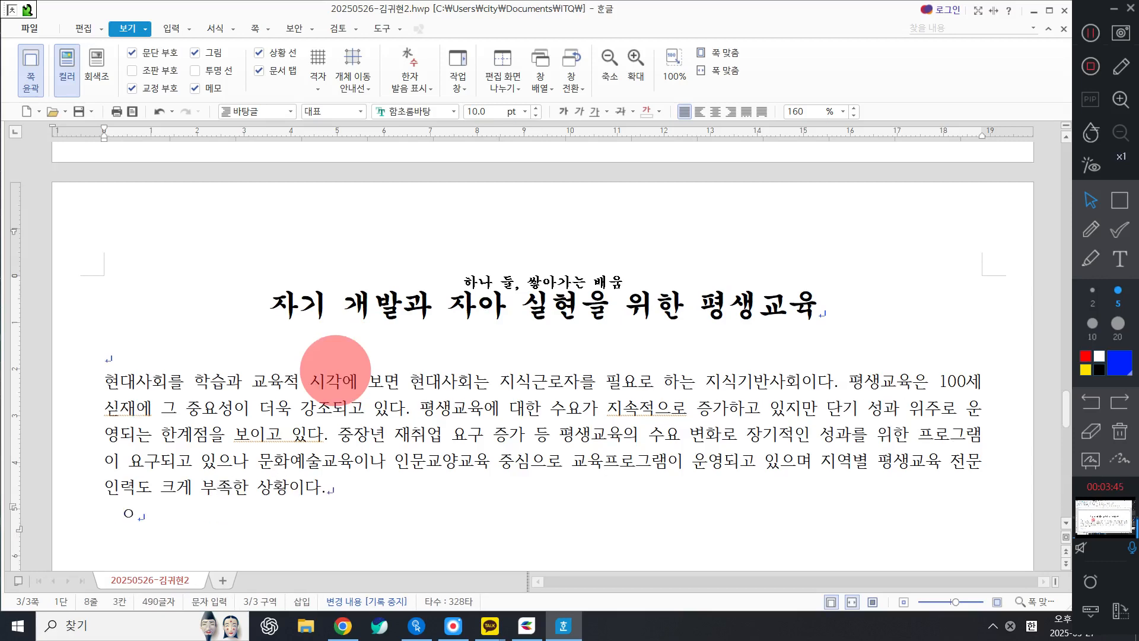
text(ㅜ리나라의 평)
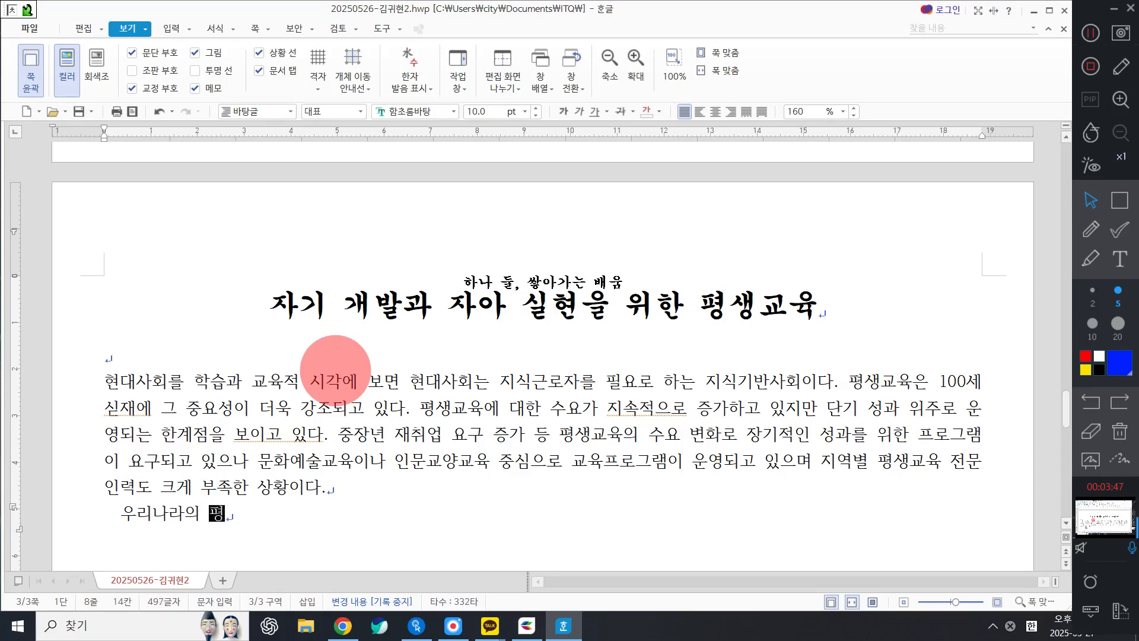
text(생교육 전문 일)
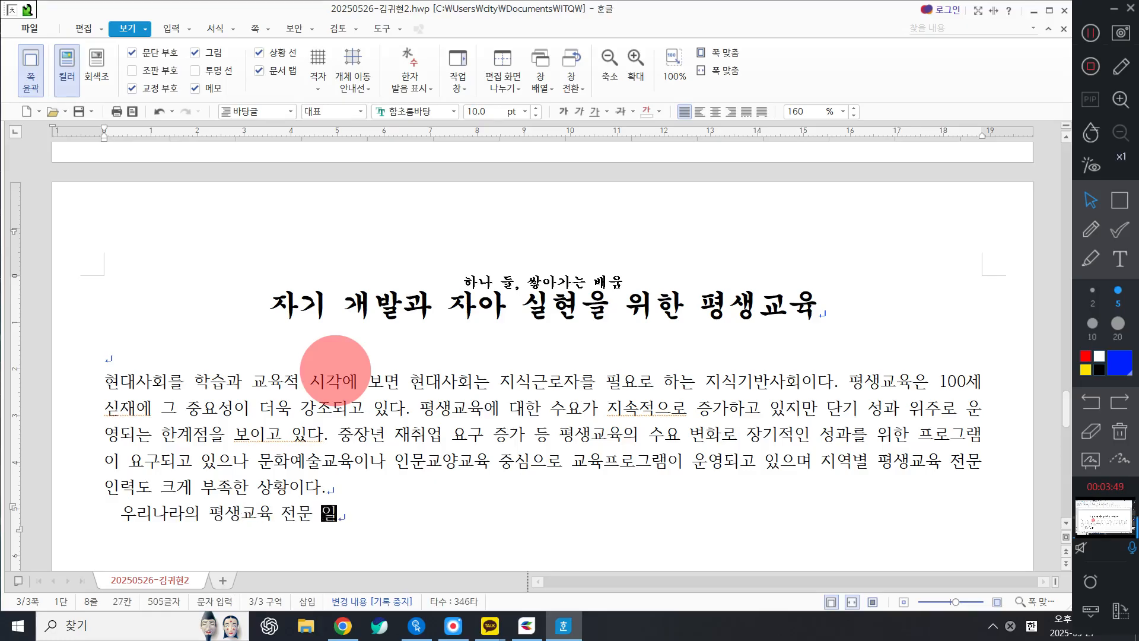
key(BackSpace)
text(ㄴ려ㄱ)
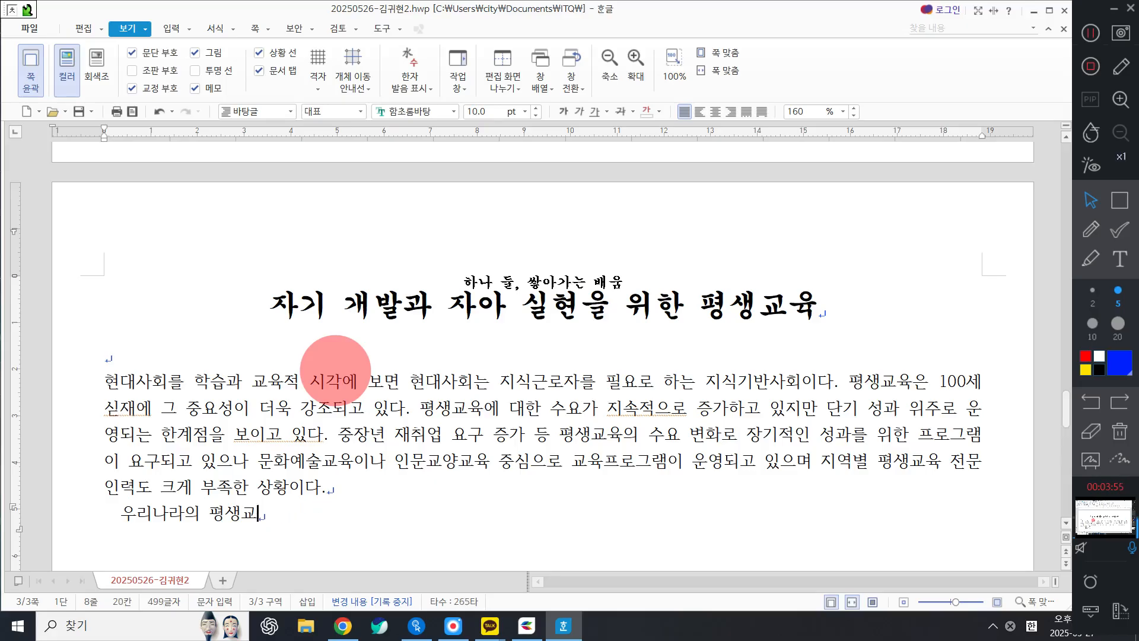
text( ㅍㅡ로그램의 유)
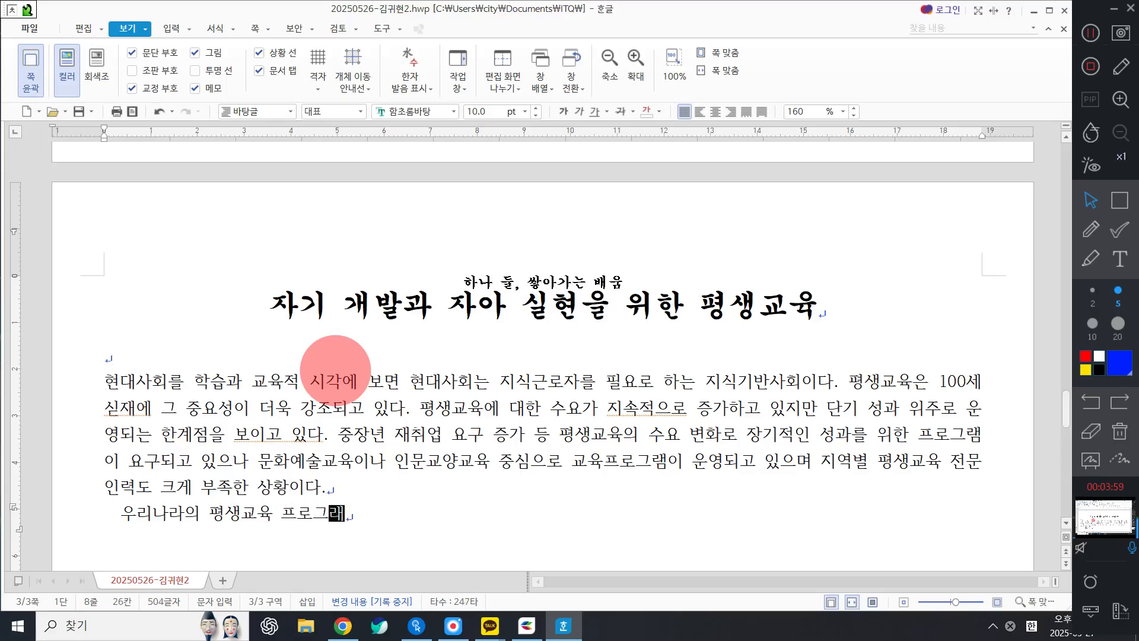
text(형을 분석)
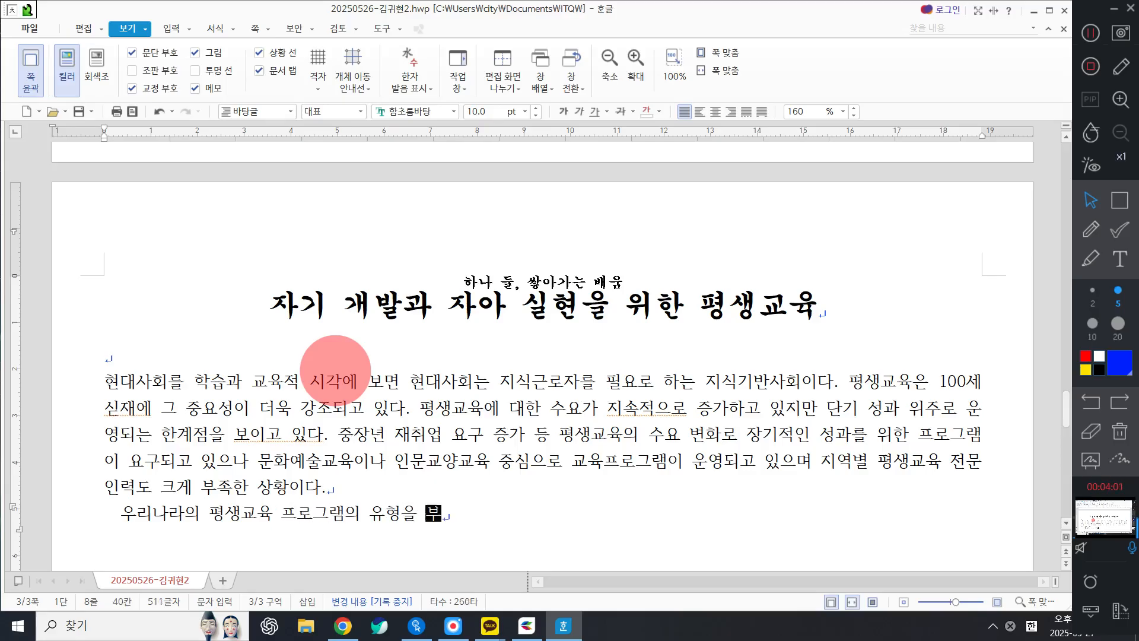
key(F9)
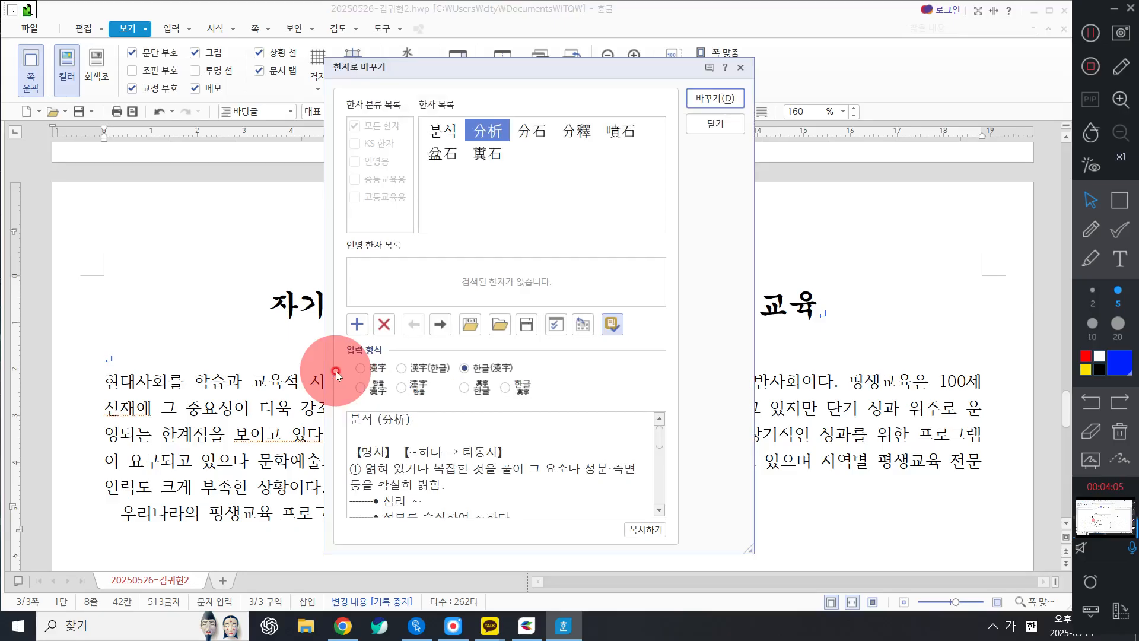
key(Return)
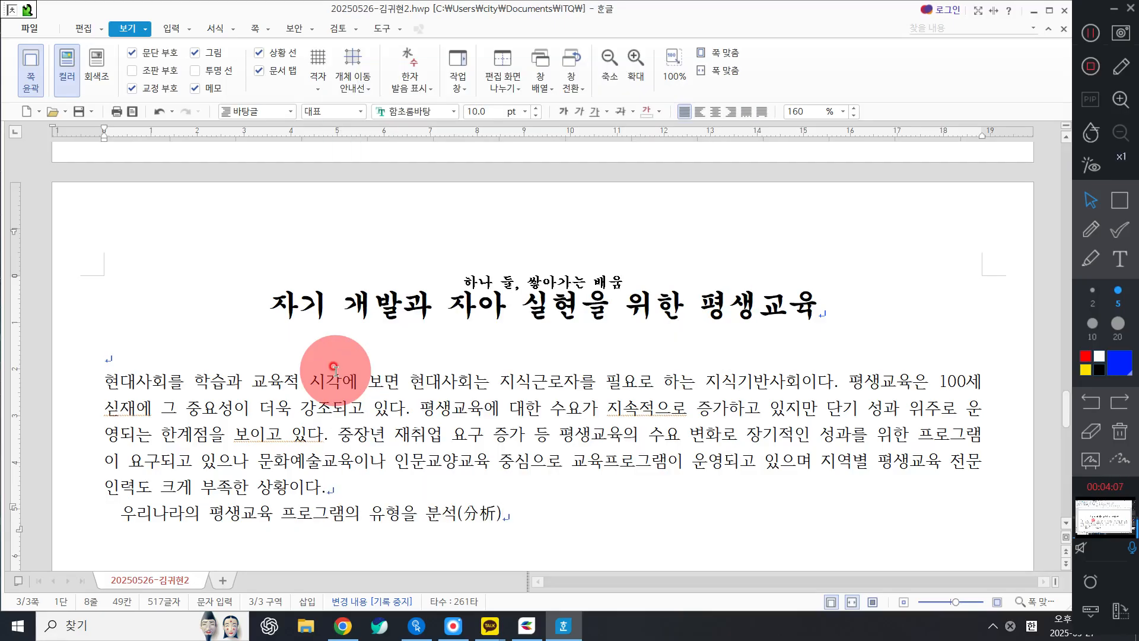
Step: Continue the second paragraph's sentence with "한 결과 문화예술교육, 인문교양교육"
text(한 결과 문화)
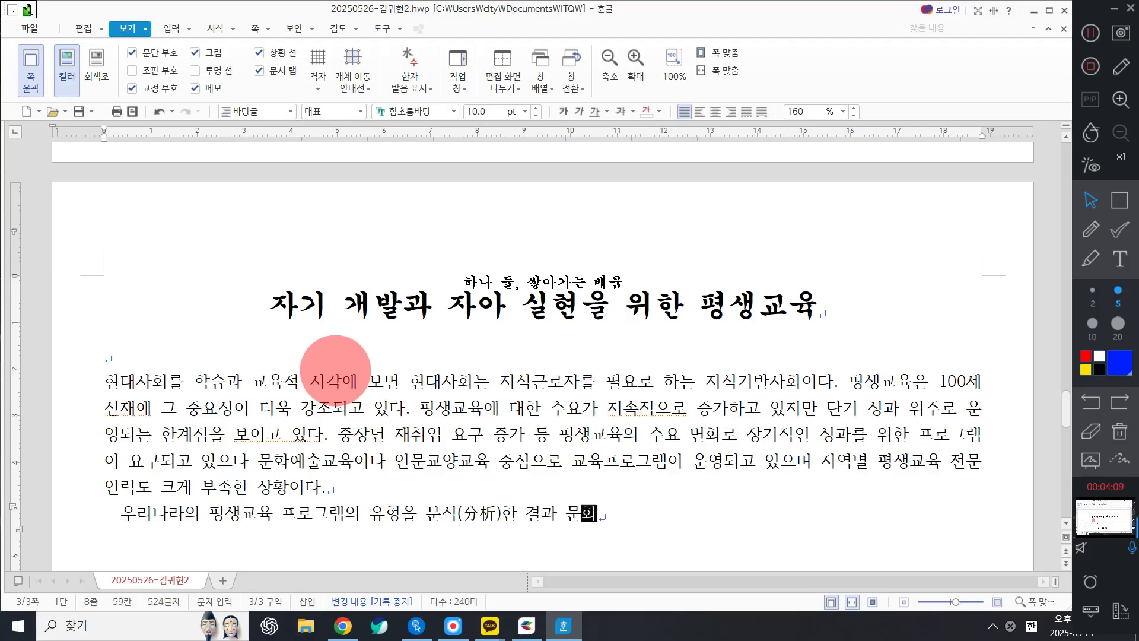
text(예술교육.)
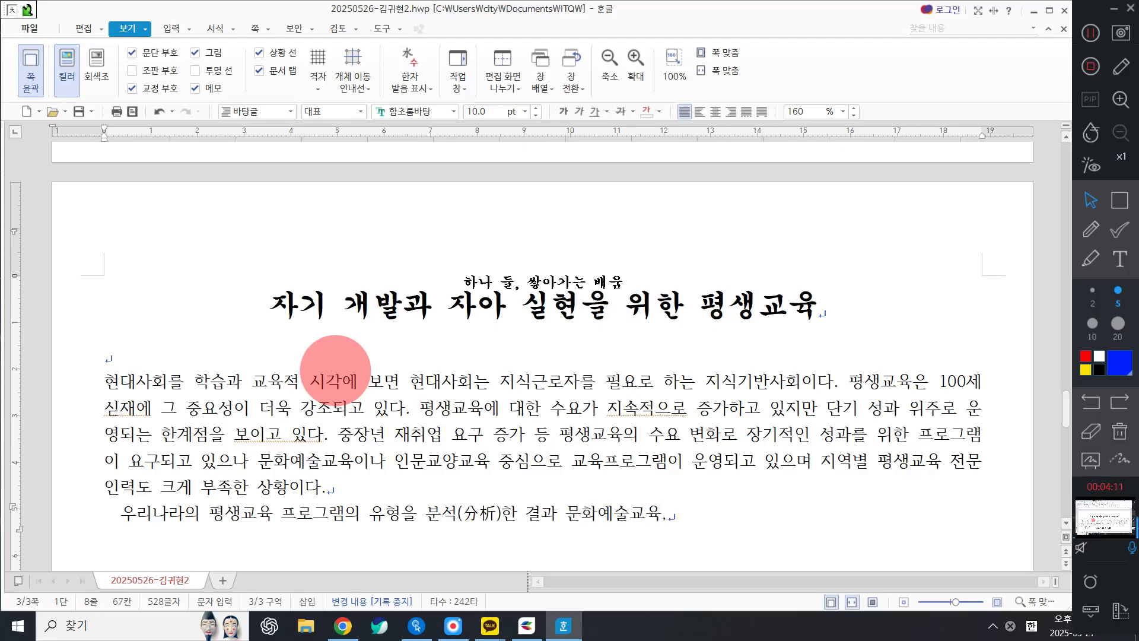
text( ㅁㅇ)
key(BackSpace)
key(BackSpace)
text(인문교야)
text(교육 )
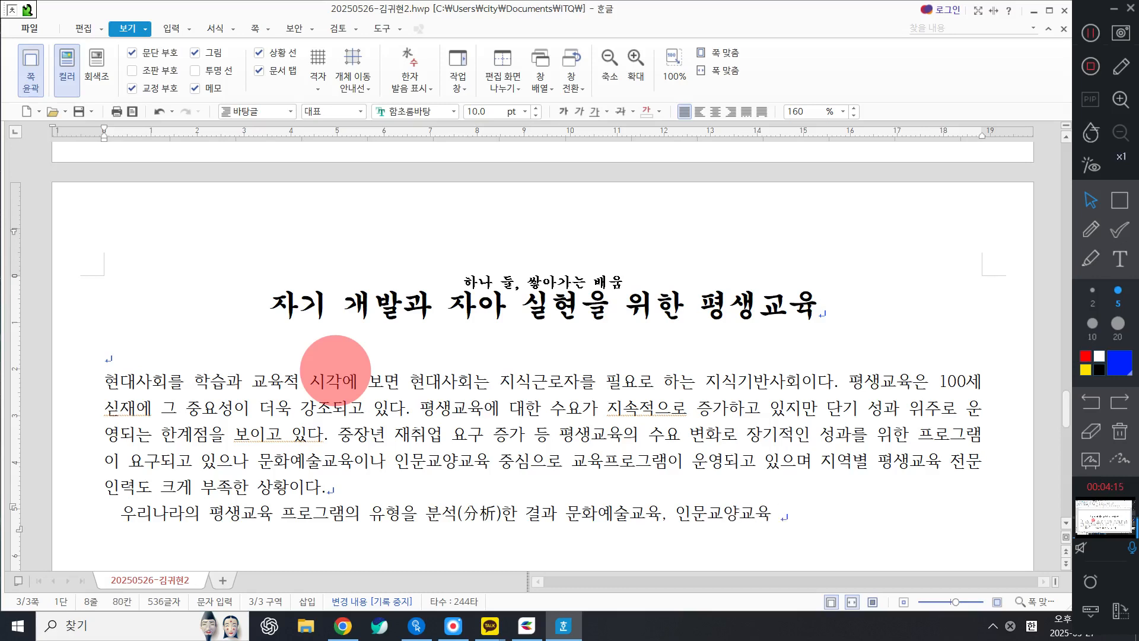
Step: Finish the sentence with ", 직업능력교육, 시민참여교육의 순서로 나타났다." and begin the next one with "특히, 중장년의"
text(, 직업능력)
text(교육, 시민참여)
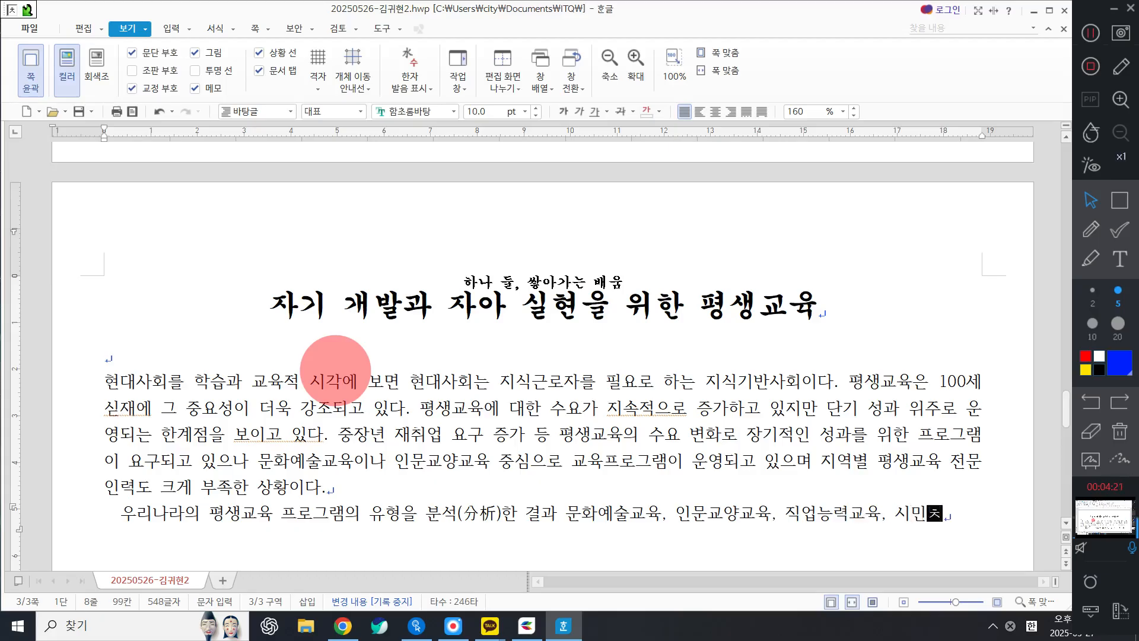
text(교육의 순)
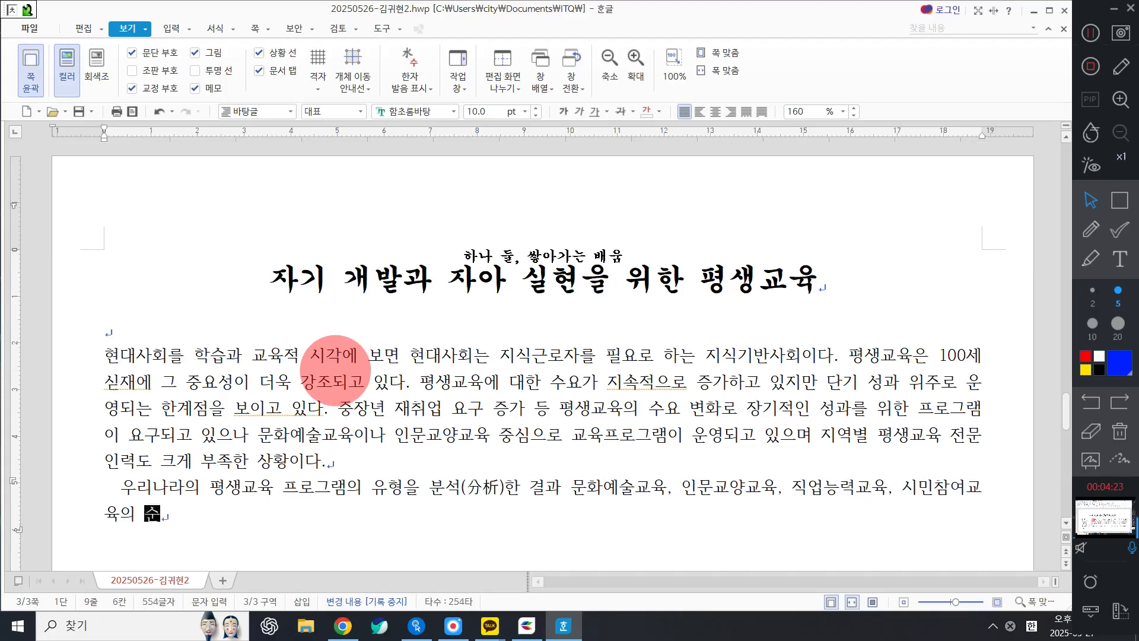
text(서로 ㄴ나타났다.)
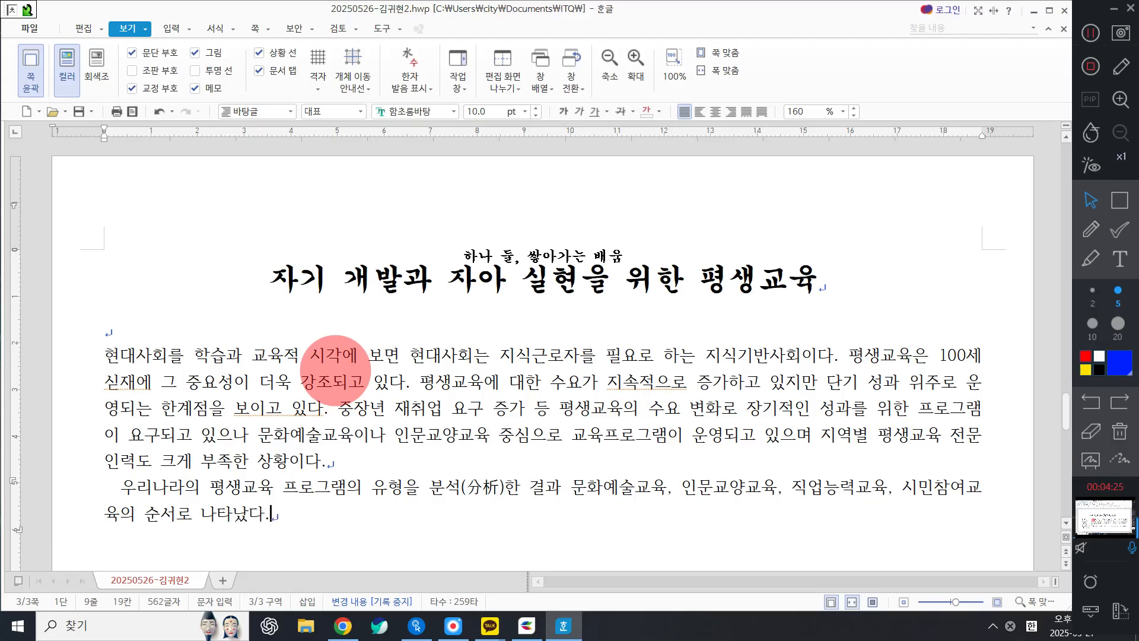
text( 특히, 중장녀)
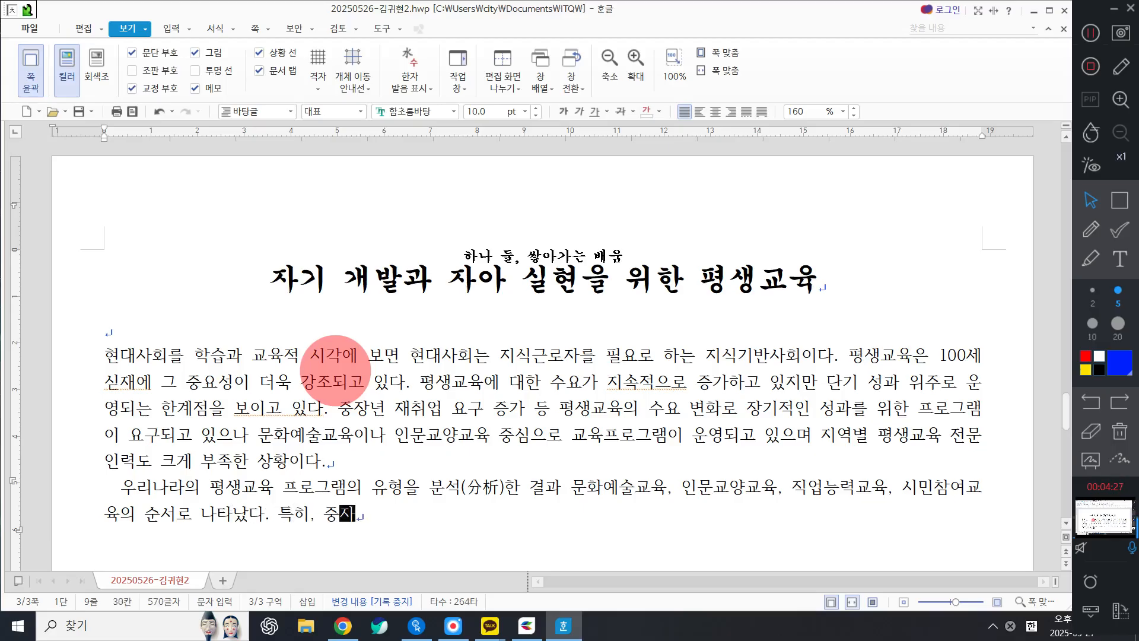
text(년의 )
text(dl;sㄴ생이 모자)
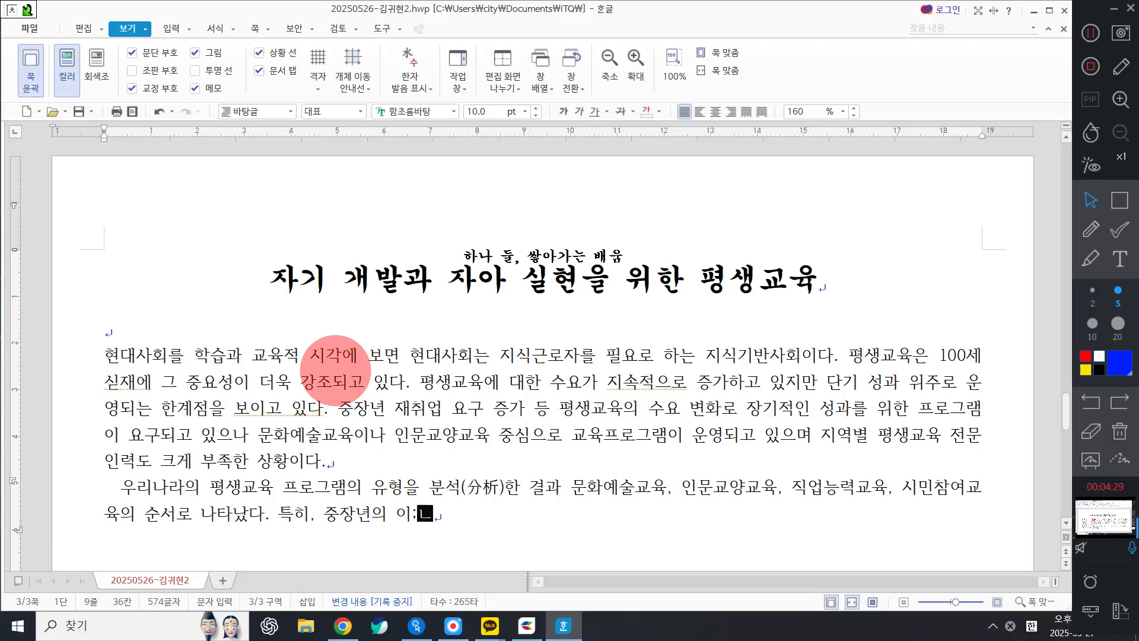
key(BackSpace)
key(BackSpace)
key(BackSpace)
key(BackSpace)
key(BackSpace)
key(BackSpace)
key(BackSpace)
key(BackSpace)
key(BackSpace)
key(BackSpace)
key(BackSpace)
key(BackSpace)
key(BackSpace)
key(BackSpace)
key(BackSpace)
Step: Continue with "인생이 모작을 위한 재취업요구 증가 등 평생교육 수요 변화에 맞춰 장기적 성과(成果)", adding the Hanja in parentheses after 성과
text(인생이 모작을 위한 재취어)
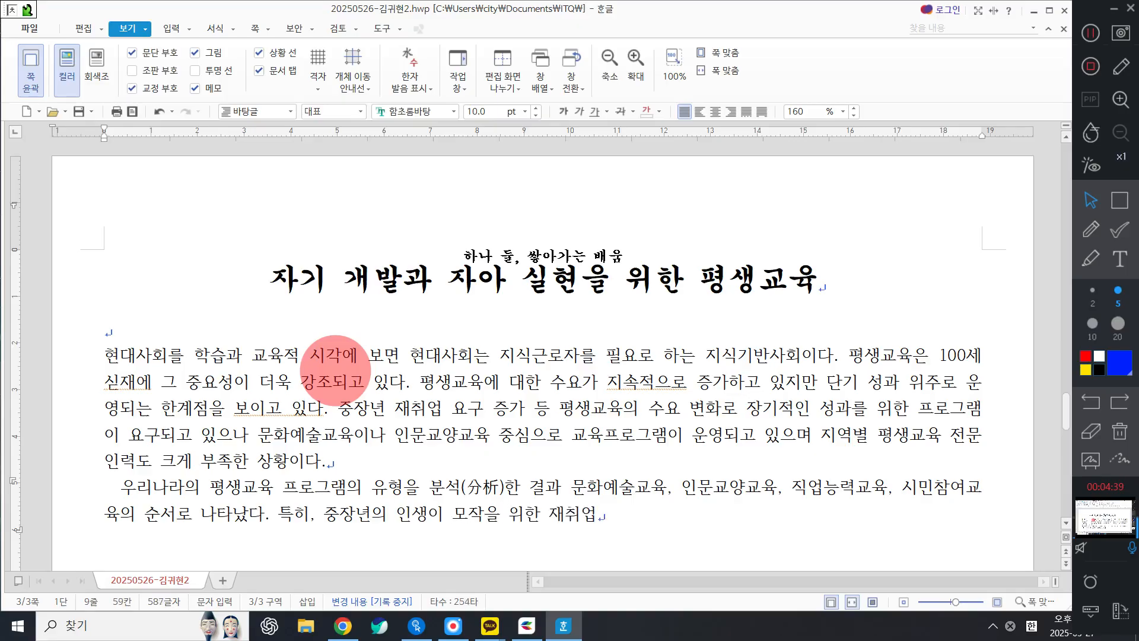
text(요규구 증)
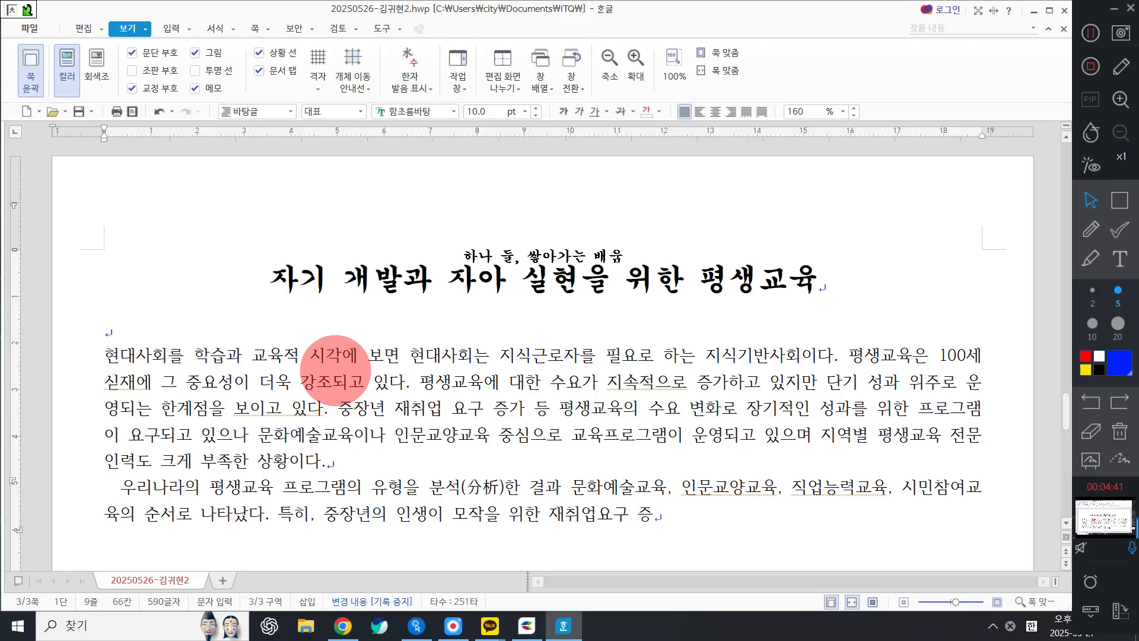
text(가  등 폐)
text(등 평생교육 )
text(수요 버)
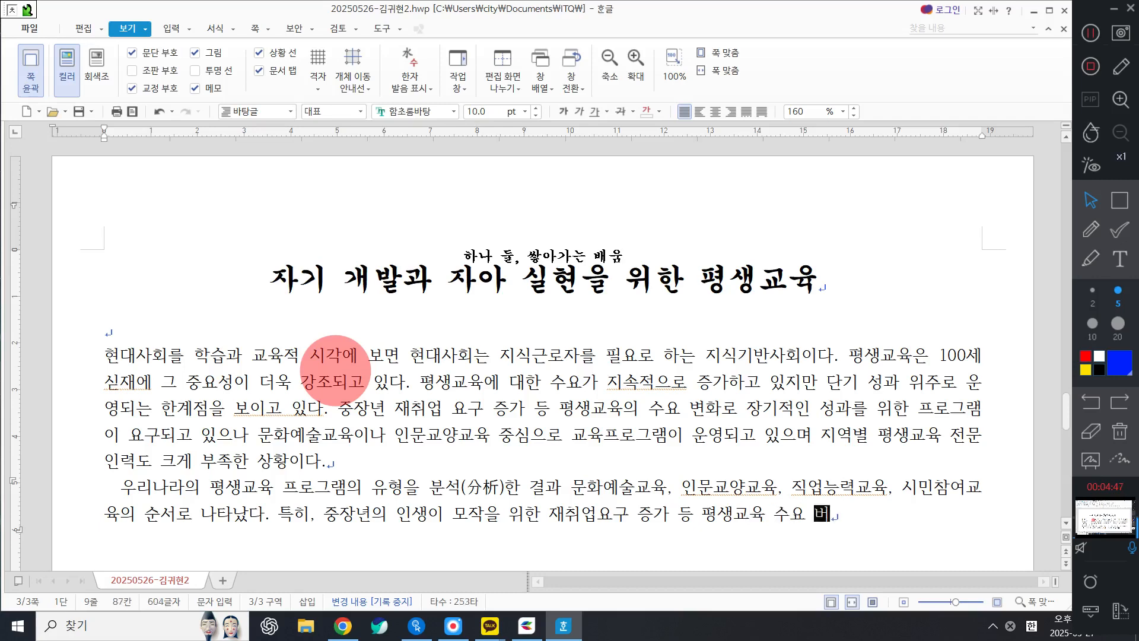
text(변화에 맞)
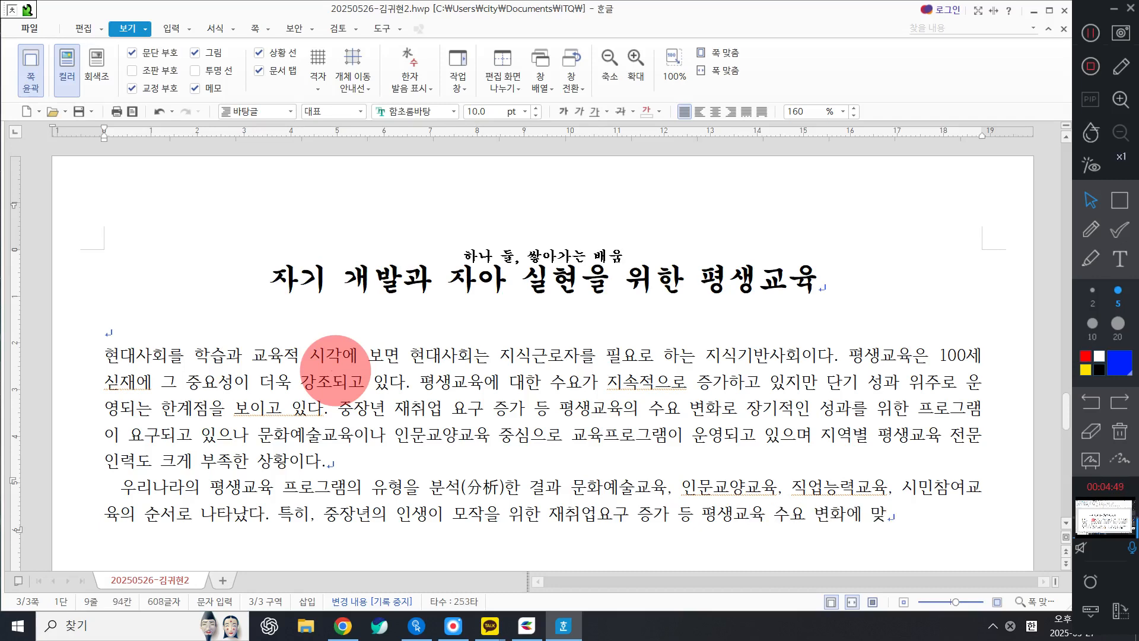
text(장기적 성과)
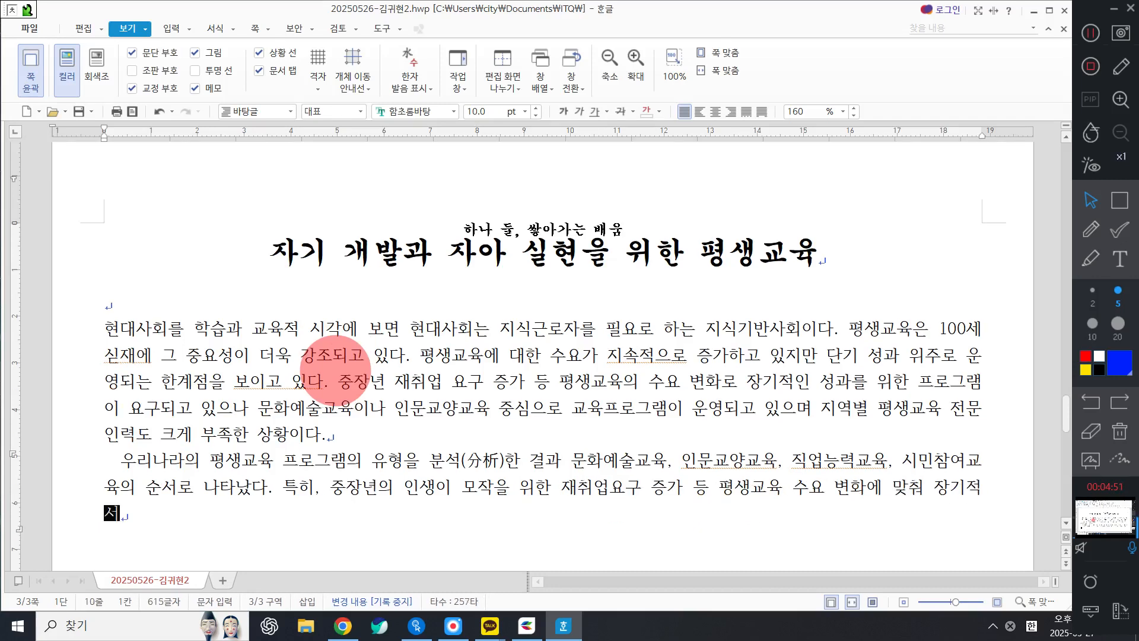
key(F9)
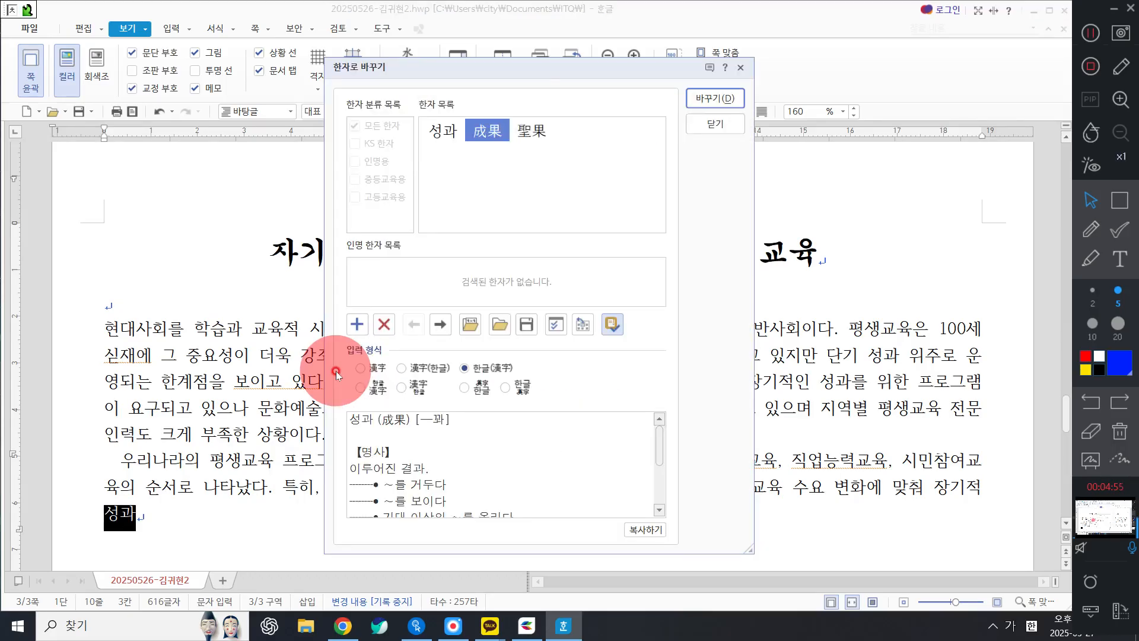
key(Return)
Step: Continue the sentence after the Hanja with "를 위해 학력보완교육, 기초문해교육등을"
text(를 위해 )
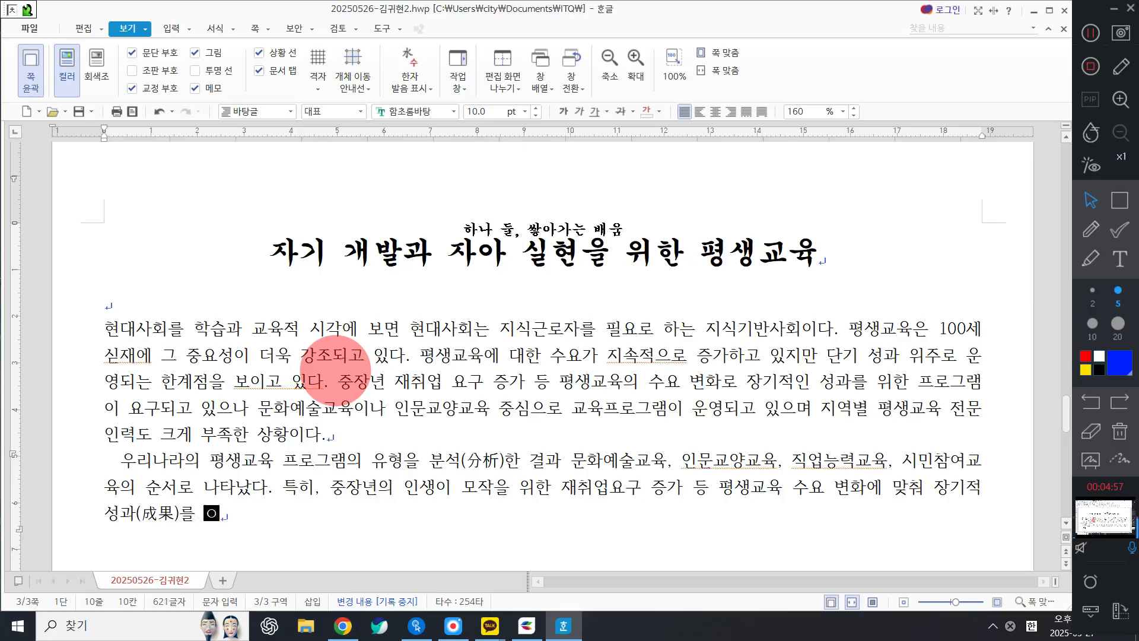
text(학력보완교)
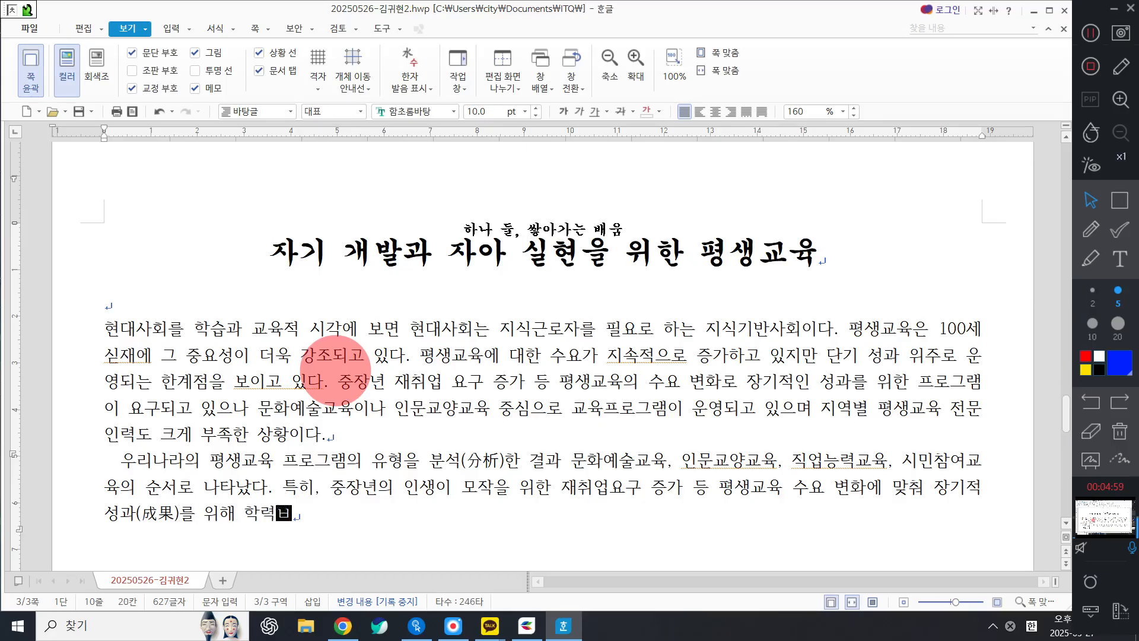
text(육, )
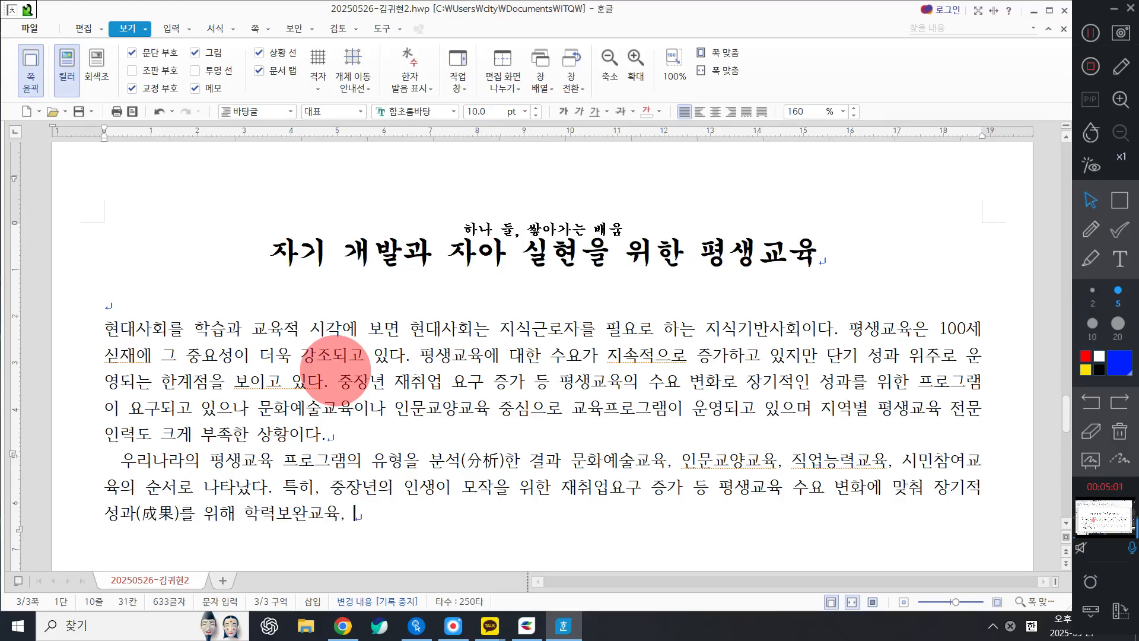
text(기초문해교)
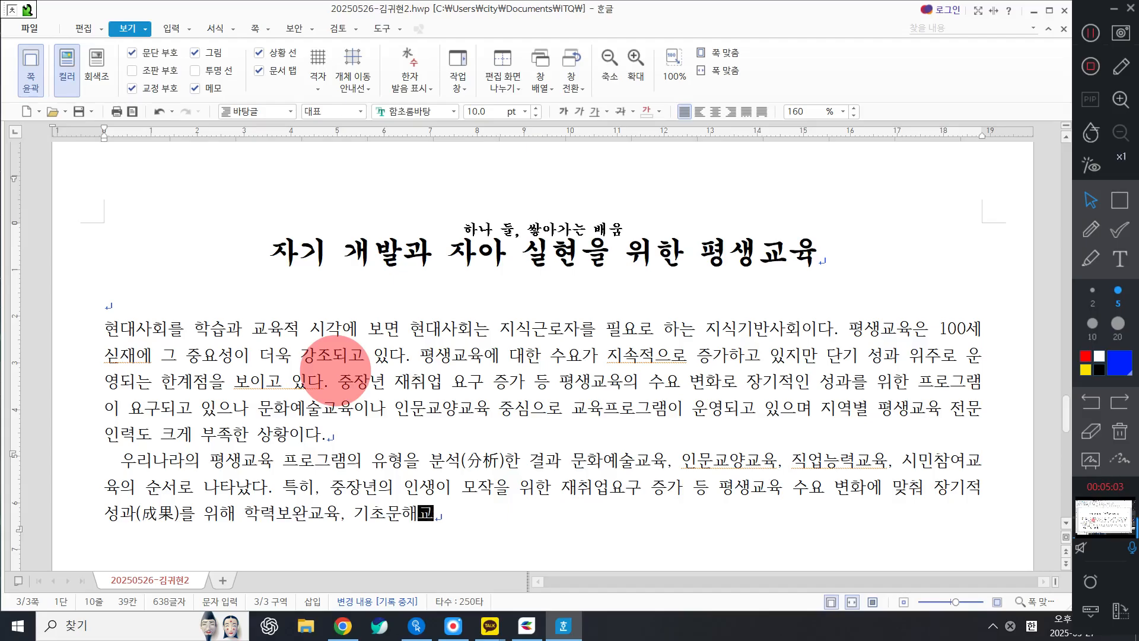
text(육등을 )
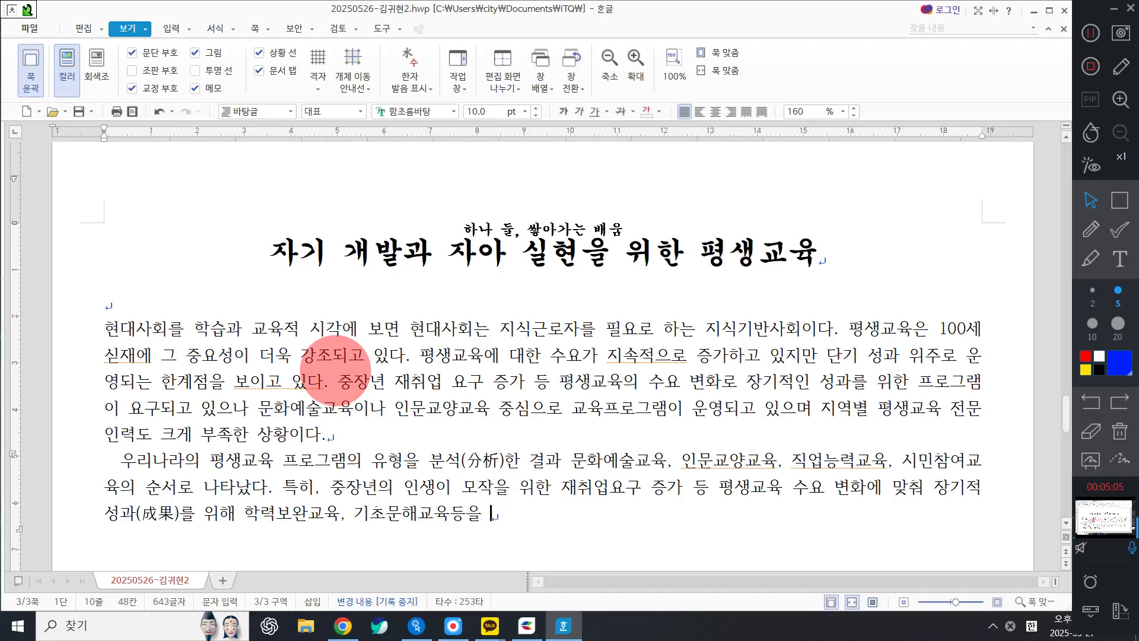
text(ㄷ봐완학고 직업능력)
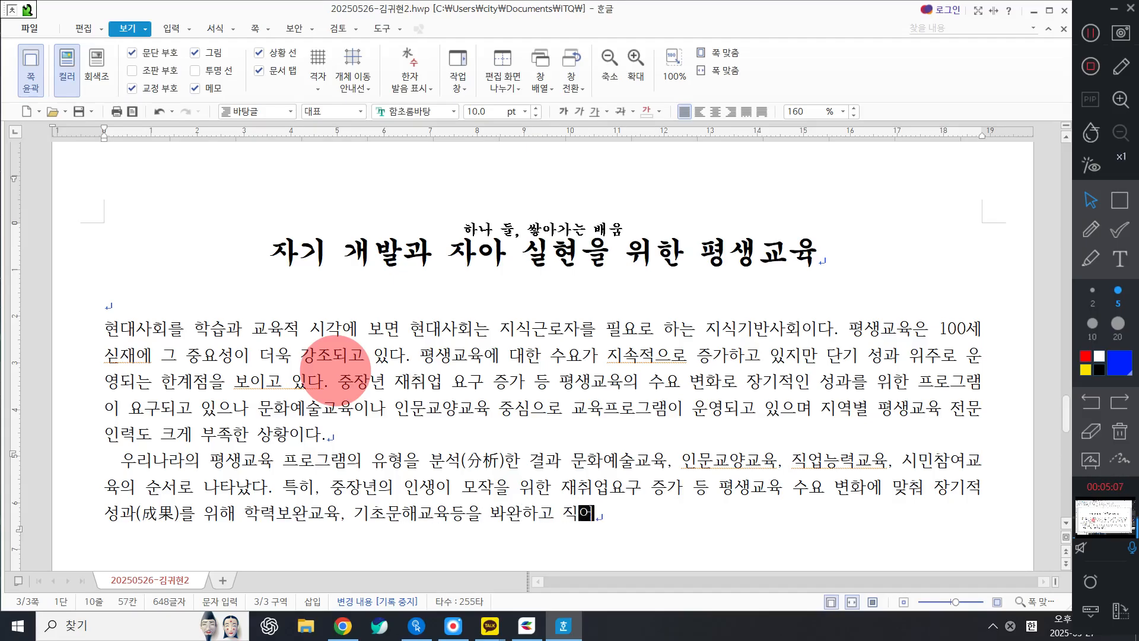
text(ㄱ)
key(BackSpace)
text(교육,)
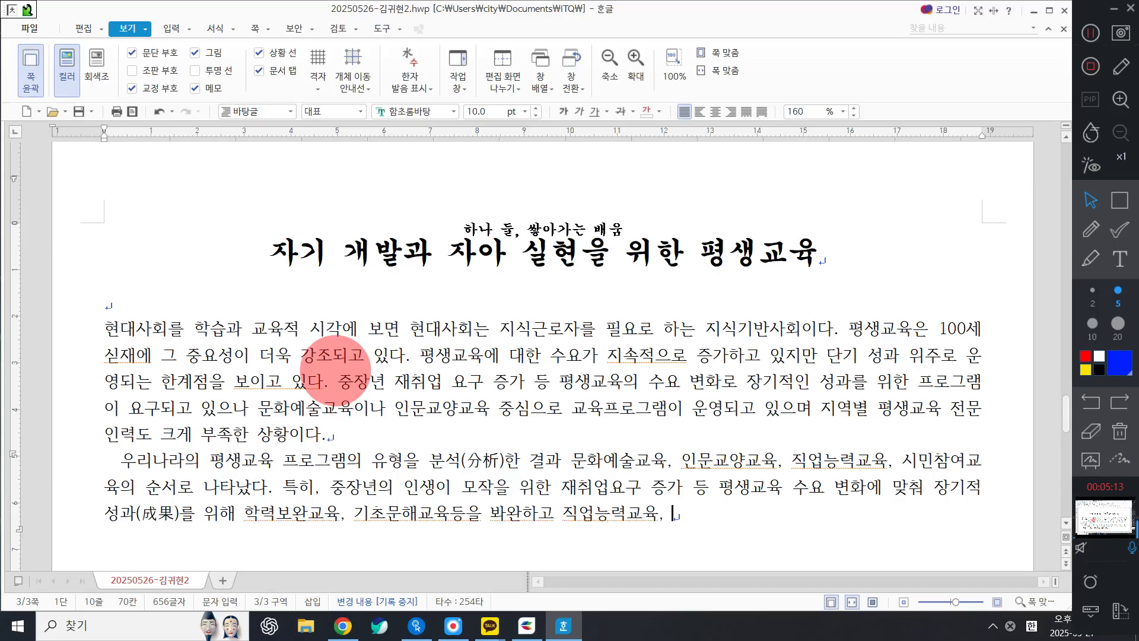
key(BackSpace)
key(BackSpace)
key(BackSpace)
key(BackSpace)
key(BackSpace)
key(BackSpace)
key(BackSpace)
key(BackSpace)
key(BackSpace)
key(BackSpace)
key(BackSpace)
key(BackSpace)
key(BackSpace)
key(BackSpace)
Step: Finish the sentence with "보완하고 직업능력교육 강화에 역점을 둘 필요성이 제기되었다." and begin the next one with "정부"
text(보완하고 직)
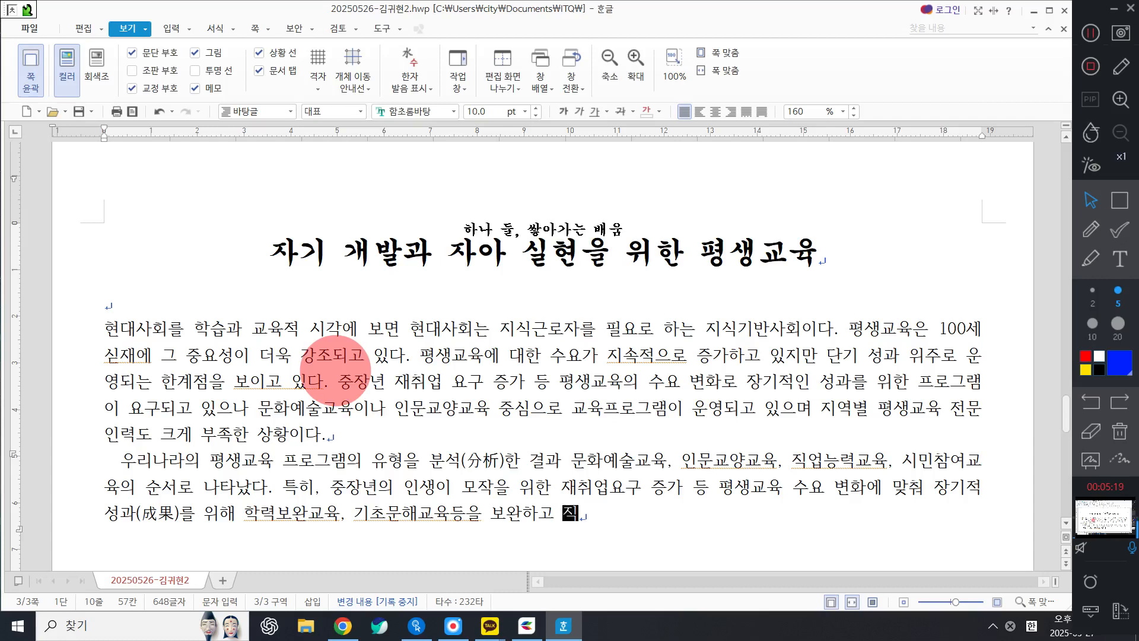
text(업능)
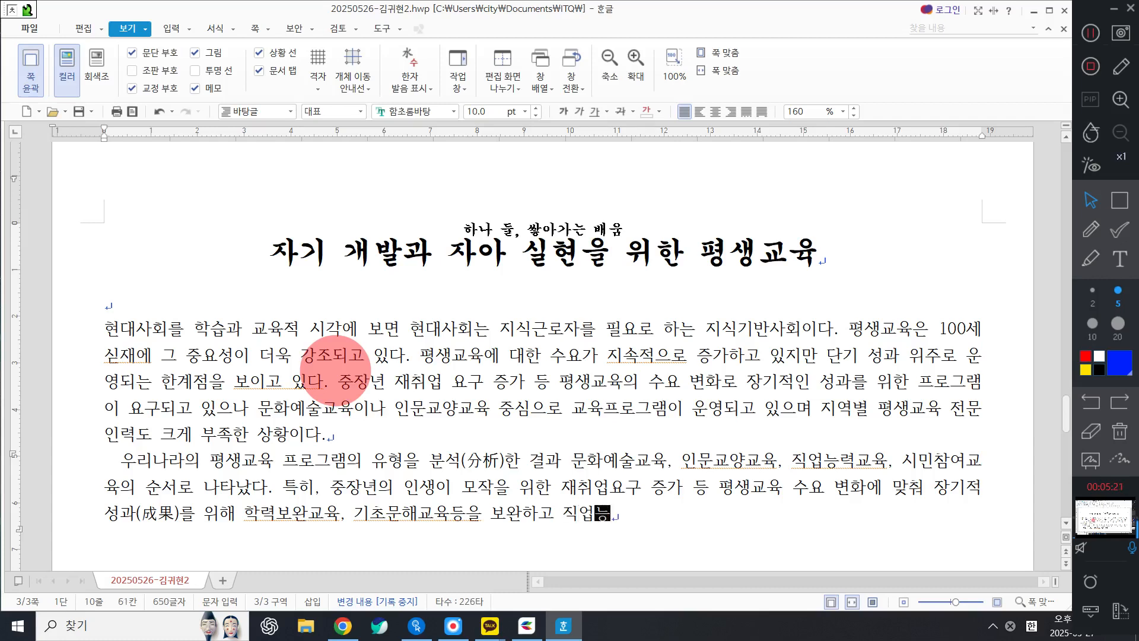
text(력교육 강황 ㅔ역정)
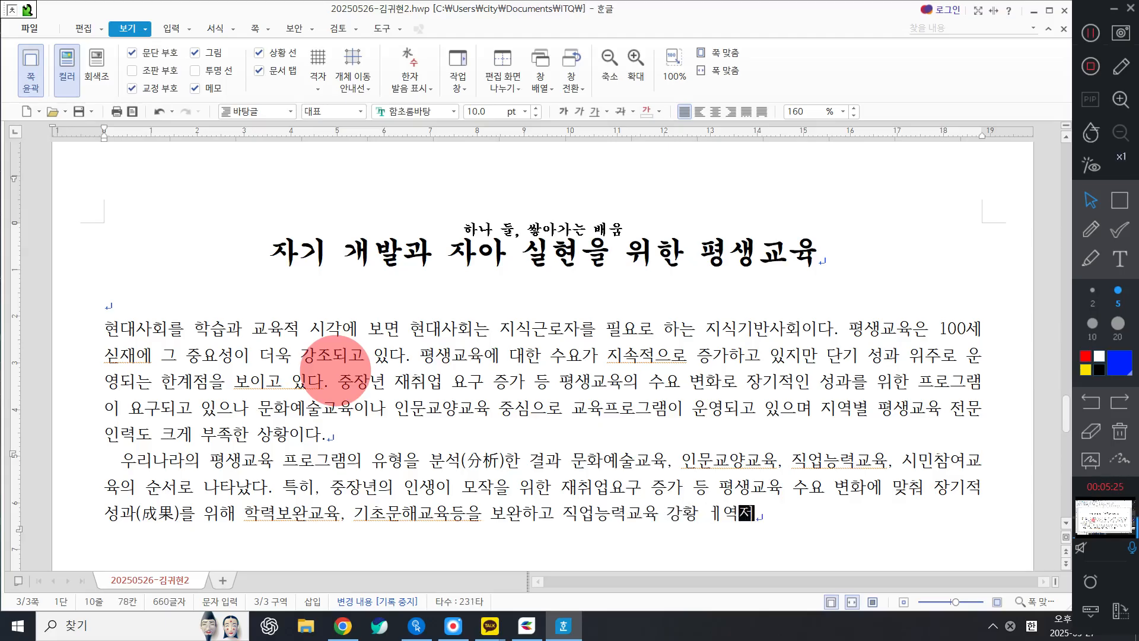
key(BackSpace)
key(BackSpace)
key(BackSpace)
key(BackSpace)
key(BackSpace)
text(화에 역)
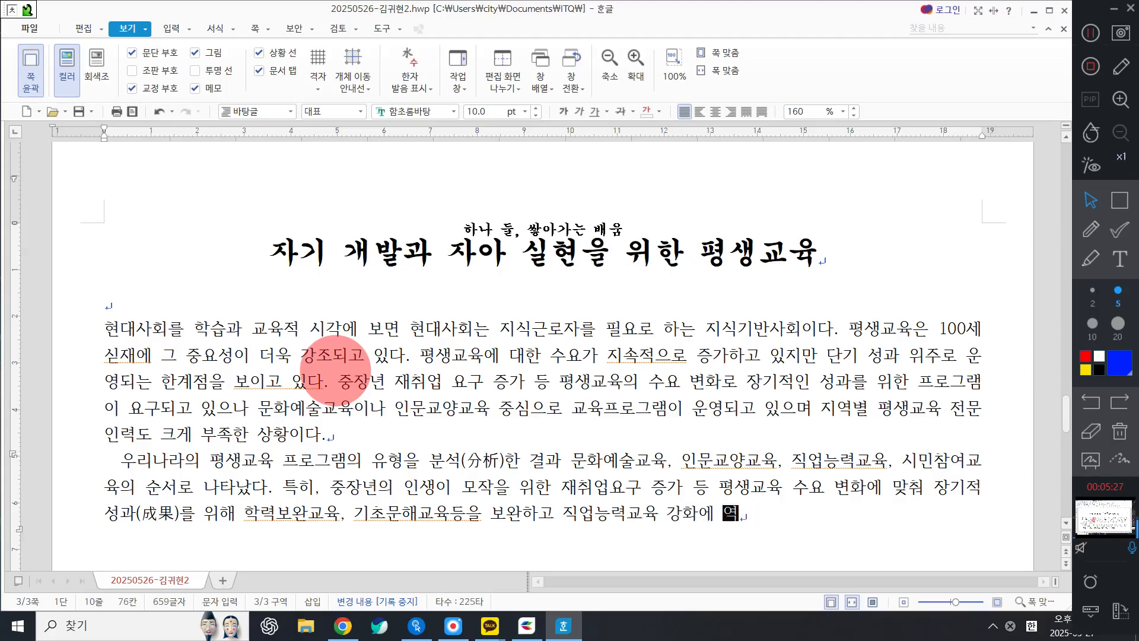
text(점을 ㄷ둘 필요성이 제고)
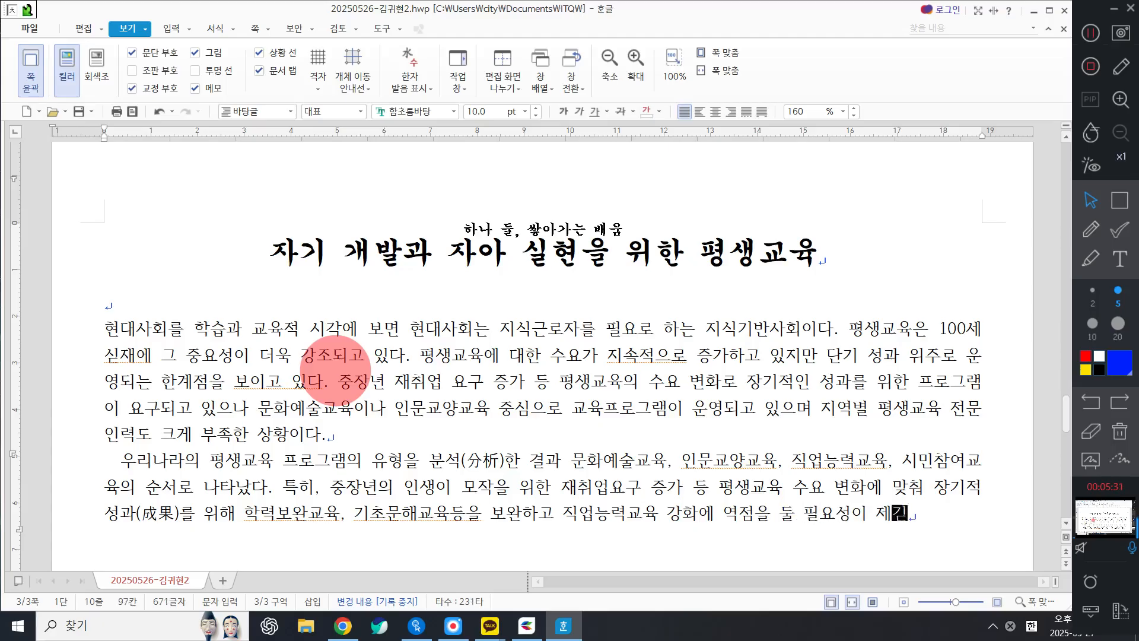
text(되었다. 정분)
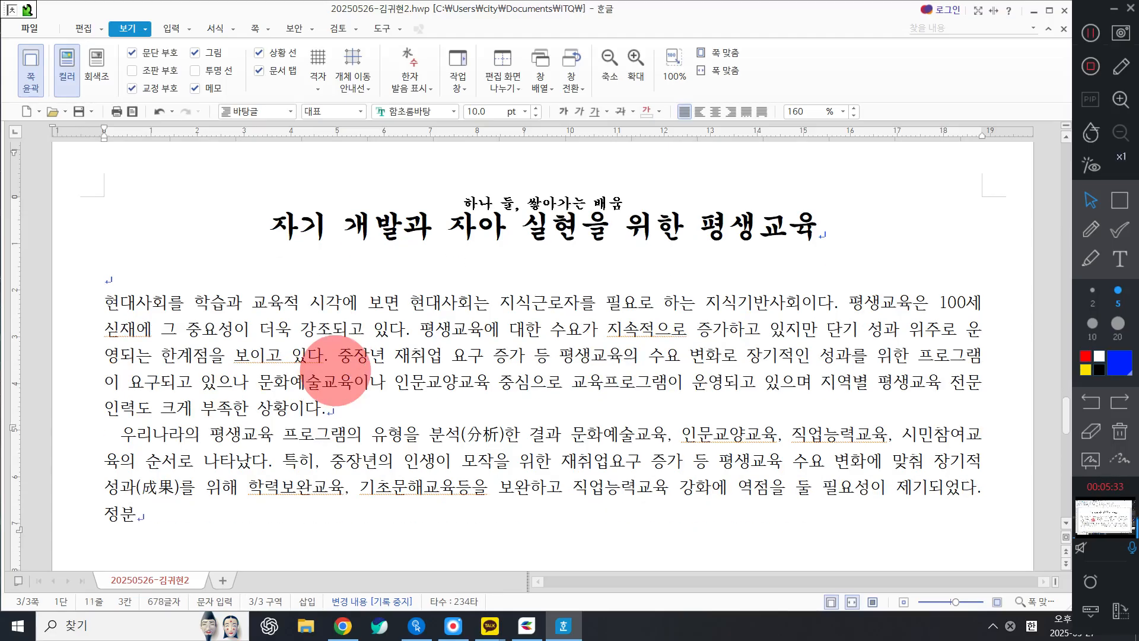
Step: Continue the sentence with "는 평생교육의 중요성을 인식하고 평생학습을 통한 삶의 질향상"
text(는 평생교육의 주)
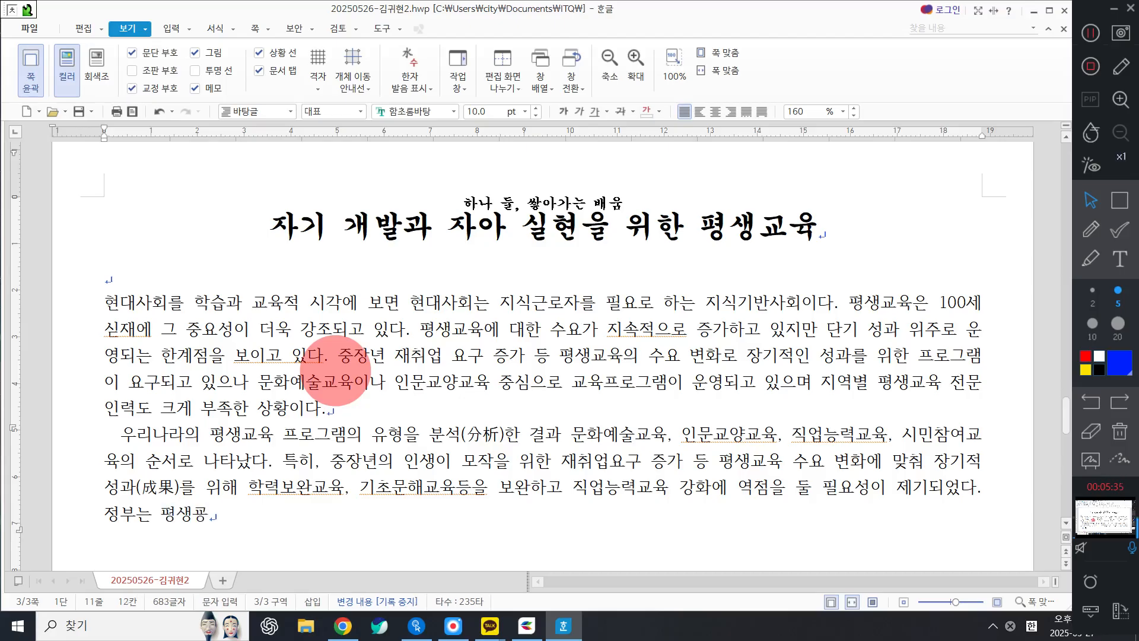
text(ㅇ욧)
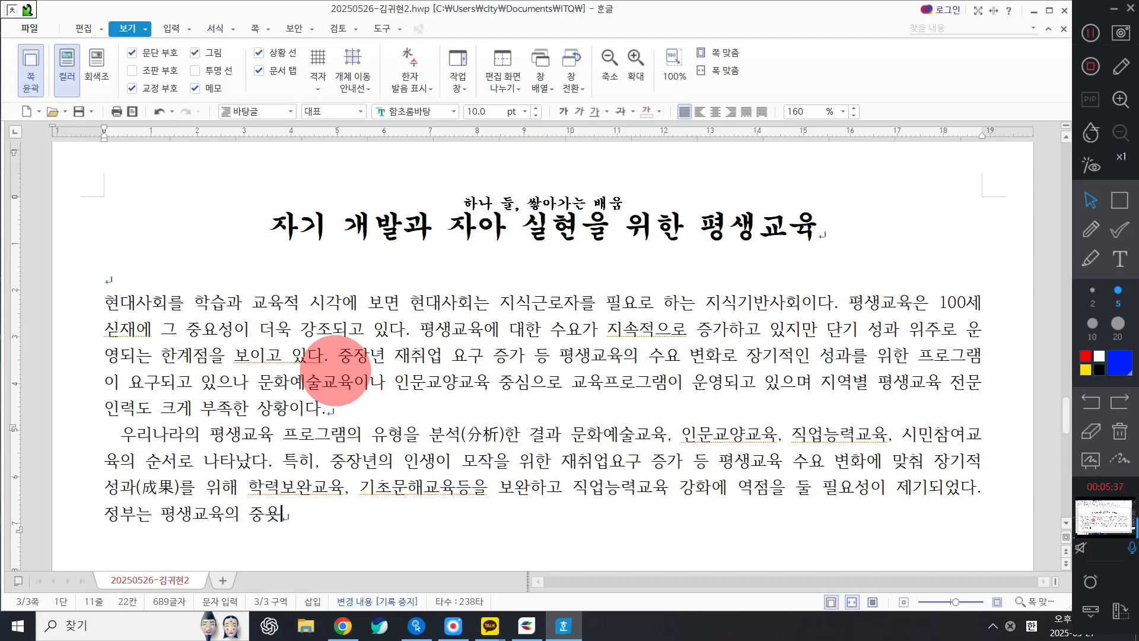
text(ㅇ을 인식하고 )
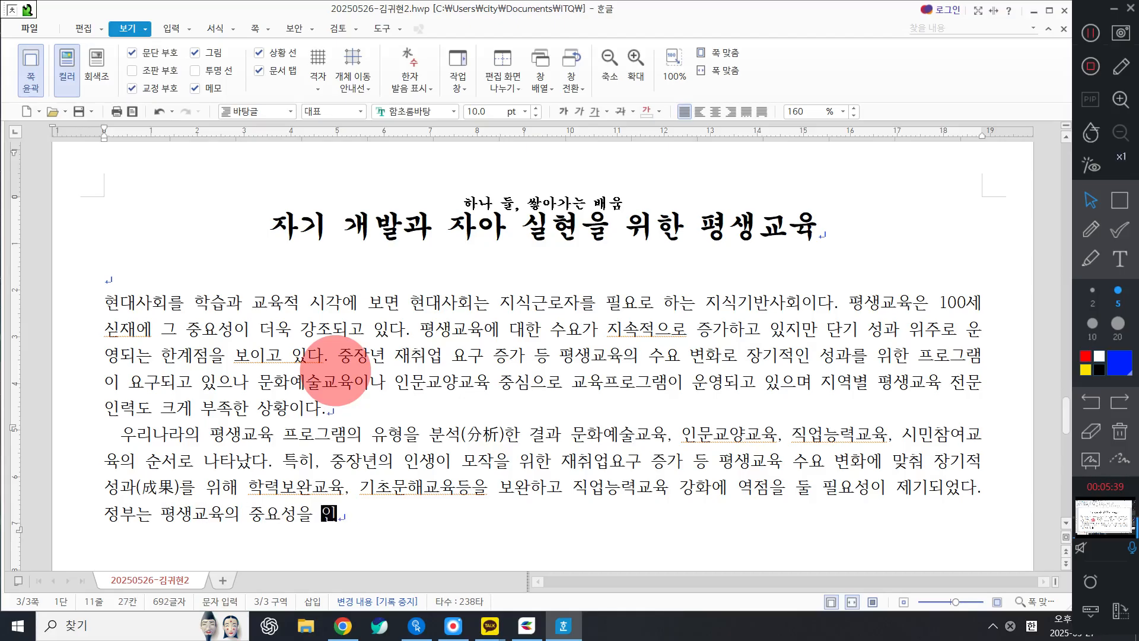
text(평생ㄱ)
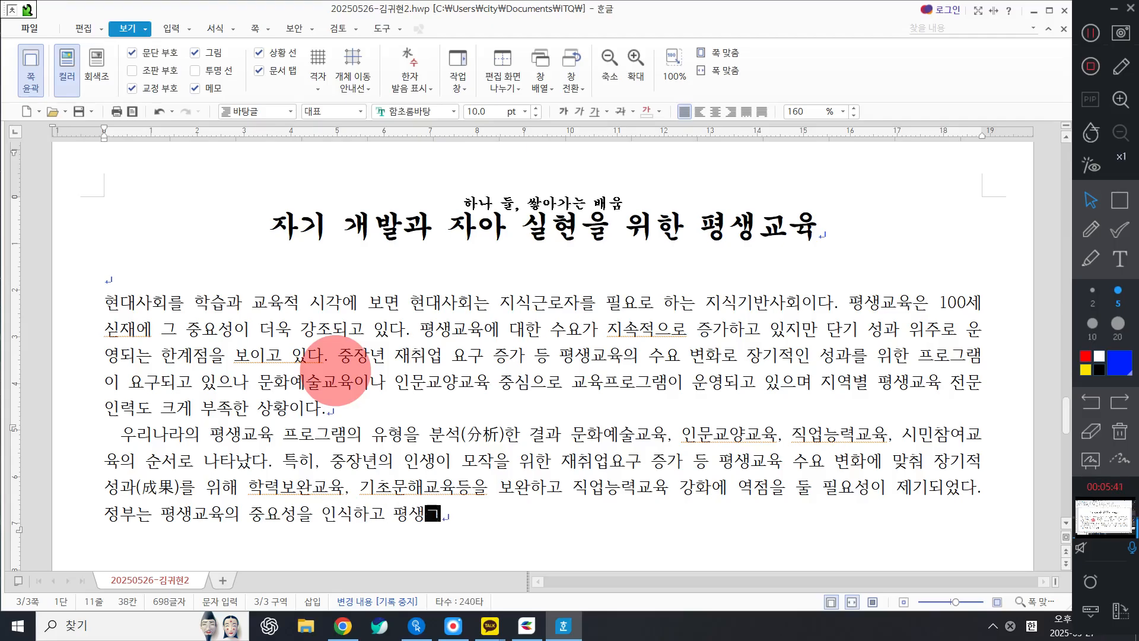
key(BackSpace)
text(학습ㄷ)
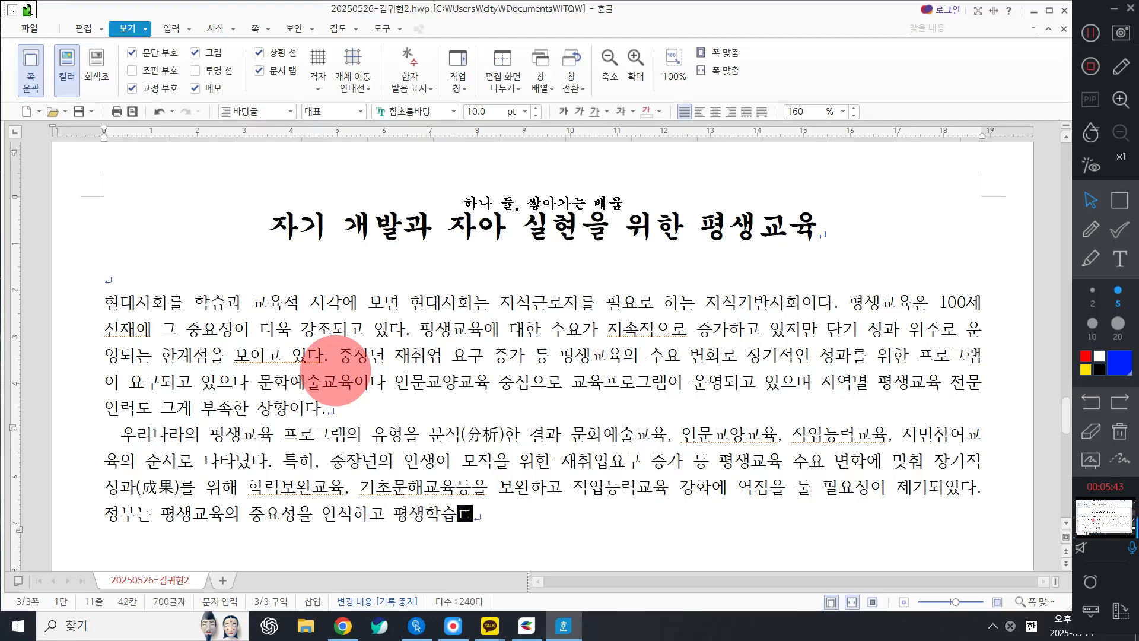
key(BackSpace)
text(을 통한)
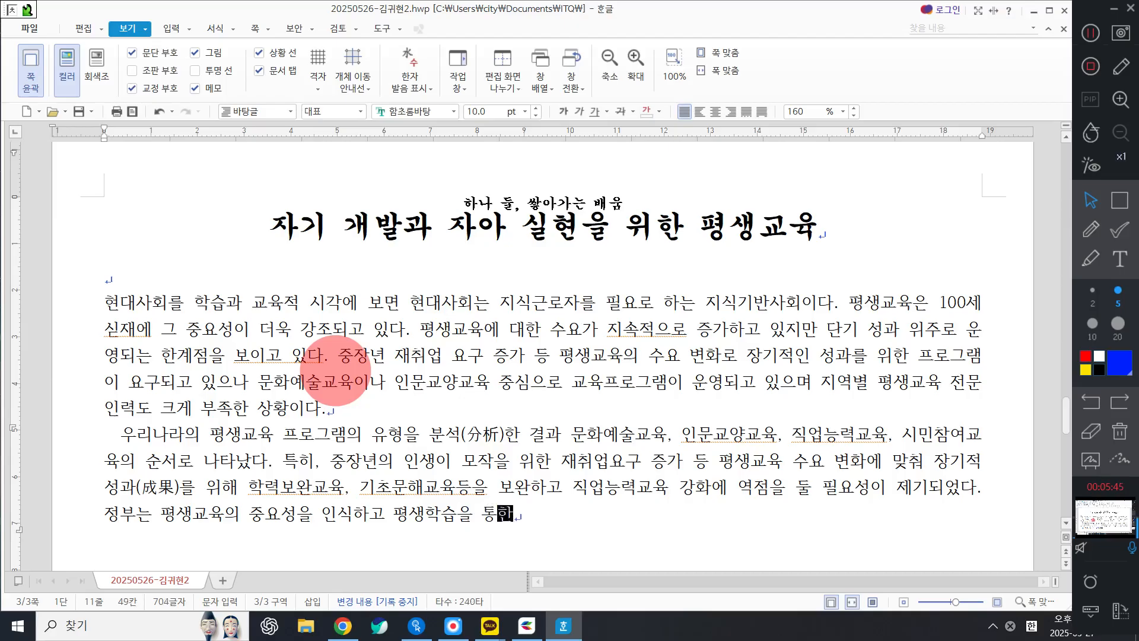
text( 삶의 질)
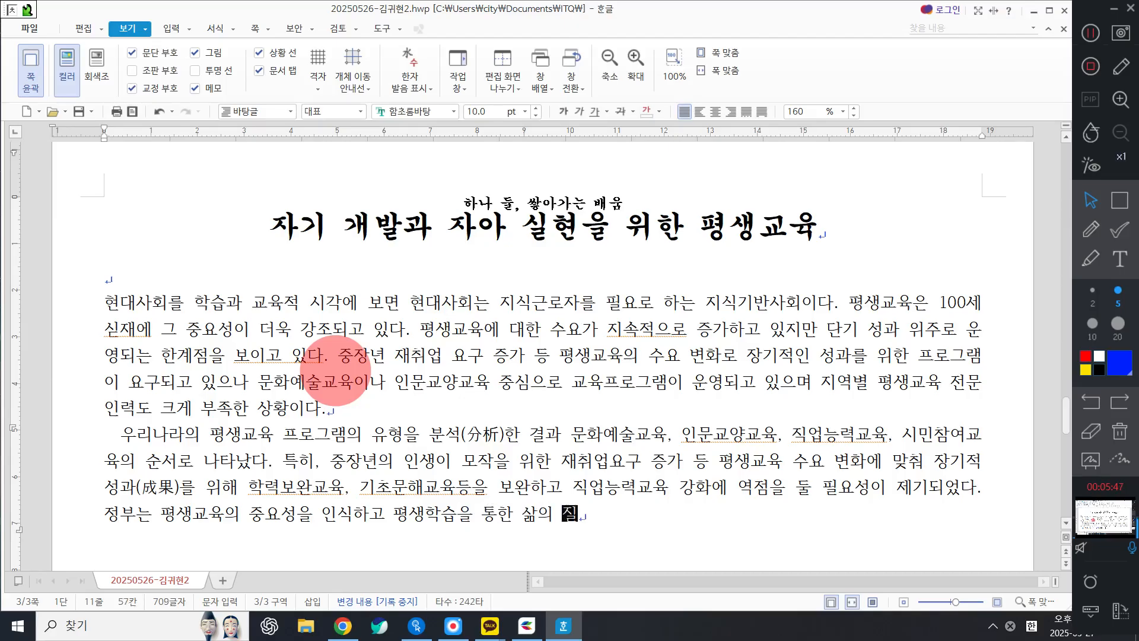
text(하)
text(상)
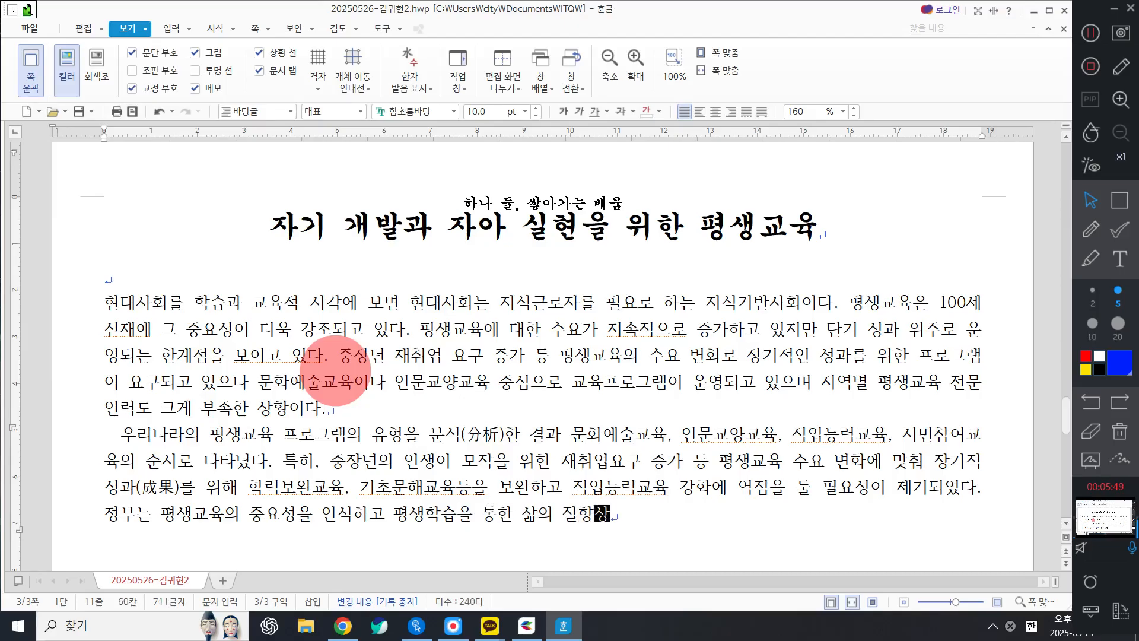
Step: Continue the list with ", 인생 제2막을 위한 고용가능성 증진, 사회통합 증진, 지속가능한"
text(, 인생 2ㅂ)
text(제2)
text(막을 위한 고용 )
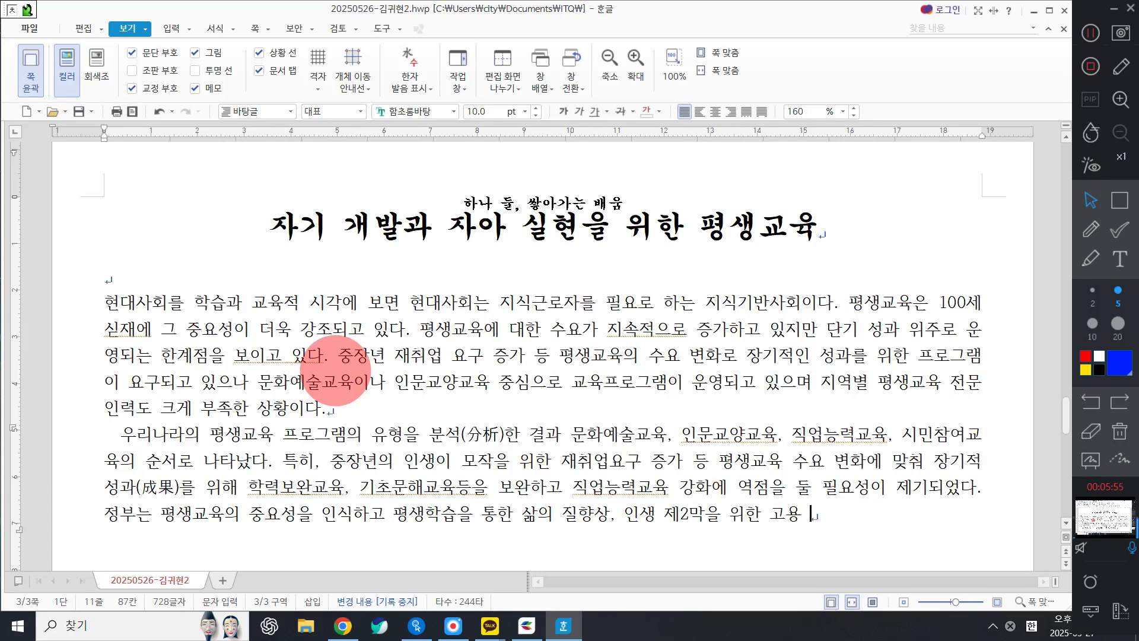
text(가능성 증진, 사)
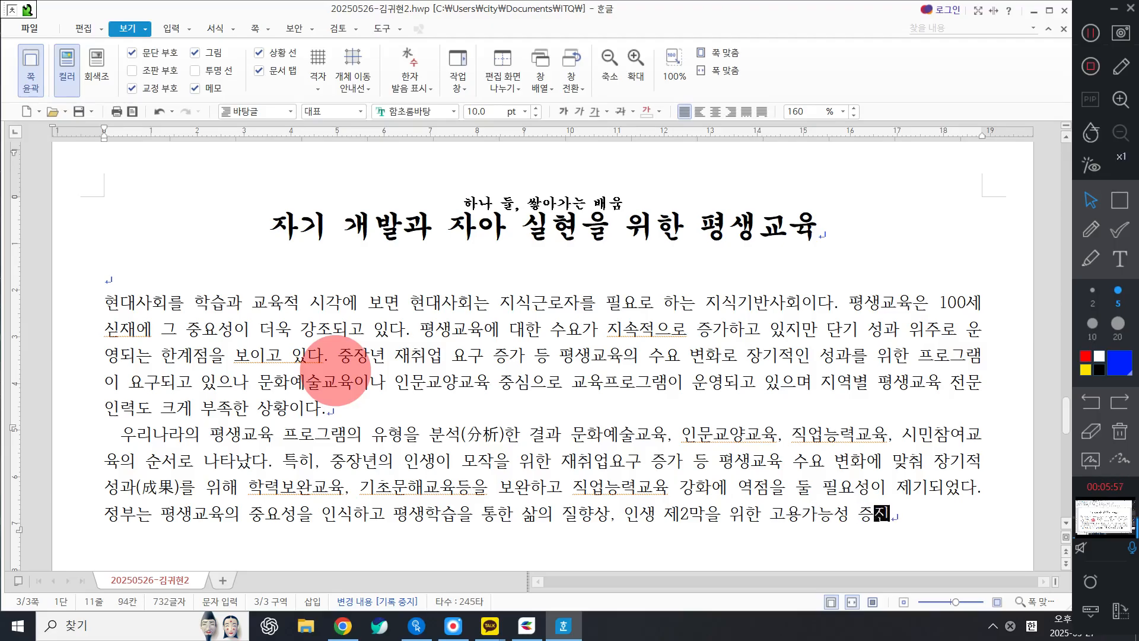
text(회통합 증지)
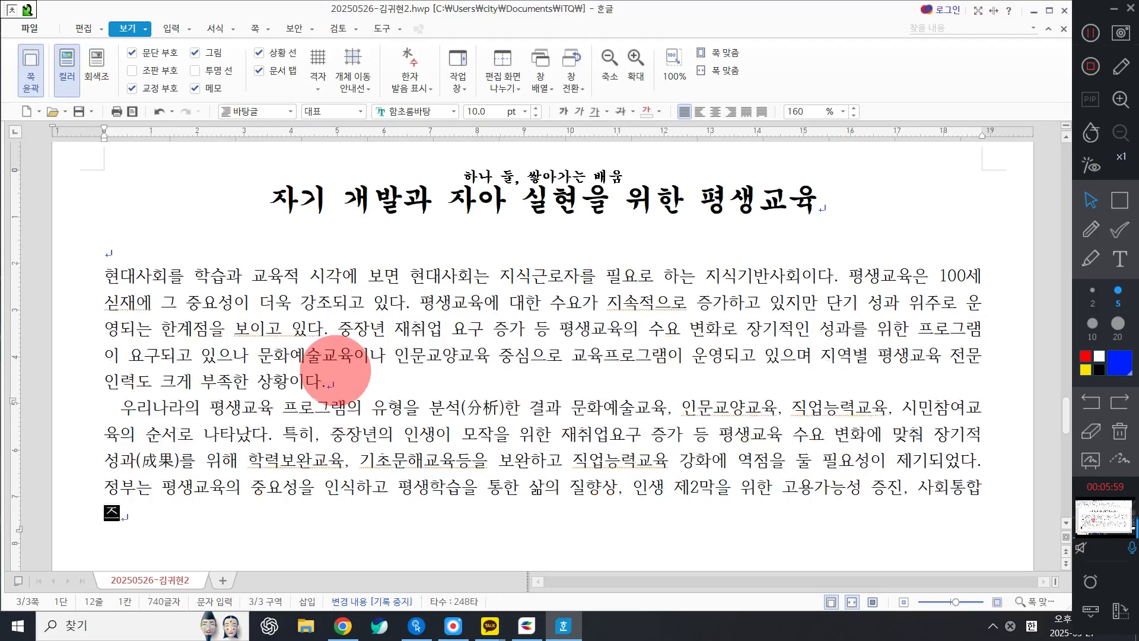
text(진, 지속)
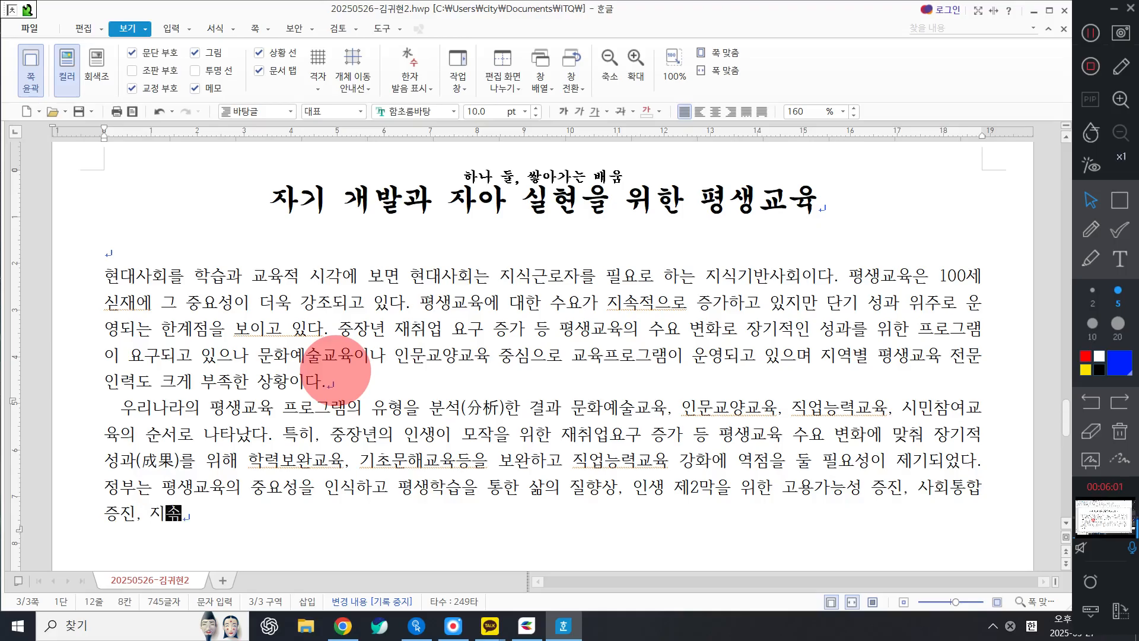
text(가능한 )
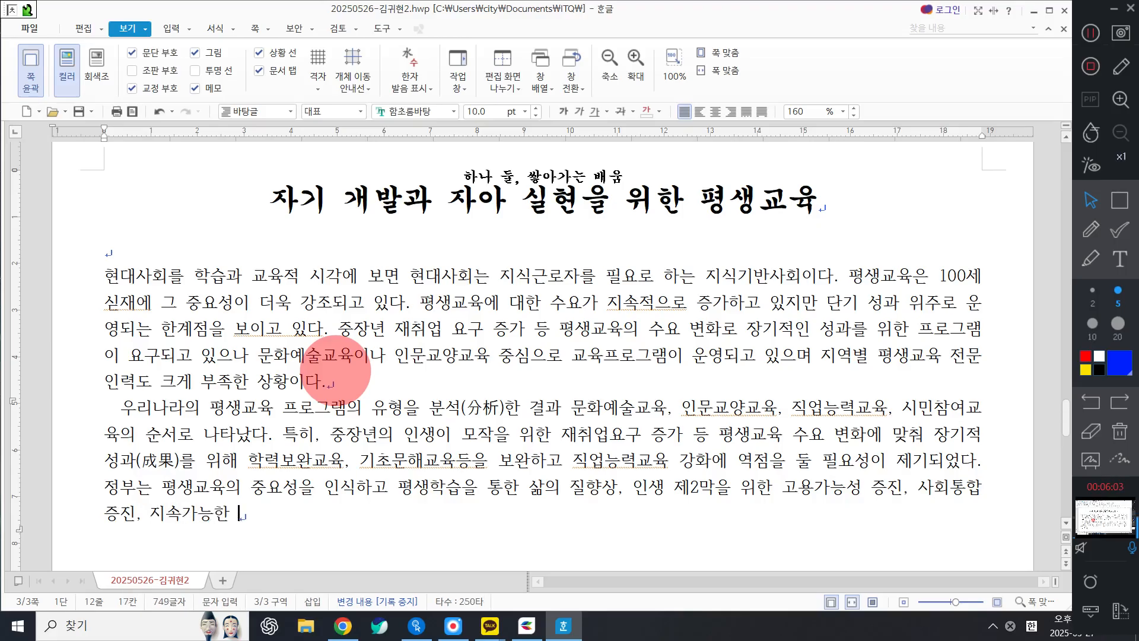
Step: Continue the sentence with "발전이 국민의 행복을 보장한다고 보고 100세시대 국"
text(발전이 ㄱ국민의 행복을 )
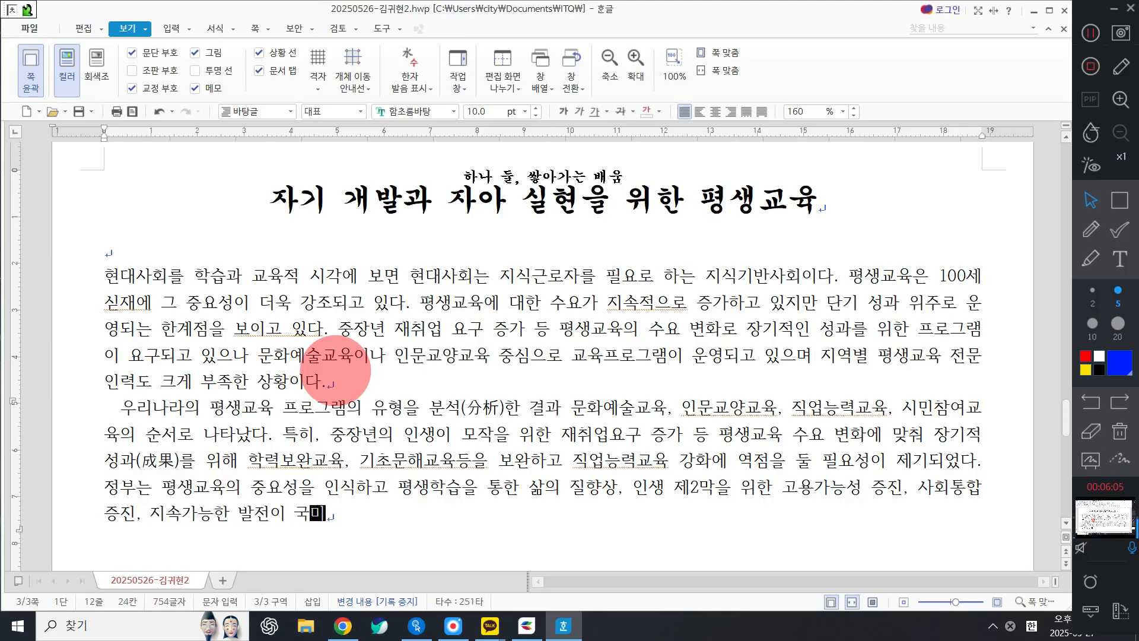
text(보장한다고 보고 1)
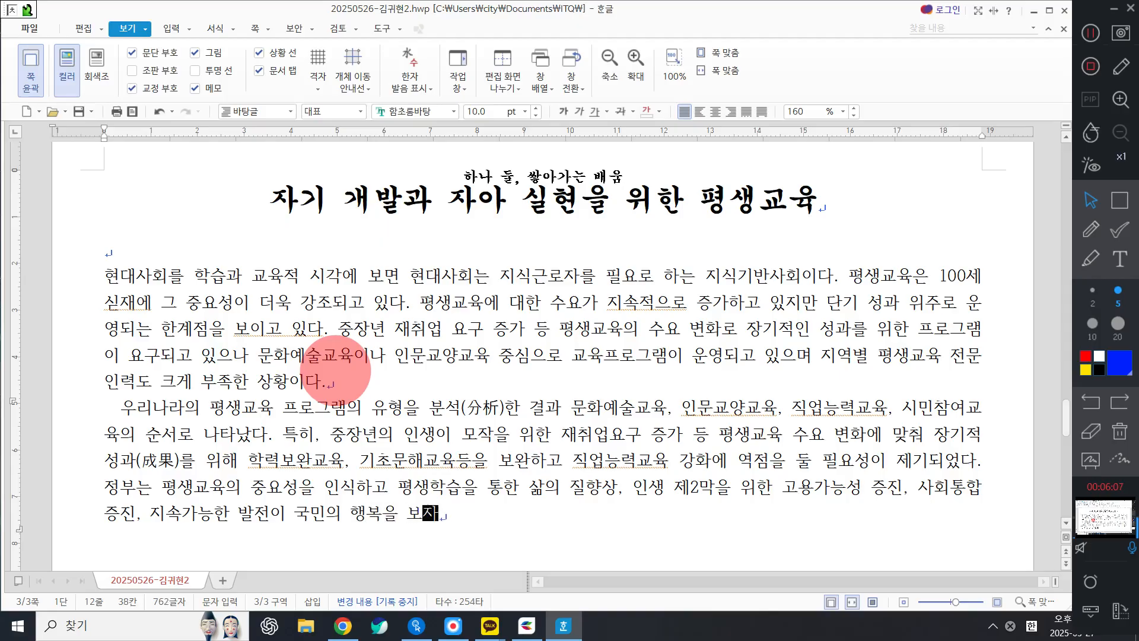
text(00)
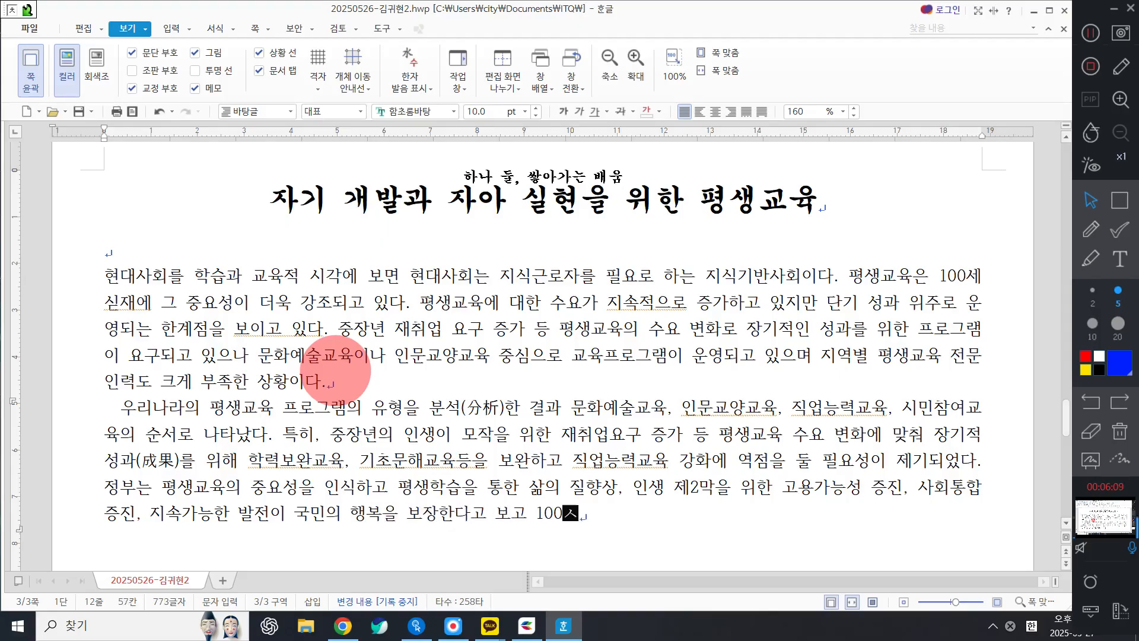
text(세시대 국)
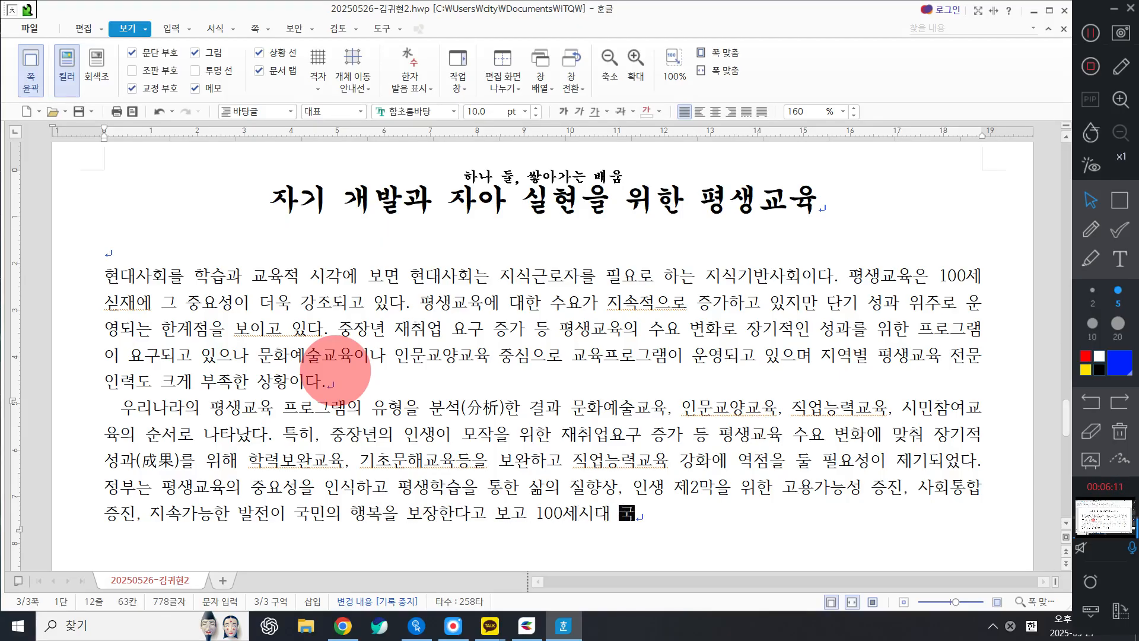
Step: Continue with "가평생학습체제 구축을 중요", writing 국가평생학습체제 as one word without spaces
text(가 평생)
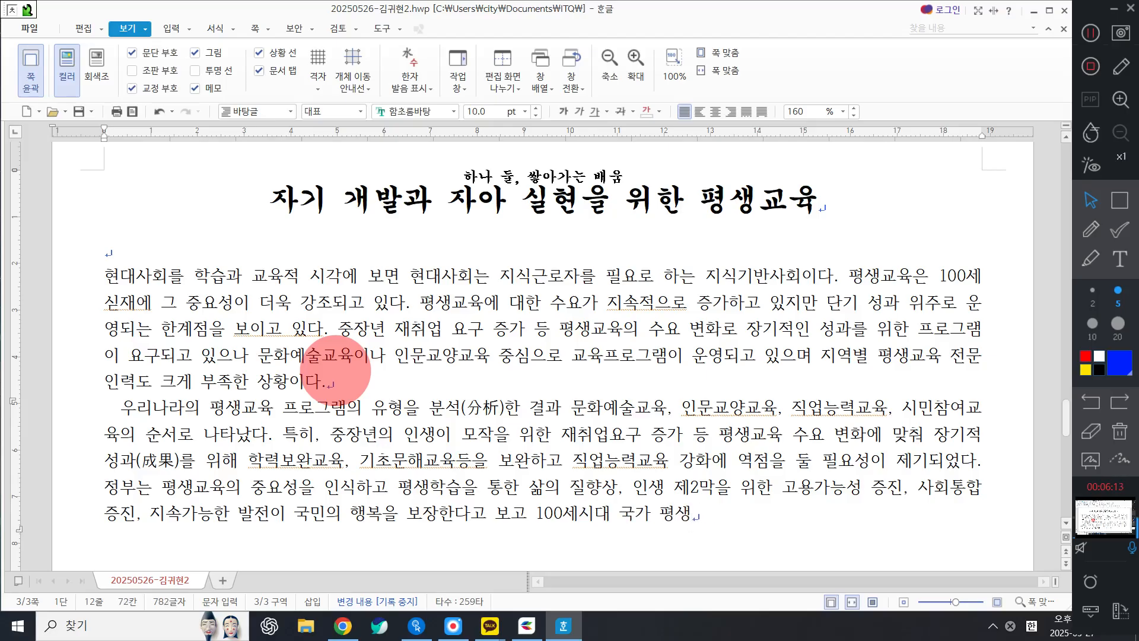
text(학)
key(BackSpace)
key(BackSpace)
key(BackSpace)
key(BackSpace)
key(BackSpace)
key(BackSpace)
text(평생학습체제 구주)
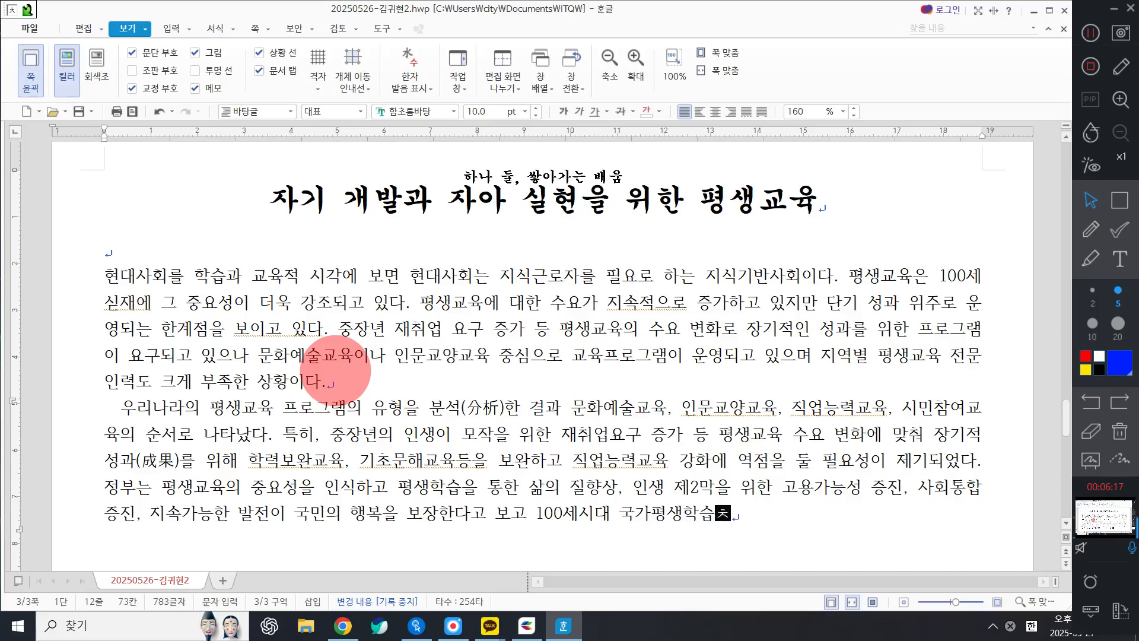
text(축을 중요 ㄱ)
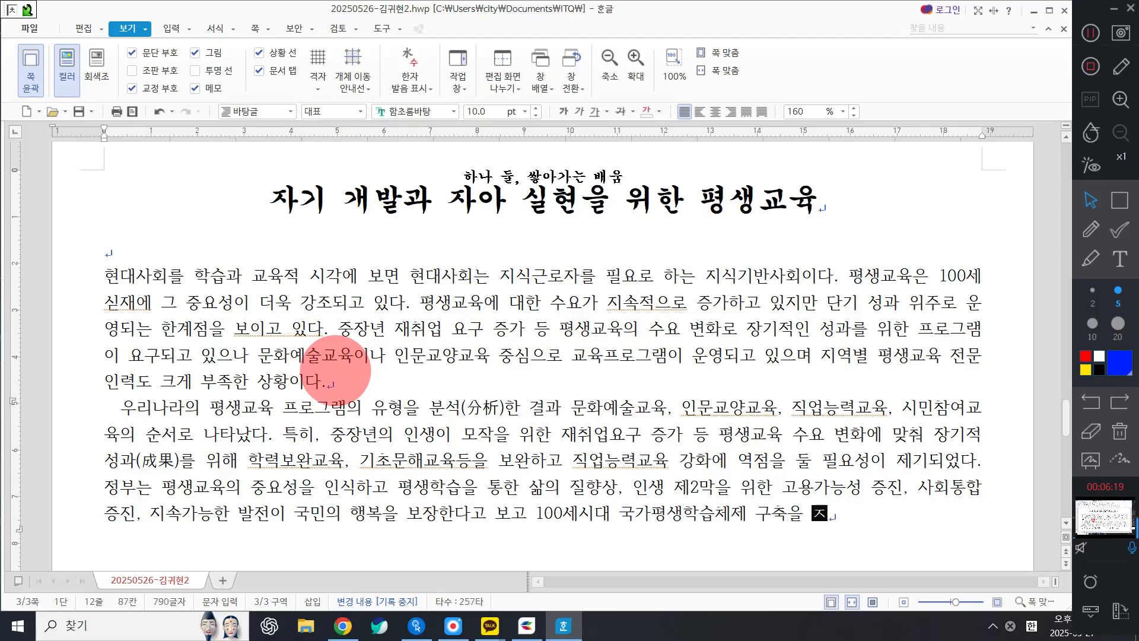
Step: Finish the second paragraph with "과제로 선정하였다." and add two empty paragraphs below it
text(과제로 )
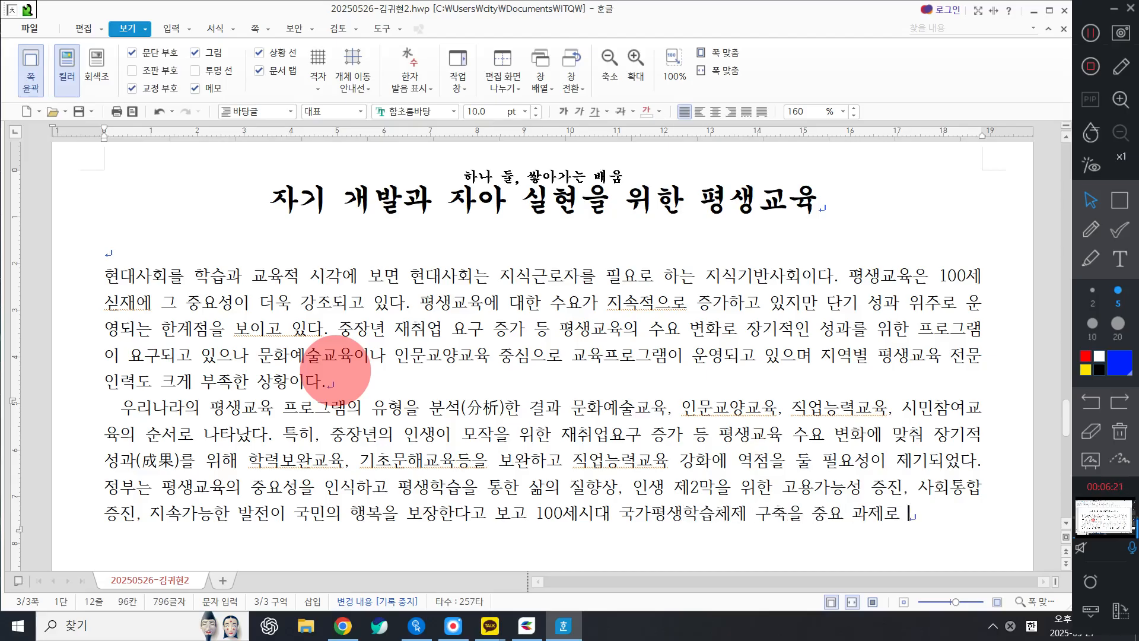
text(선정하였다.)
key(Return)
key(Return)
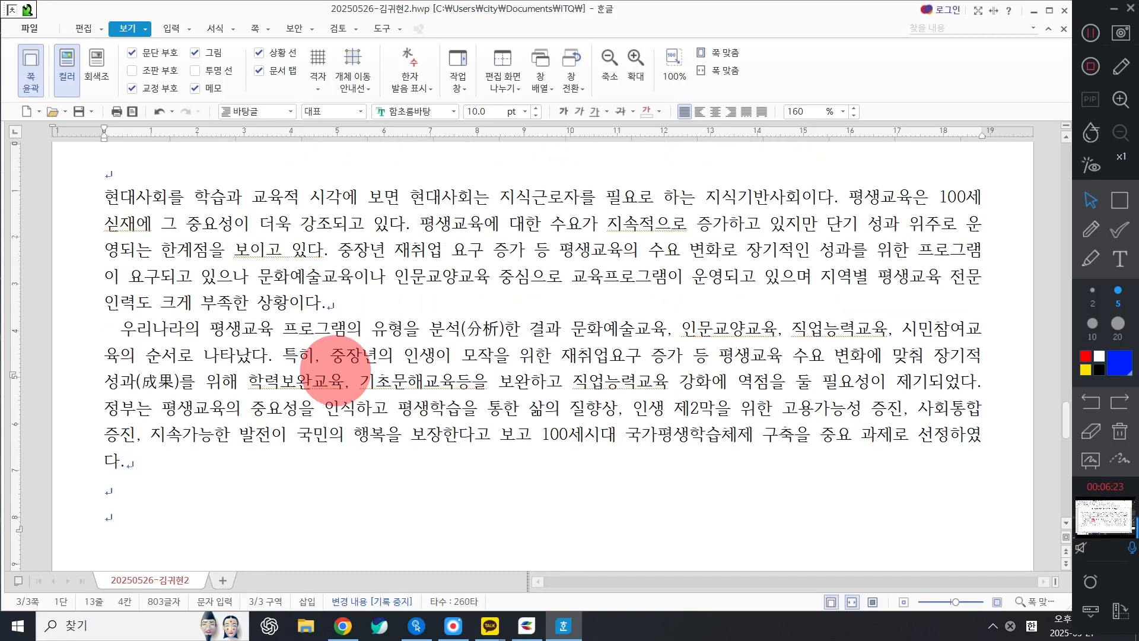
key(ctrl+F10)
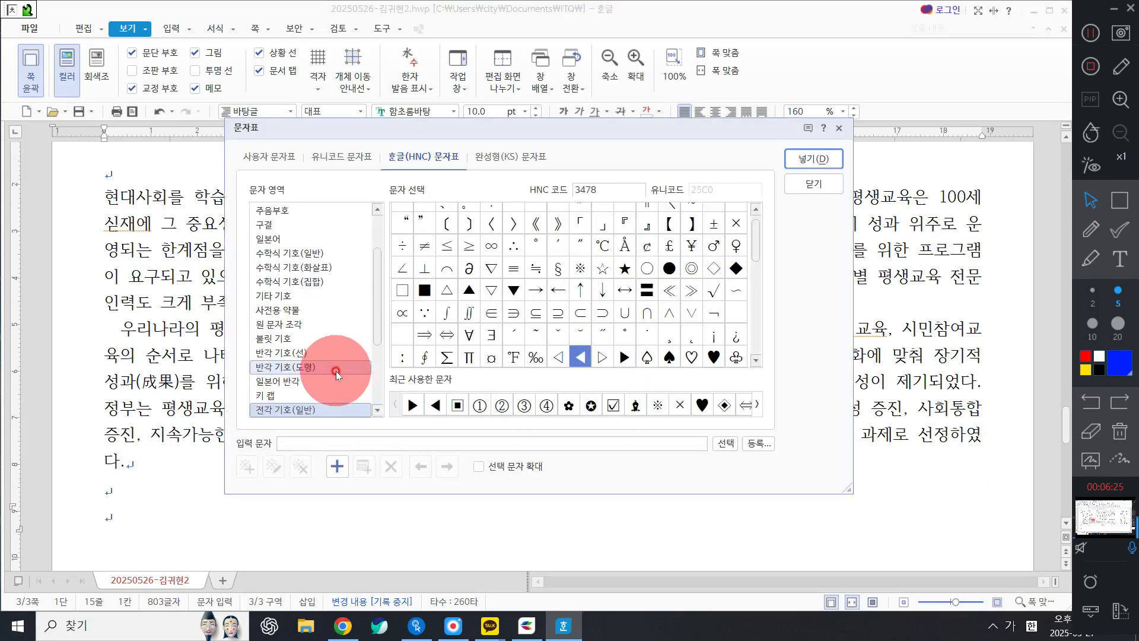
key(Escape)
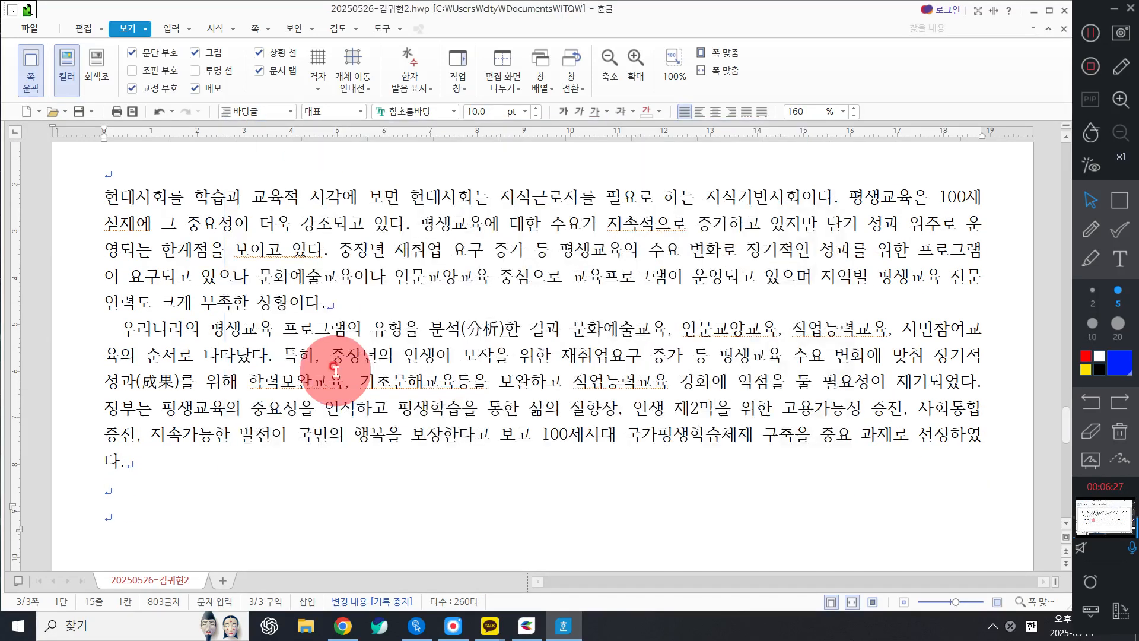
click(657, 317)
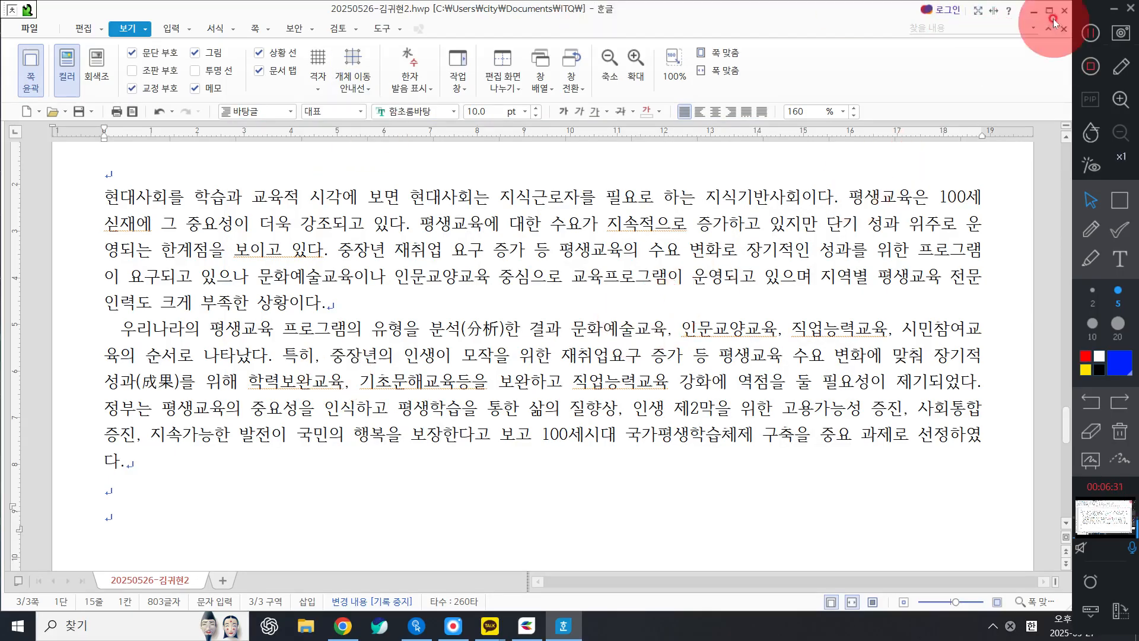
click(1091, 33)
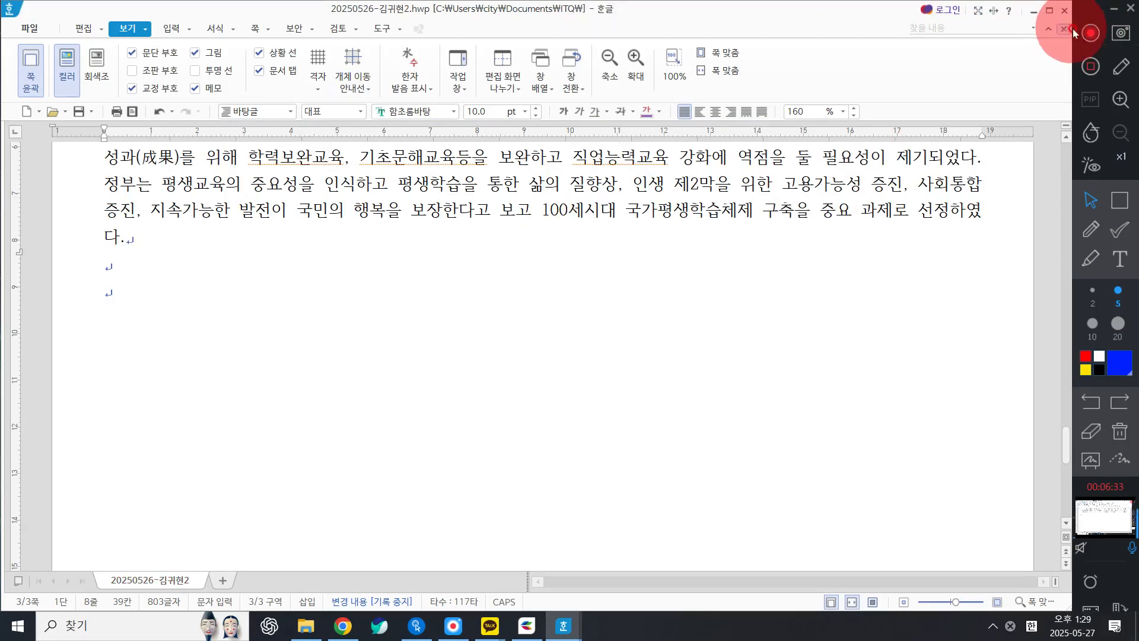
click(1091, 36)
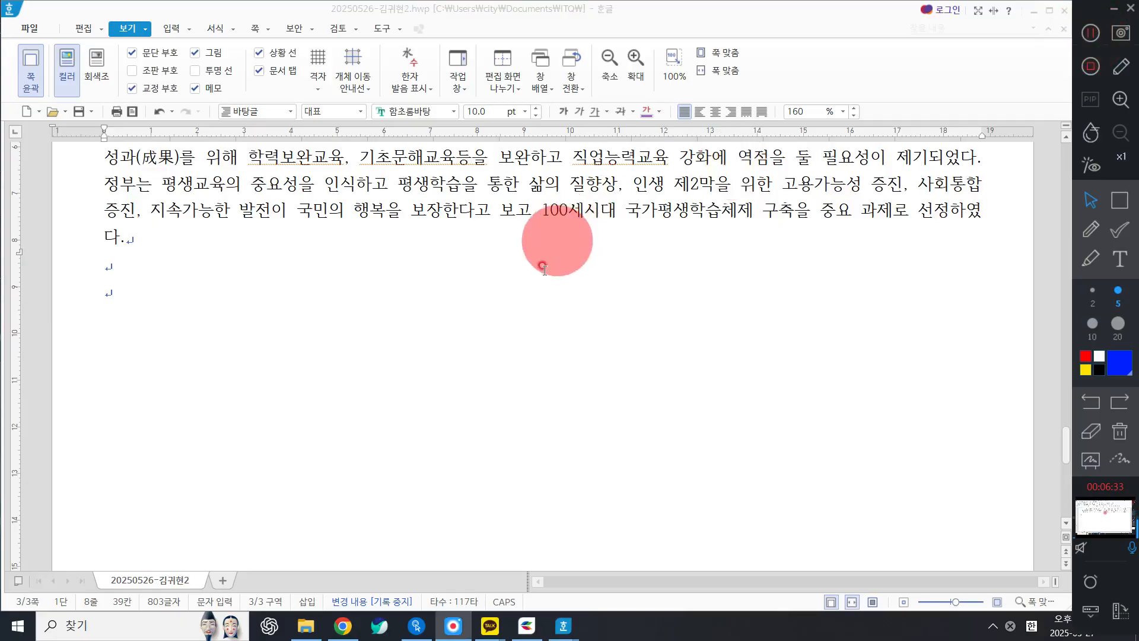
scroll(534, 290, up, 10)
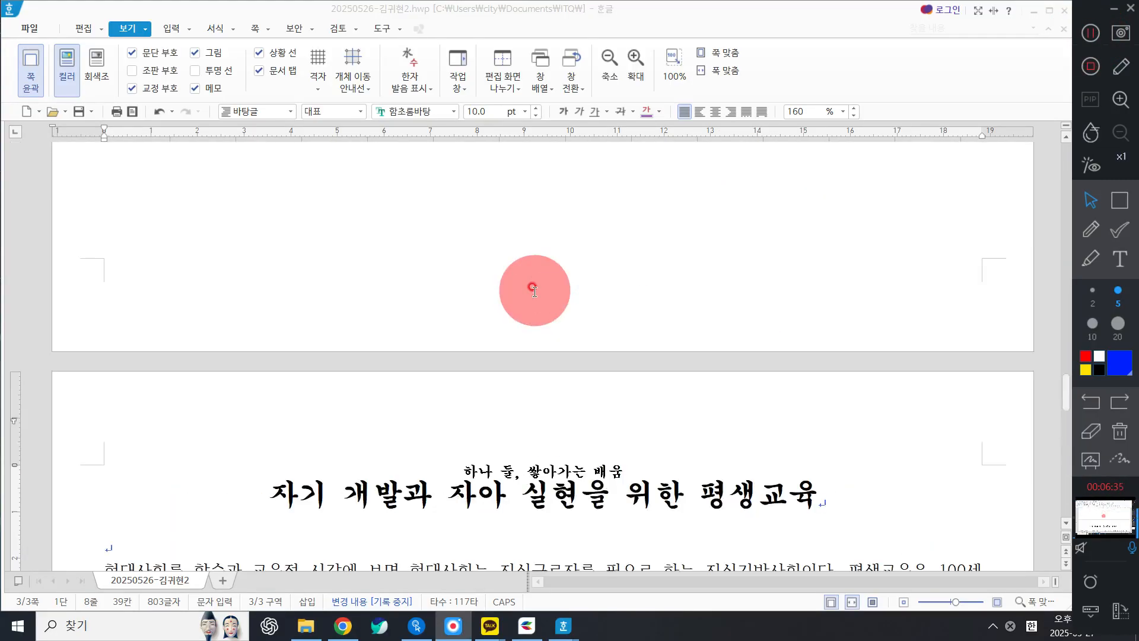
scroll(534, 290, down, 3)
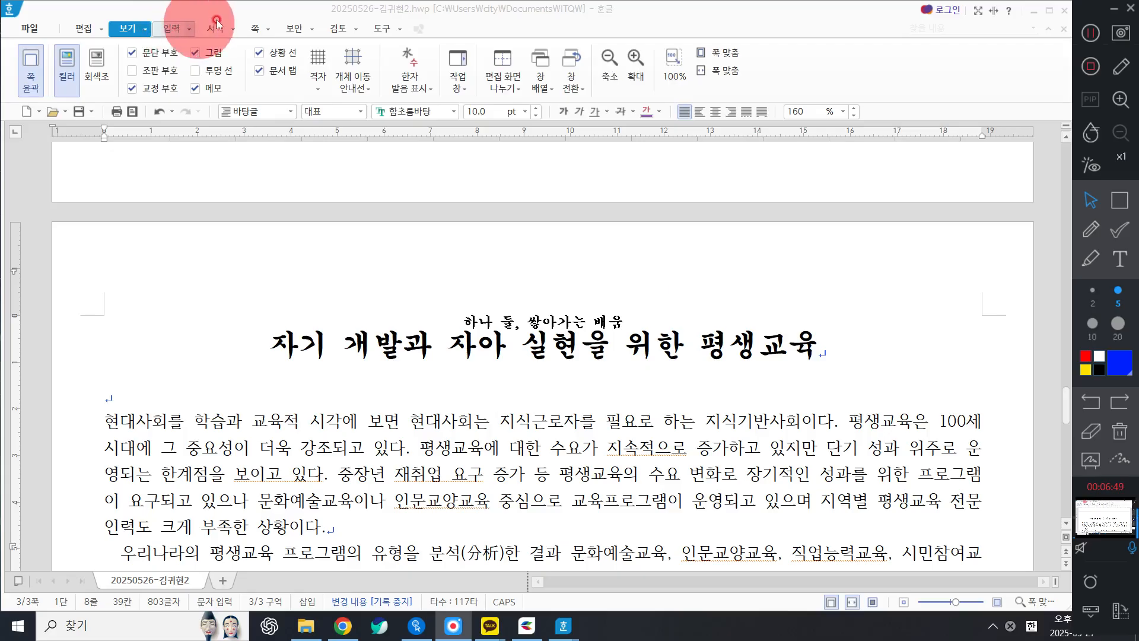
Step: Add a blank header for both pages (양쪽) to the document
click(252, 30)
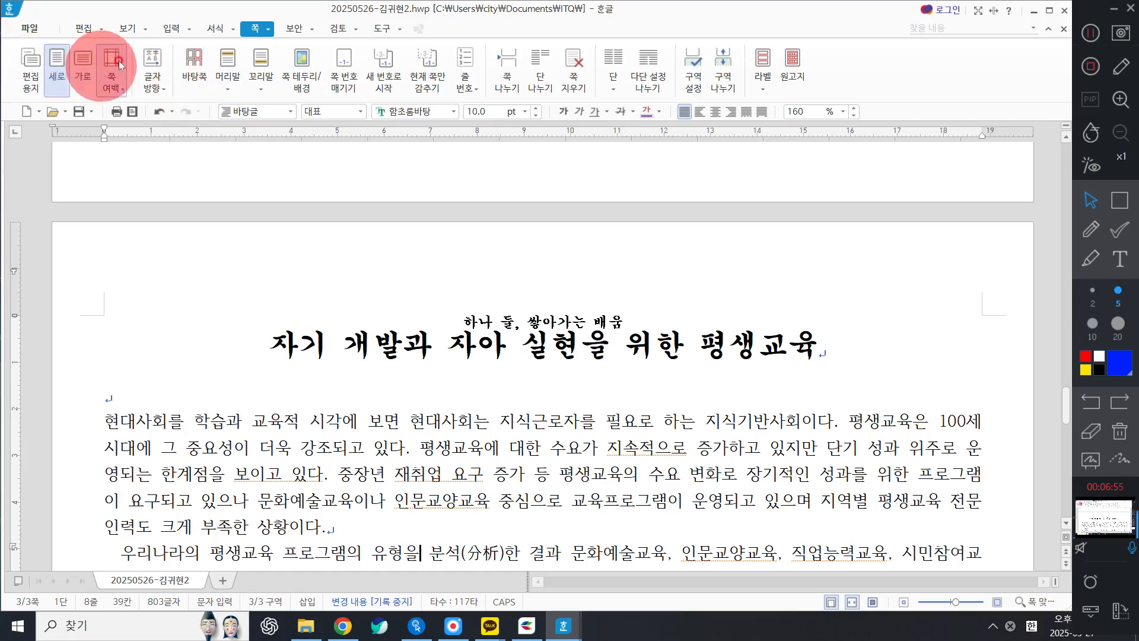
click(562, 349)
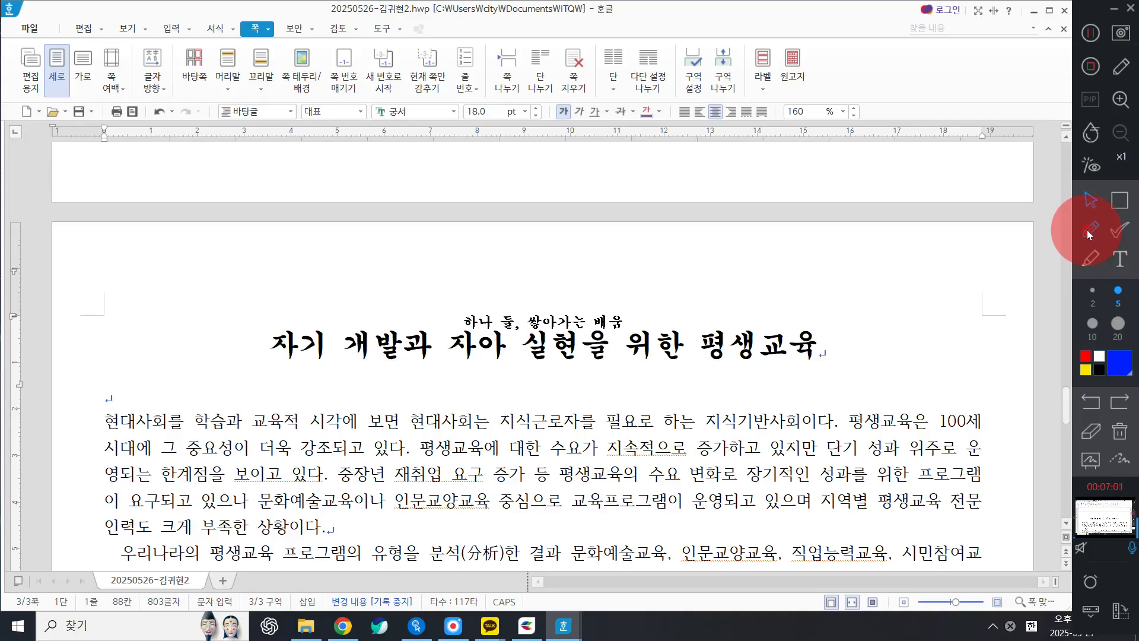
click(252, 29)
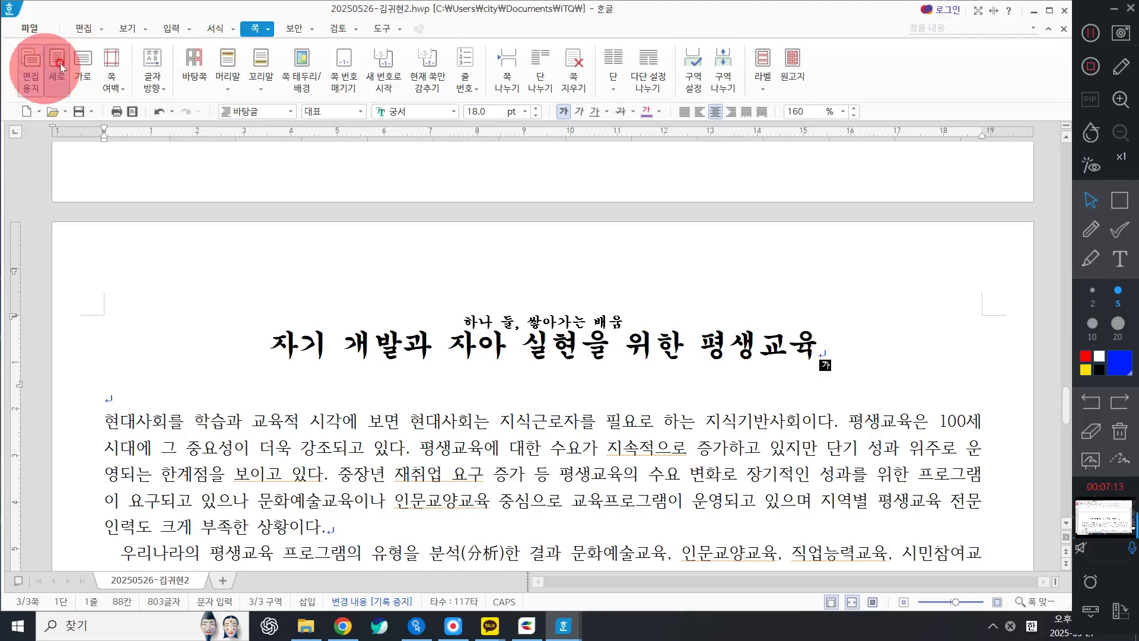
click(216, 80)
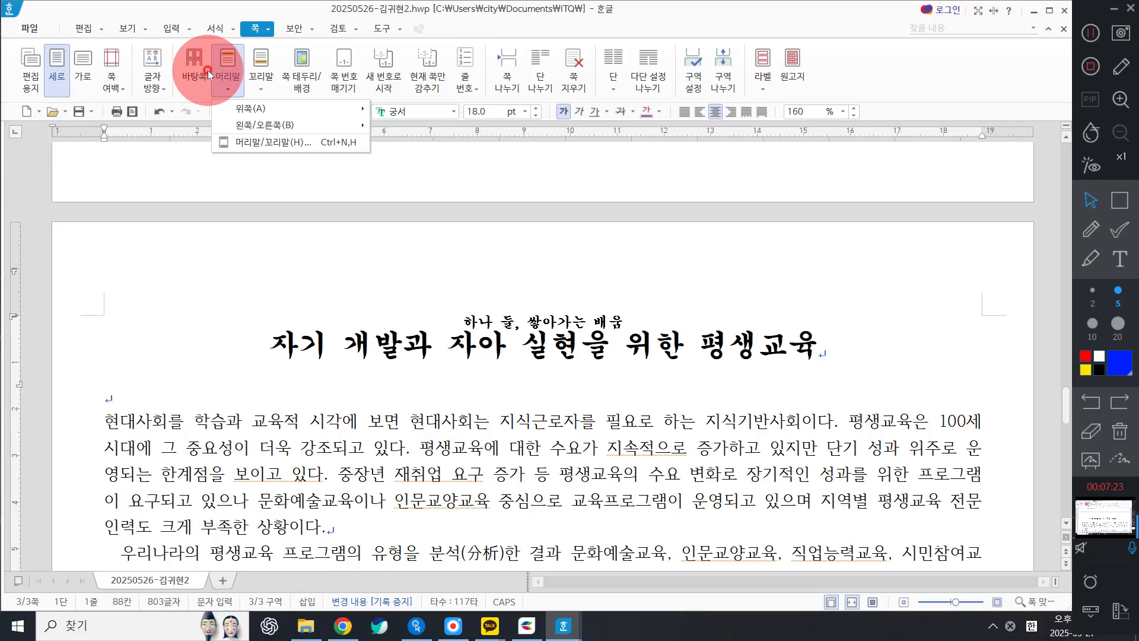
mouse_move(278, 108)
click(470, 126)
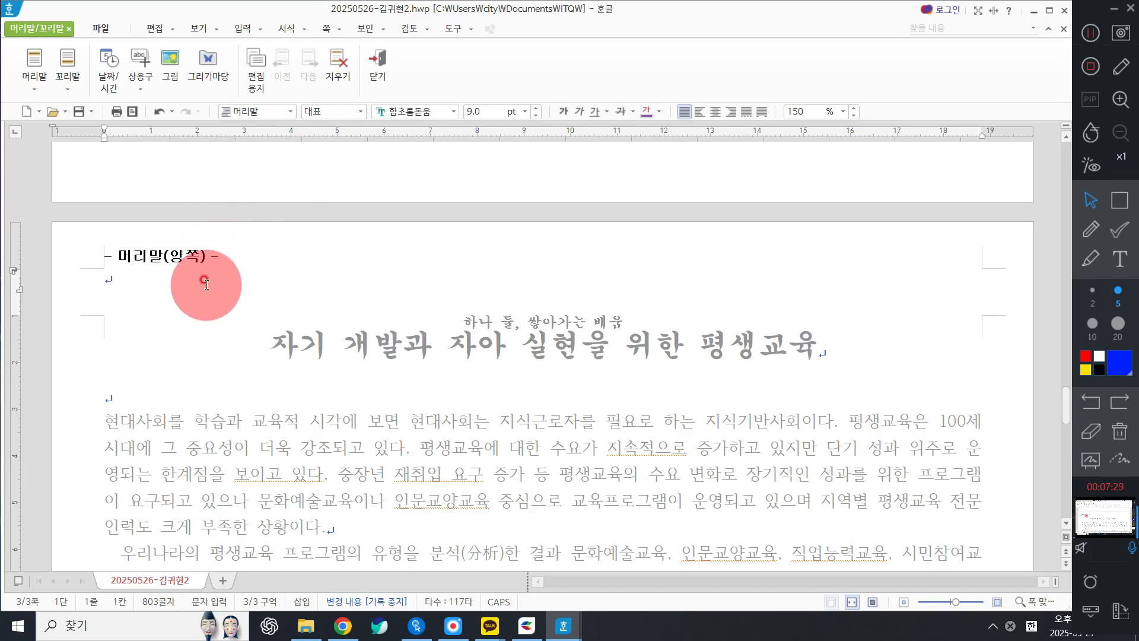
Step: Write "쌓이는 배움" as the header text
text(ㅍ)
key(BackSpace)
text(쌓이는 배)
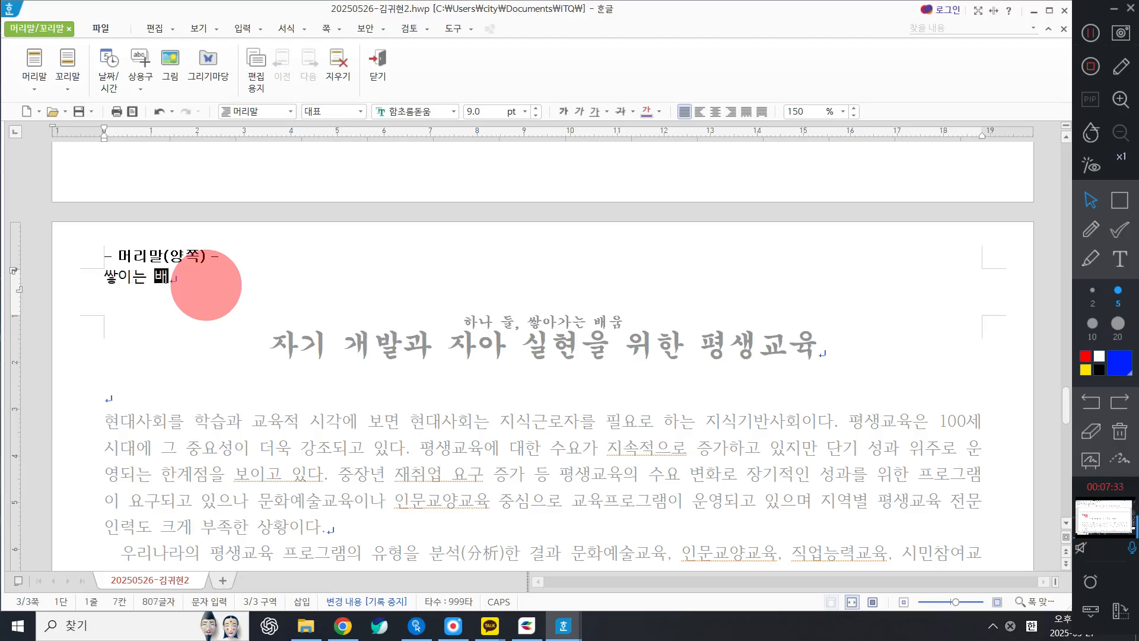
text(움)
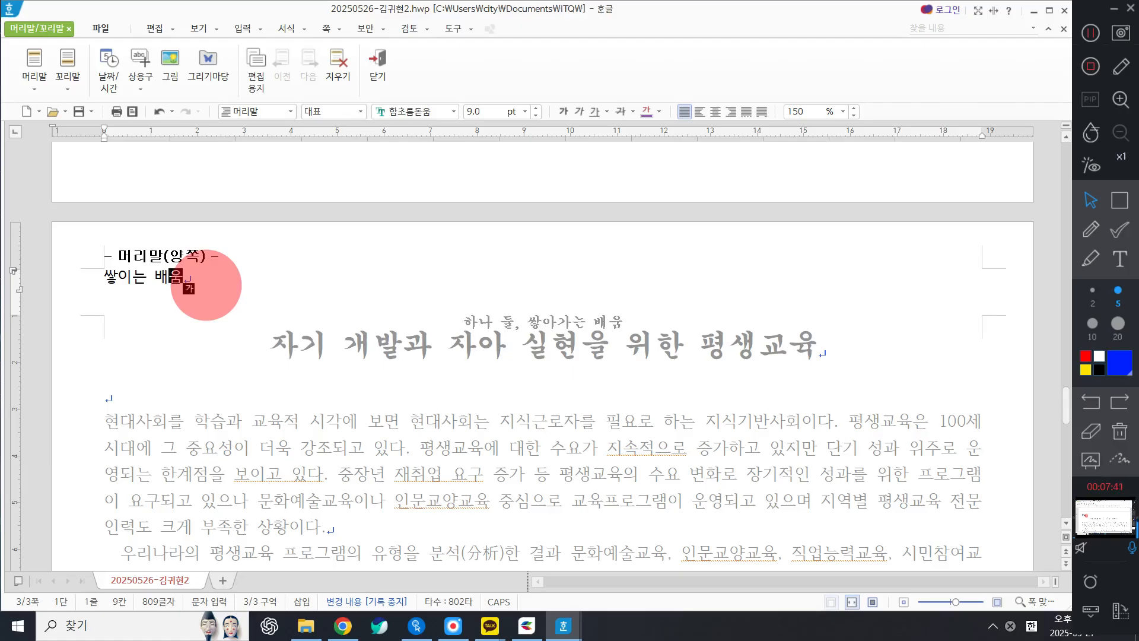
Step: Format the header text in 돋움 at 10 pt with right alignment and close header editing
key(shift+Home)
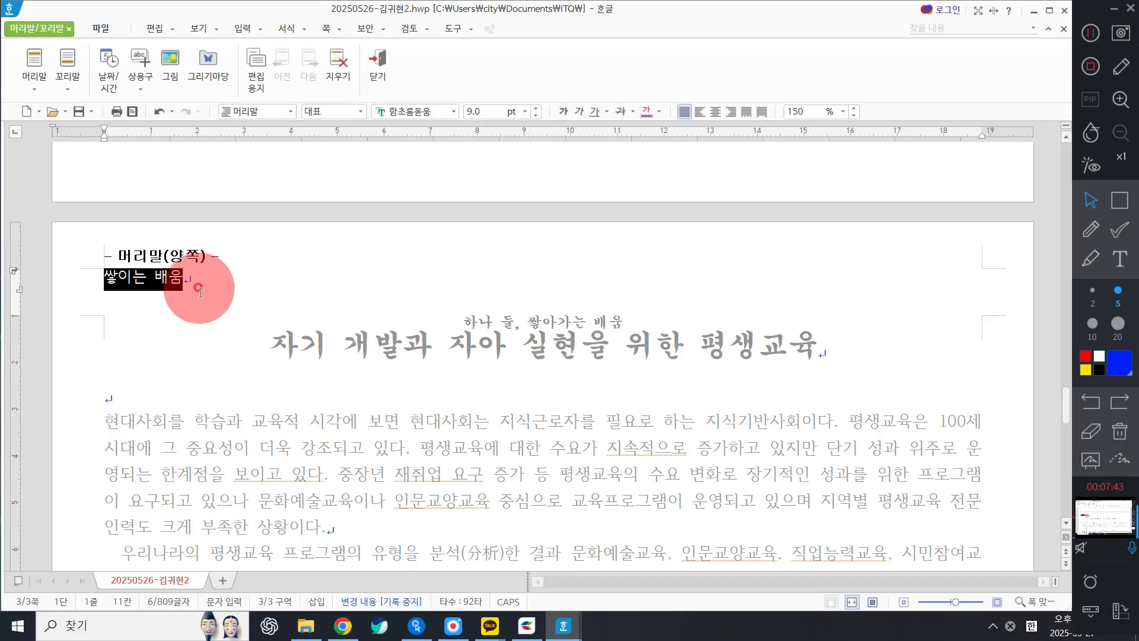
click(403, 112)
click(433, 112)
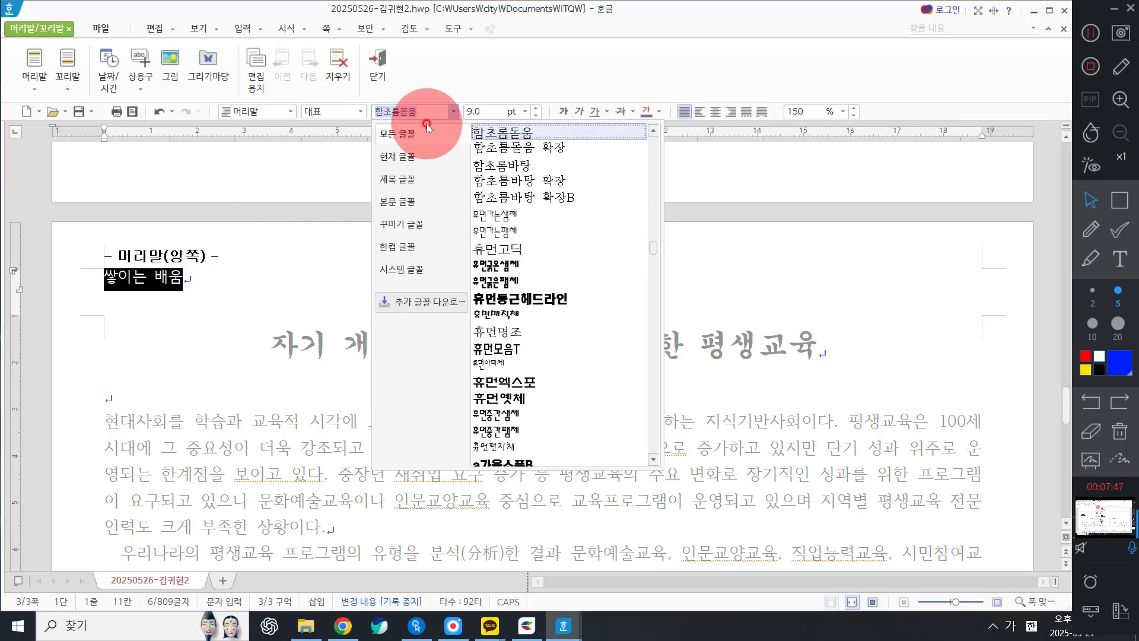
text(돋움)
key(Return)
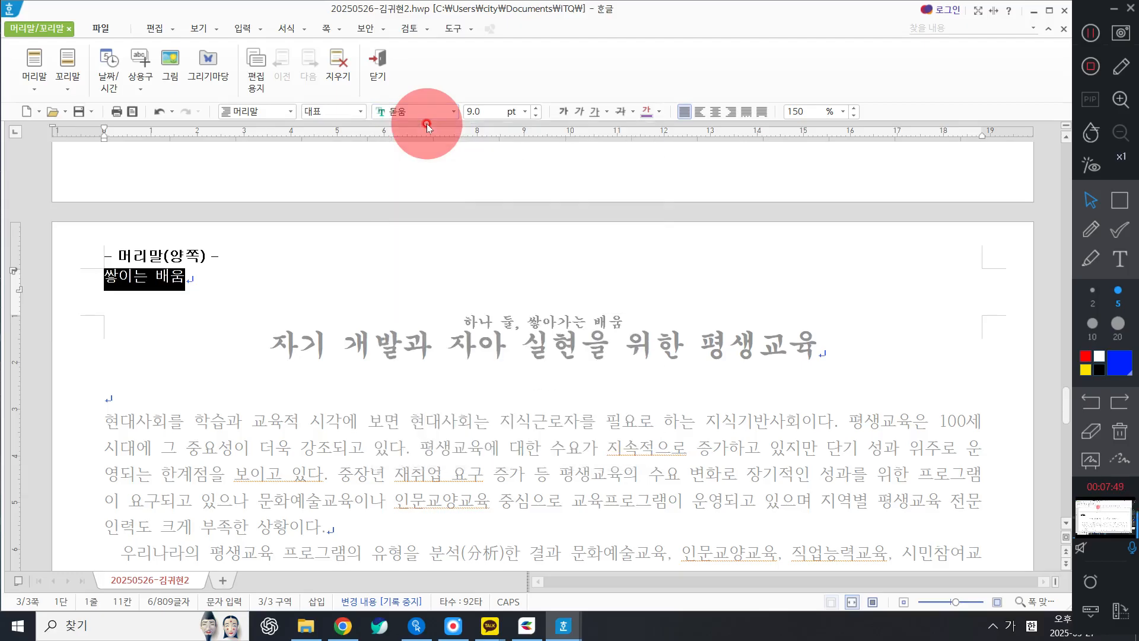
click(484, 111)
text(10)
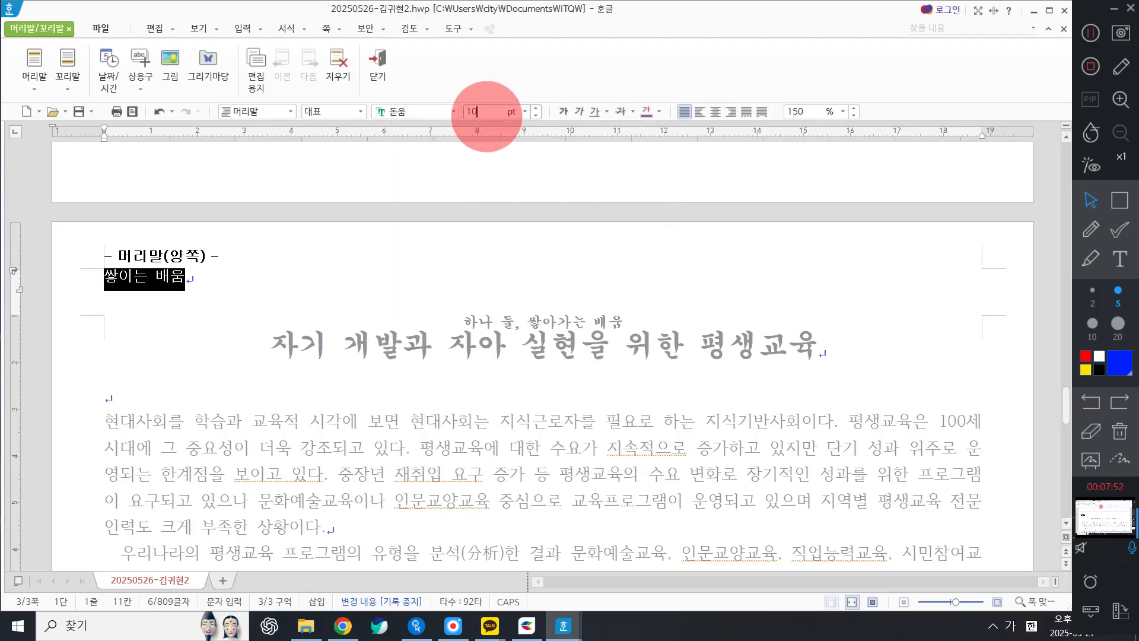
key(Return)
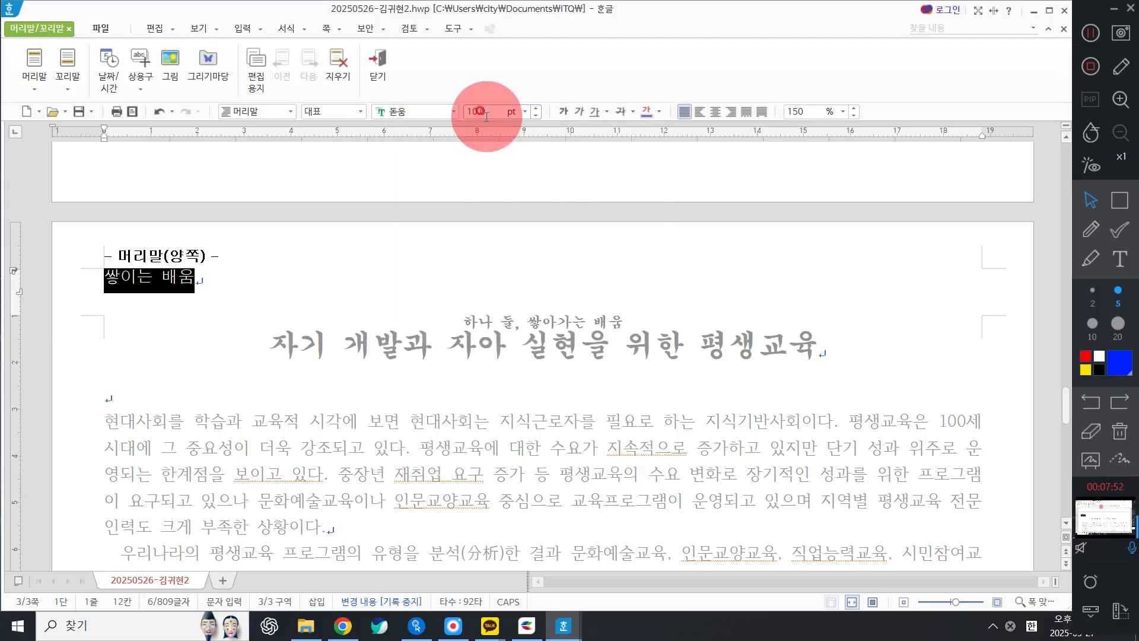
click(733, 112)
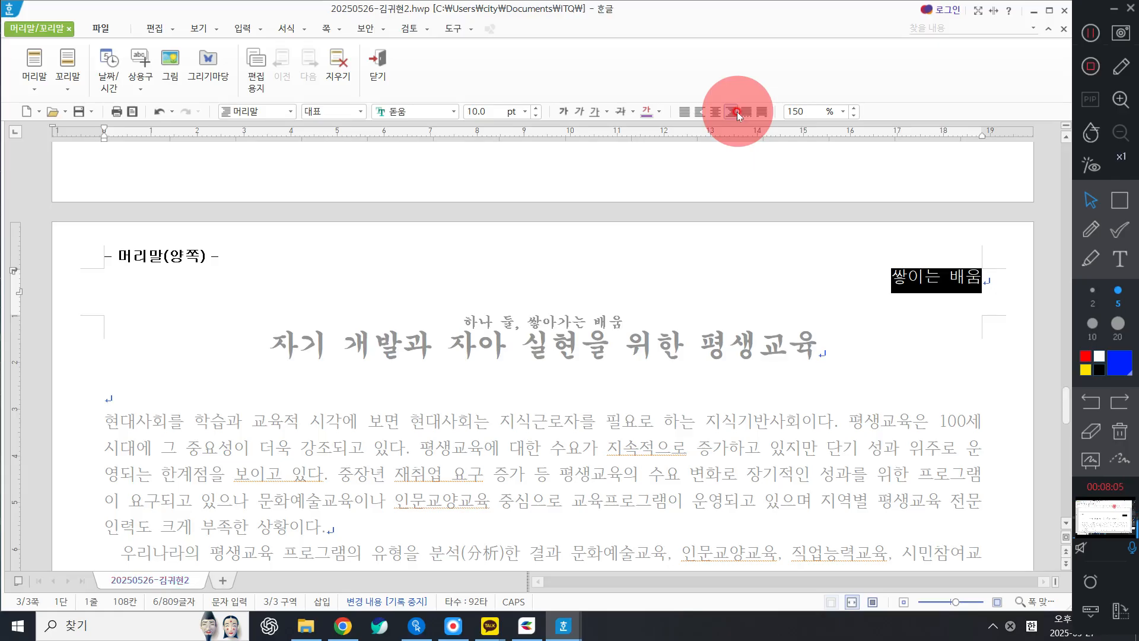
click(378, 68)
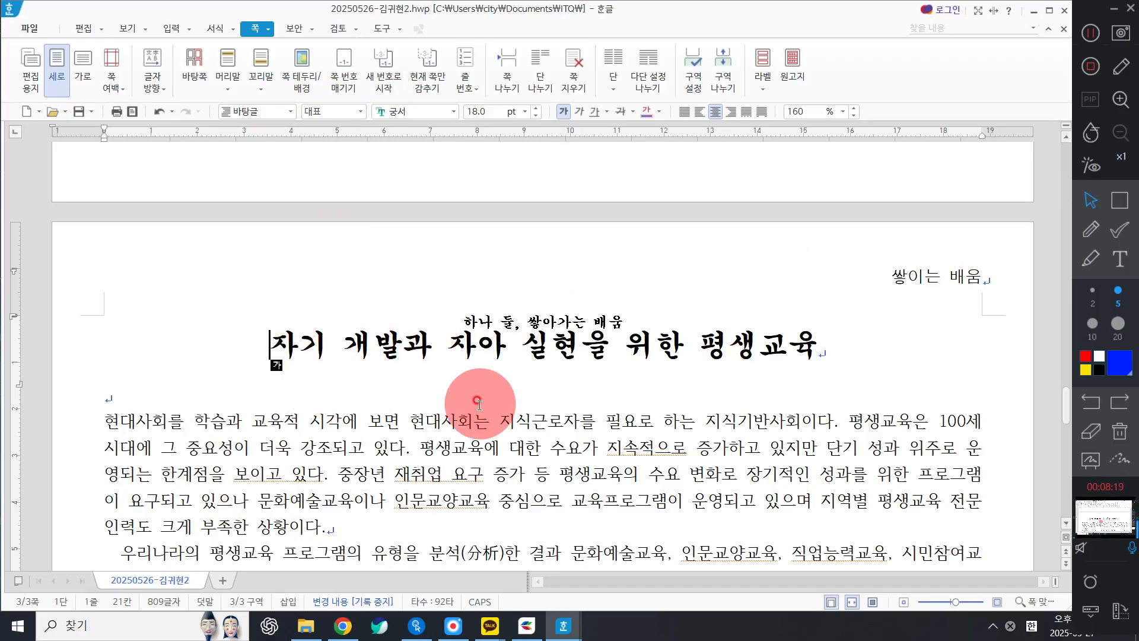
Step: Give the first body paragraph a two-line drop cap in the 돋움 font with a yellow fill
scroll(330, 394, down, 2)
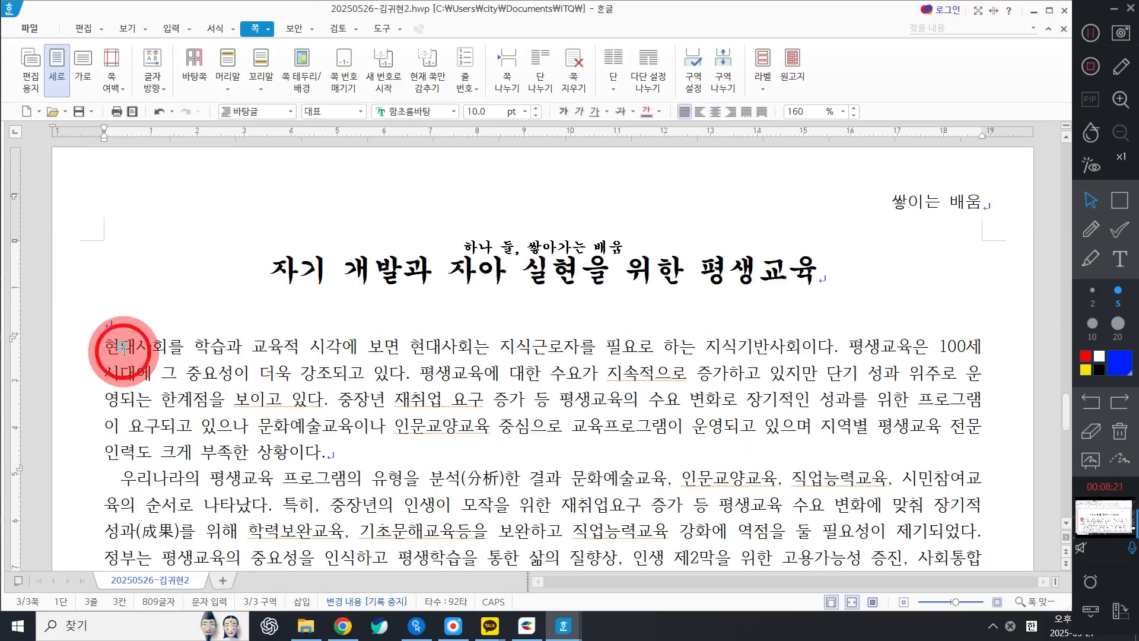
click(123, 350)
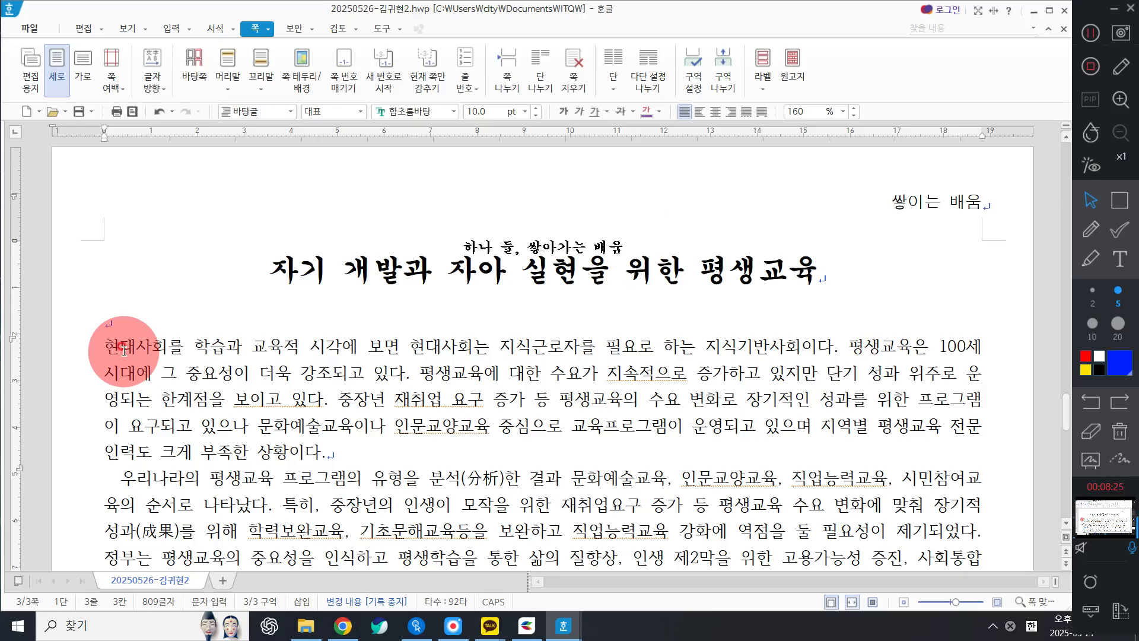
key(Hangul)
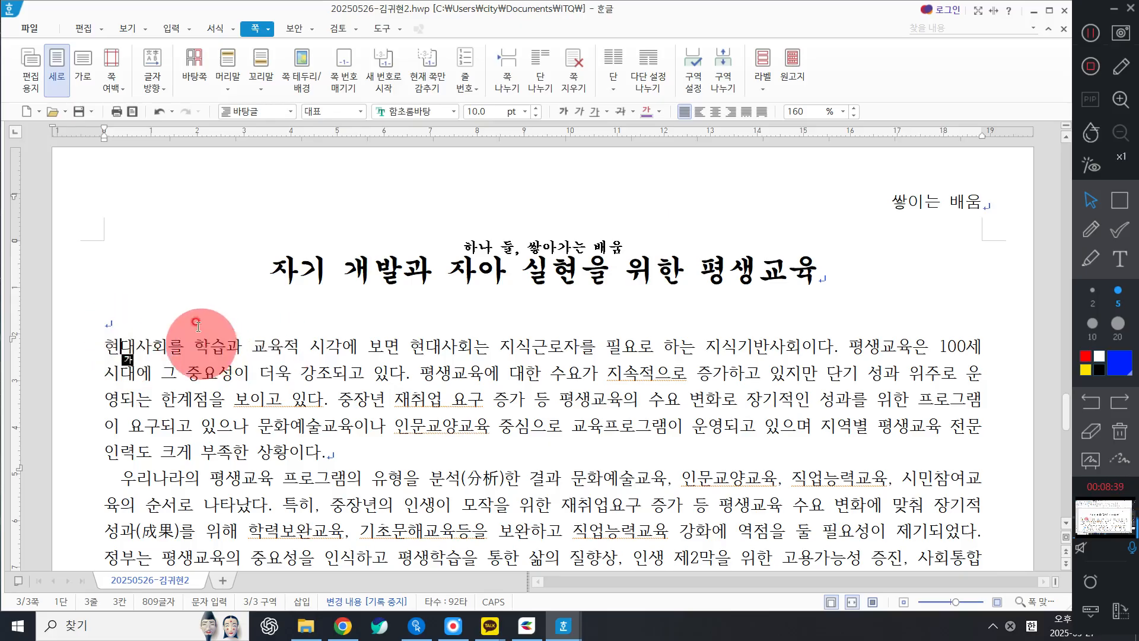
click(207, 30)
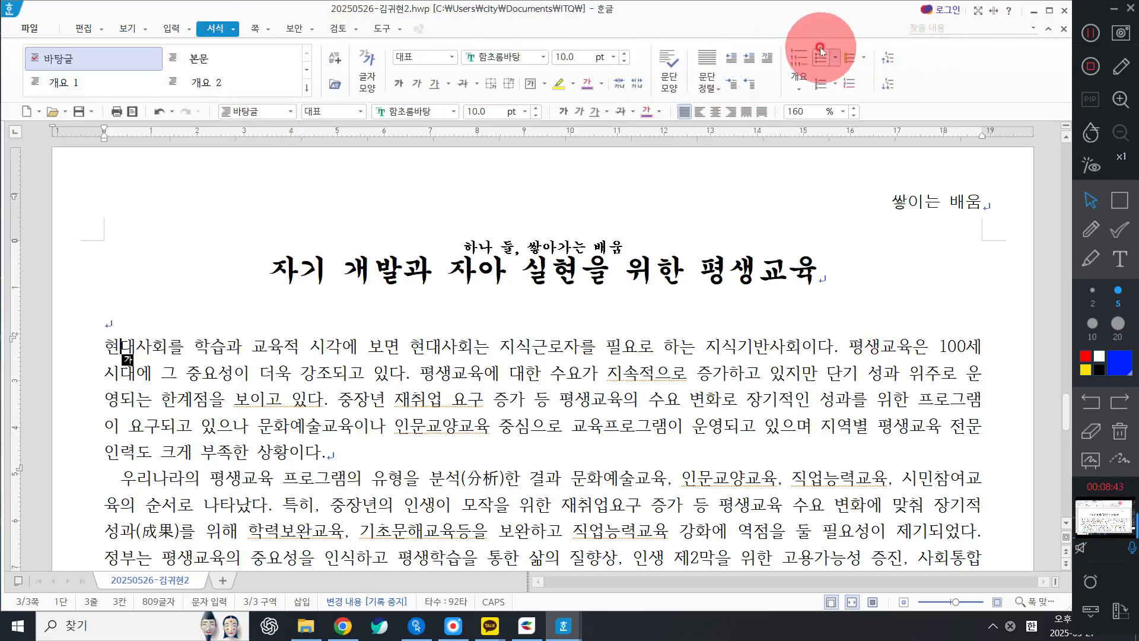
click(767, 58)
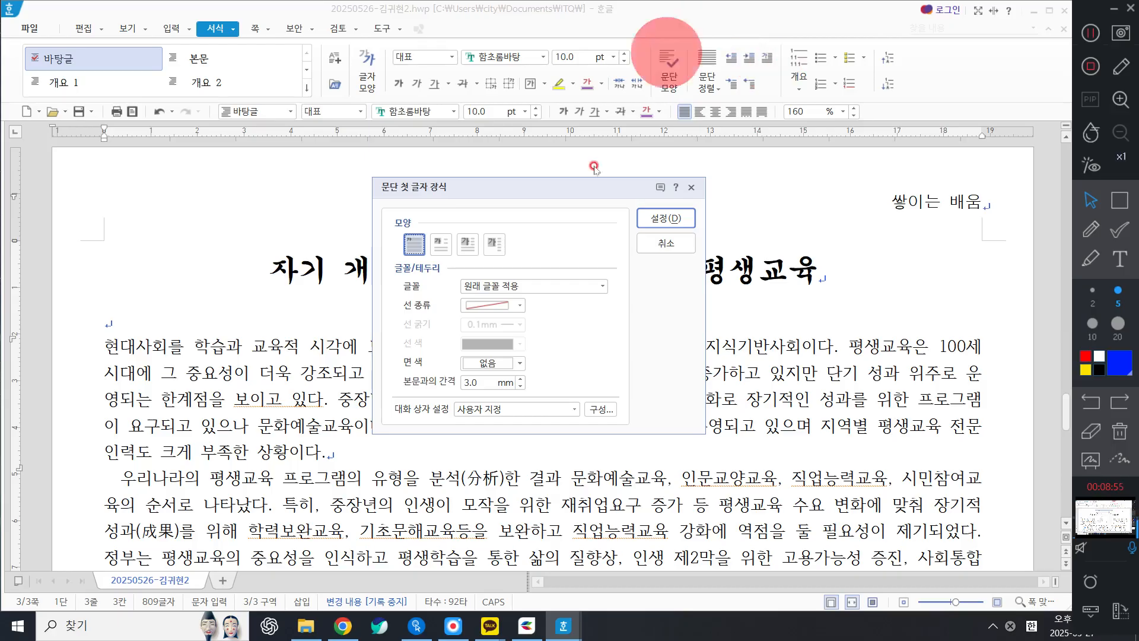
click(439, 244)
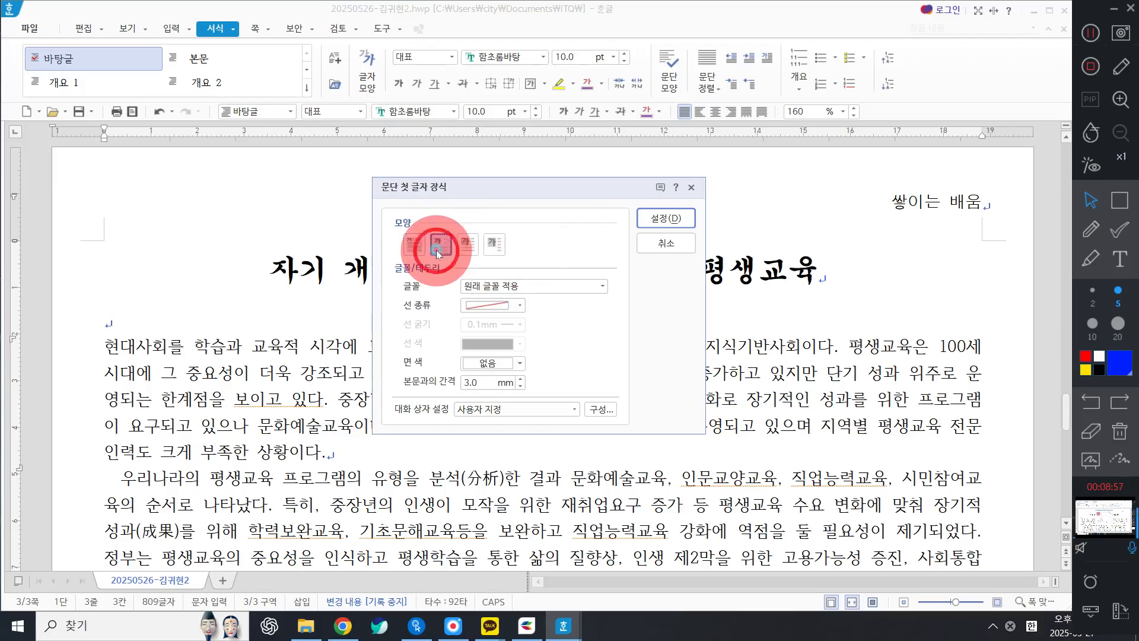
click(516, 287)
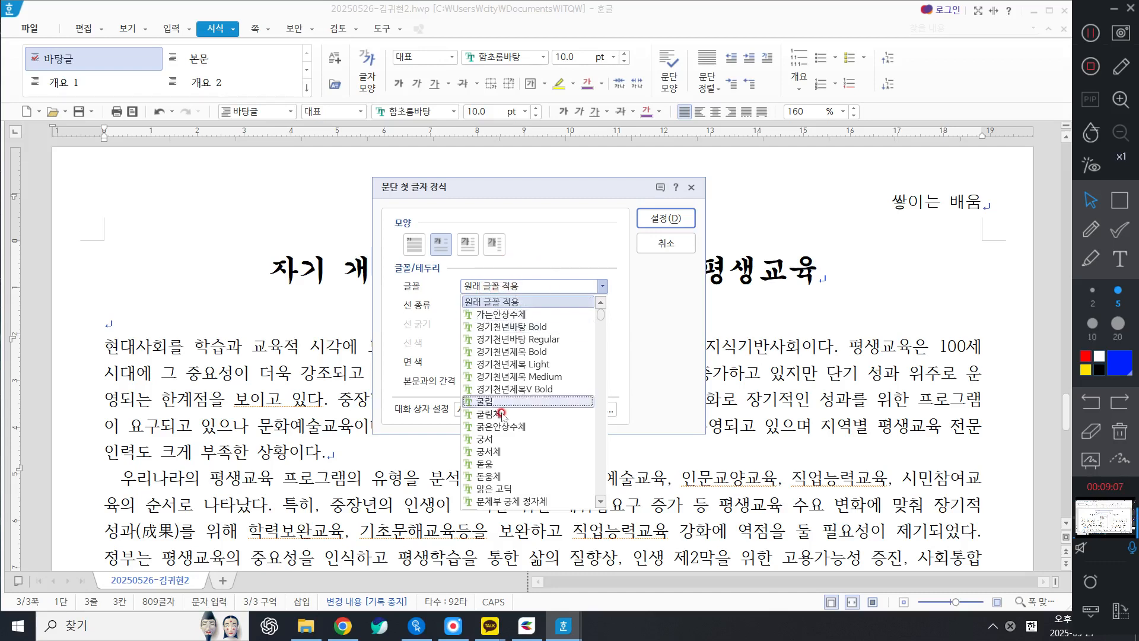
click(495, 464)
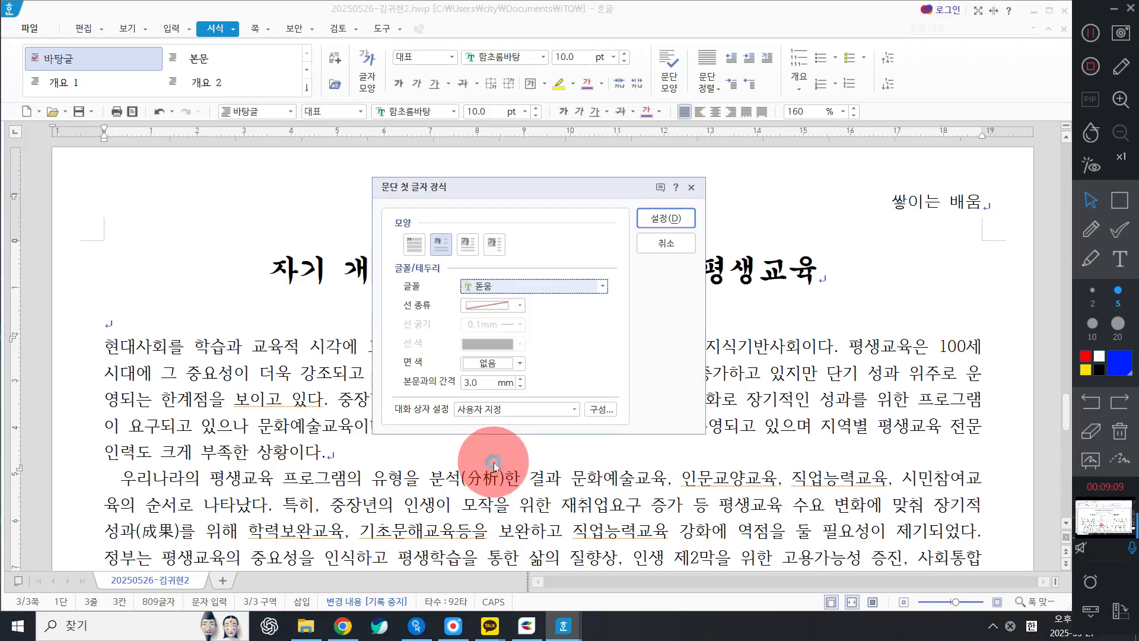
click(510, 369)
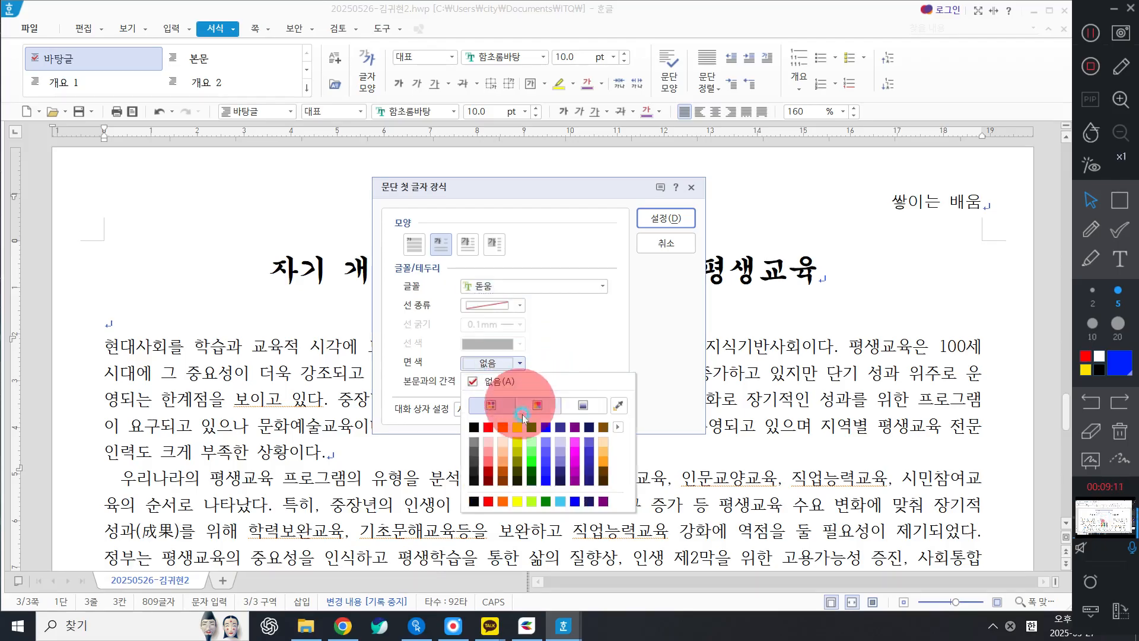
click(517, 429)
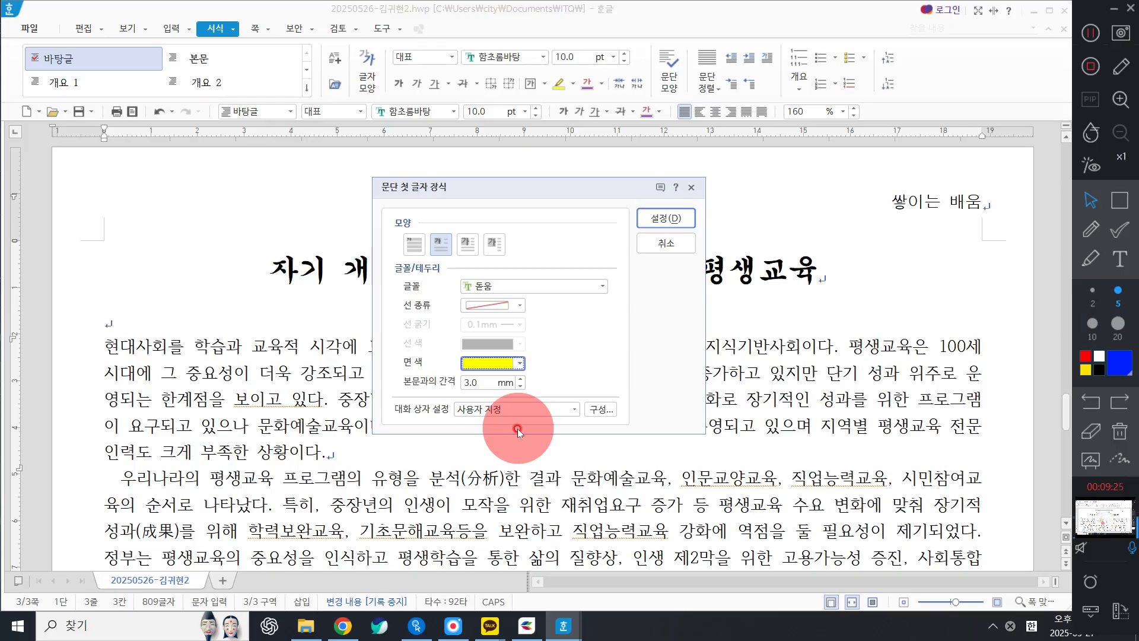
click(666, 218)
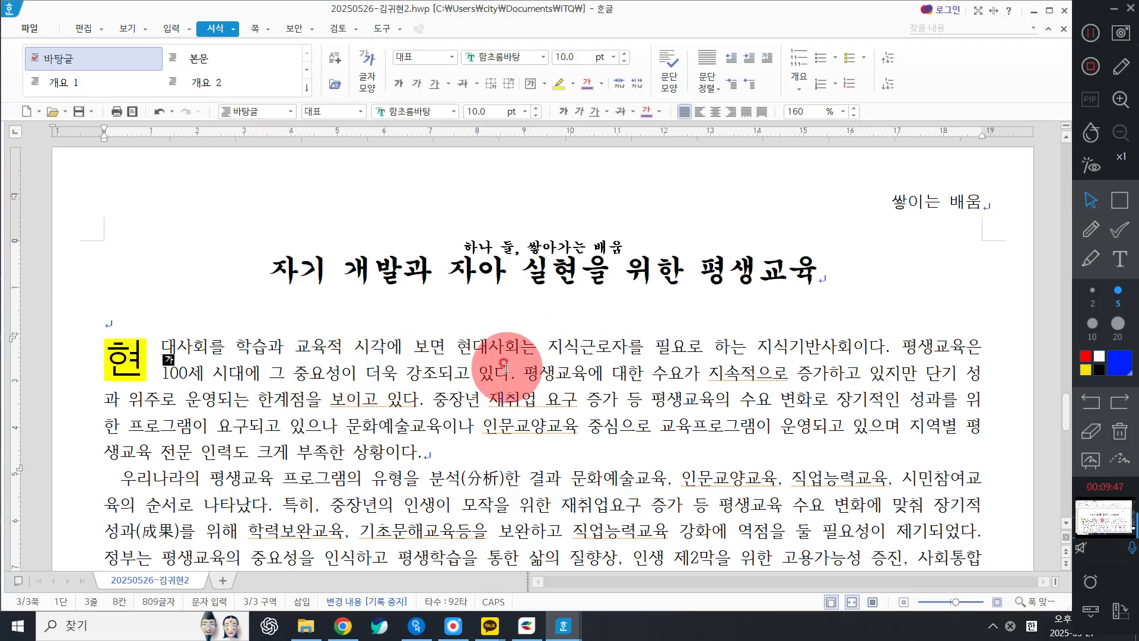
Step: Insert a footnote directly after the word 평생교육 at the end of the first paragraph's first line
click(952, 343)
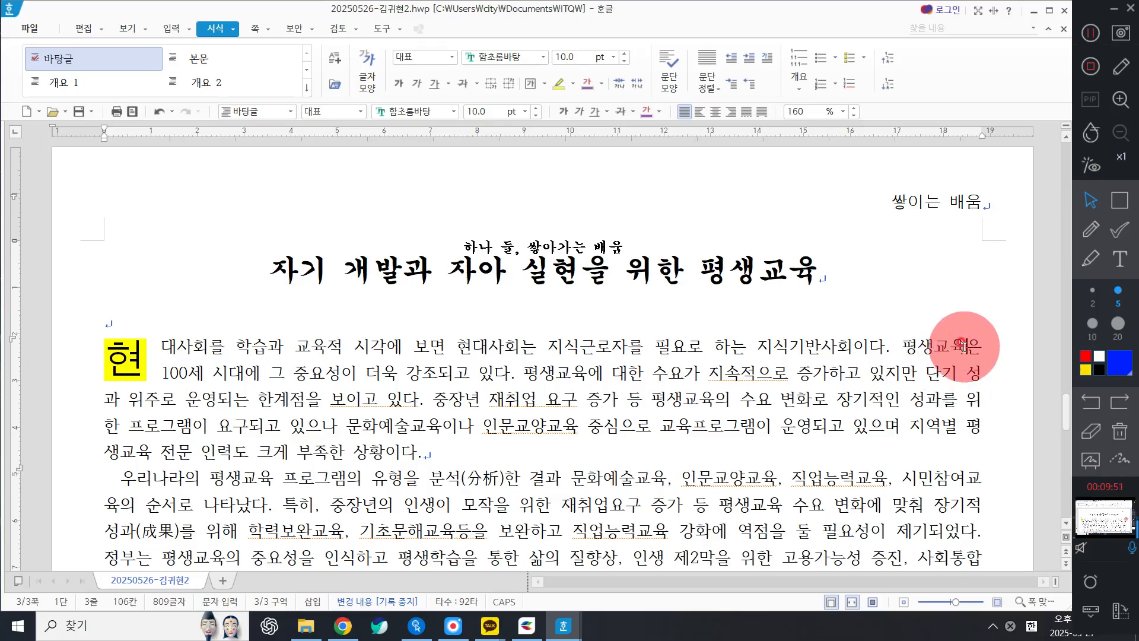
click(171, 29)
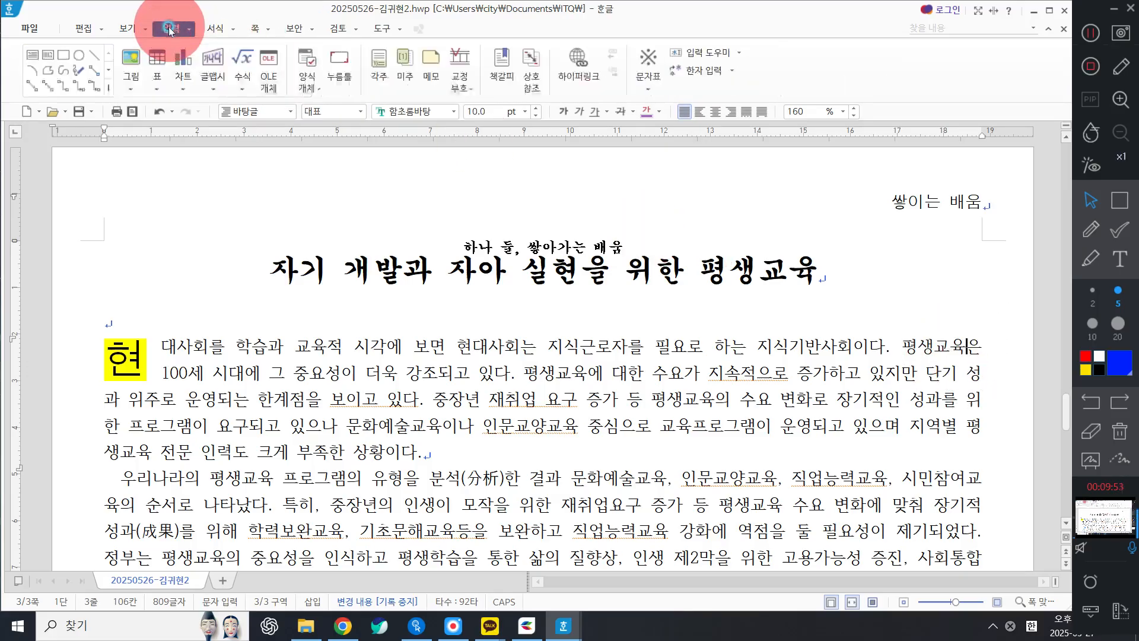
click(384, 70)
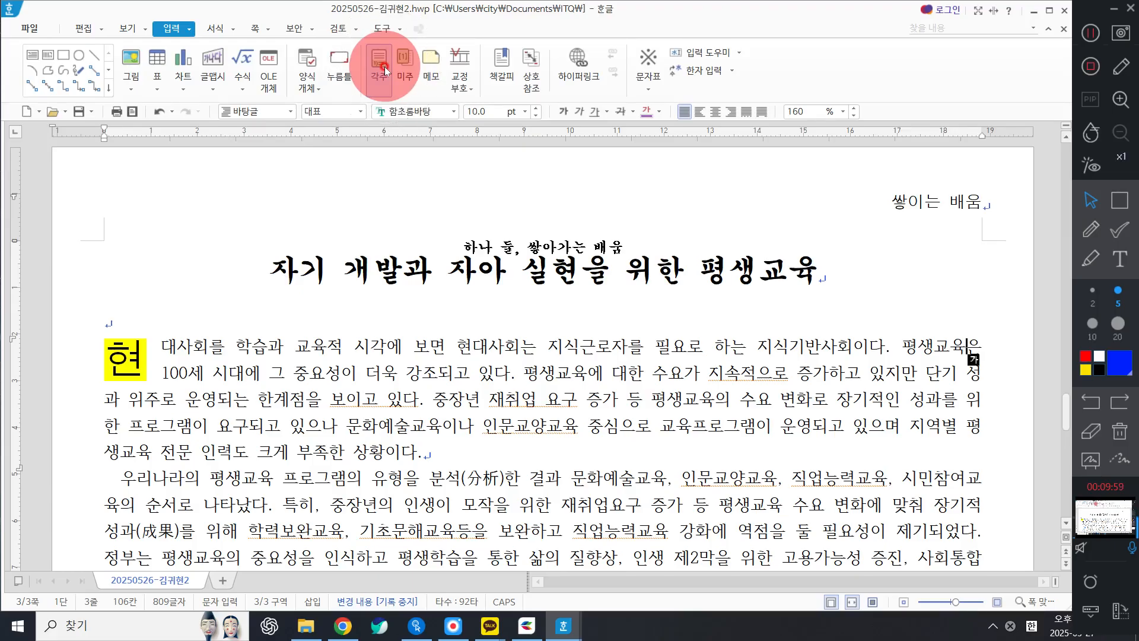
click(385, 70)
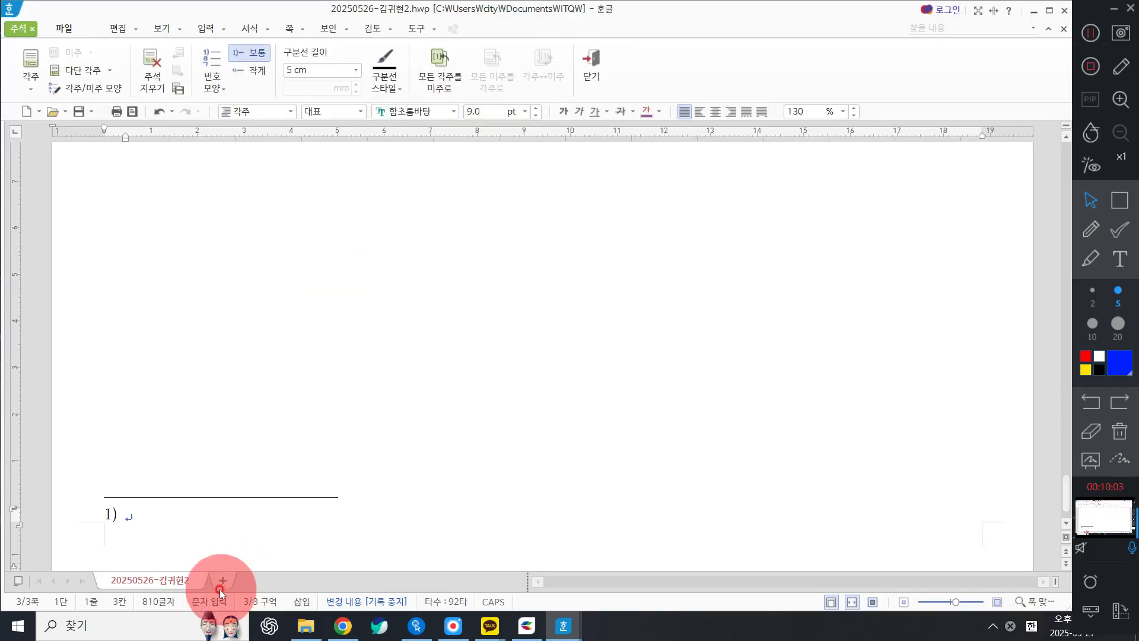
Step: Write the footnote text "유아에서 시작하여 노년에 이르기까지 평생에 걸친 교육"
text(유아)
text(에)
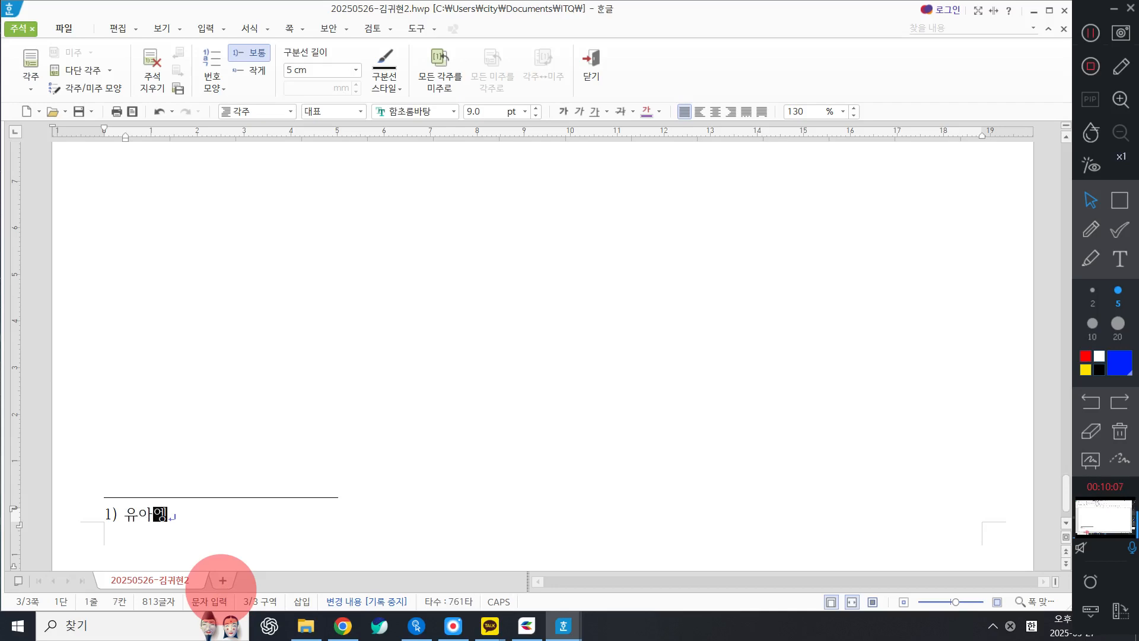
text(시작)
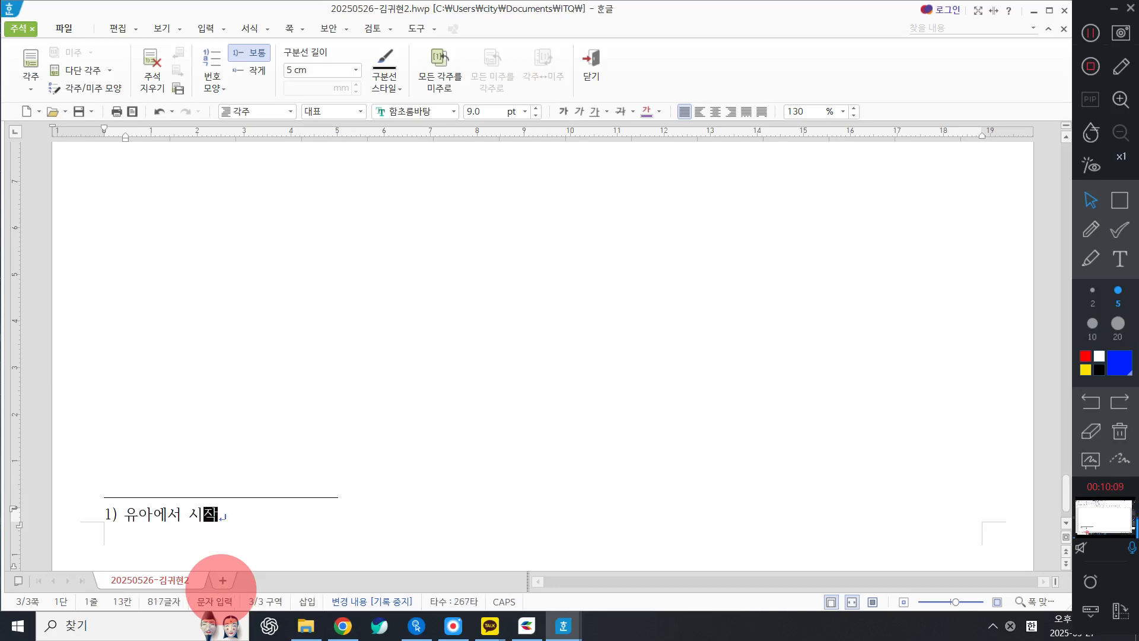
text(하여 노년에 이르기까지 평ㅅ)
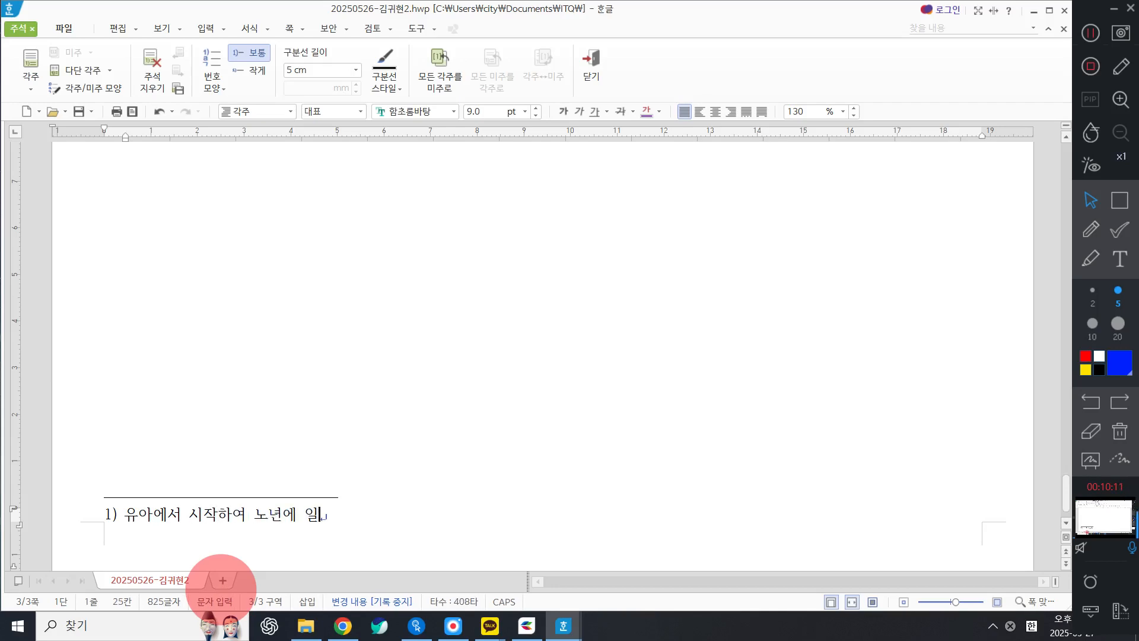
text(생에 걸)
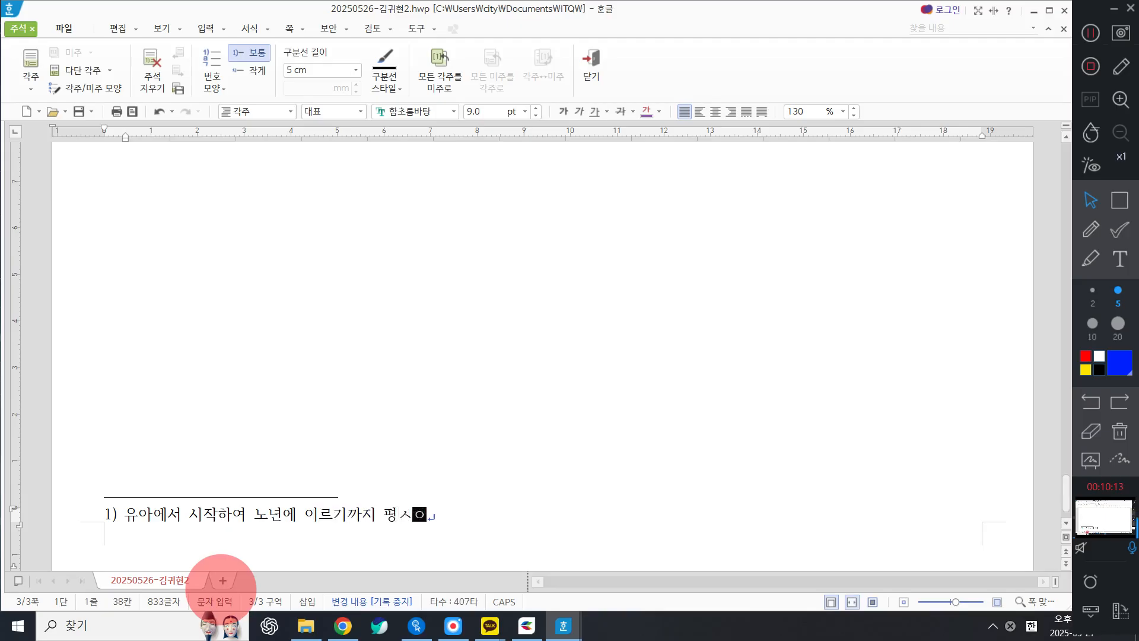
text(친 교육)
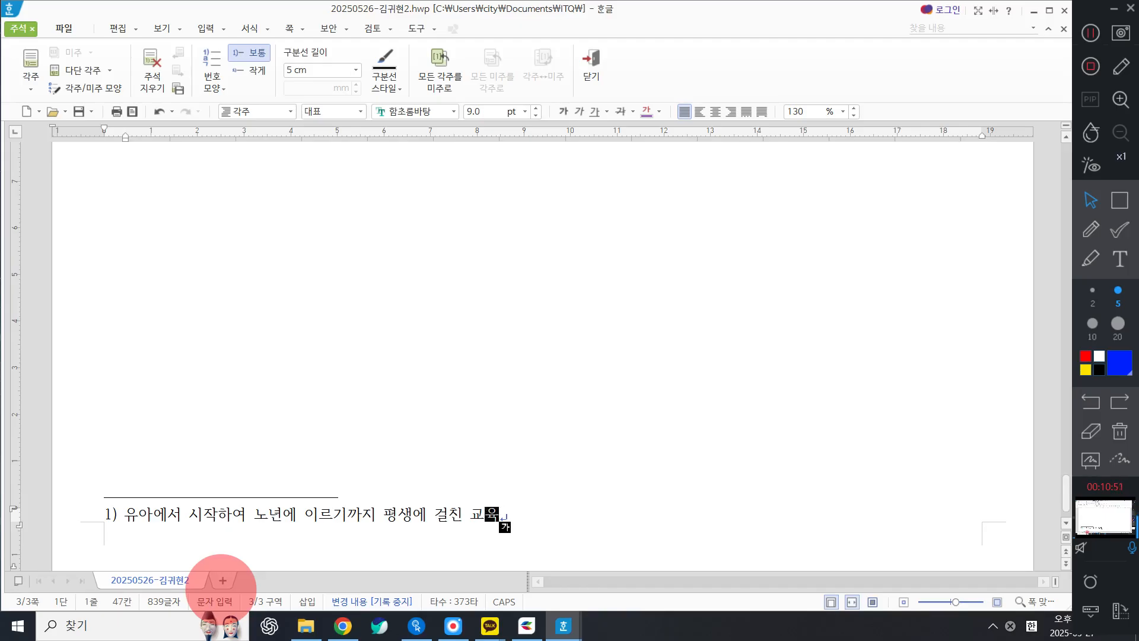
Step: Change the footnote numbering to the ①, ②, ③ format and close footnote editing
click(211, 86)
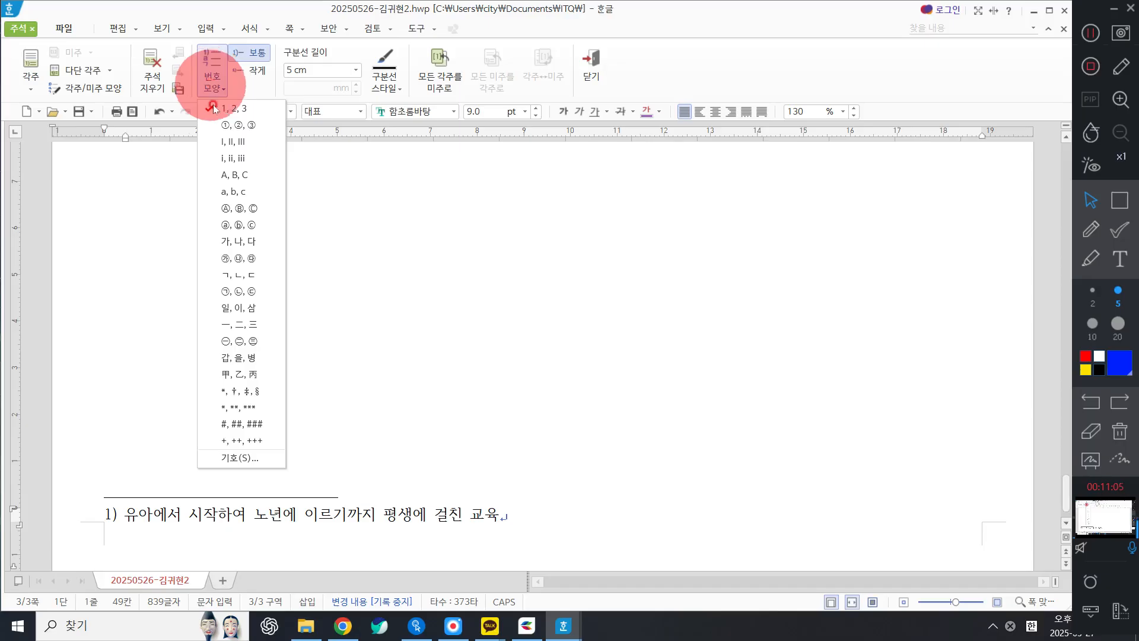
click(243, 125)
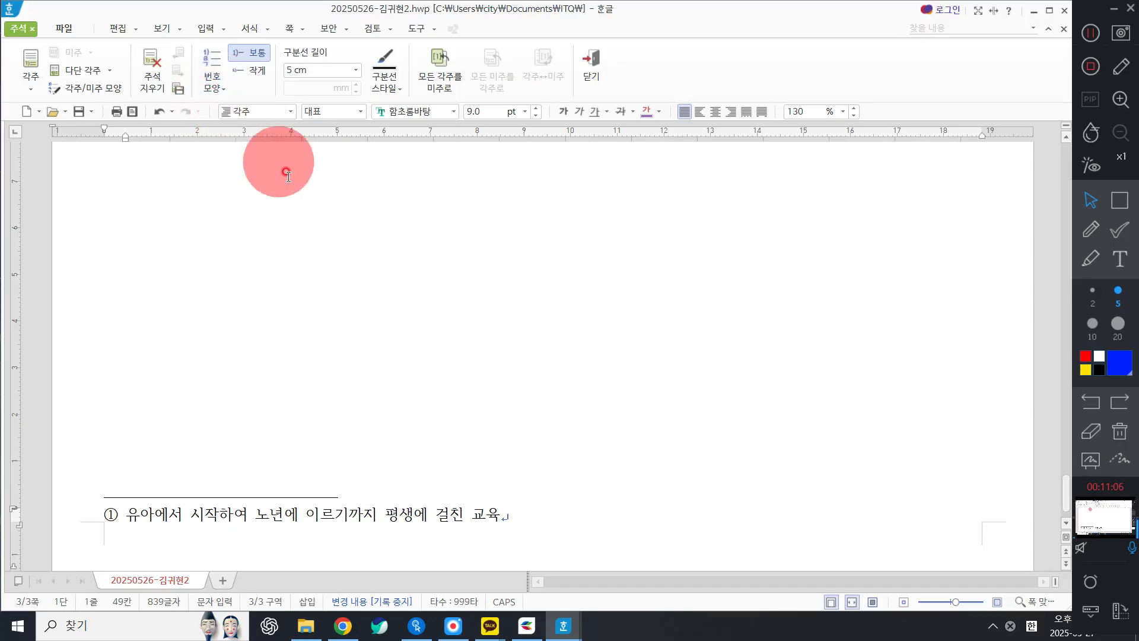
click(592, 54)
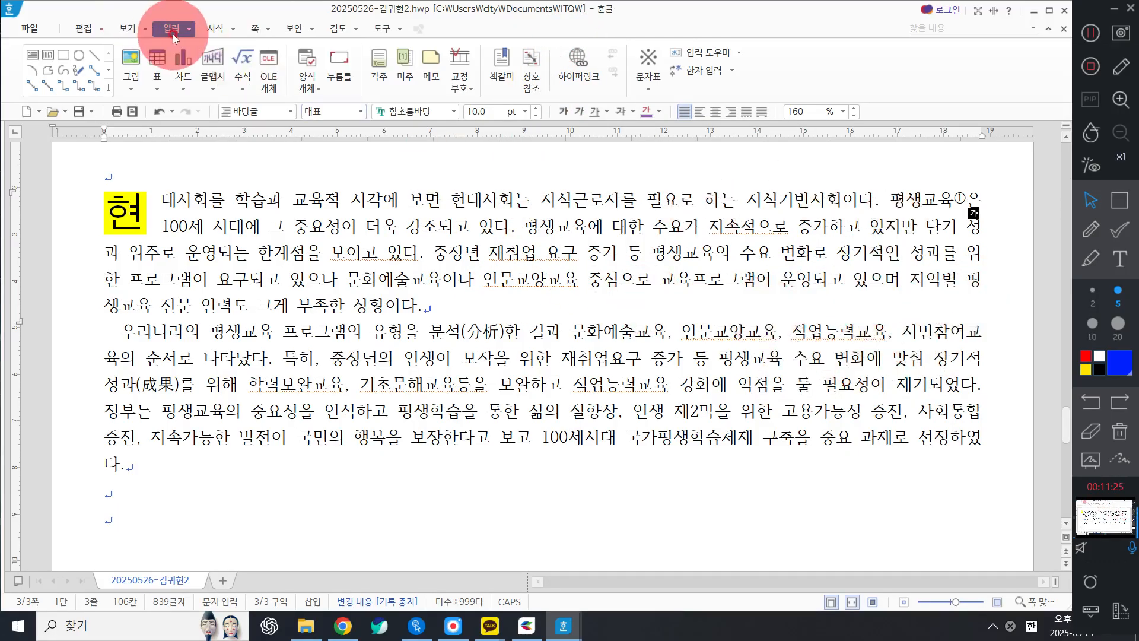
Step: Insert 그림5.jpg from the ITQ Picture folder over the body text's right part, about 46 mm wide and 62 mm high
click(141, 60)
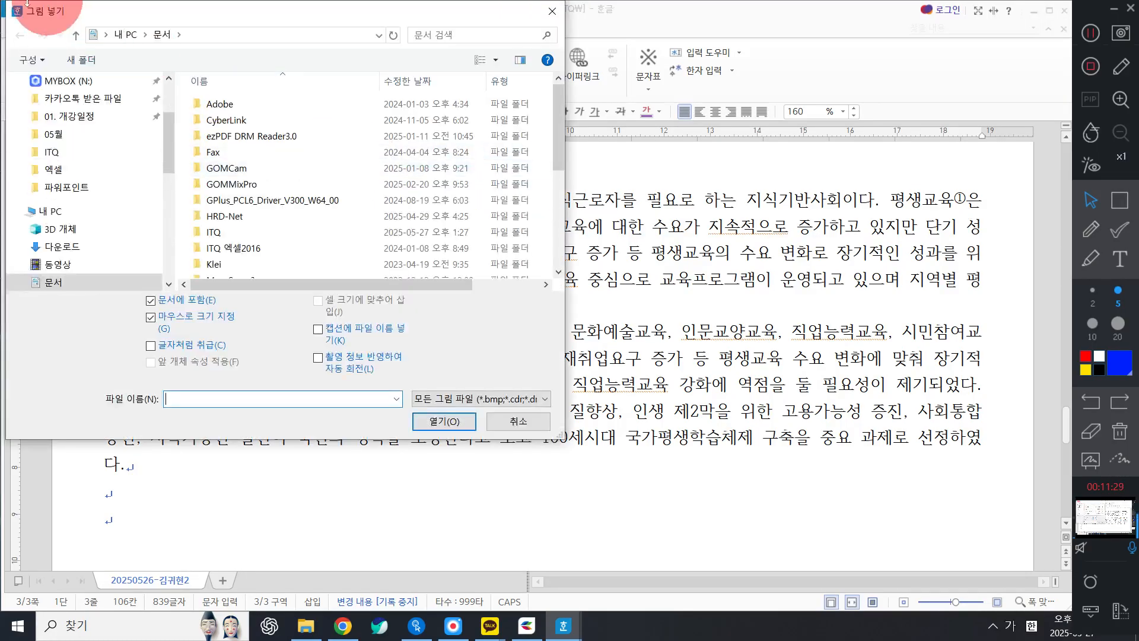
scroll(140, 216, up, 3)
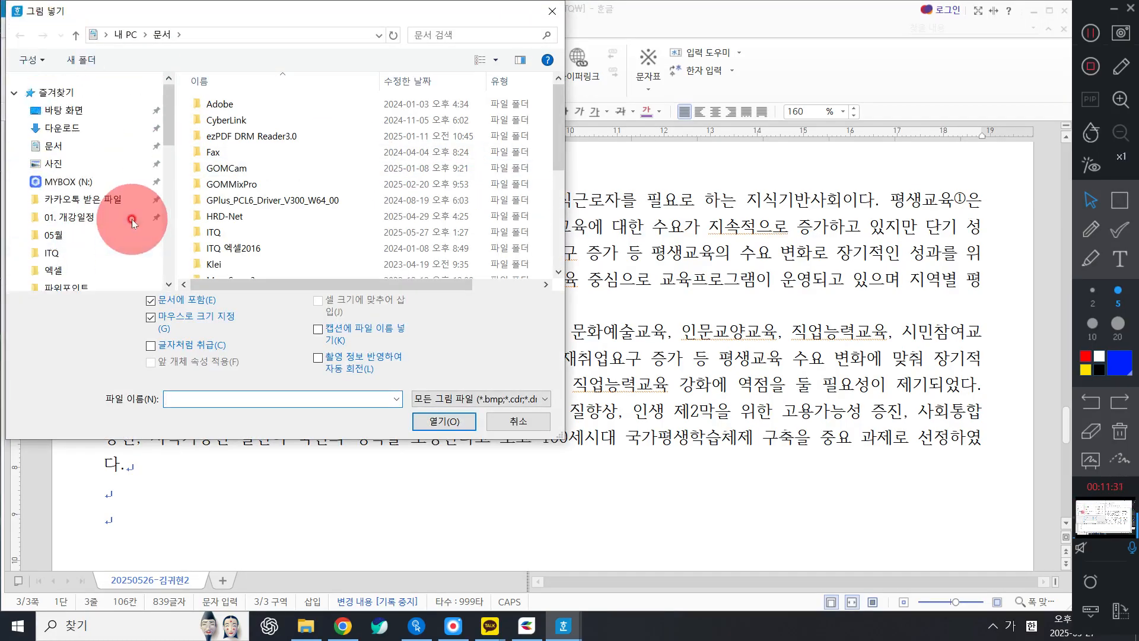
click(70, 149)
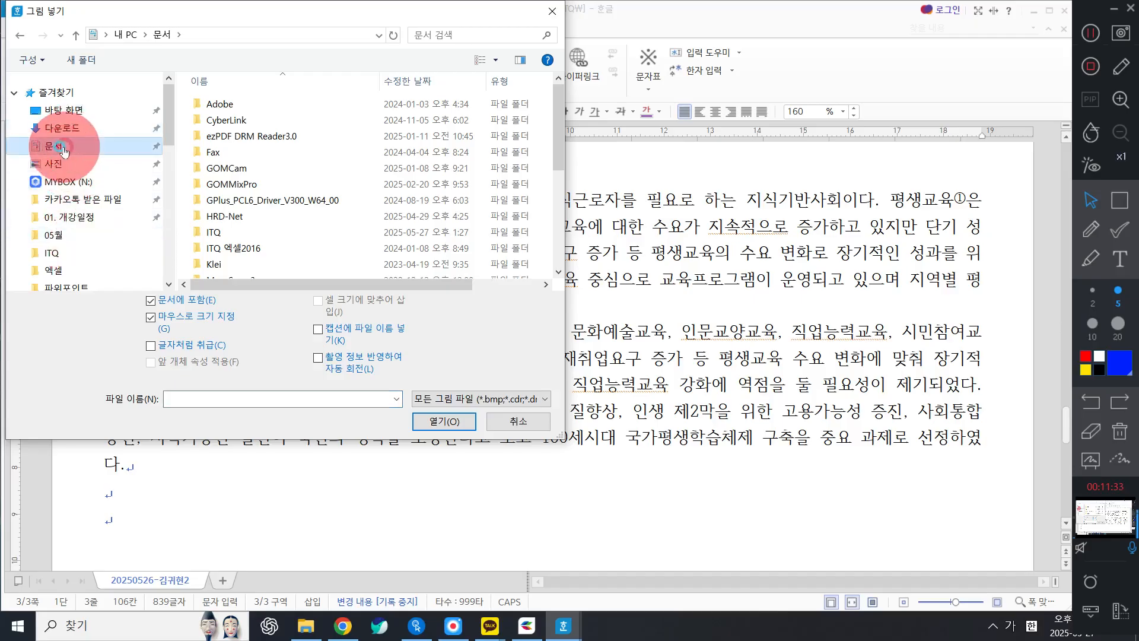
double_click(233, 232)
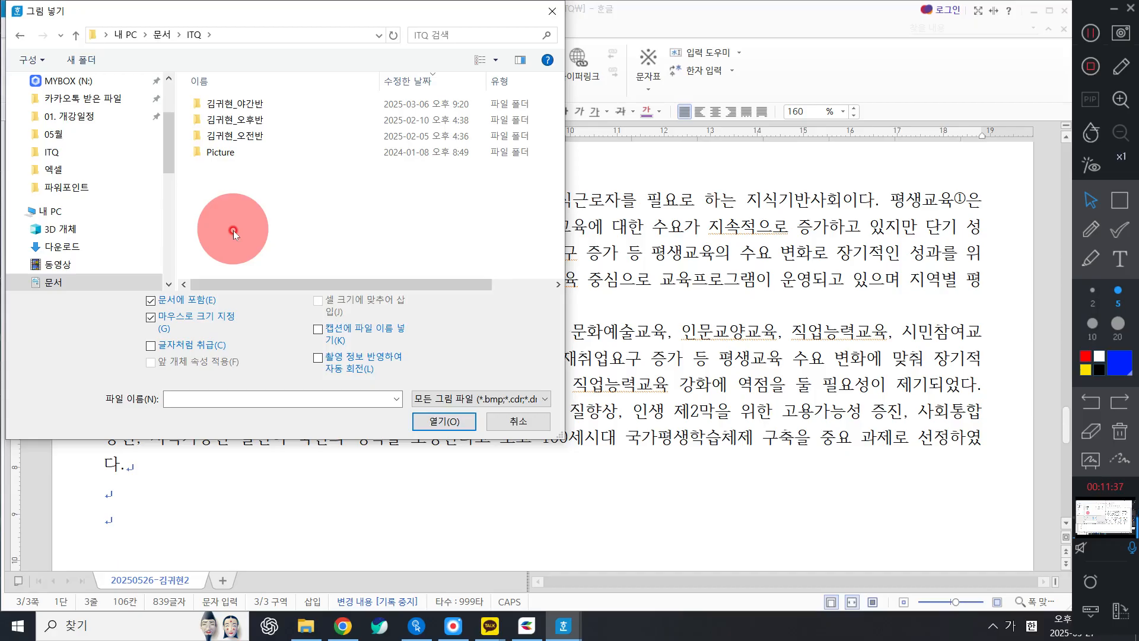
double_click(208, 152)
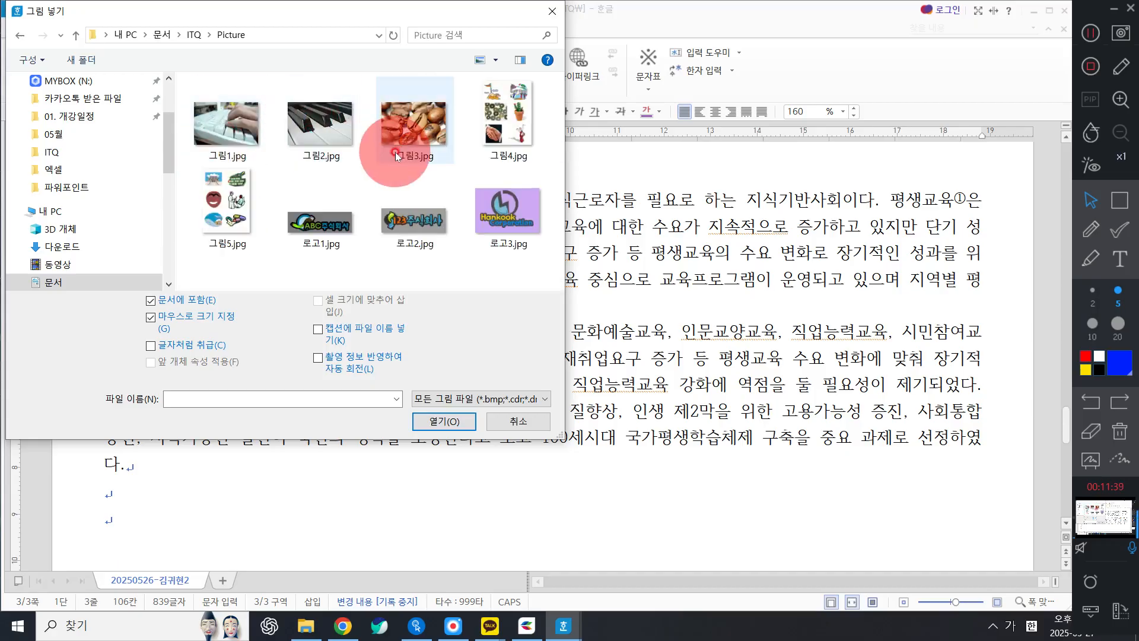
click(478, 100)
click(245, 219)
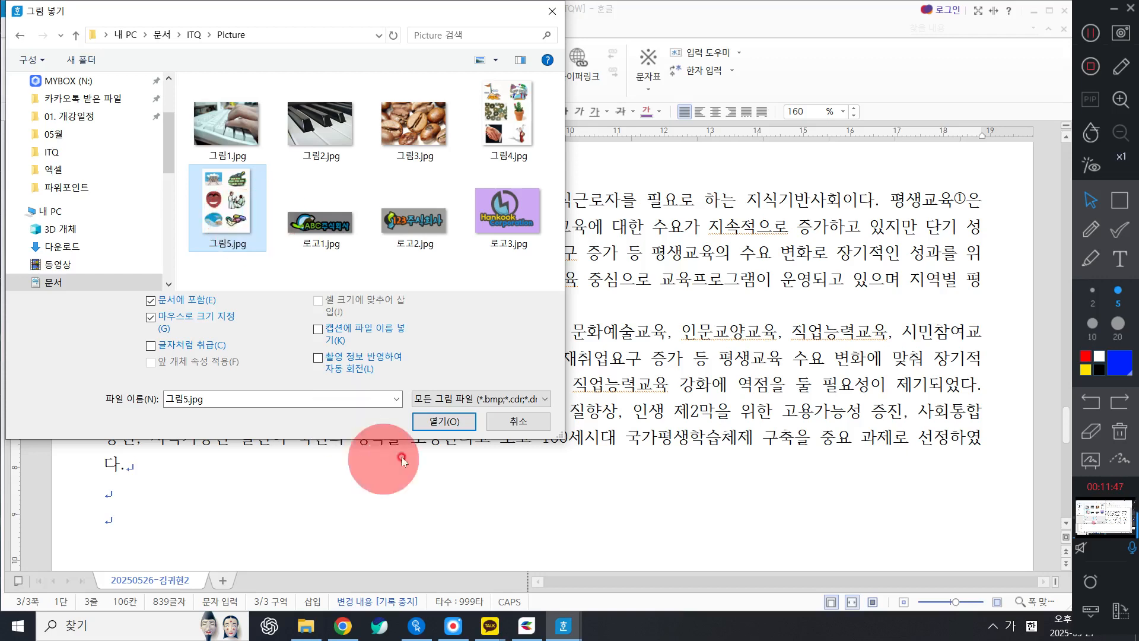
click(445, 421)
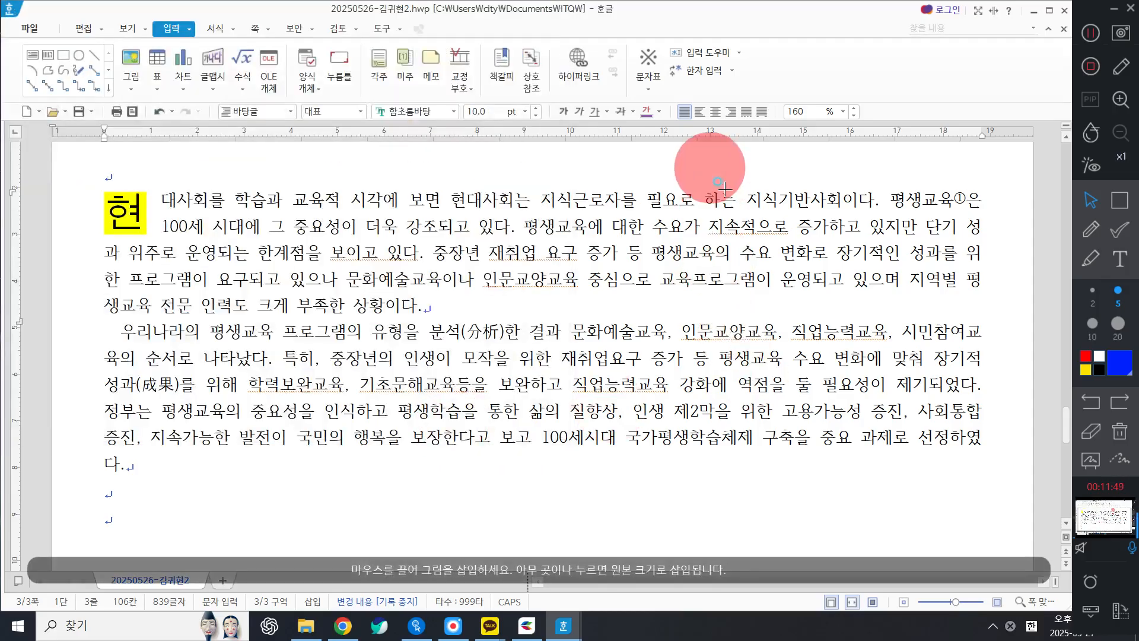
mouse_move(710, 167)
mouse_down()
mouse_move(877, 386)
mouse_move(925, 422)
mouse_up()
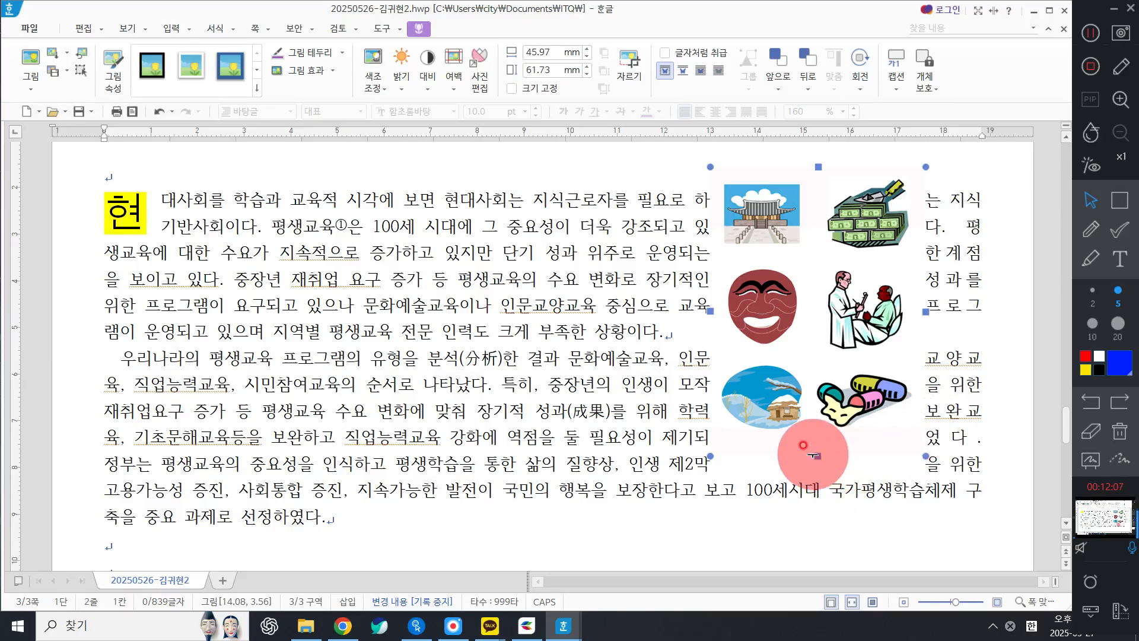
Step: Crop the picture to the doctor and patient illustration, about 22.5 by 21.3 mm, and move it to the right margin beside the first paragraph
drag(818, 455, 818, 358)
drag(818, 166, 817, 256)
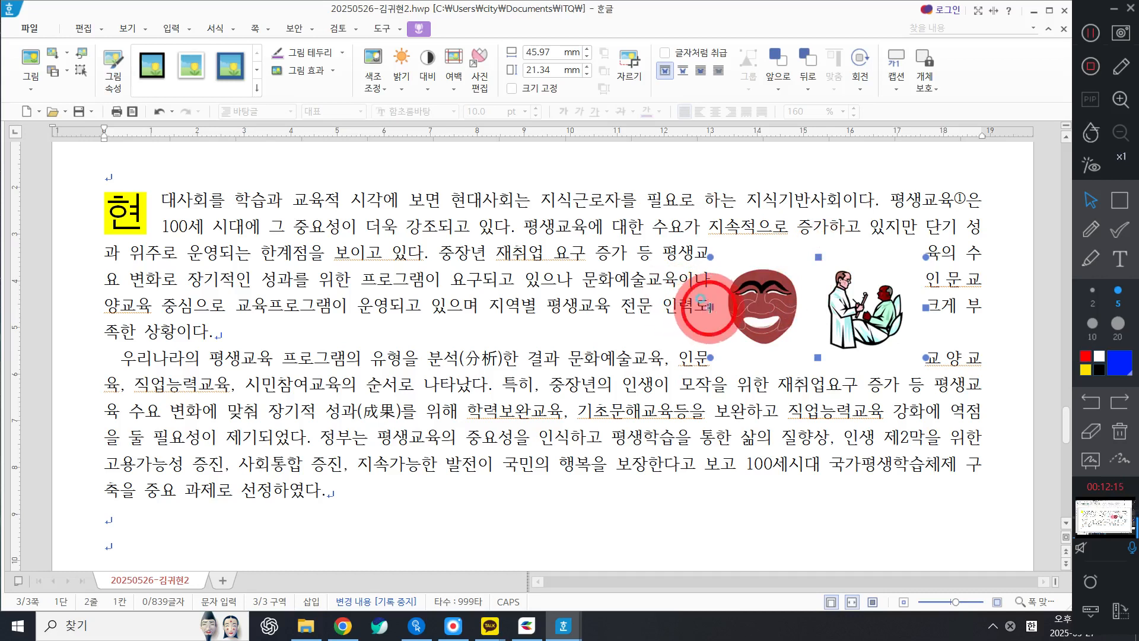
drag(709, 307, 820, 309)
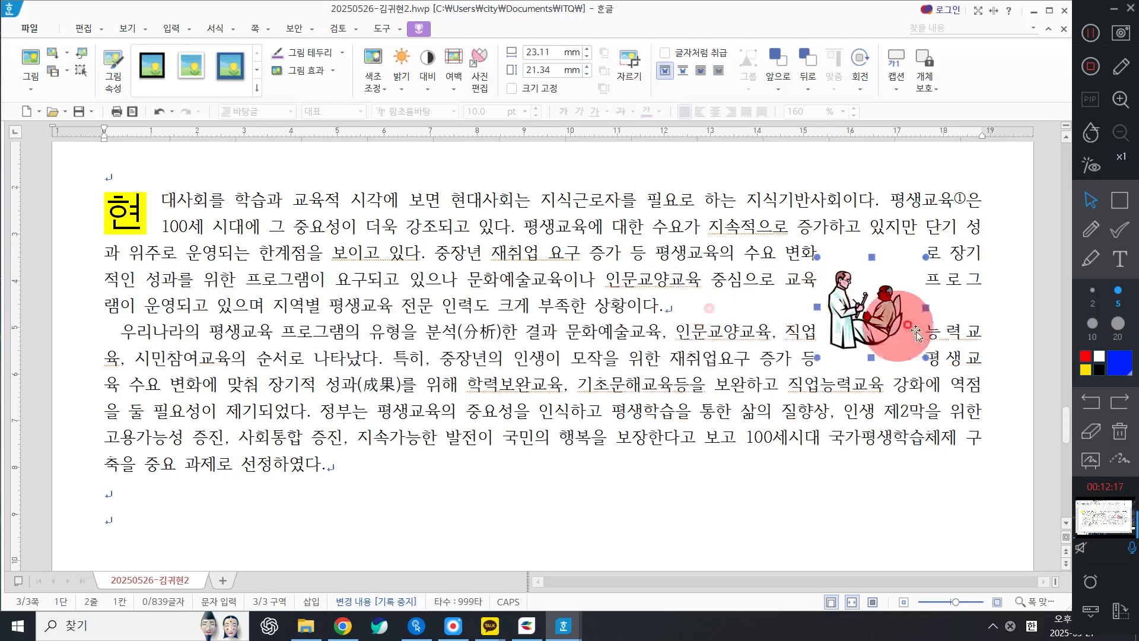
drag(925, 307, 921, 309)
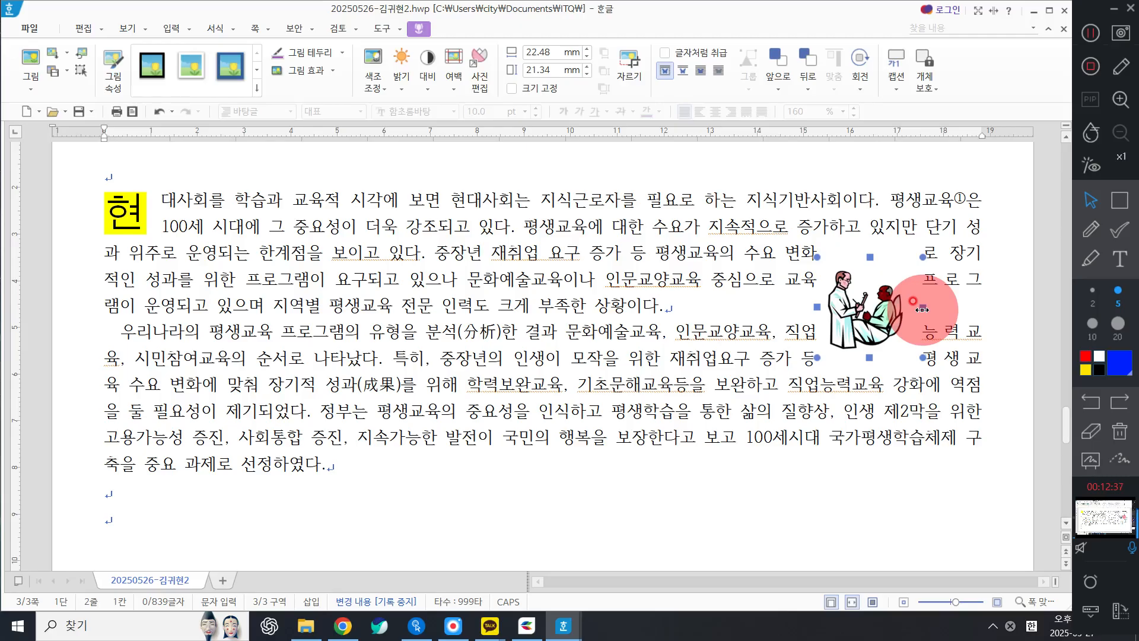
drag(860, 299, 928, 252)
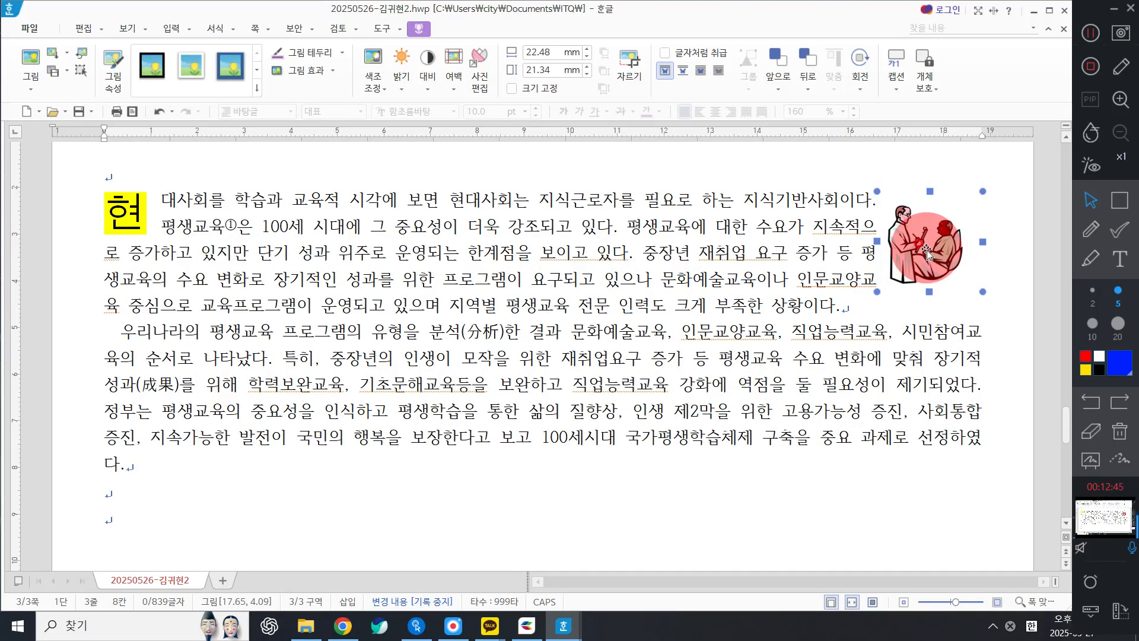
drag(927, 252, 932, 256)
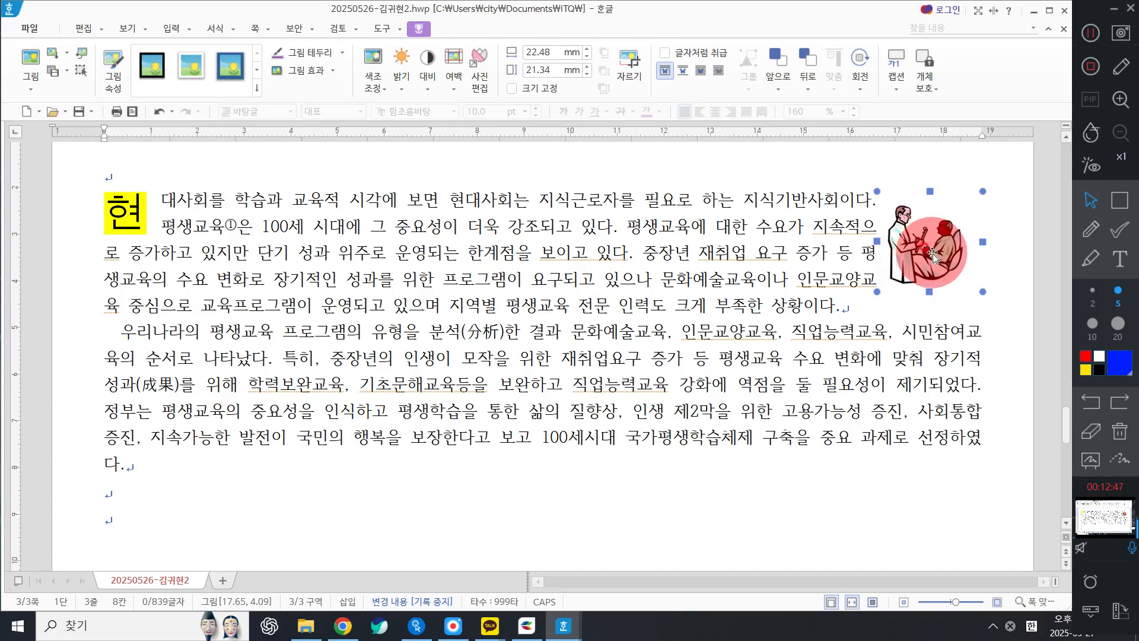
Step: Set the picture's width and height to 40 mm each in its object properties and lock the size
double_click(933, 257)
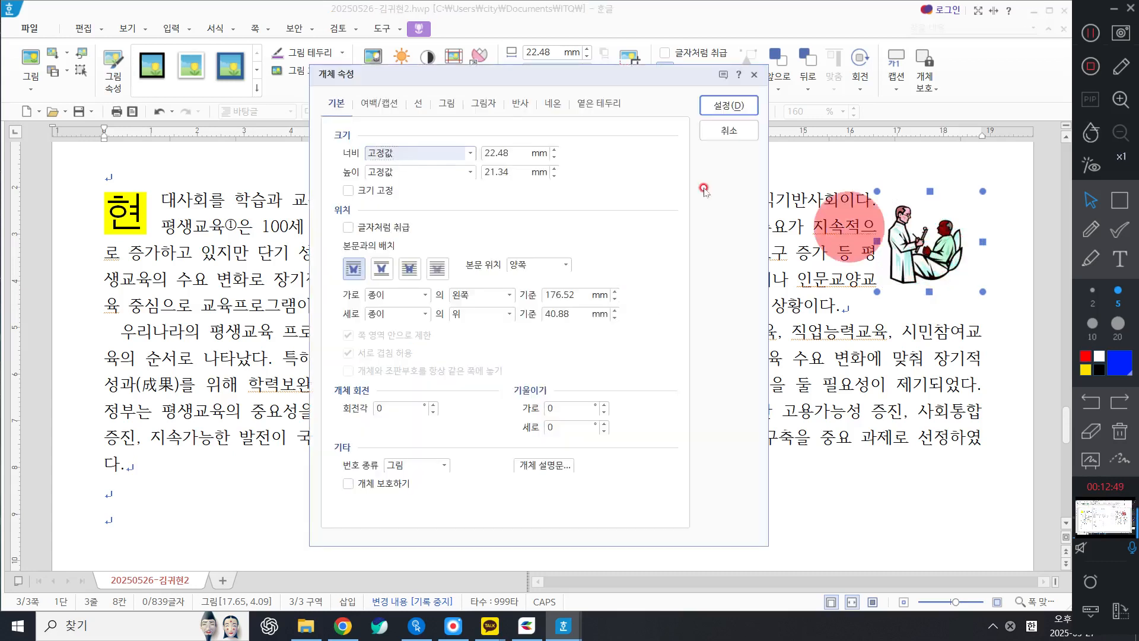
double_click(504, 152)
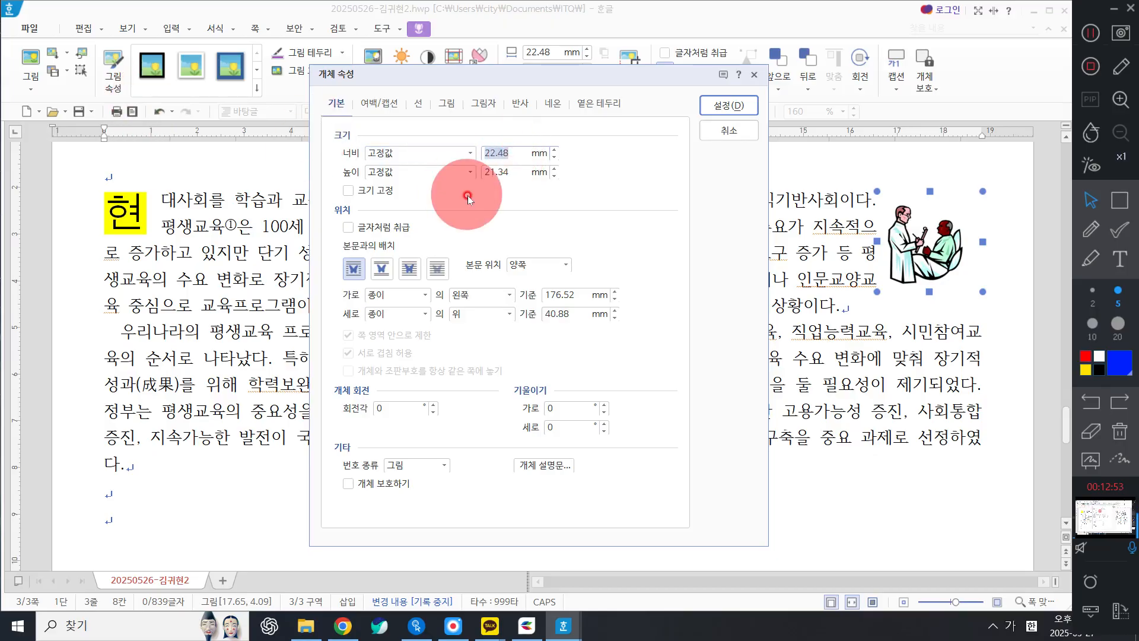
text(40)
key(Tab)
key(Tab)
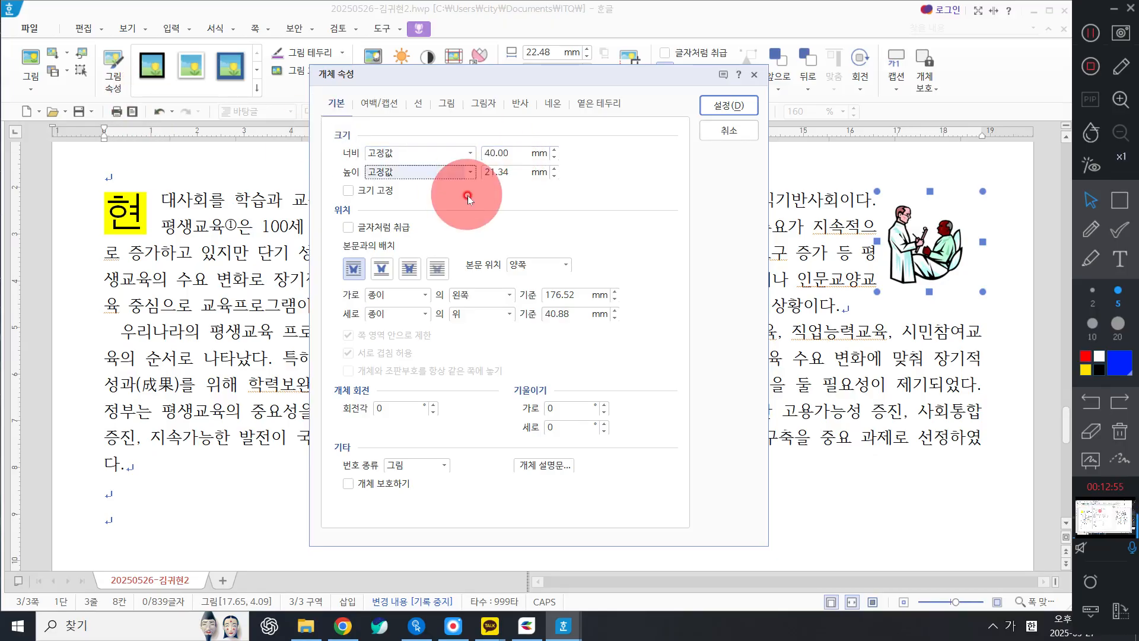
text(4500)
click(468, 194)
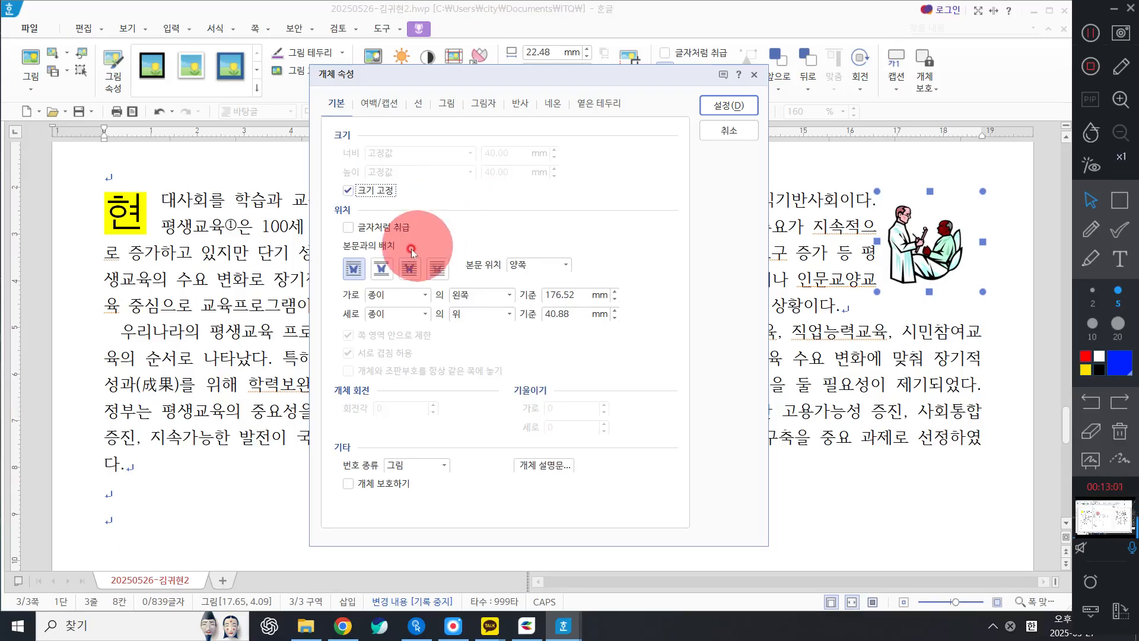
Step: Use square text wrapping for the picture and base its horizontal and vertical positions on 문단
click(355, 268)
click(389, 297)
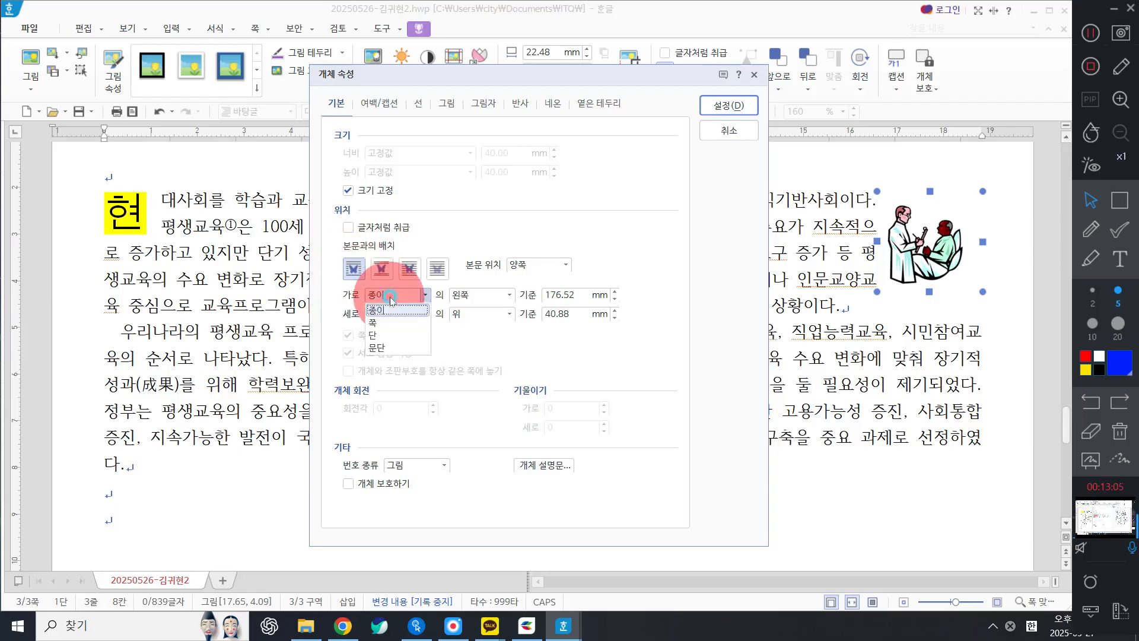
click(393, 348)
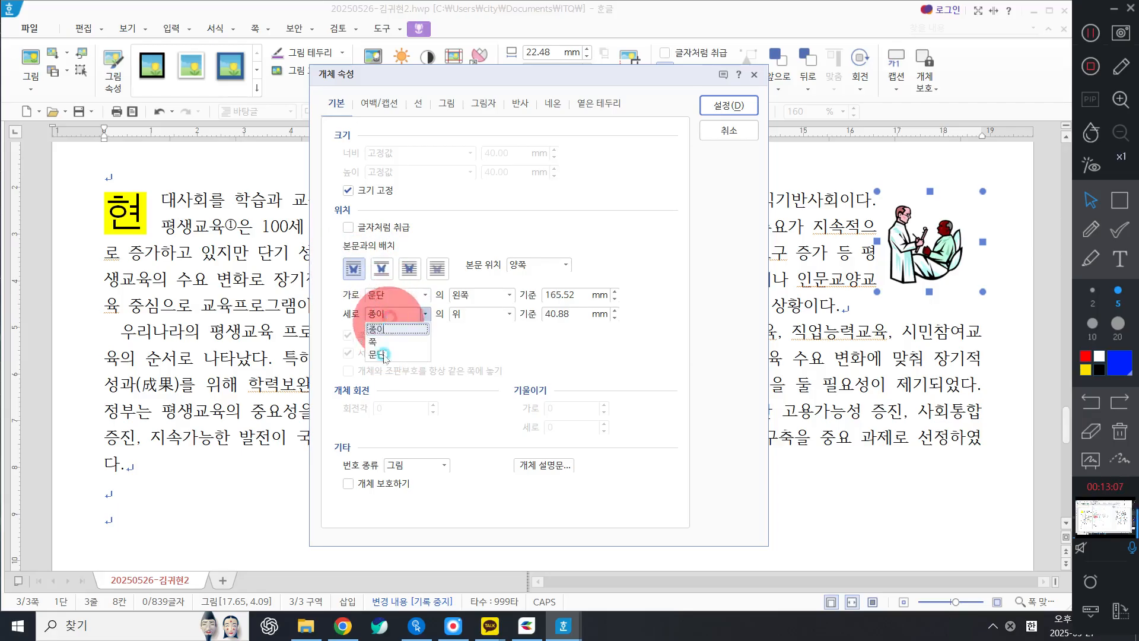
click(389, 316)
click(380, 366)
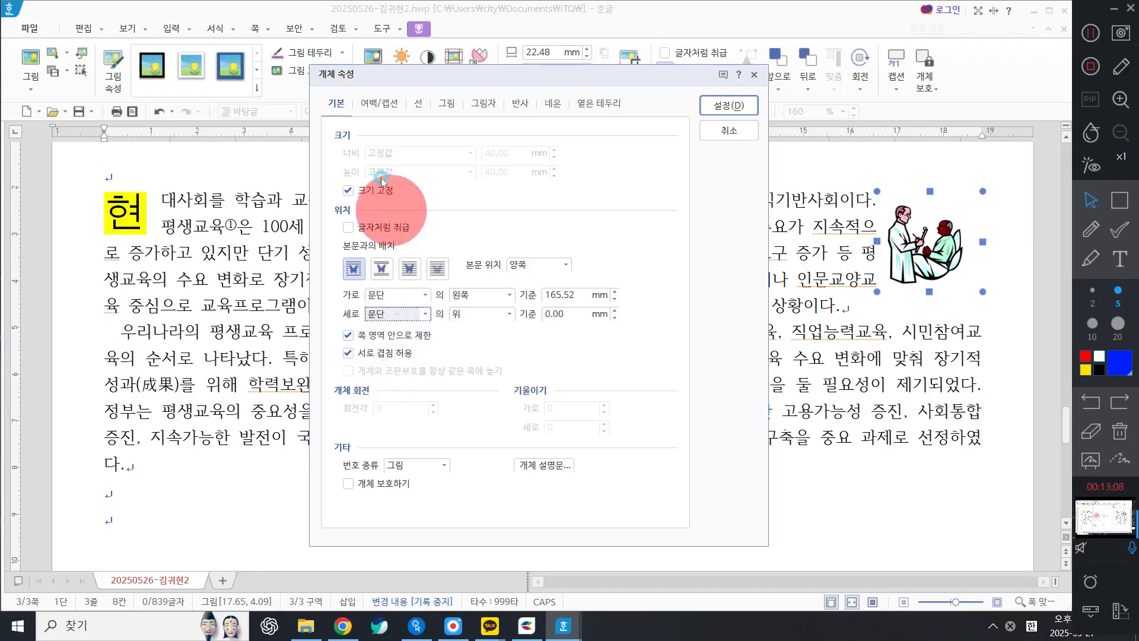
Step: Set the picture's left outer margin to 2 mm and apply the object properties
click(386, 102)
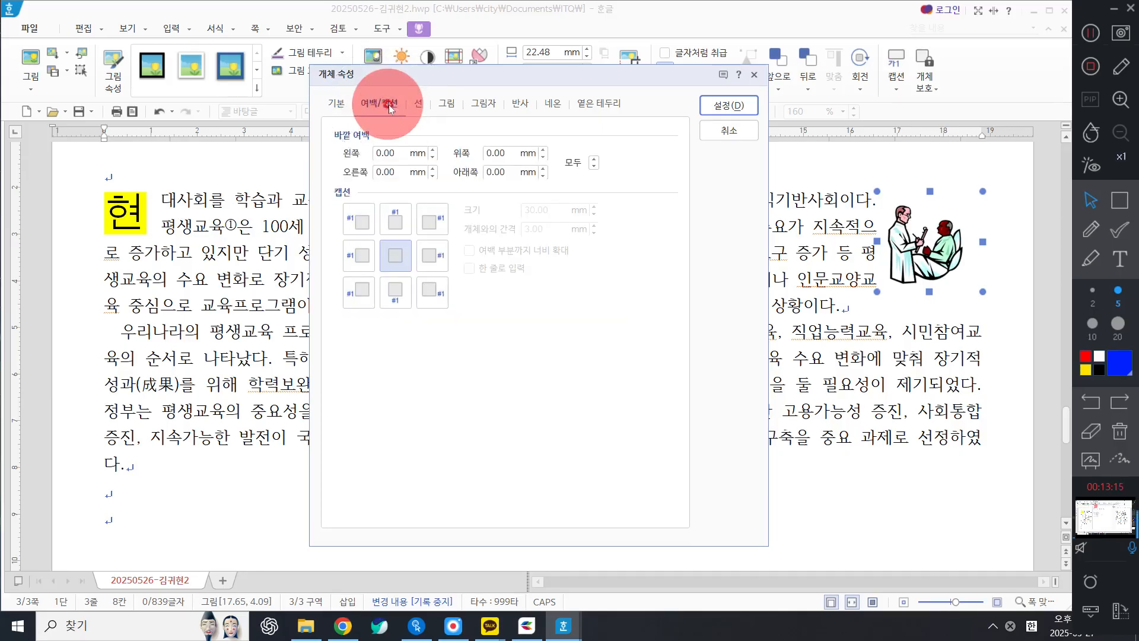
double_click(389, 153)
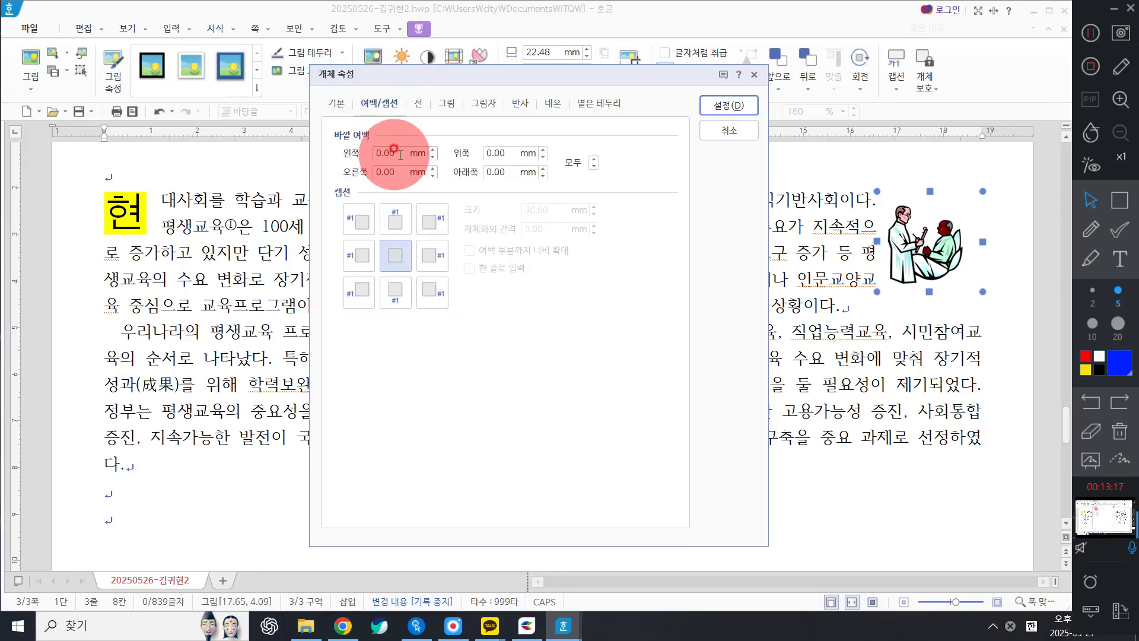
text(2)
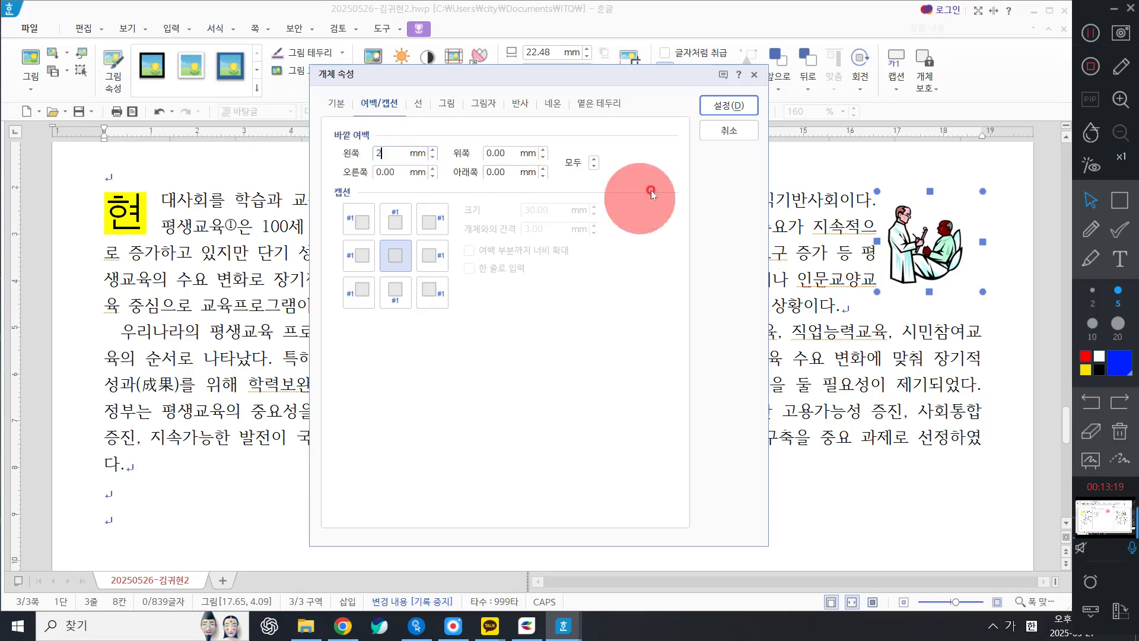
click(740, 112)
Step: Fine-tune the picture's position at the right margin beside the first paragraph so that the paragraph's first line breaks after 지식
drag(874, 249, 906, 292)
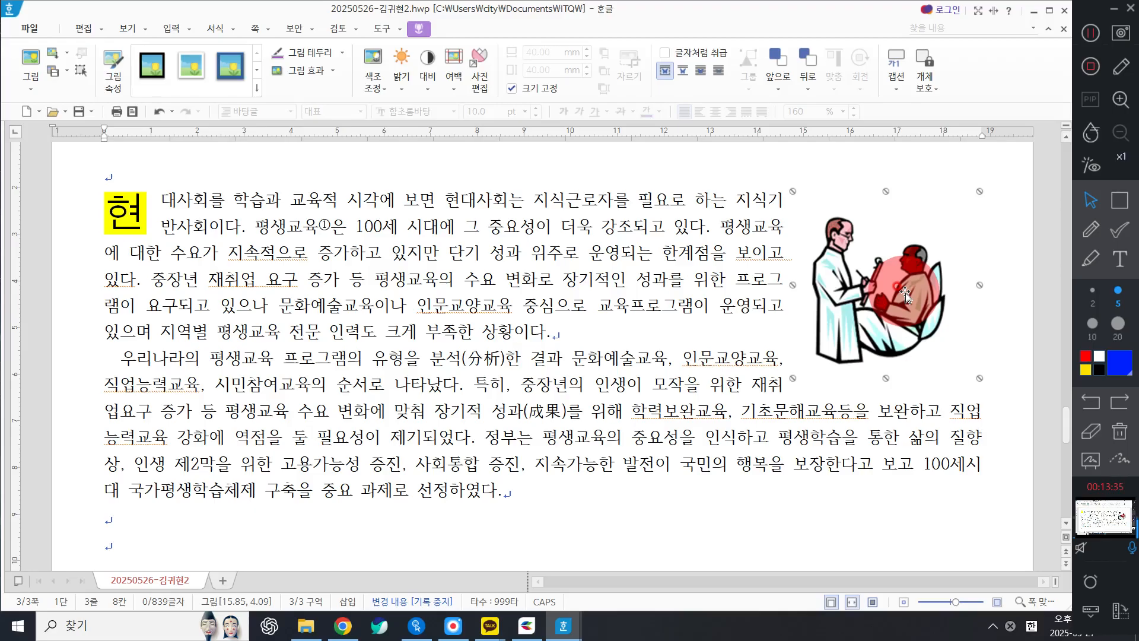
drag(905, 293, 924, 295)
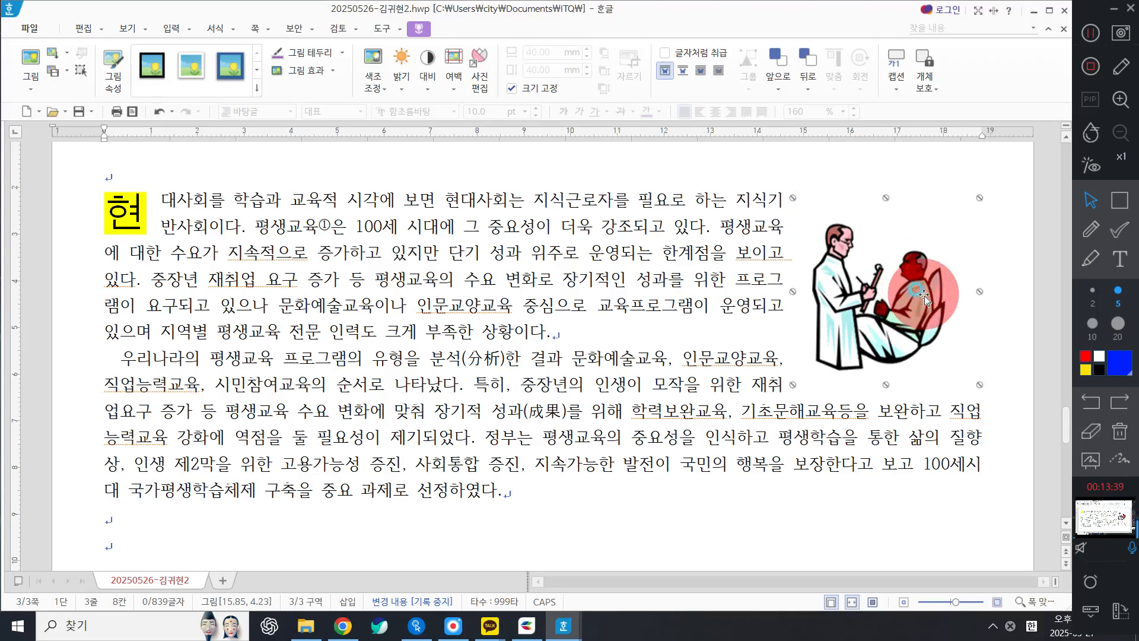
key(Up)
key(Left)
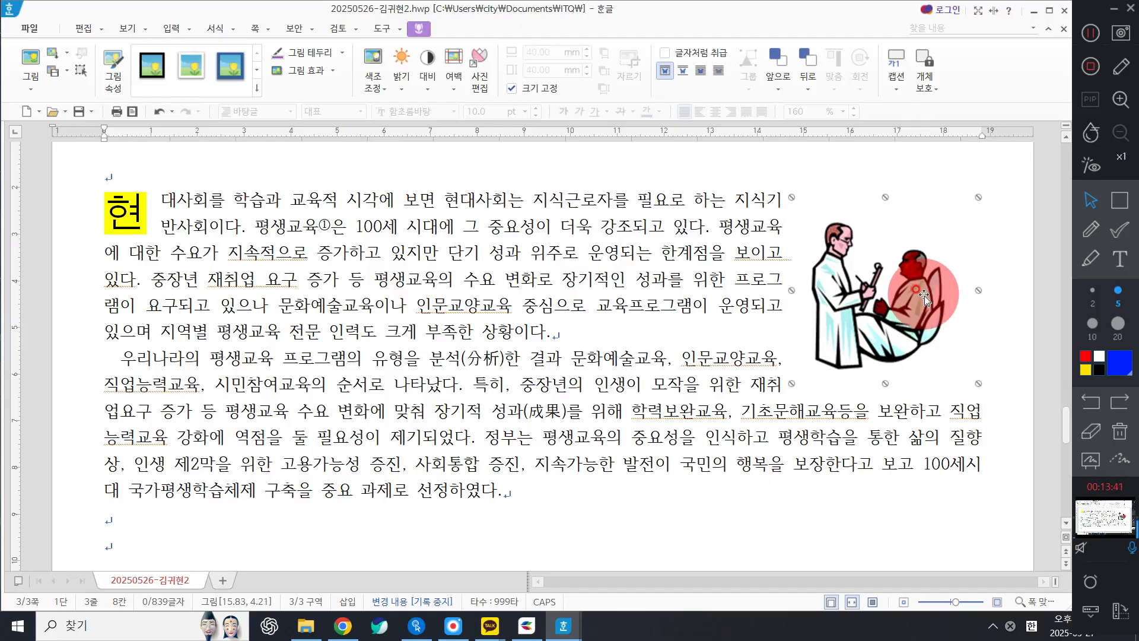
key(Left)
key(Left)
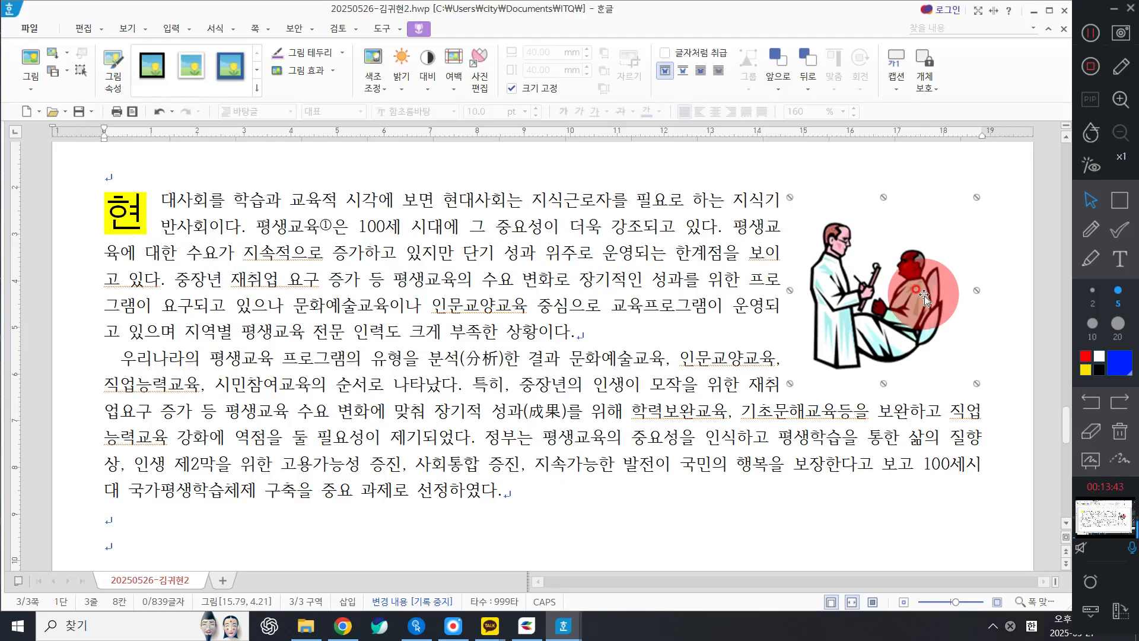
key(Left)
key(Left)
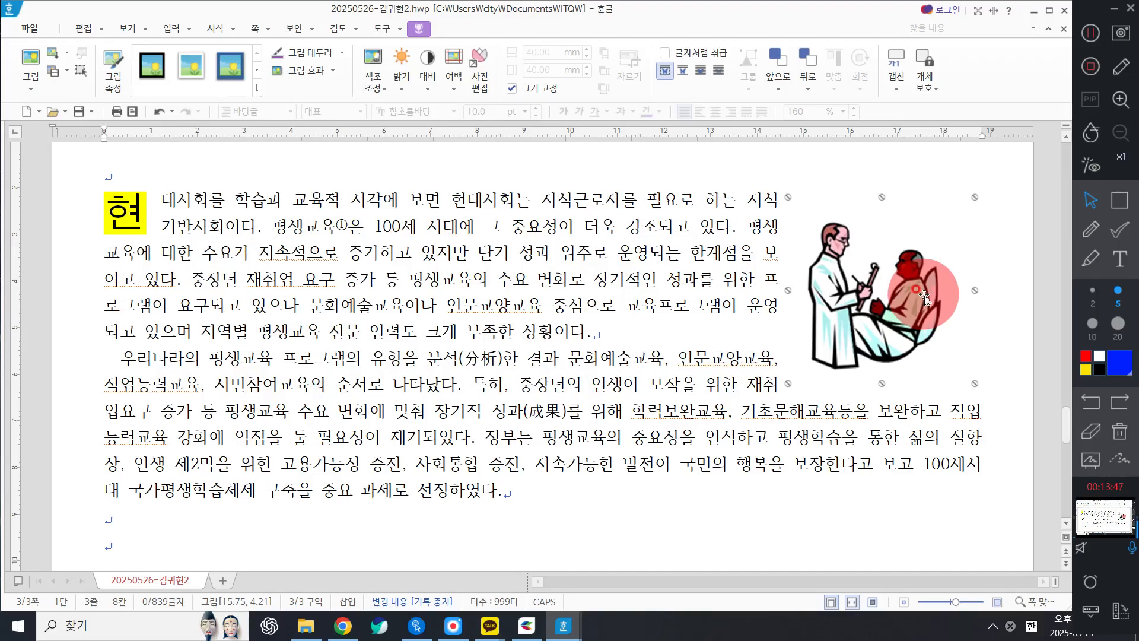
key(Right)
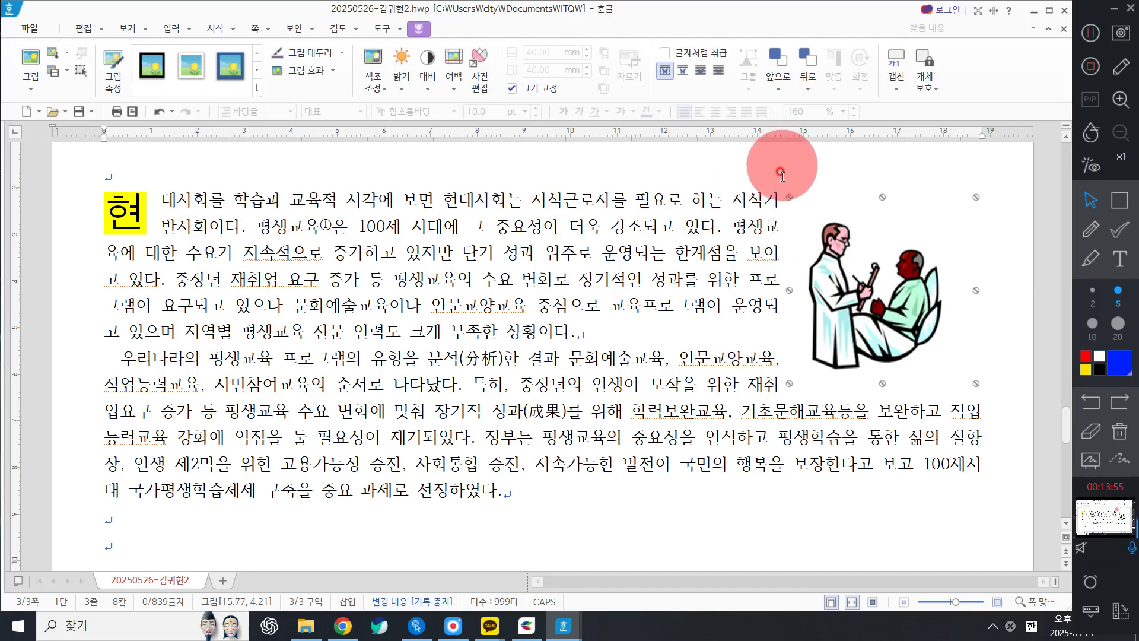
key(Left)
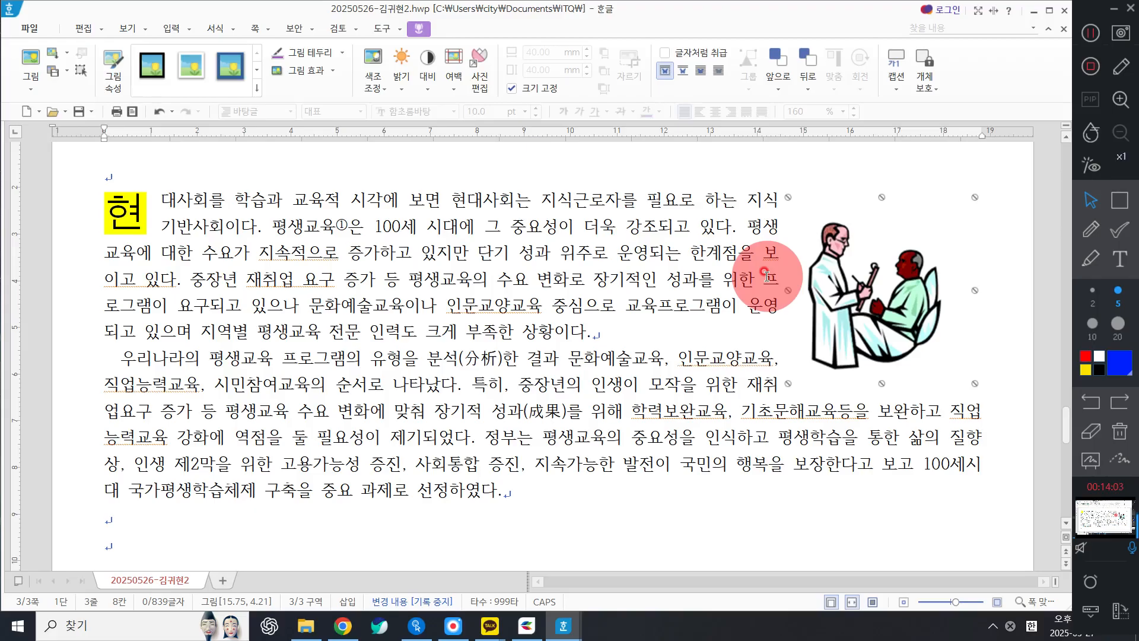
key(Right)
key(Down)
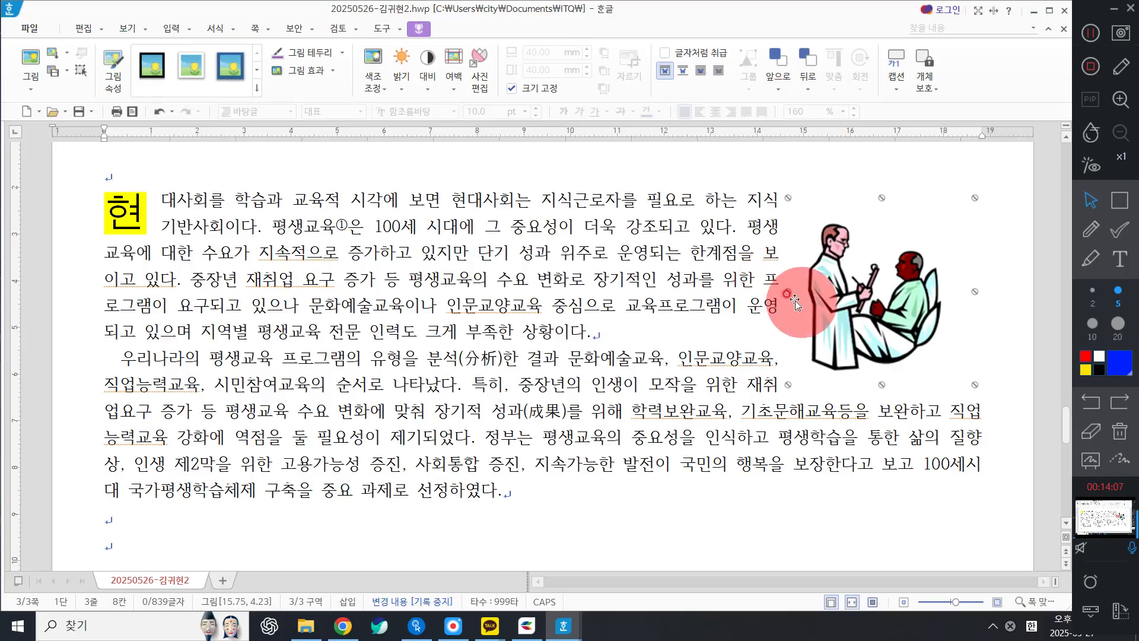
scroll(767, 279, down, 2)
scroll(616, 377, up, 1)
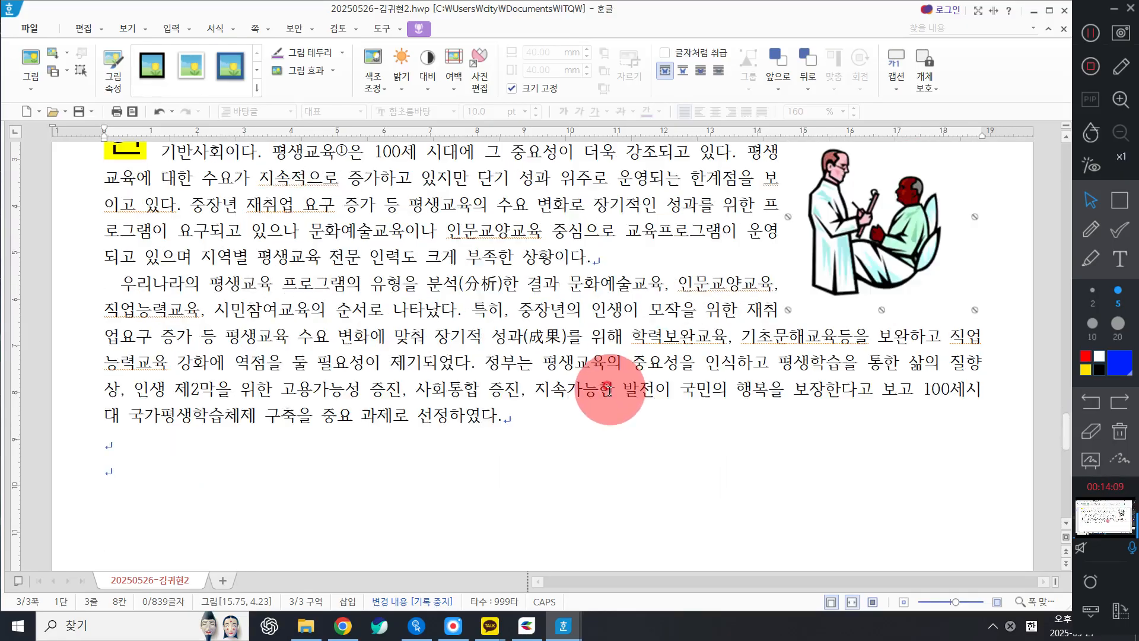
Step: Insert the special character ▣ at the start of the second empty line below the body paragraphs, leaving one blank line between
scroll(599, 388, down, 3)
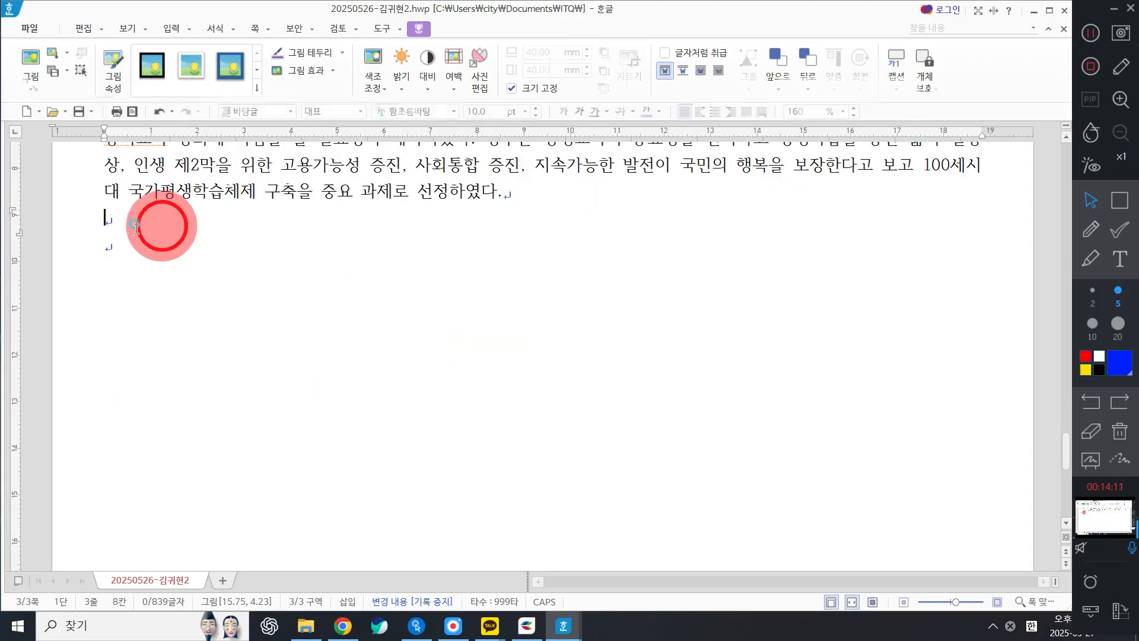
click(158, 222)
click(157, 247)
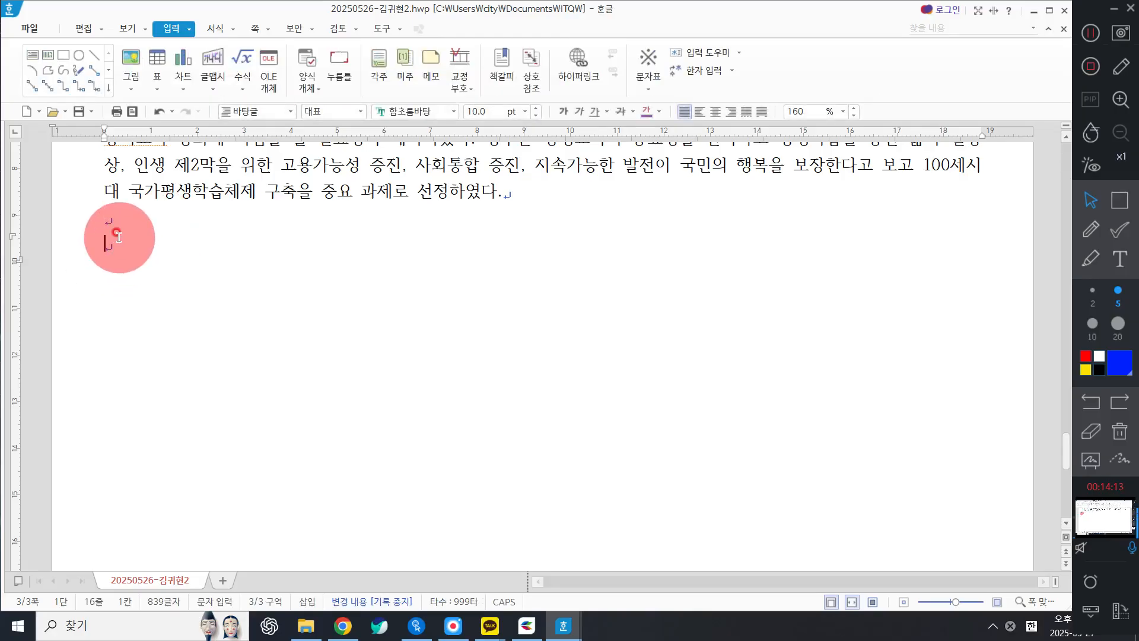
scroll(119, 196, up, 1)
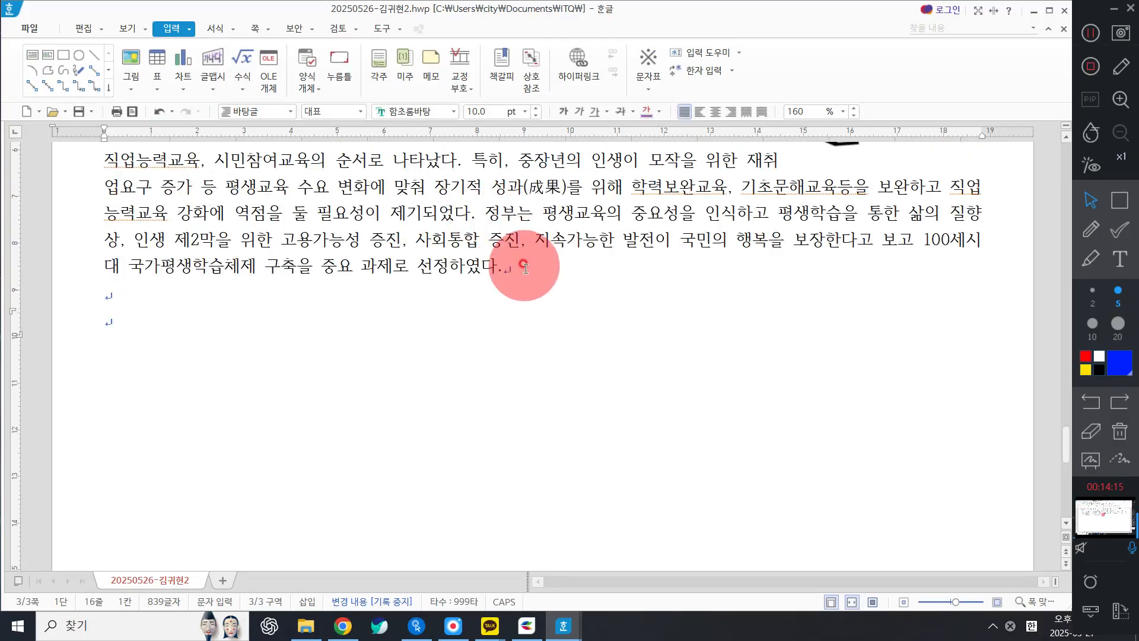
click(525, 268)
key(Return)
key(Return)
click(137, 326)
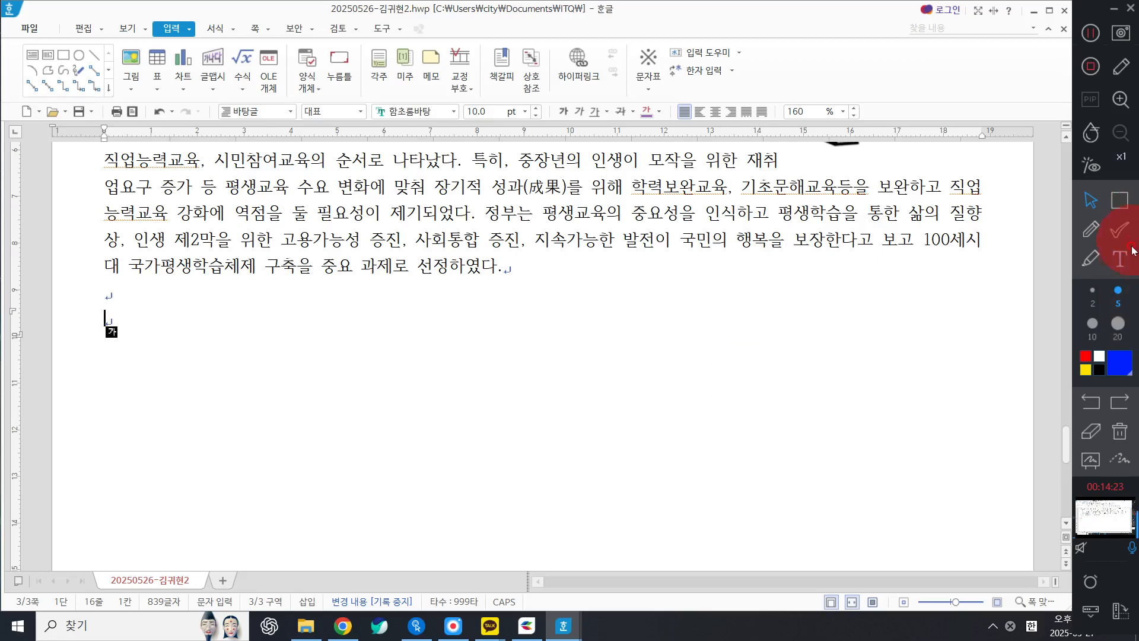
text(ㅁ)
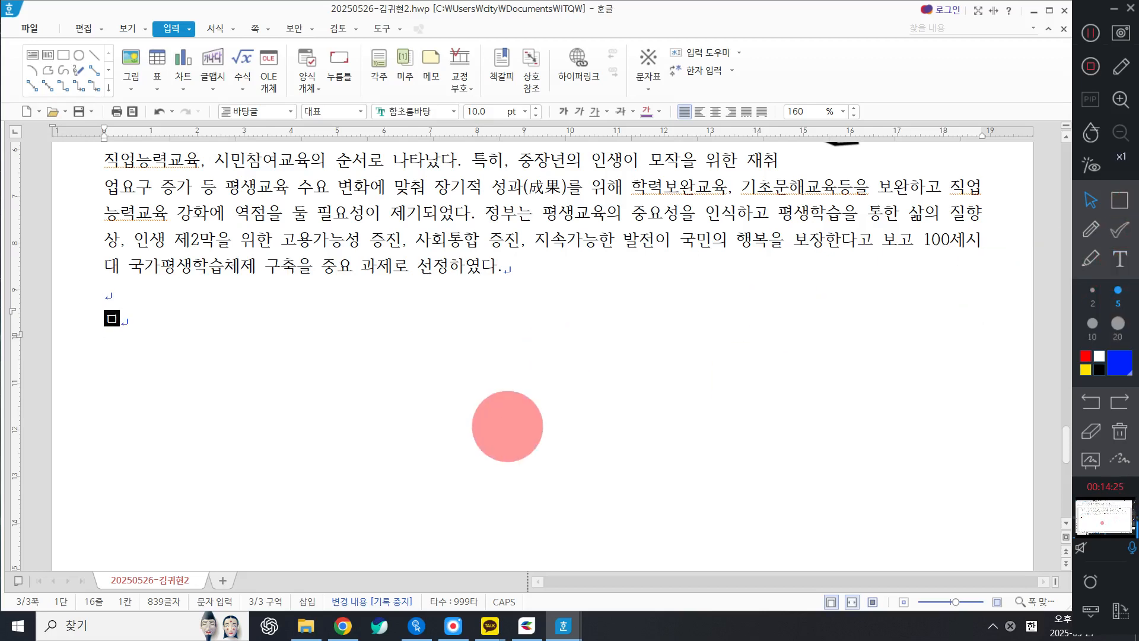
key(Hangul_Hanja)
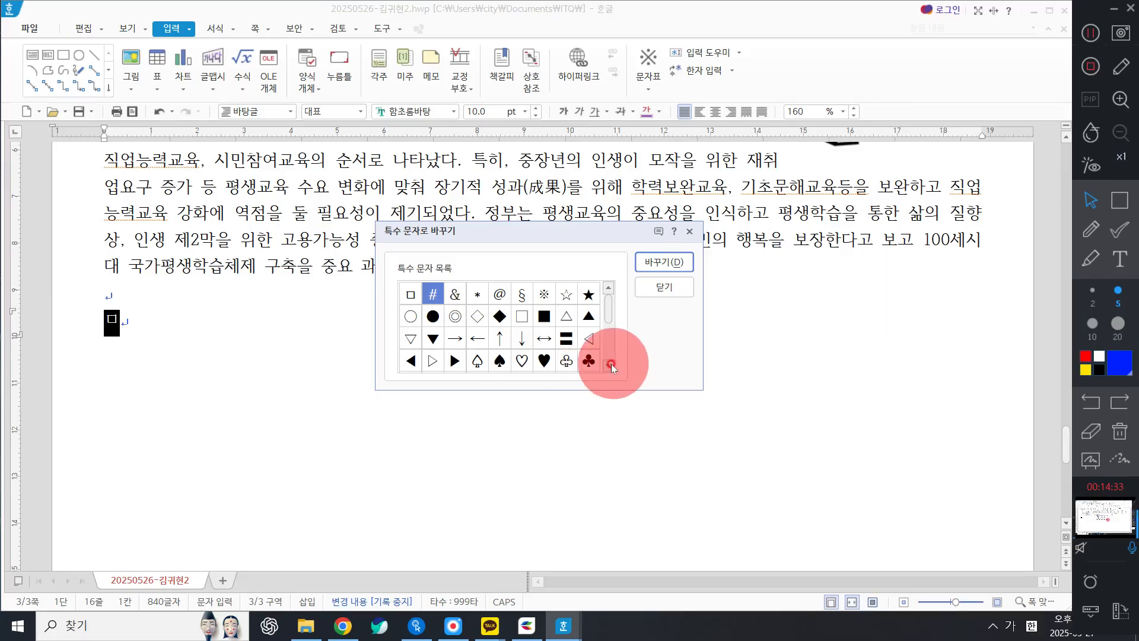
scroll(599, 365, down, 3)
click(491, 313)
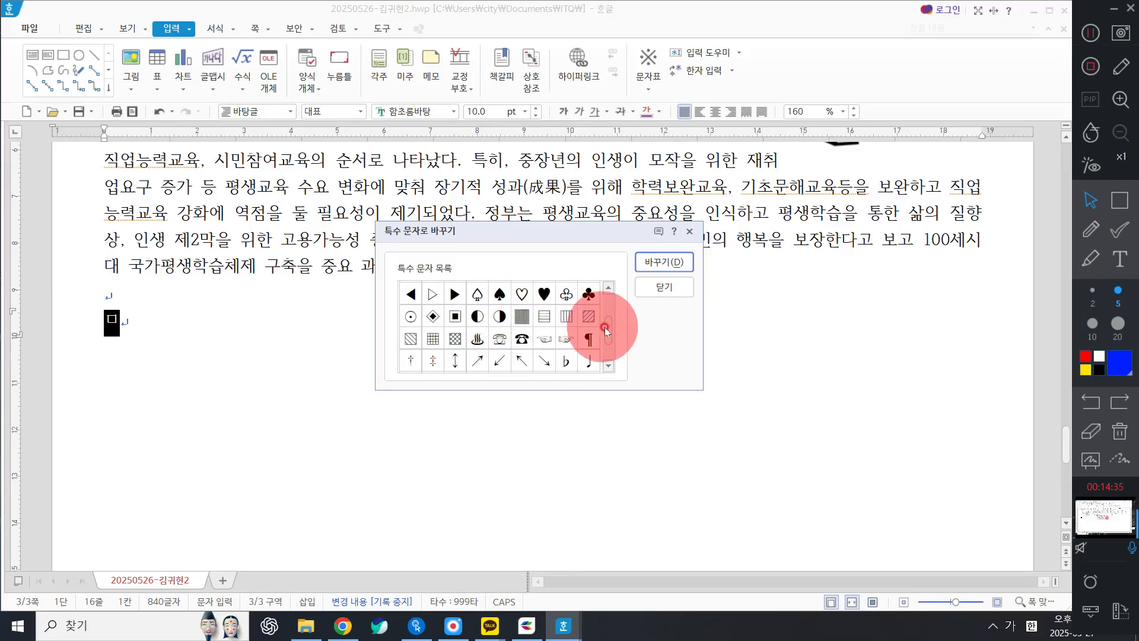
click(459, 310)
click(664, 265)
click(199, 364)
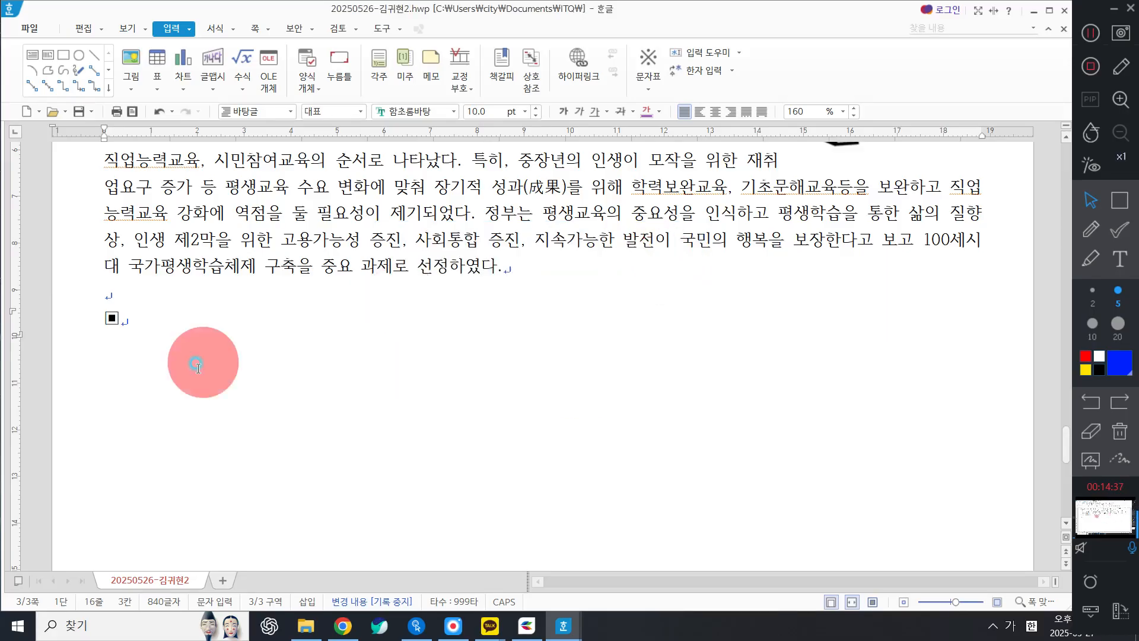
Step: Write the heading text "평생교육 잘찾는 첫걸음 늘 배움" after the ▣ symbol, correcting any mistyped characters
text(평생교육 ㅊㅊ지)
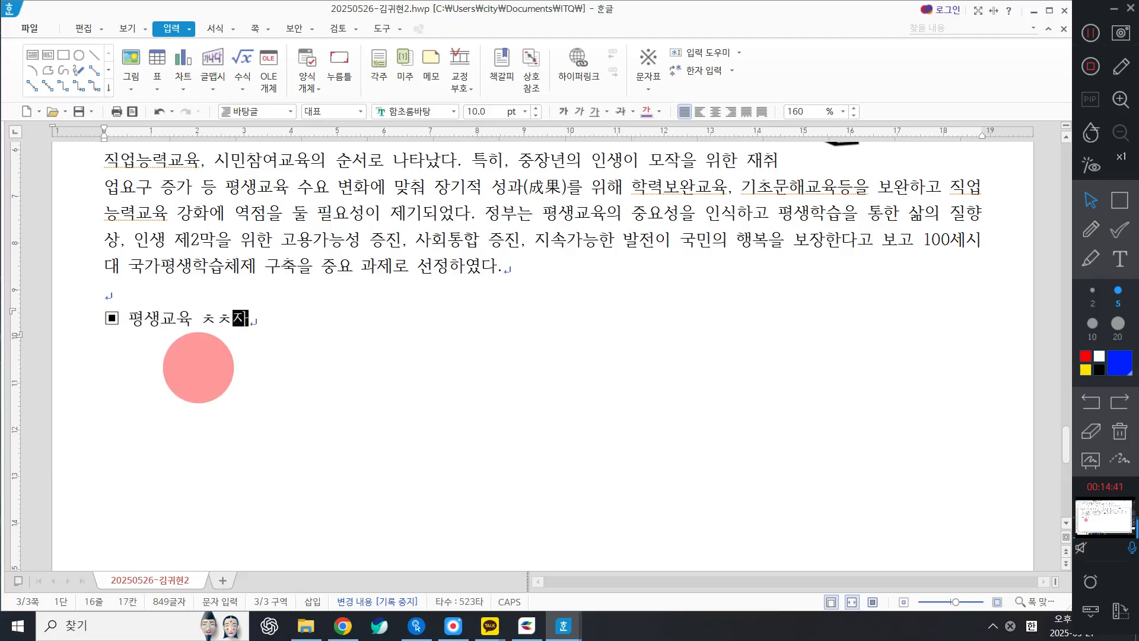
key(BackSpace)
key(BackSpace)
key(BackSpace)
key(BackSpace)
text(작)
key(BackSpace)
text(잘찾는 첫)
text(걸음 늘 배움)
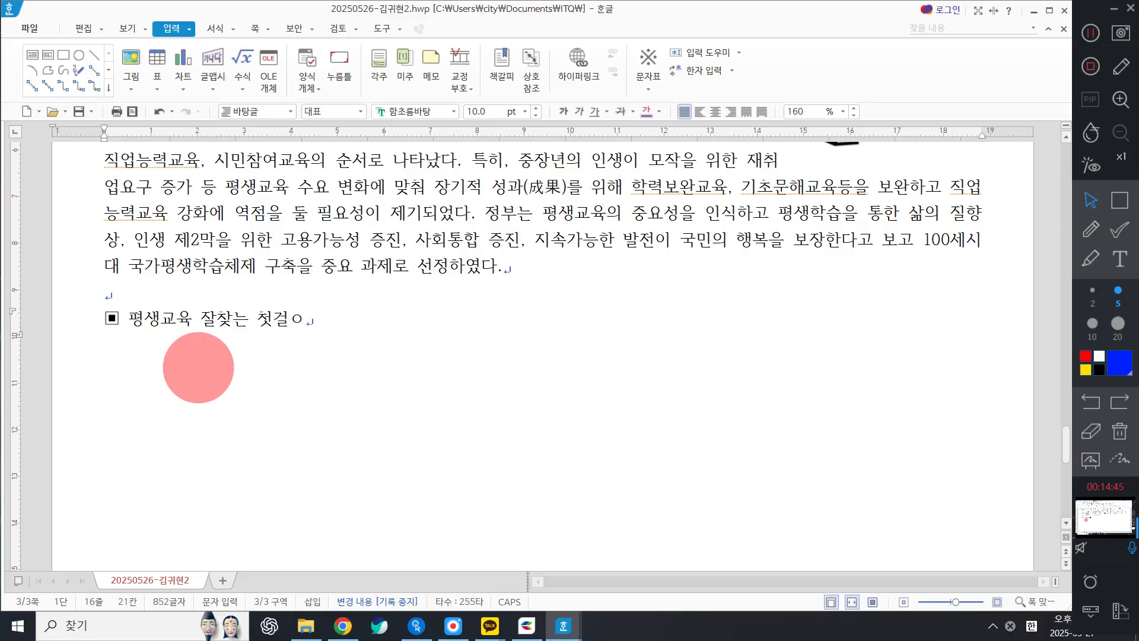
Step: Add the two lines "누구나 무료로" and "누구나 늘 배우는 '늘배움' 습관" below the ▣ heading
key(Return)
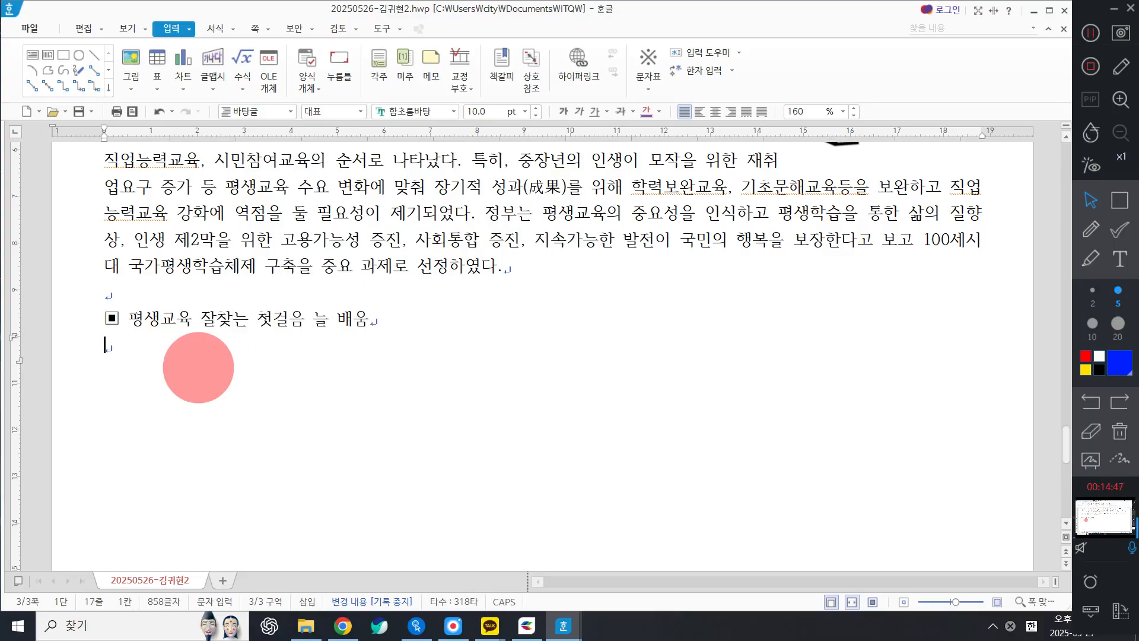
text(누구나 무료로)
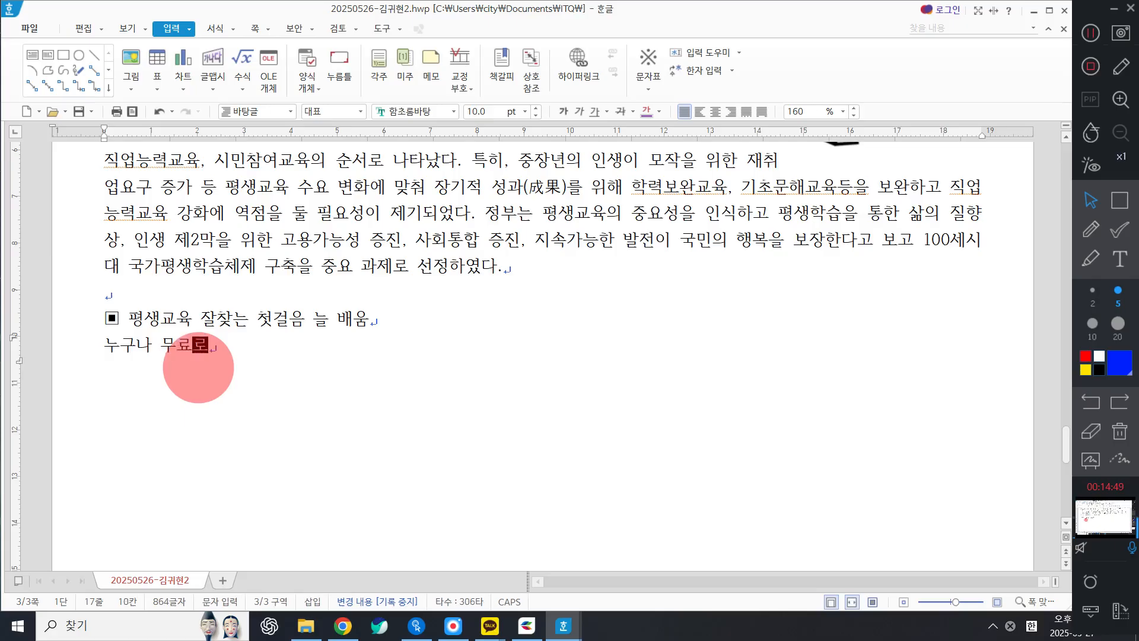
key(Return)
text(ㄴ구)
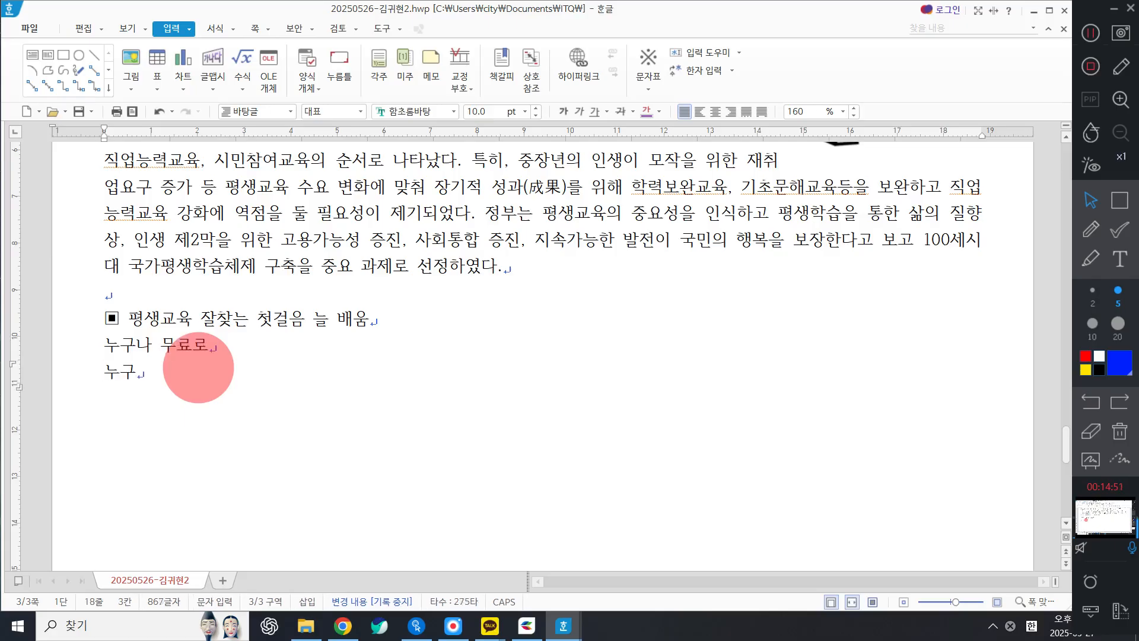
text(나 늘 )
text(배우는 )
text('ㄴ)
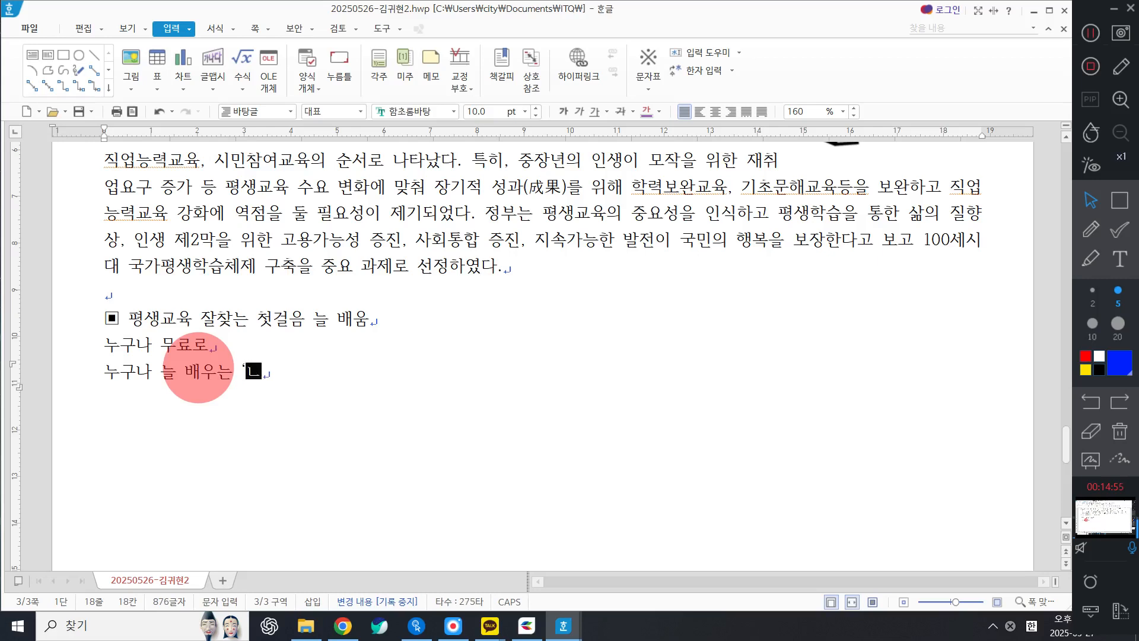
text(배움' 습관)
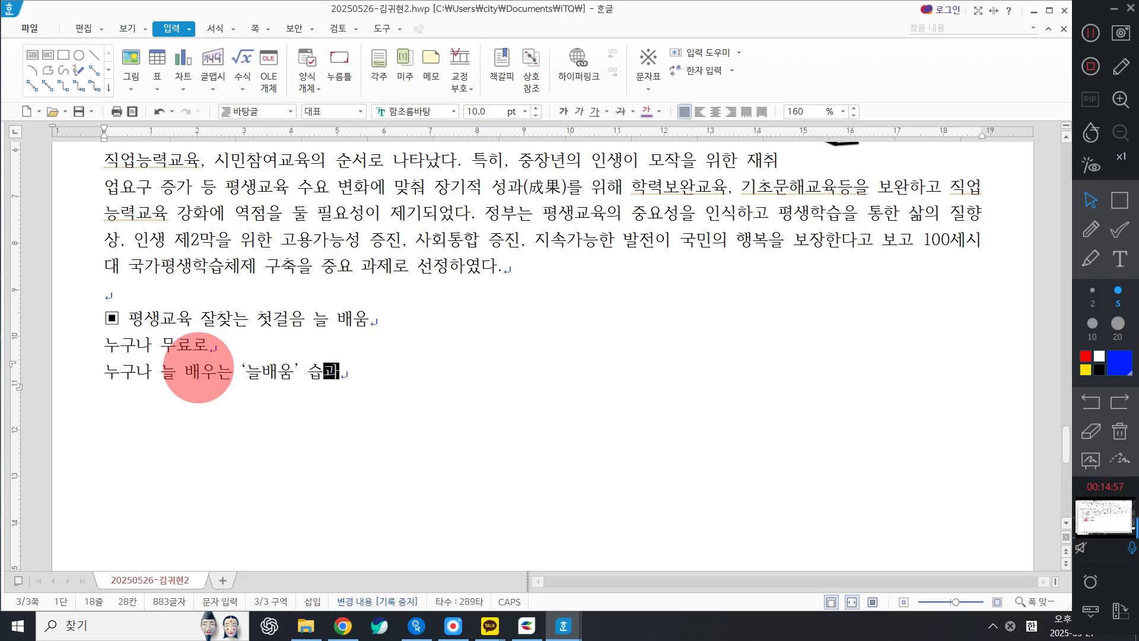
Step: Begin a third line under the heading with the text "무료로 다양한"
key(Return)
text(무)
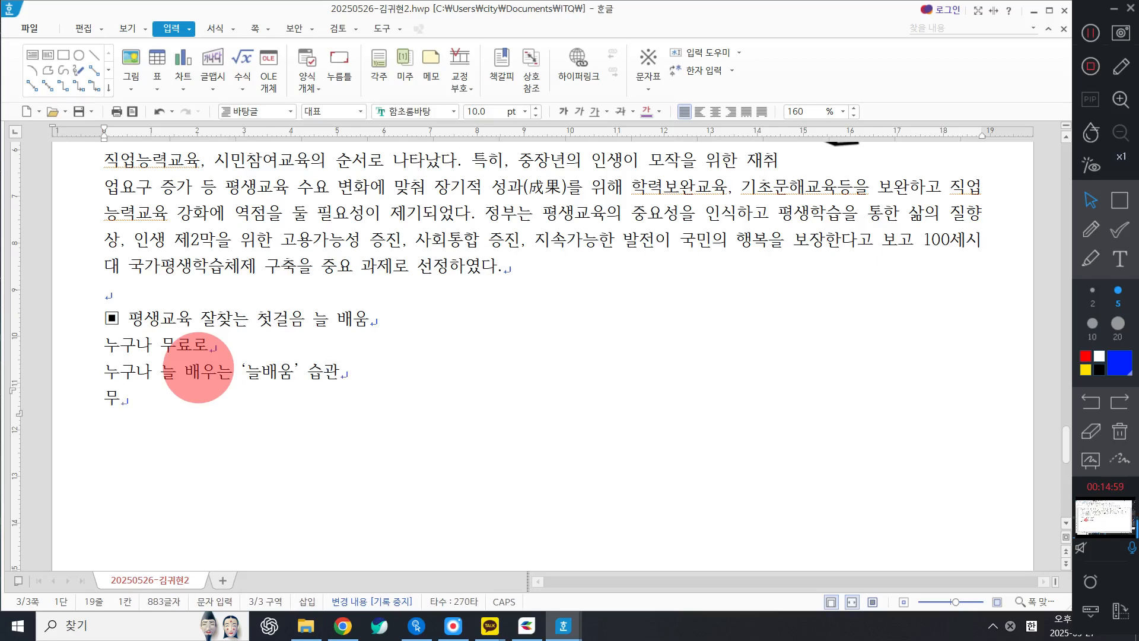
text(룔로 다양한 )
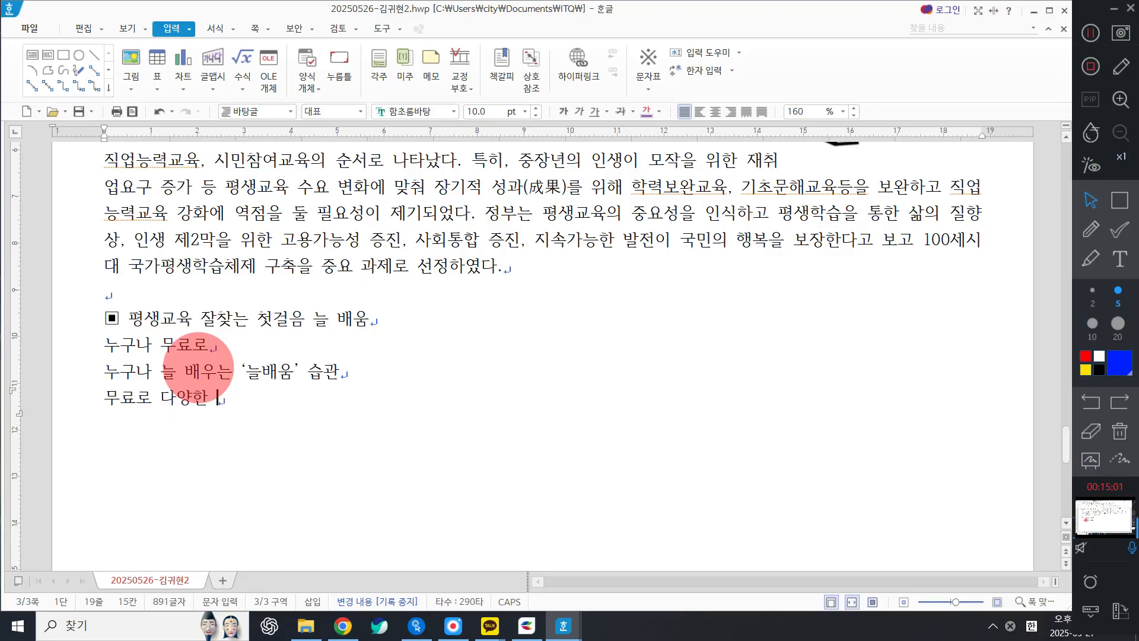
Step: Complete the line "무료로 다양한 분야의 동영상 강좌 서비스" and add the line "언제나 어디서나" below it
text(분ㅇ야의 동영상)
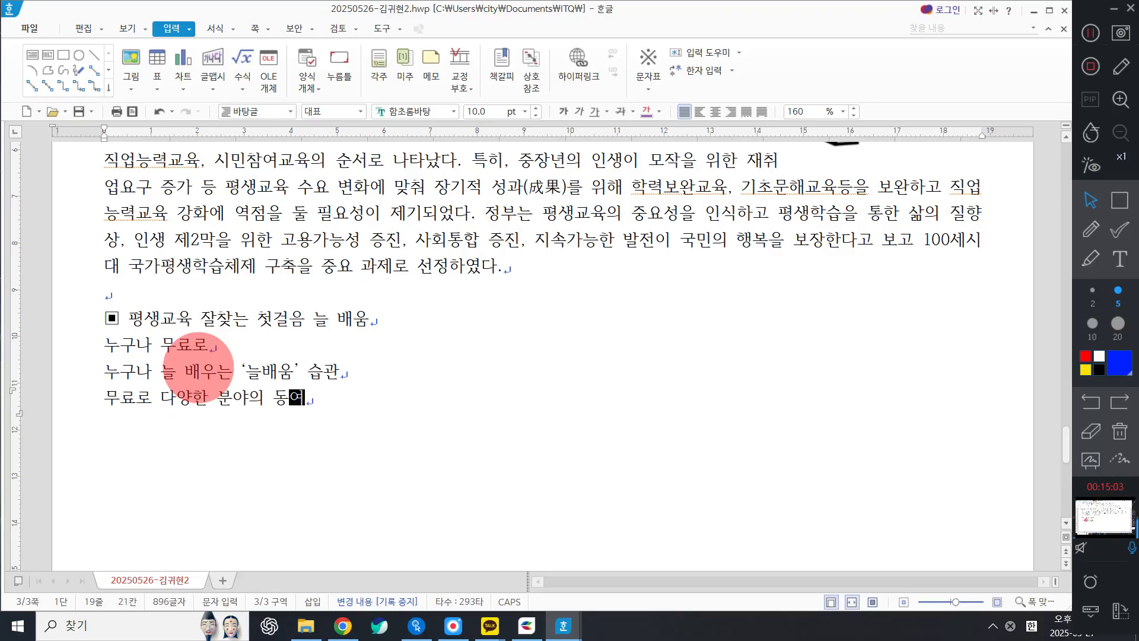
text( 강좌 서비스)
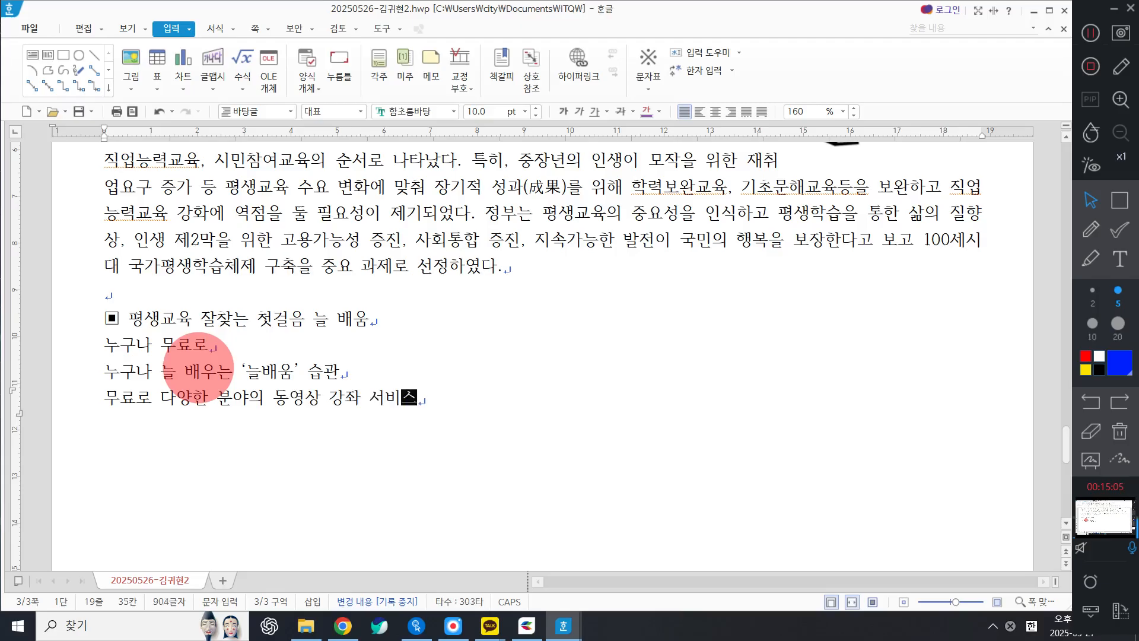
key(Return)
text(언제나 어디서나)
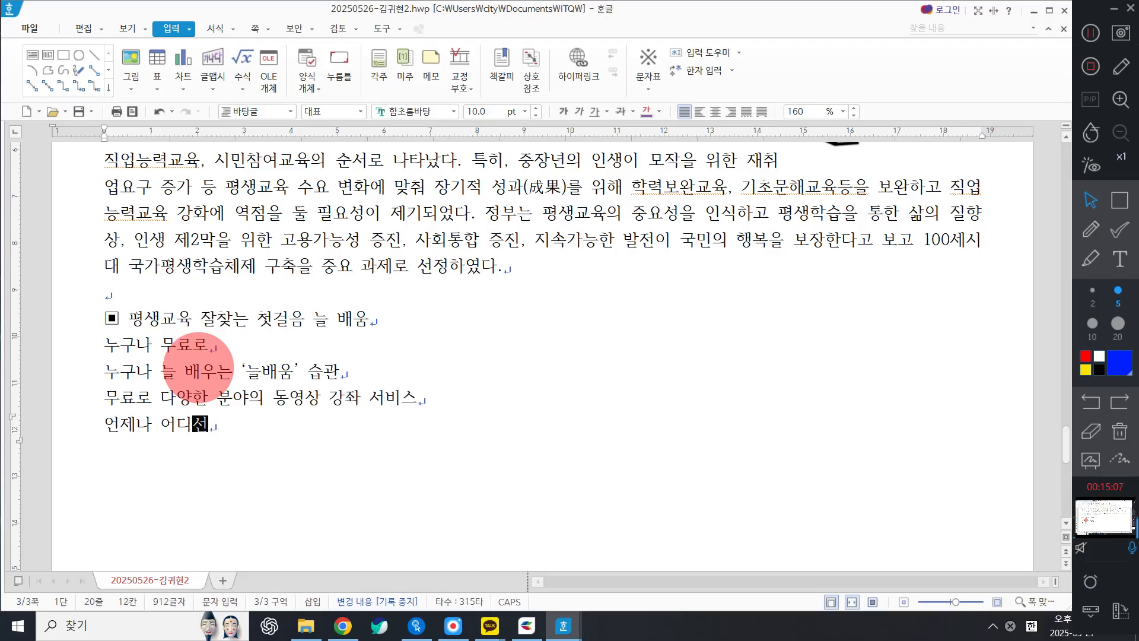
key(Return)
Step: Enter the line "쉽고 편리하게 이용 가능한 평생학습" below "언제나 어디서나"
text(ㅅ쉽고 펼)
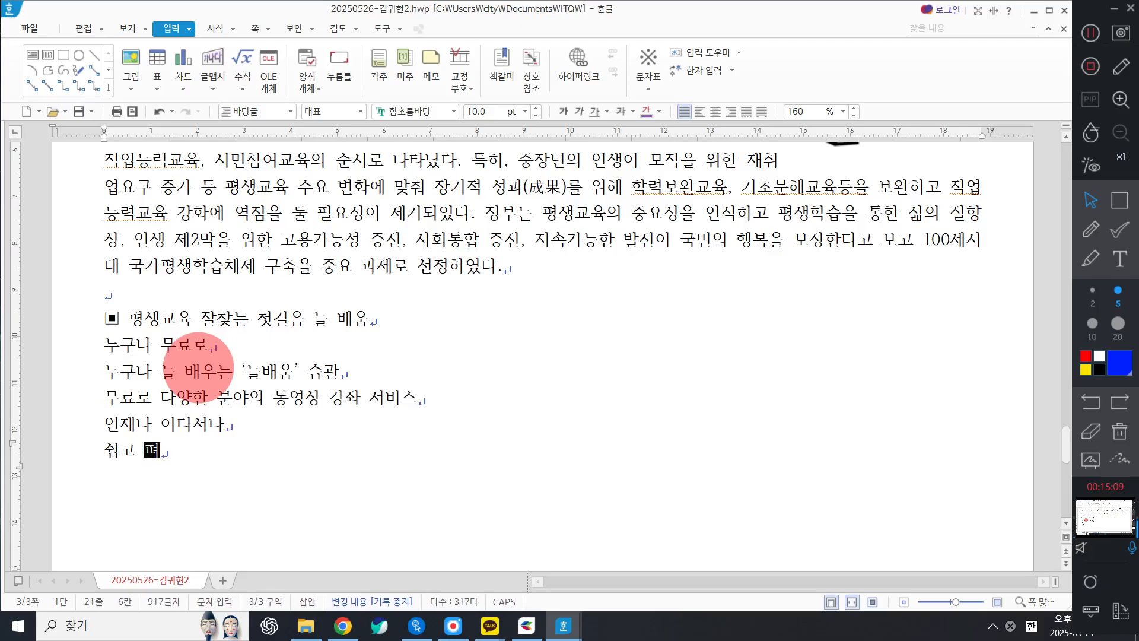
key(BackSpace)
text(편리하게 이용)
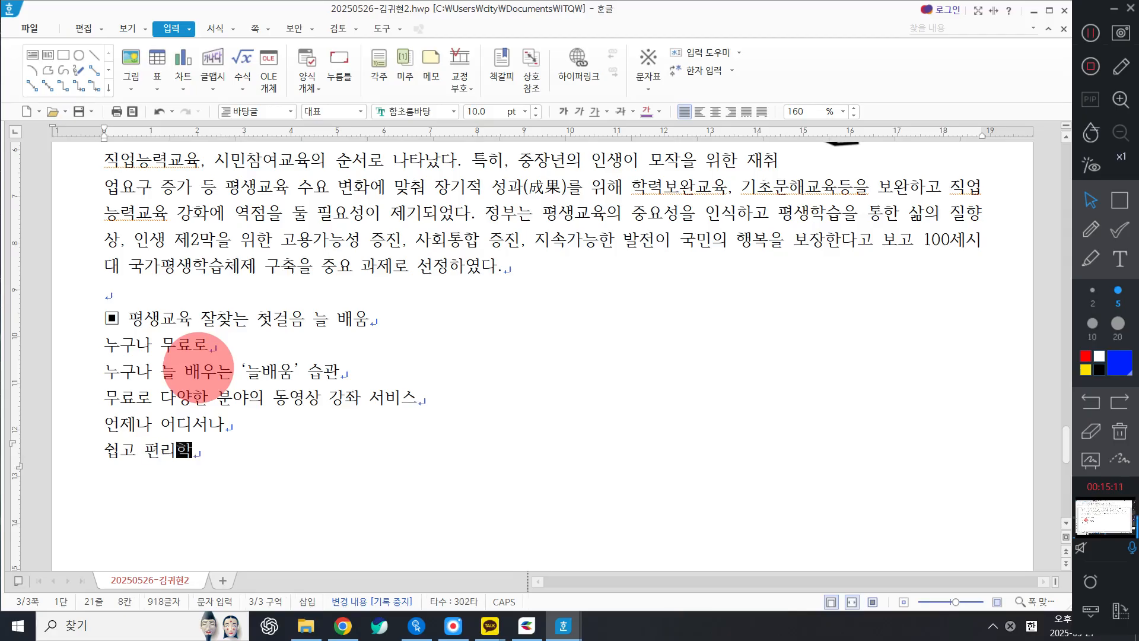
text( 가능한 평생교)
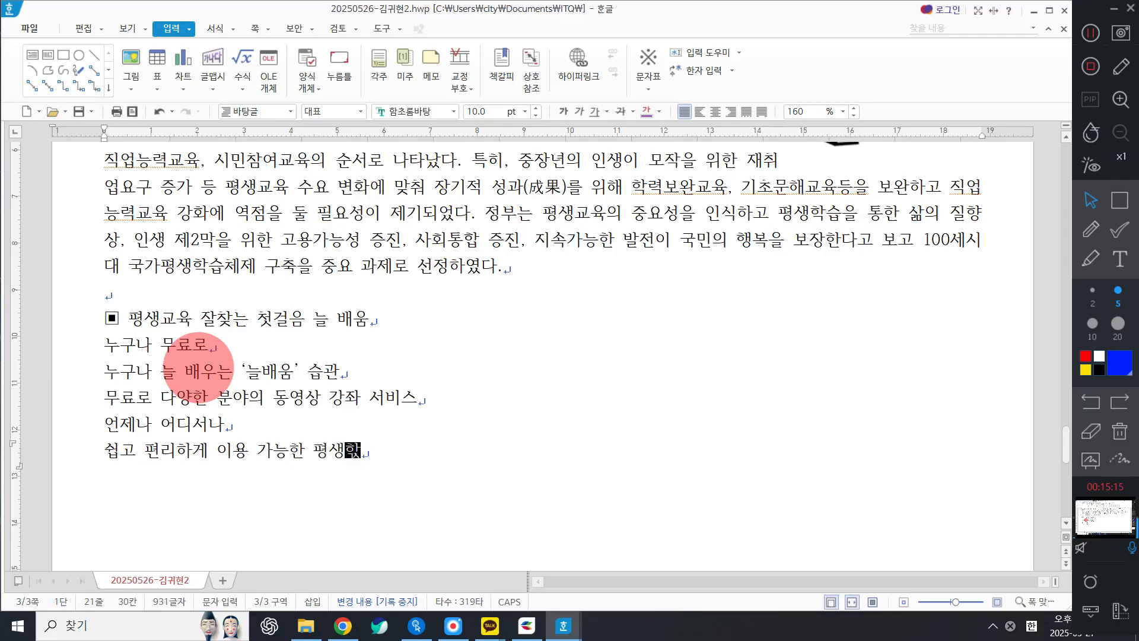
text(습)
key(Return)
Step: Add the line "지역별 평생교육기관 및 강좌정보 제공" at the end of the list
text(지역별 평)
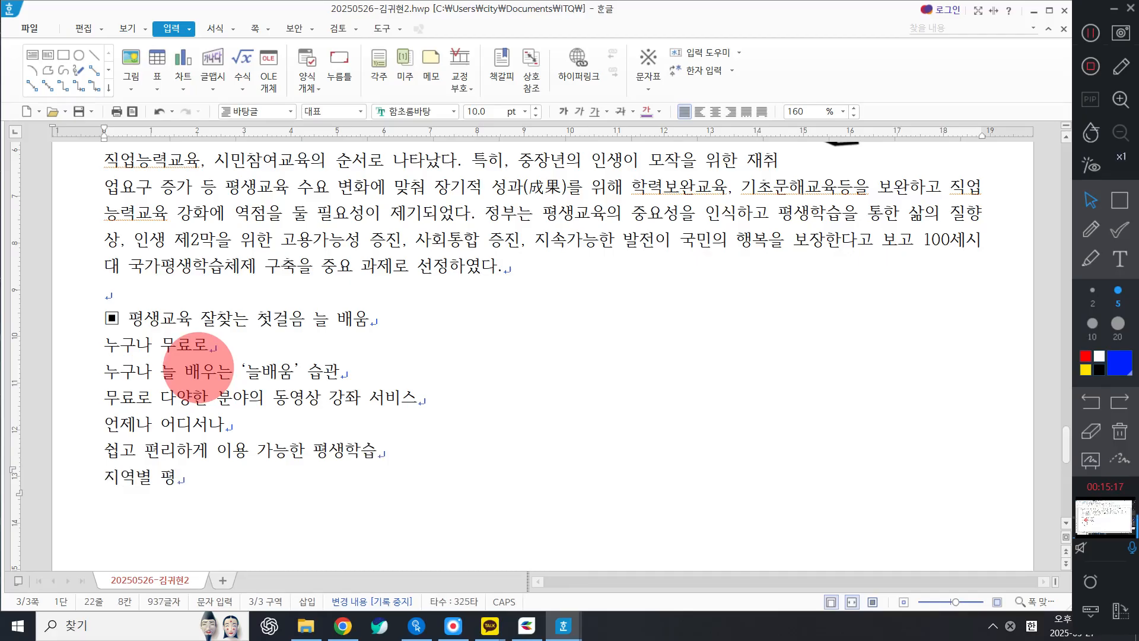
text(생교육기관 및 ㄱ)
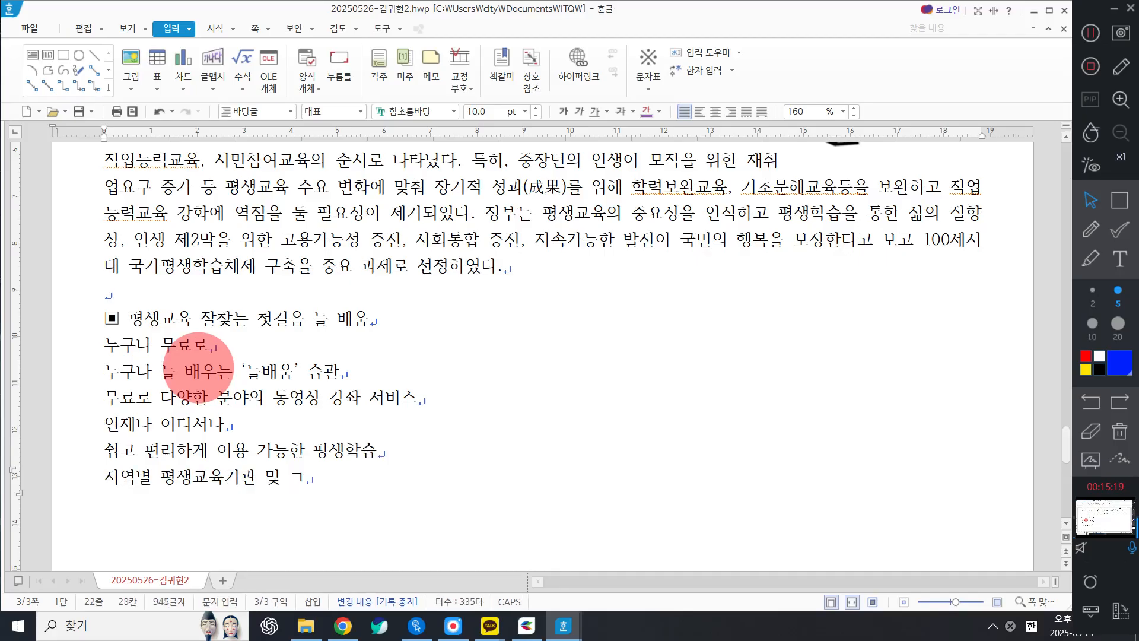
key(BackSpace)
text(강좌정보 제공)
key(Return)
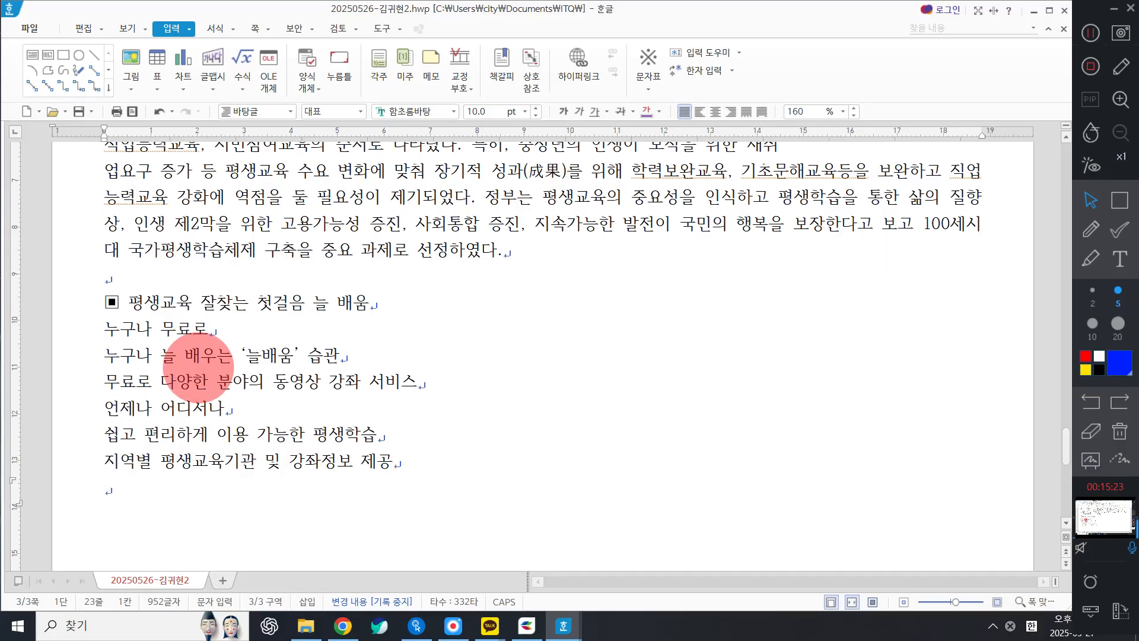
Step: Leave a blank line below the list and insert the special character ▣ as the marker for a second heading
key(ctrl+F10)
key(Return)
text(ㅁ)
key(Hangul_Hanja)
key(Down)
key(Down)
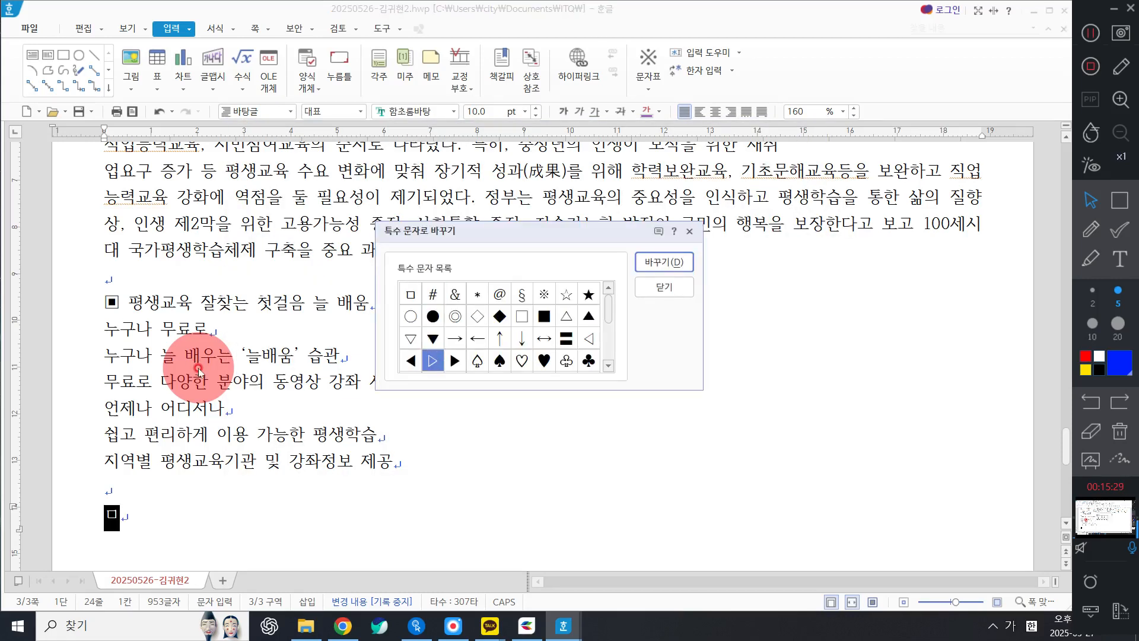
key(Right)
key(Right)
key(Right)
key(Right)
key(Up)
key(Left)
key(Up)
key(Return)
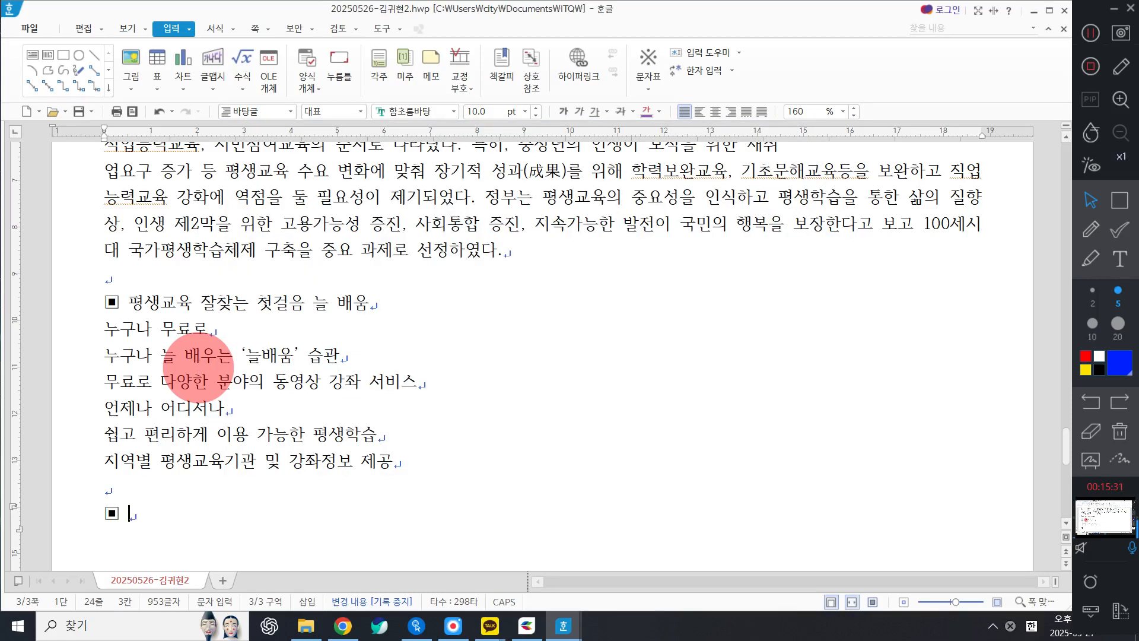
Step: Enter the heading text "평생교육 주제별 프로그램" after the ▣ marker and start a new line
text(평생교육 주제)
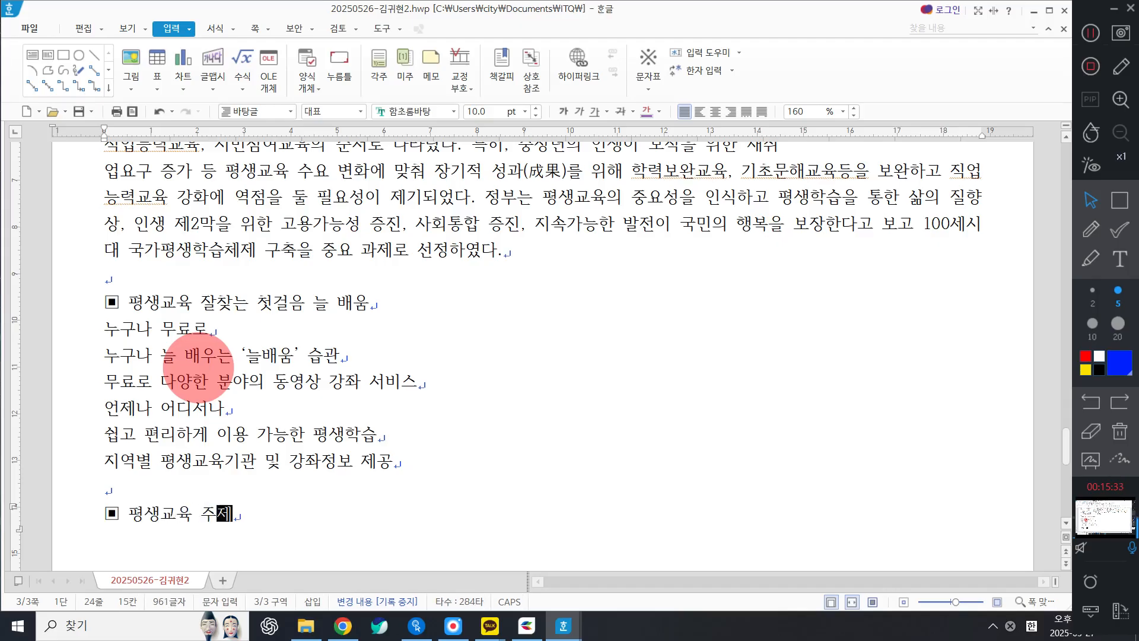
text(별 프로그램)
key(Return)
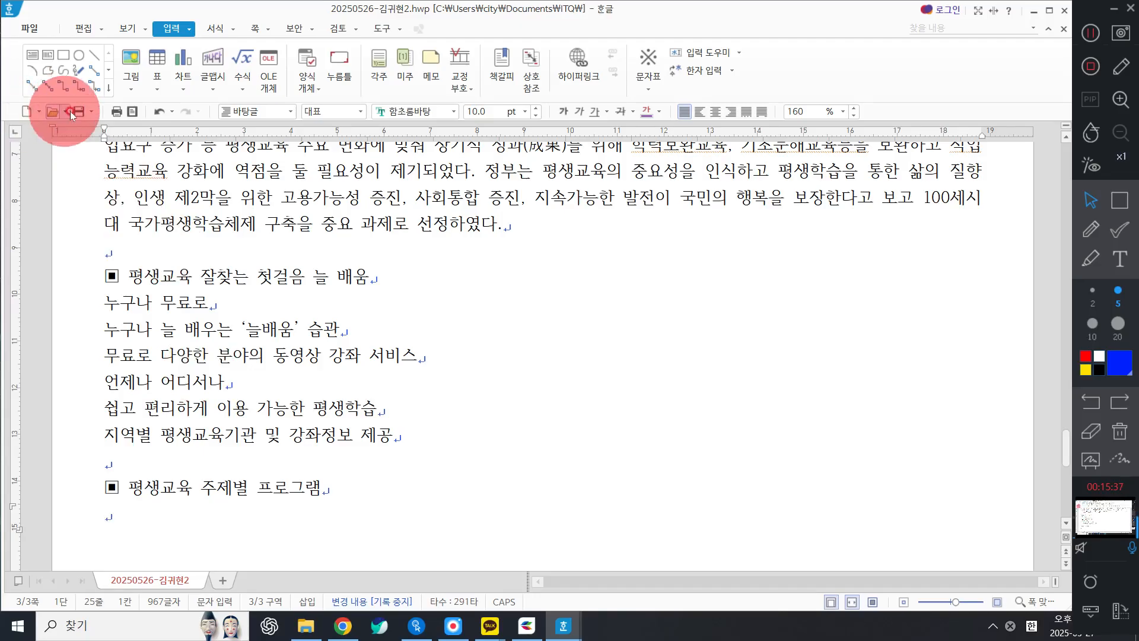
Step: Switch to File Explorer, check the saved document in the ITQ folder, and return to the document
click(29, 28)
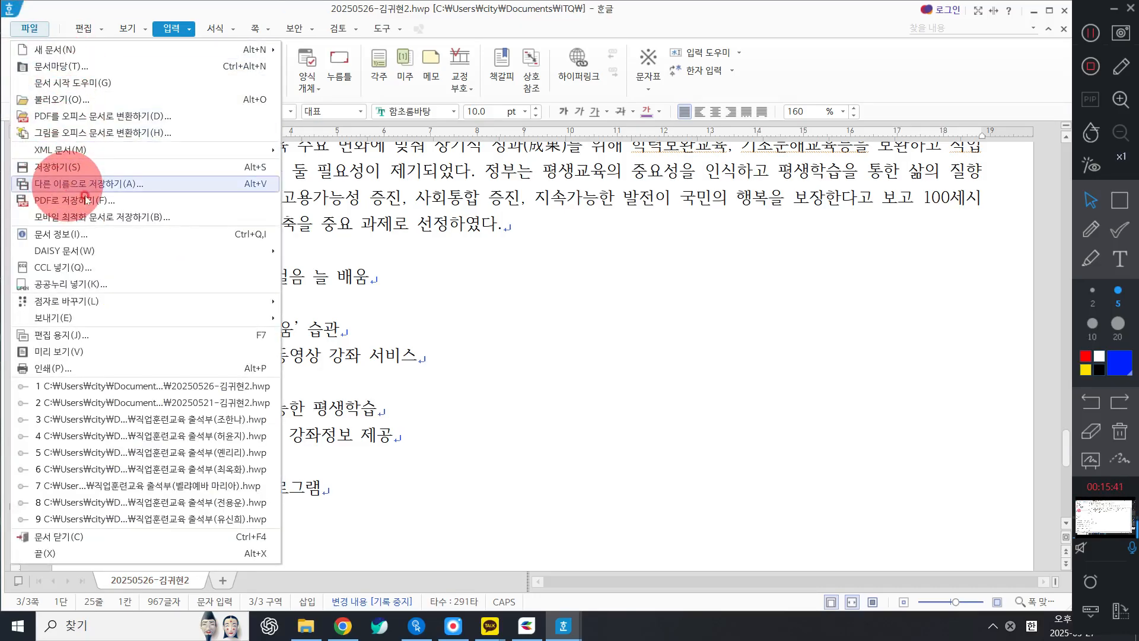
click(66, 185)
click(305, 626)
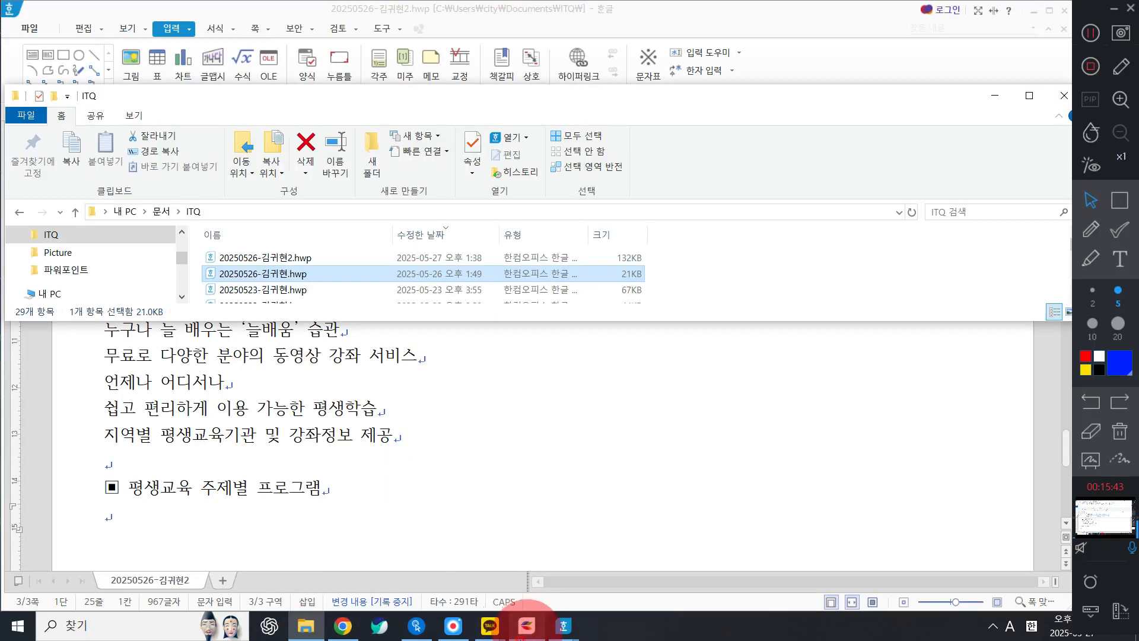
mouse_move(489, 626)
click(517, 548)
drag(291, 273, 682, 484)
click(712, 354)
click(320, 456)
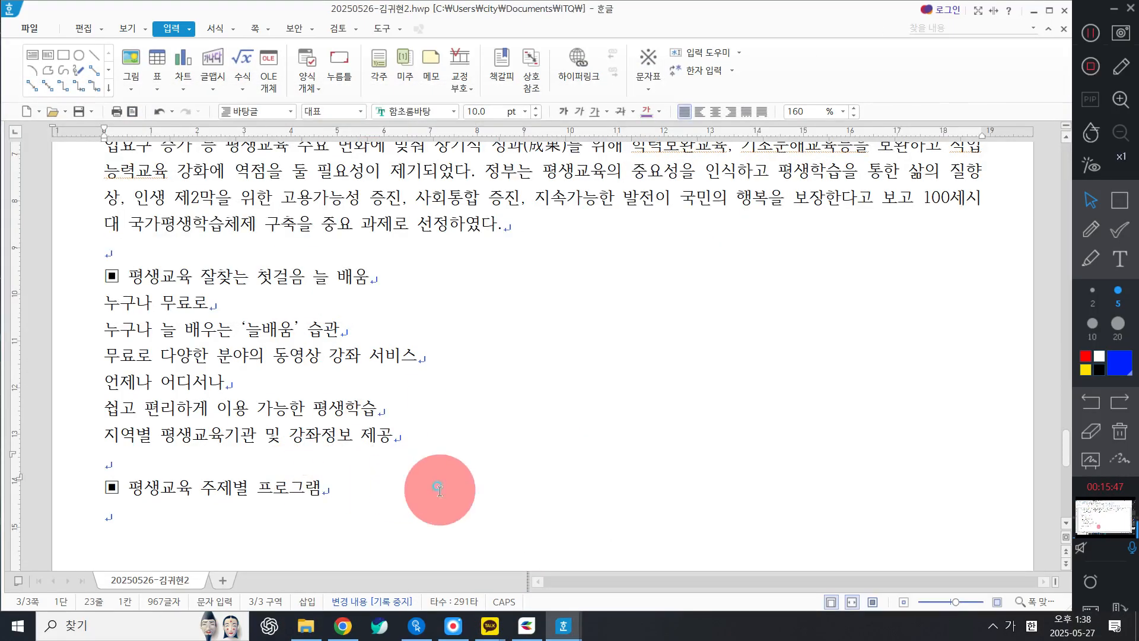
Step: Leave two blank lines below the second heading and enter "평생교육위원회" on the line after them
click(380, 523)
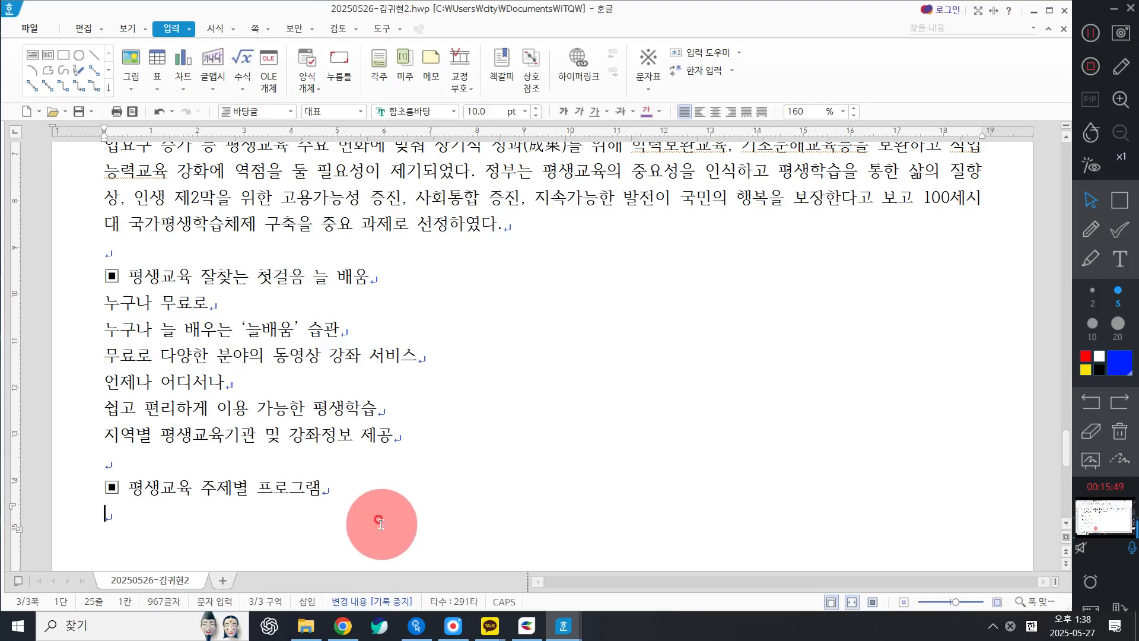
scroll(380, 523, down, 2)
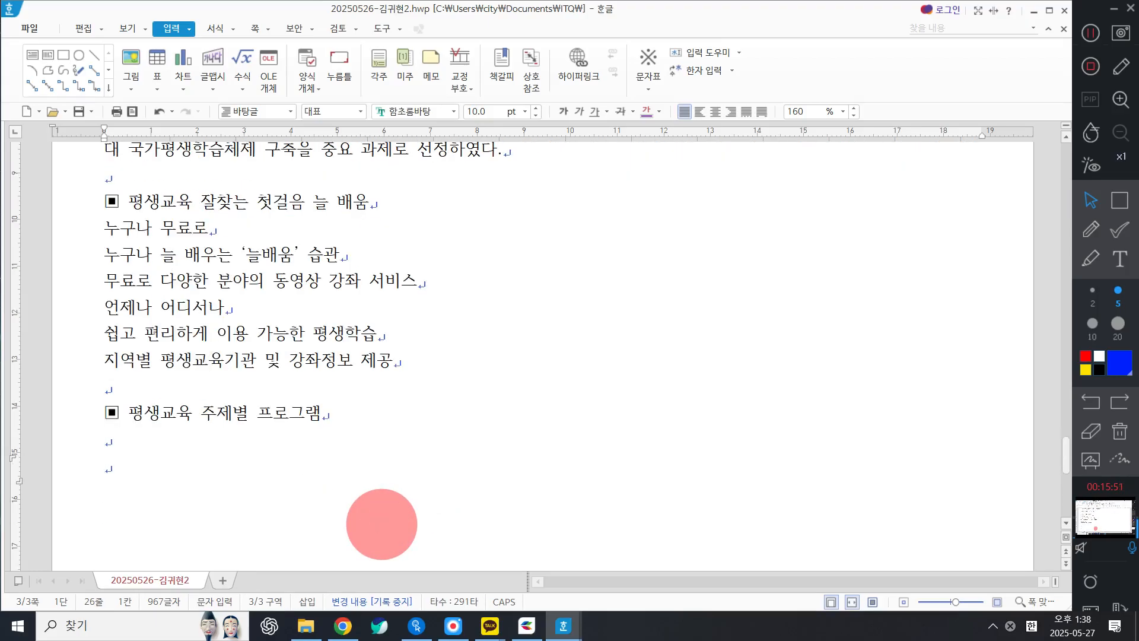
text(ㅁ)
key(BackSpace)
key(BackSpace)
key(Return)
text(평생교육)
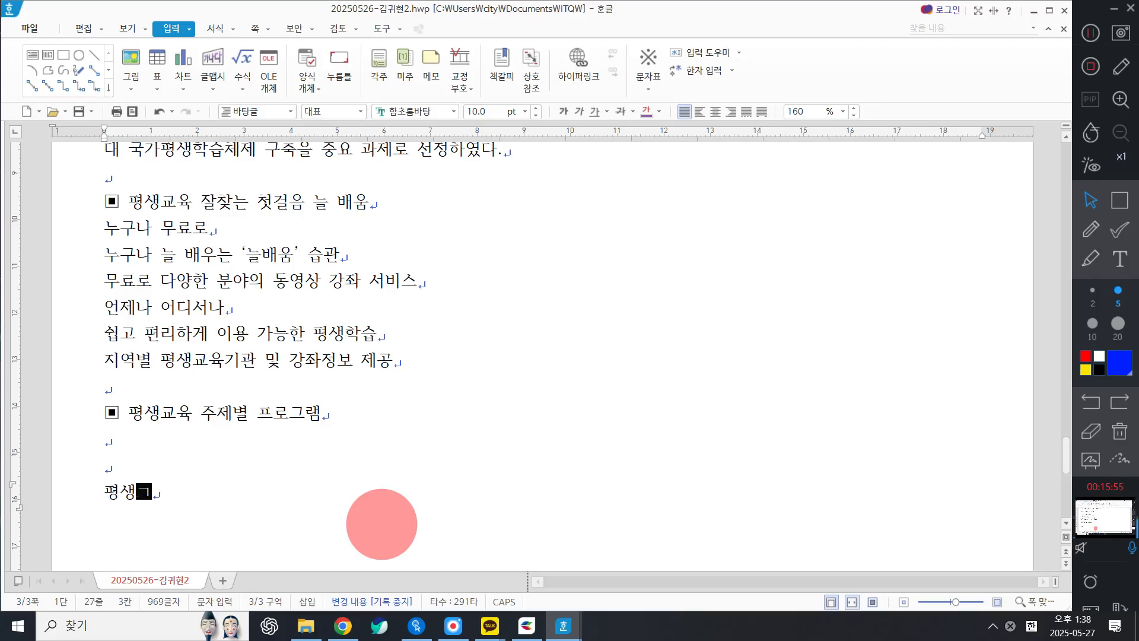
text(위원회)
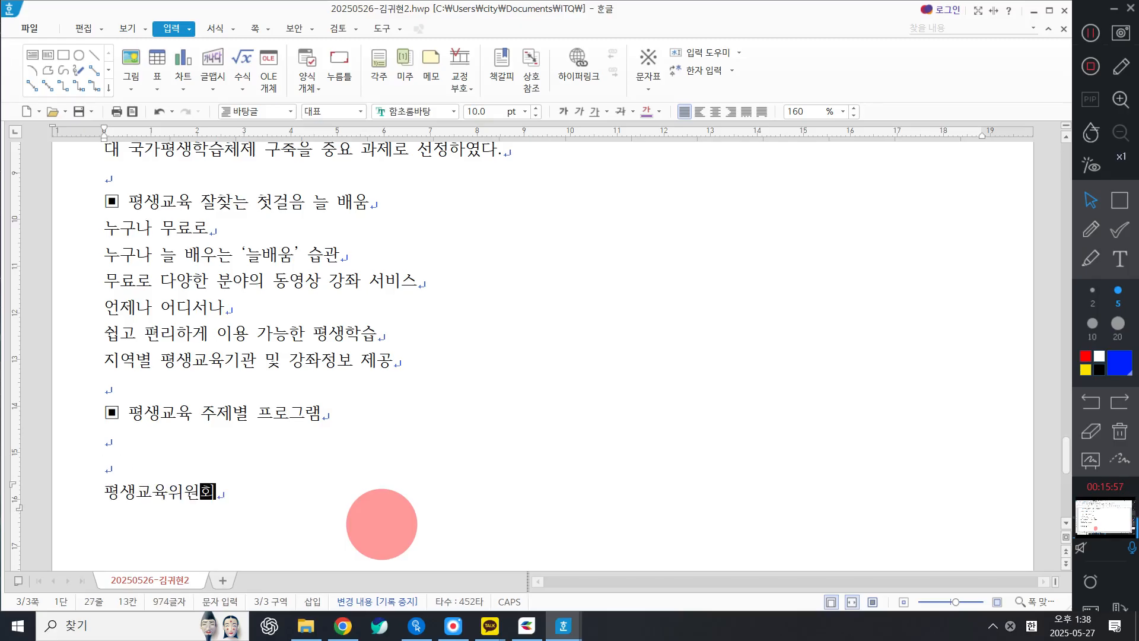
click(288, 259)
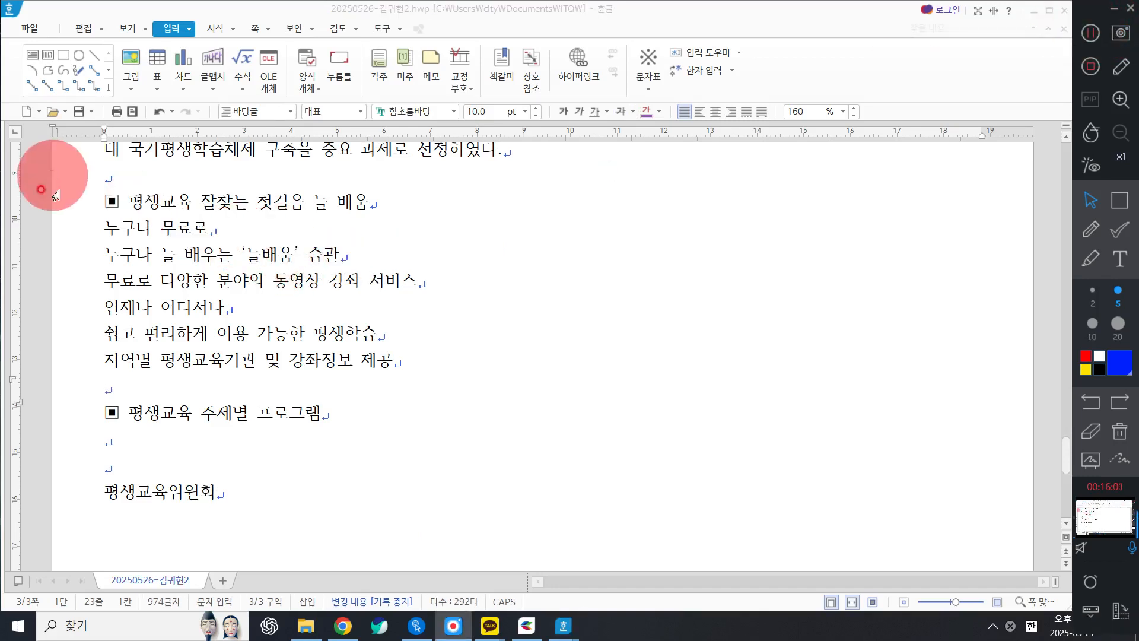
Step: Set the whole heading "▣ 평생교육 잘찾는 첫걸음 늘 배움" to the 굴림 font at 18 pt
click(64, 207)
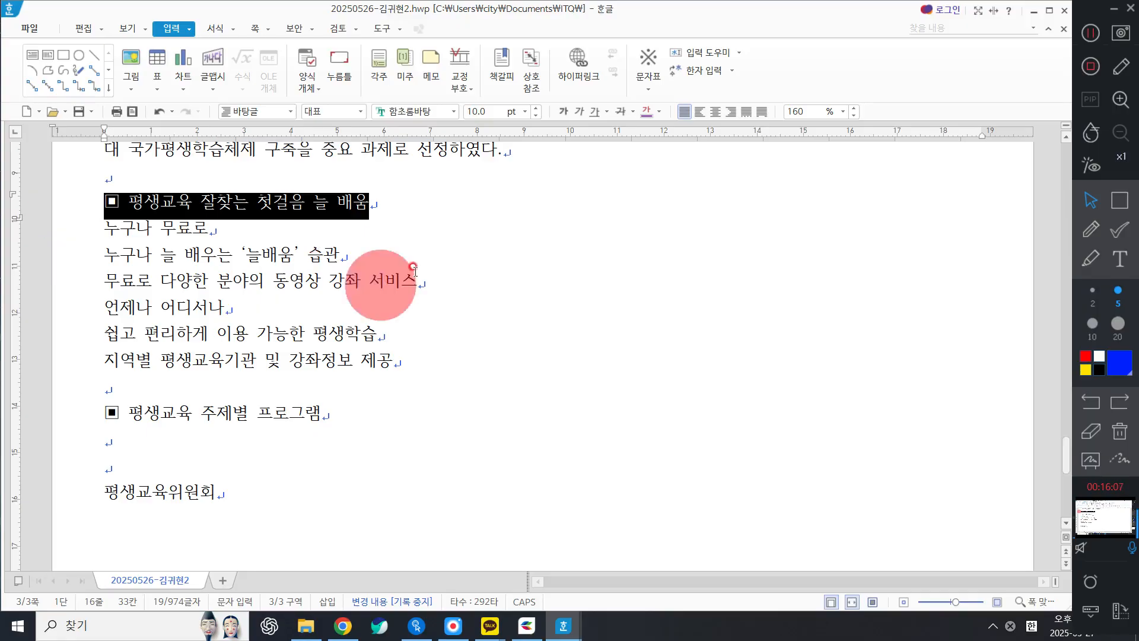
click(433, 112)
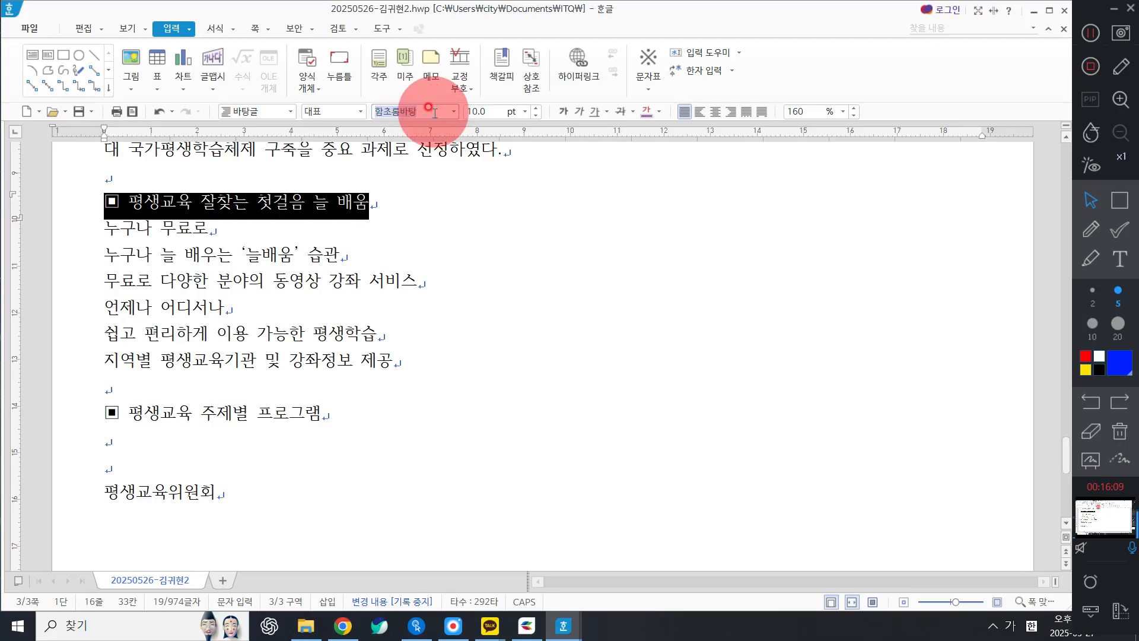
text(굴림)
key(Return)
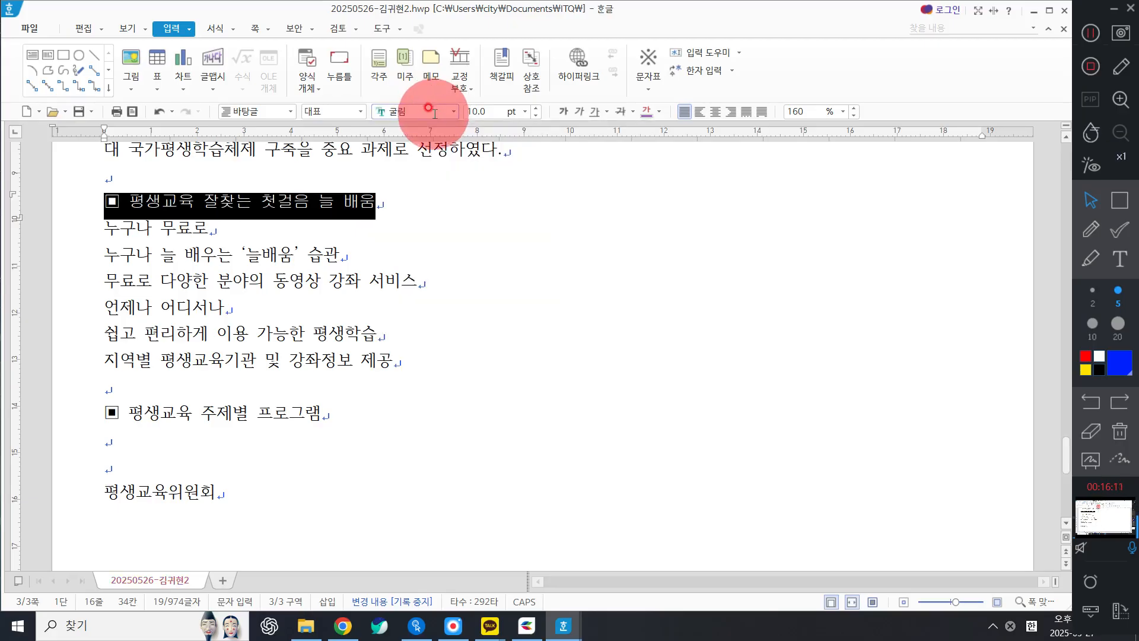
click(484, 110)
text(18)
key(Return)
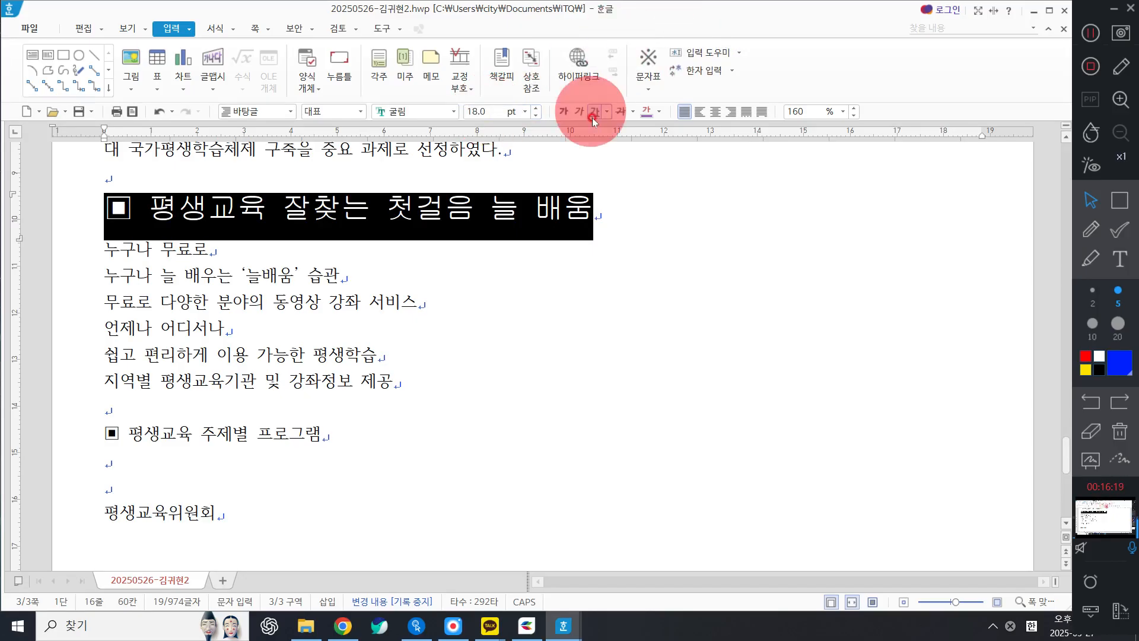
click(453, 225)
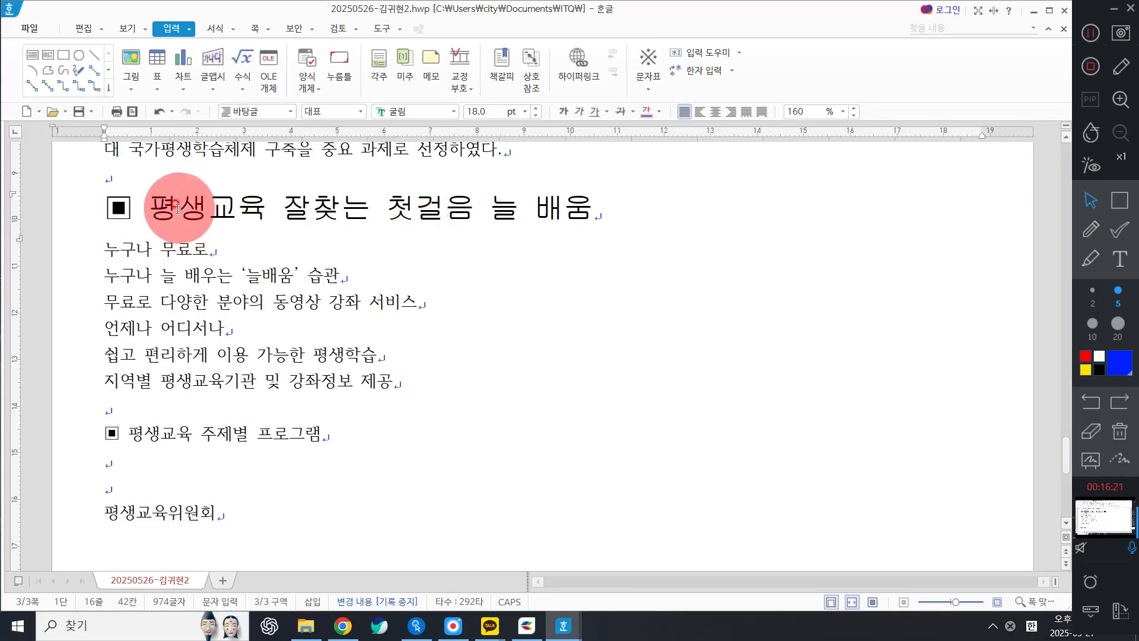
Step: Give the heading text "평생교육 잘찾는 첫걸음 늘 배움", without its ▣ marker, a white font colour and blue shading
drag(151, 210, 618, 224)
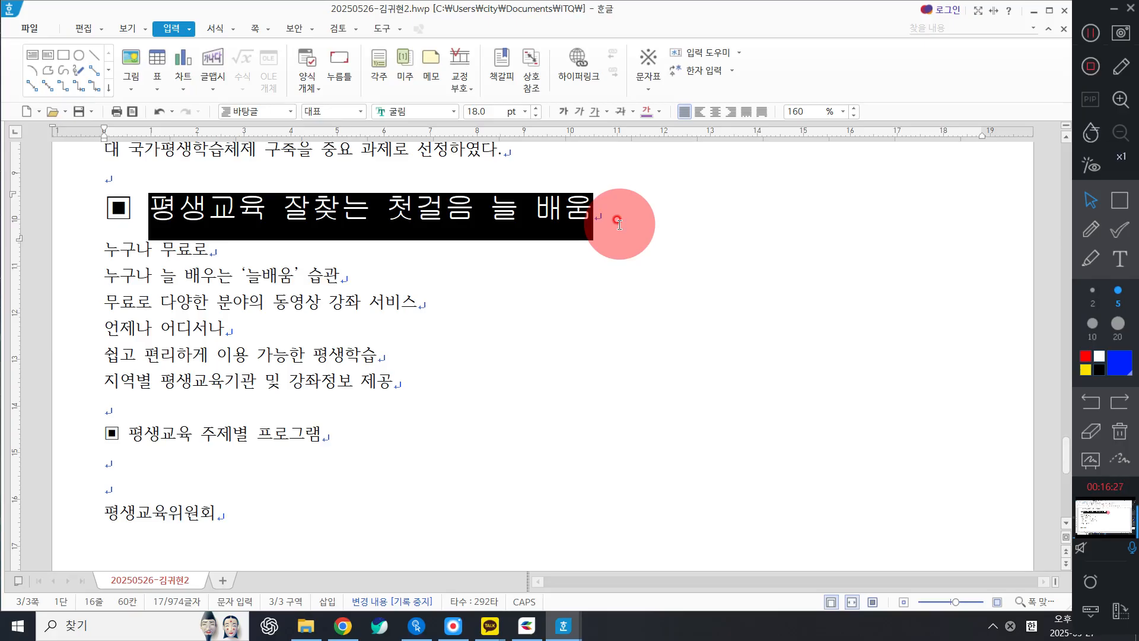
drag(619, 224, 623, 222)
right_click(626, 243)
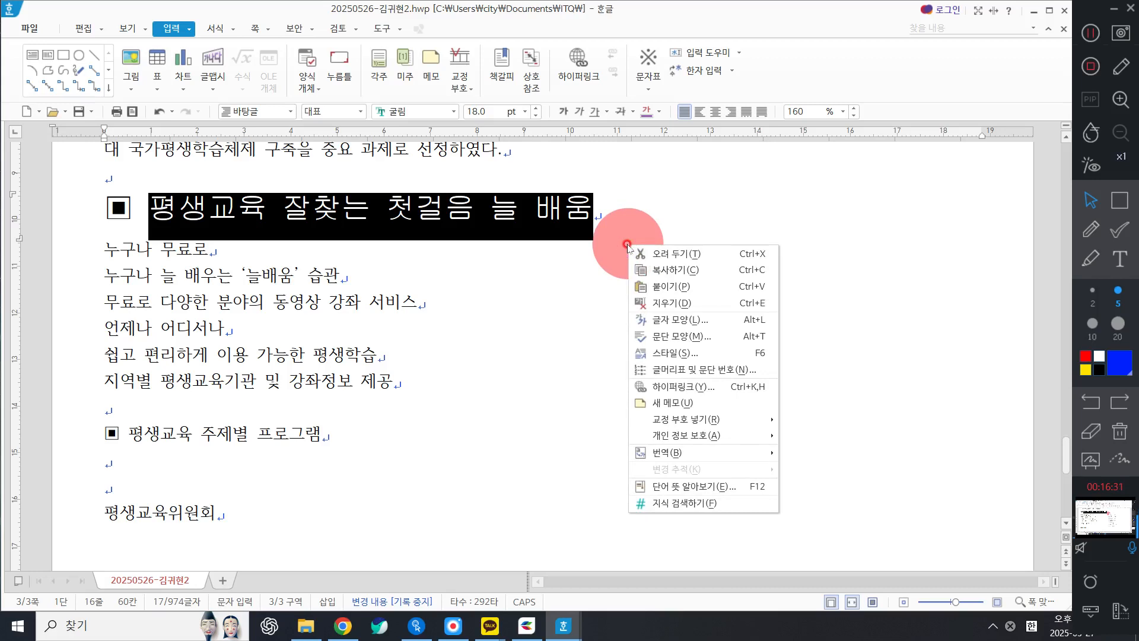
click(709, 317)
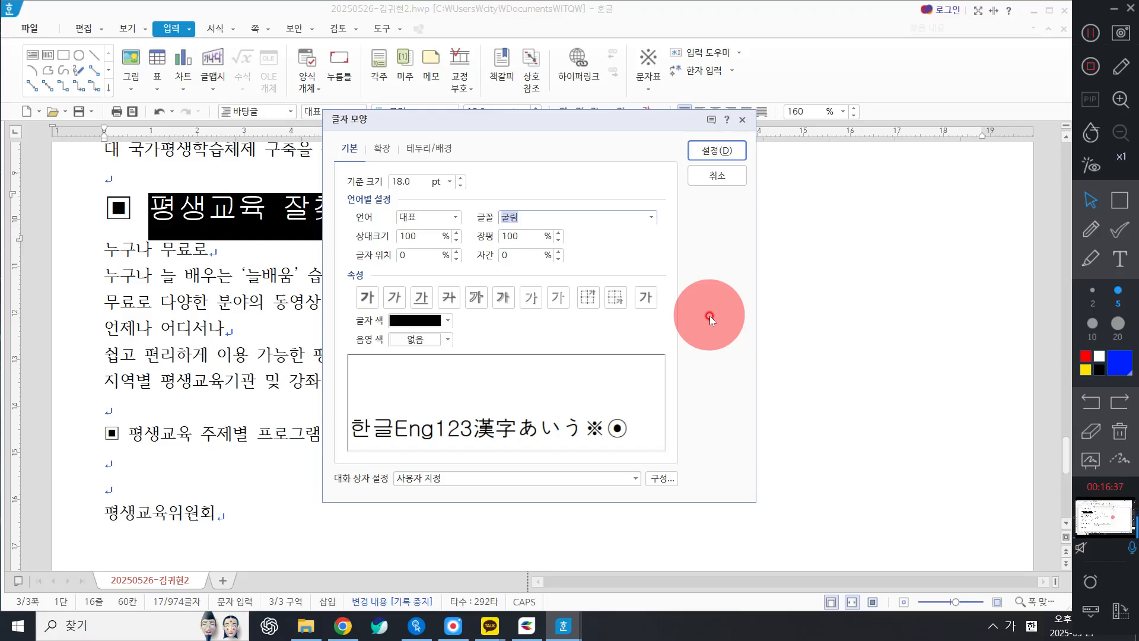
click(424, 324)
click(340, 372)
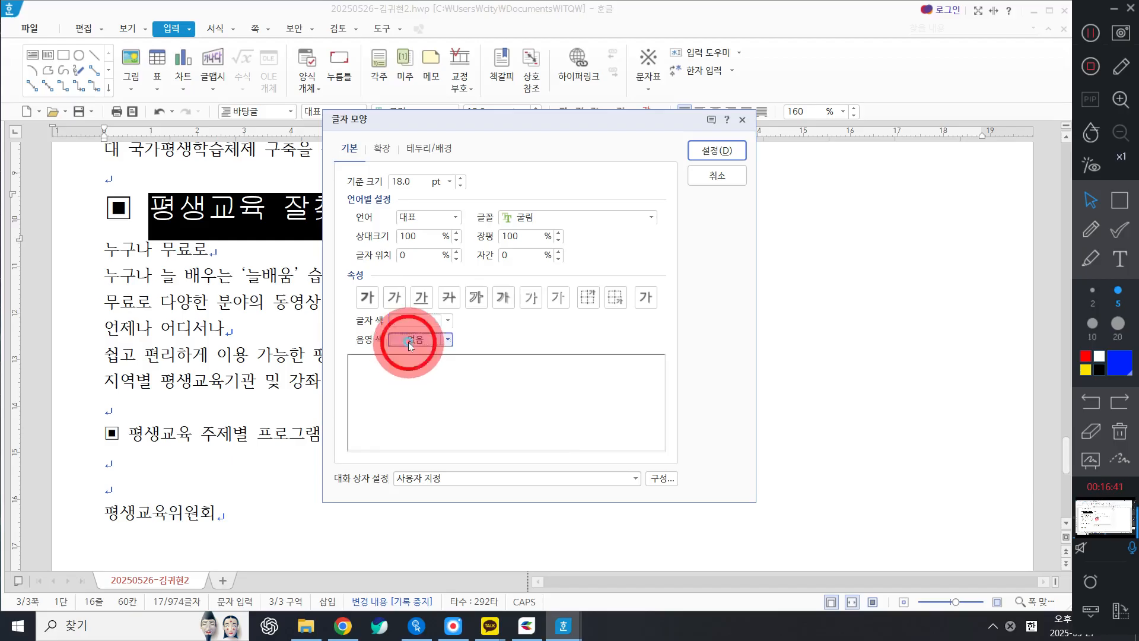
click(409, 342)
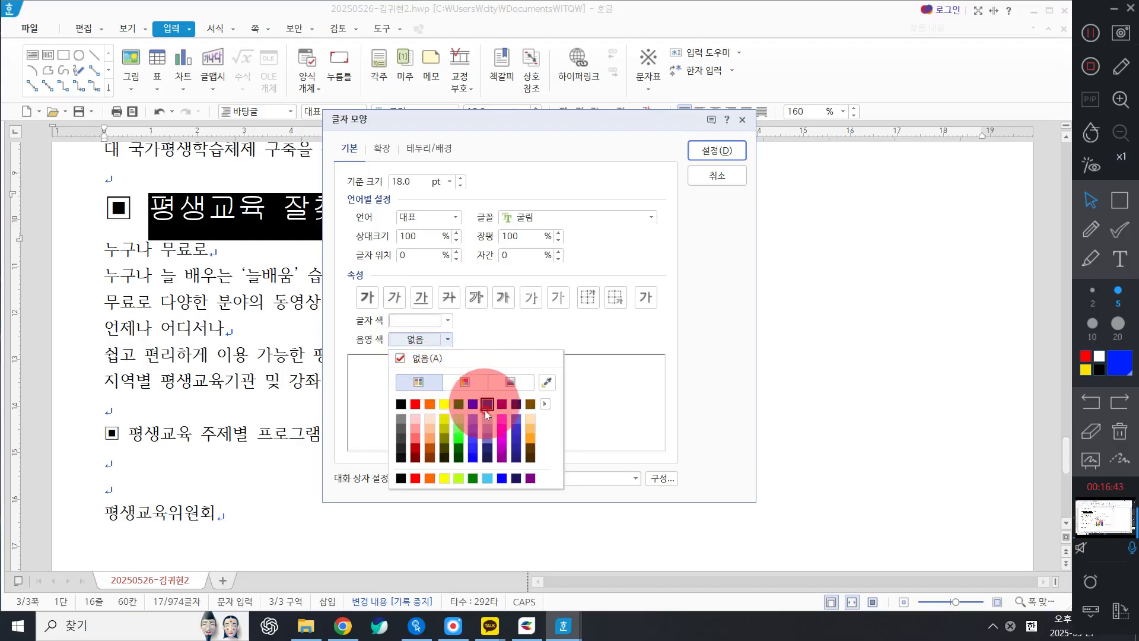
click(472, 442)
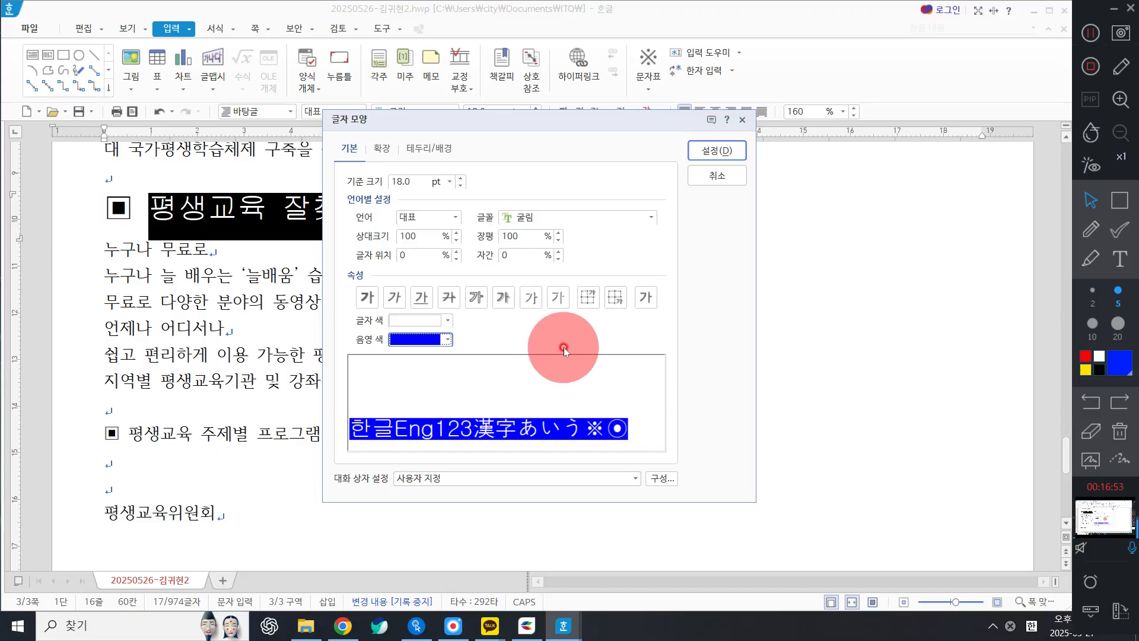
click(718, 151)
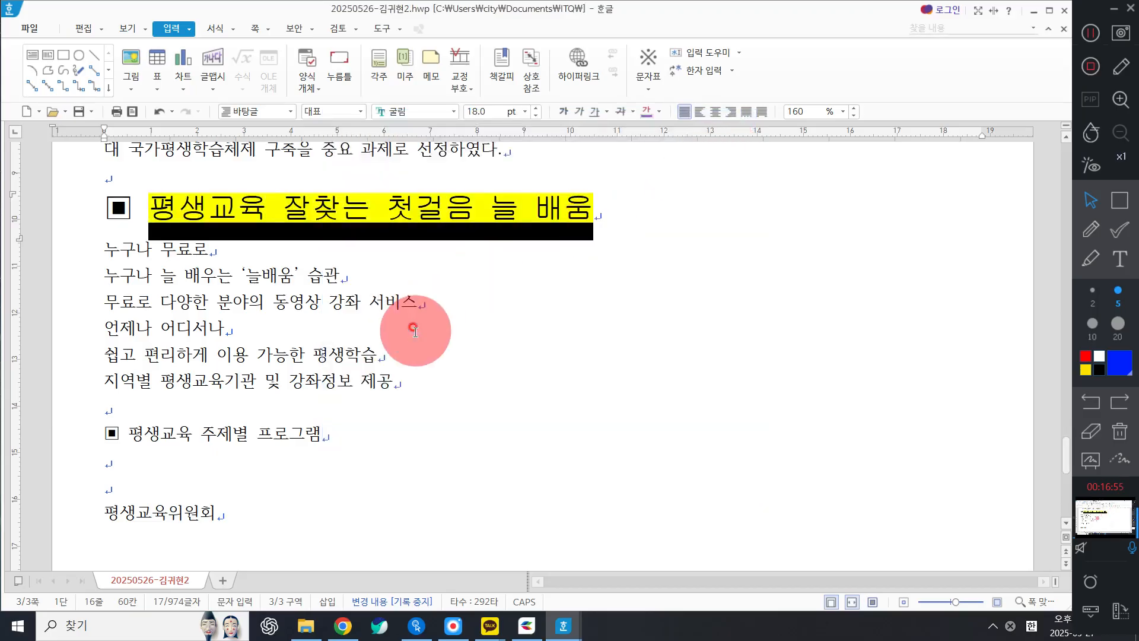
click(439, 327)
Step: Set the whole heading "▣ 평생교육 주제별 프로그램" to the 굴림 font at 18 pt
click(58, 439)
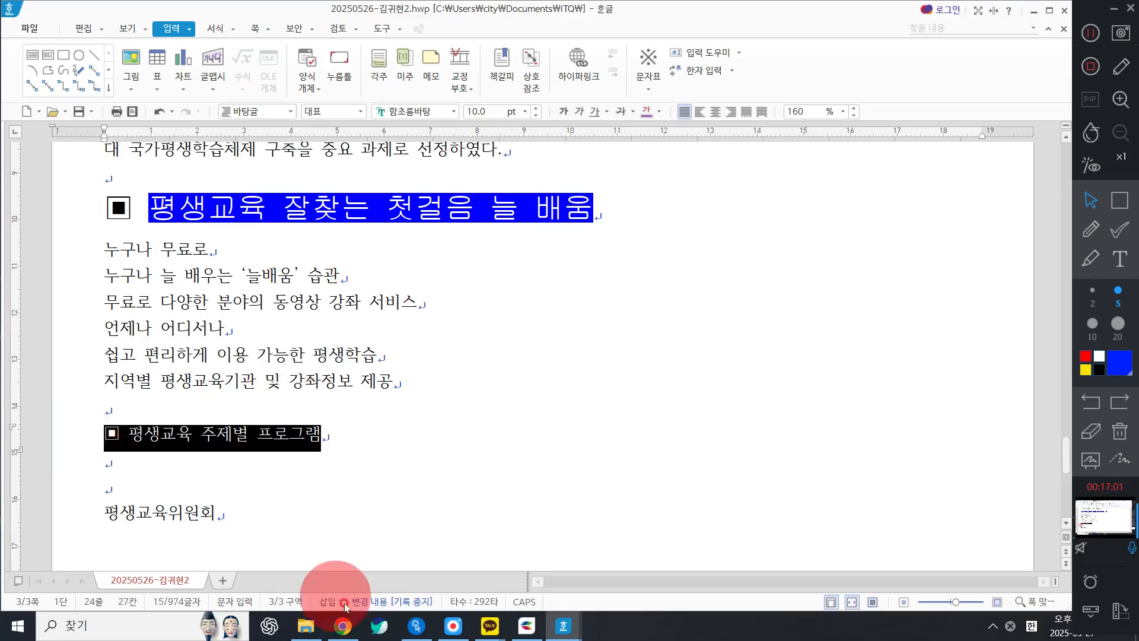
click(436, 109)
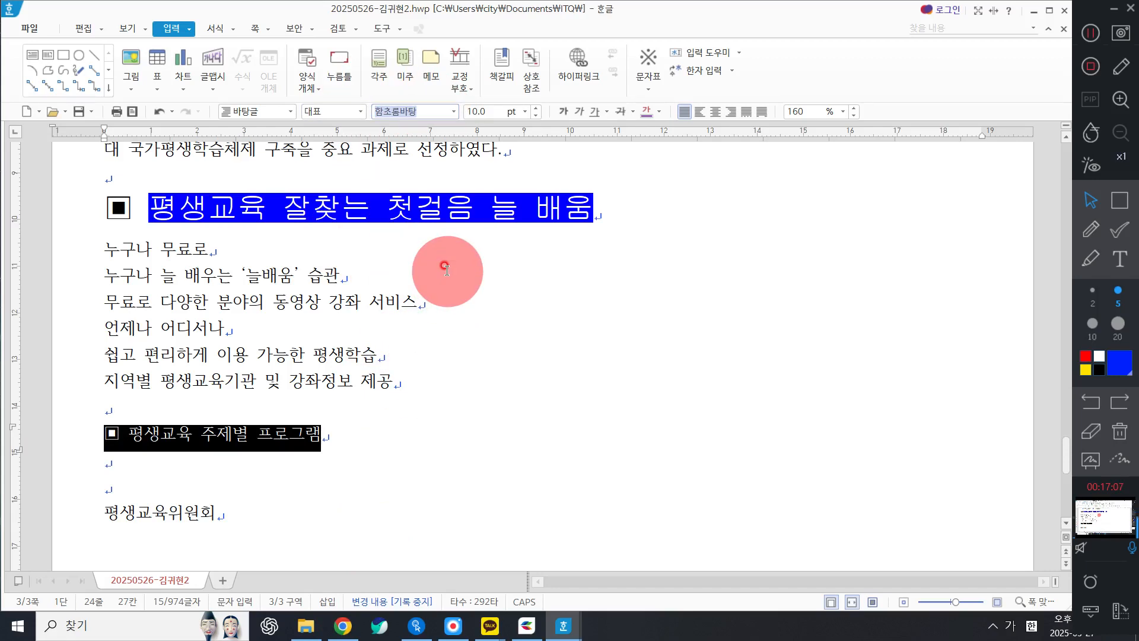
text(굴림)
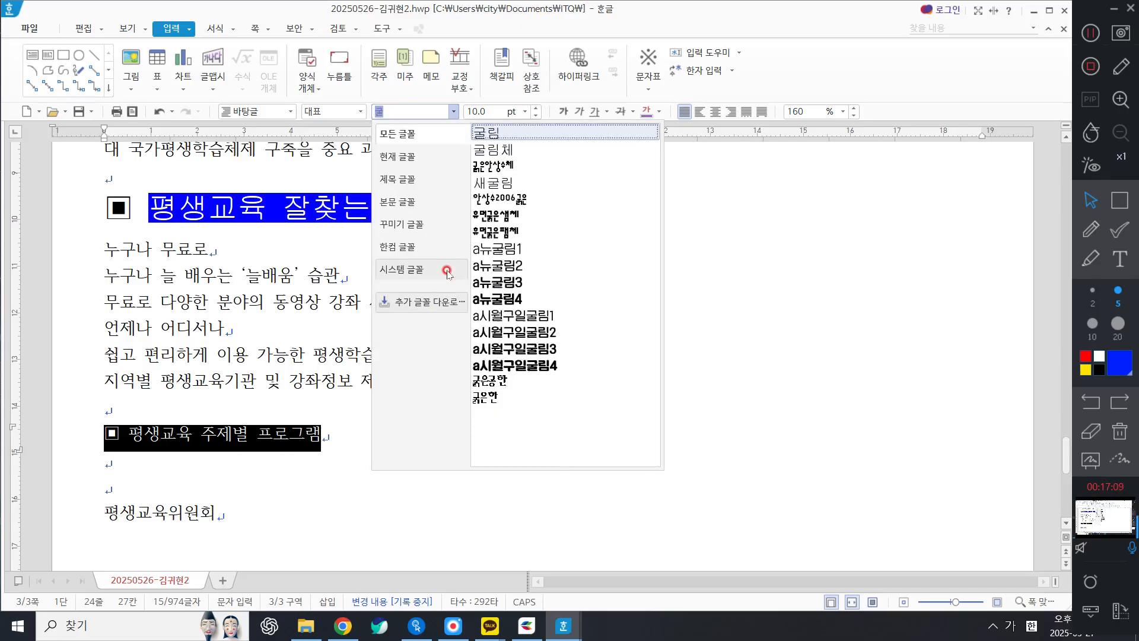
key(Return)
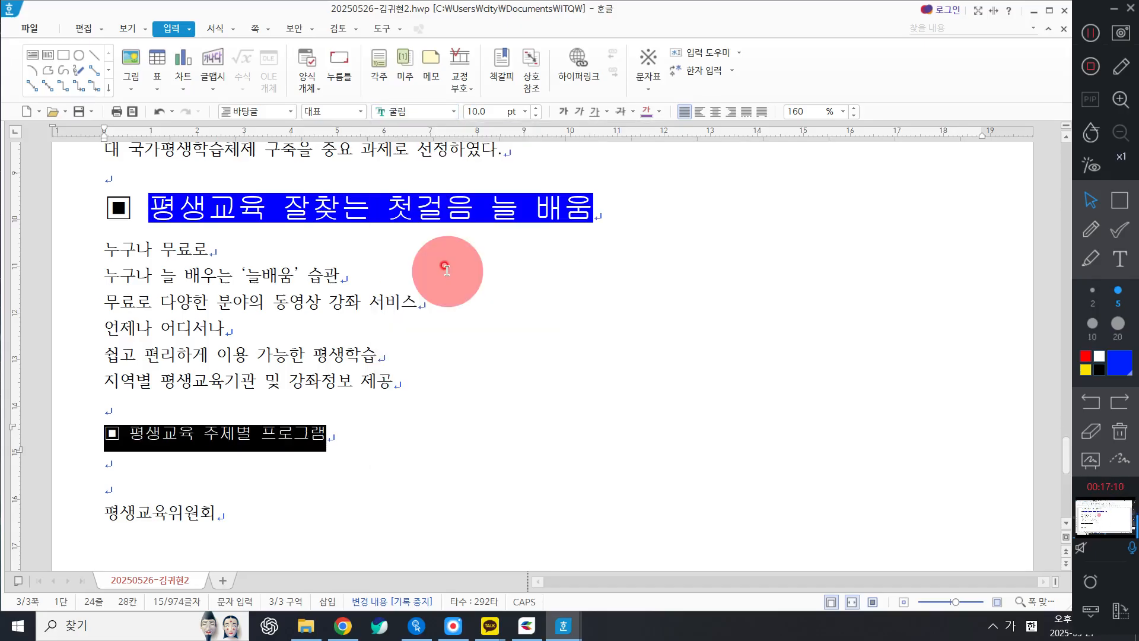
click(484, 111)
text(18)
key(Return)
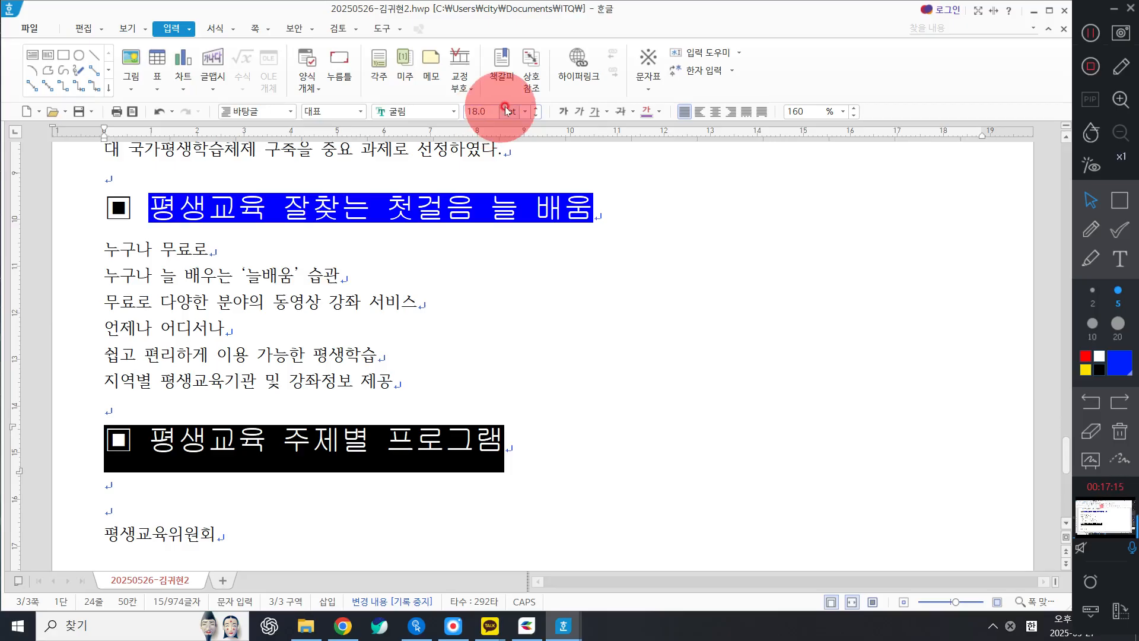
Step: Italicize the heading text "평생교육 주제별 프로그램", leaving out its ▣ marker
click(332, 456)
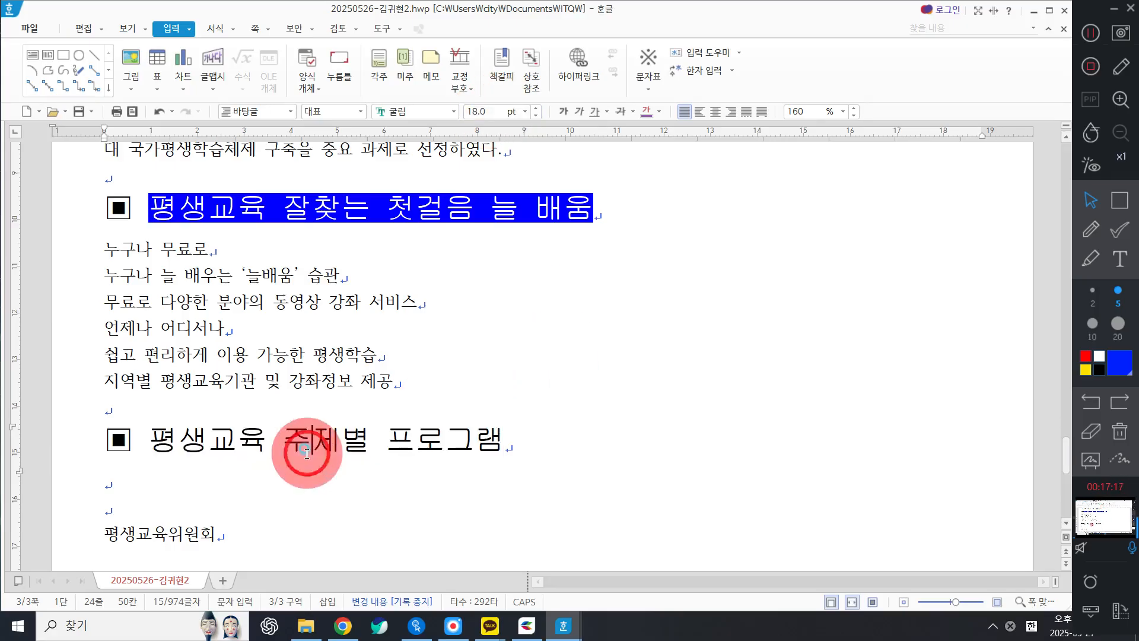
drag(151, 444, 511, 439)
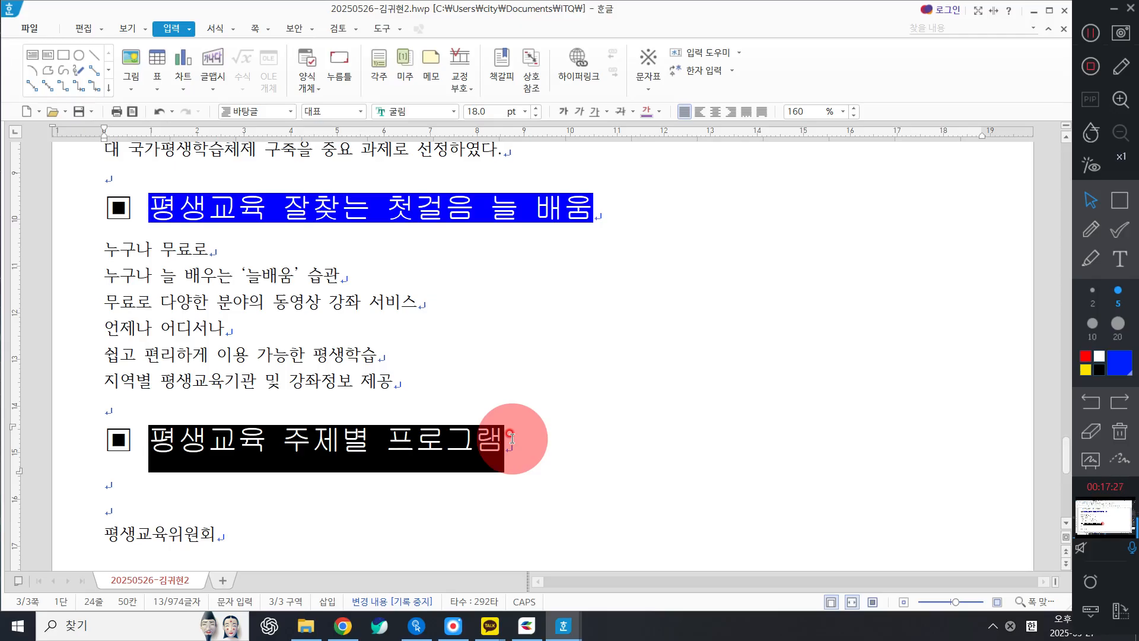
click(578, 112)
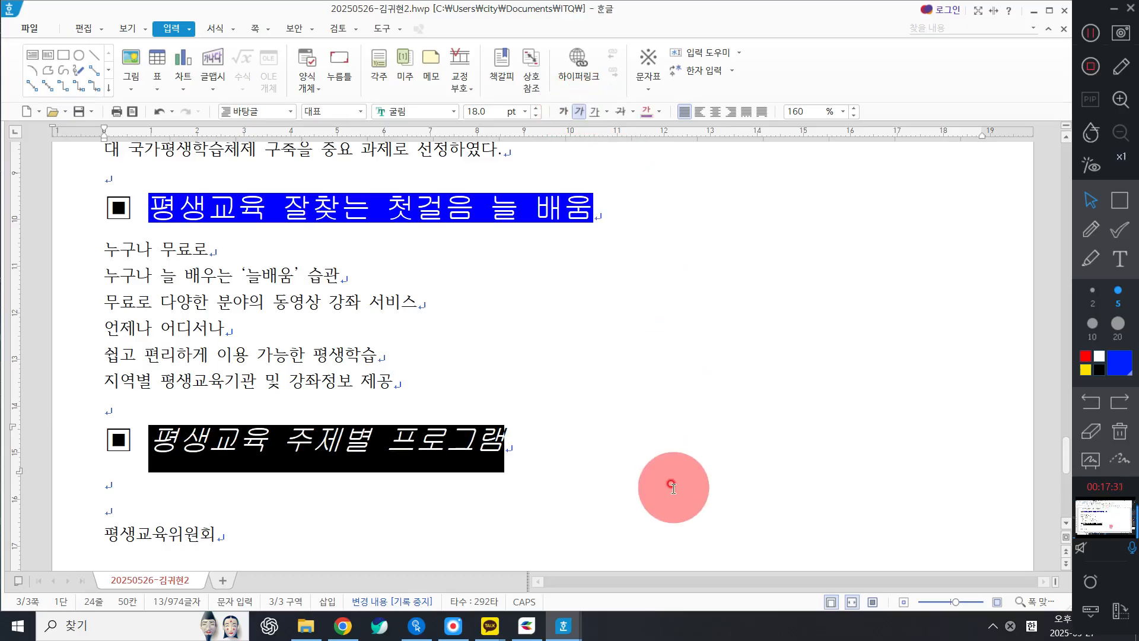
click(535, 487)
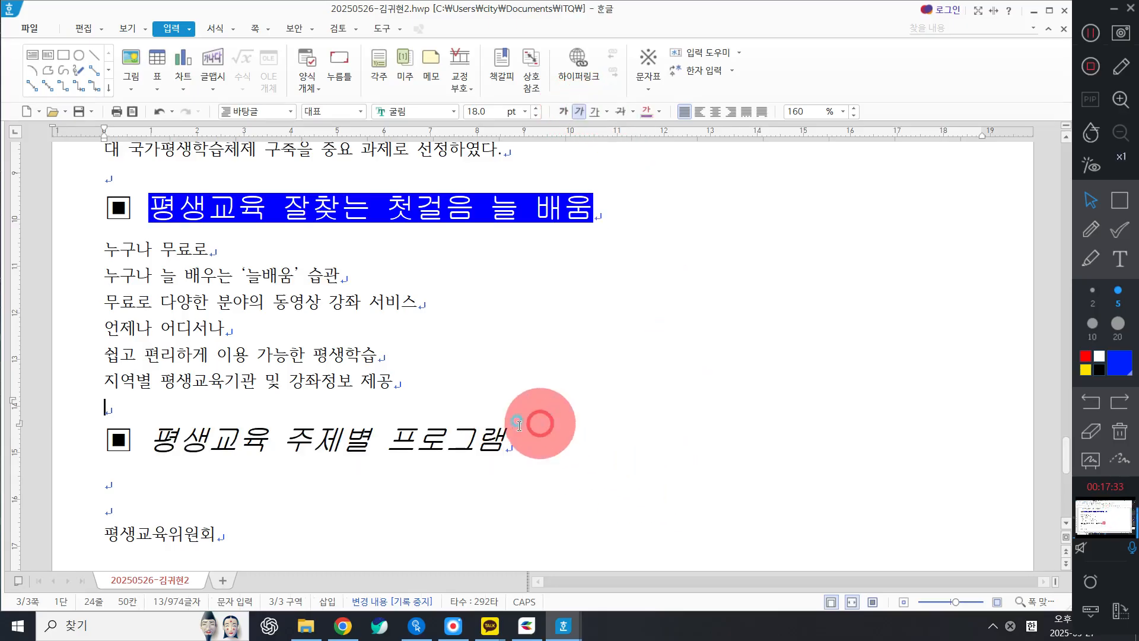
Step: Add hollow-circle emphasis marks above the characters of "평생교육" in the italic heading through the character shape settings
drag(156, 441, 264, 445)
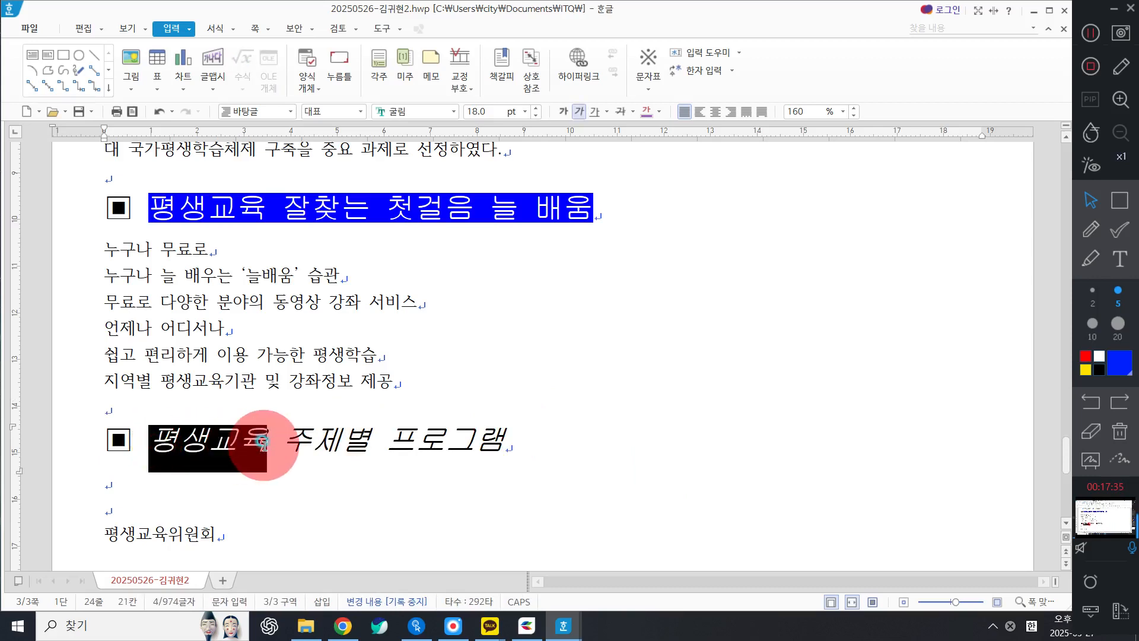
key(F9)
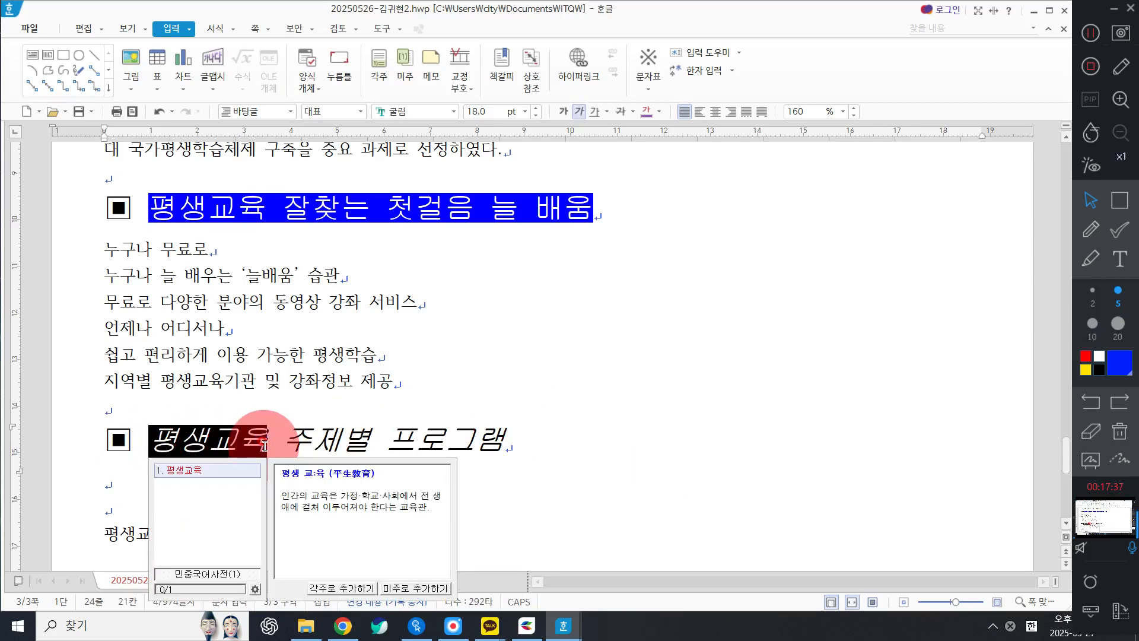
right_click(329, 393)
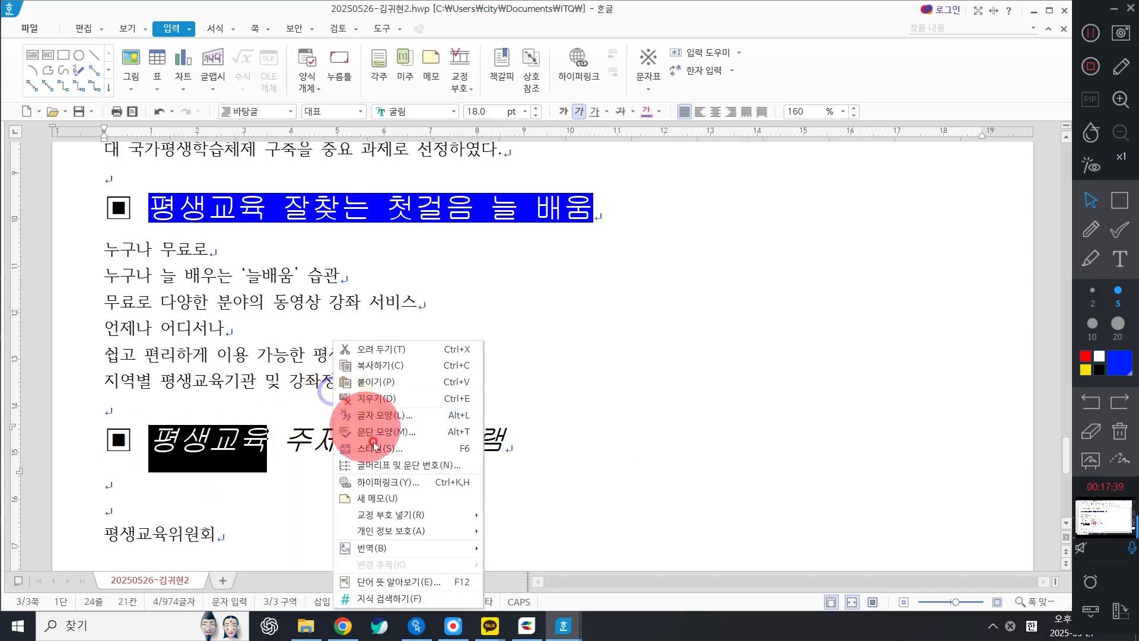
click(374, 415)
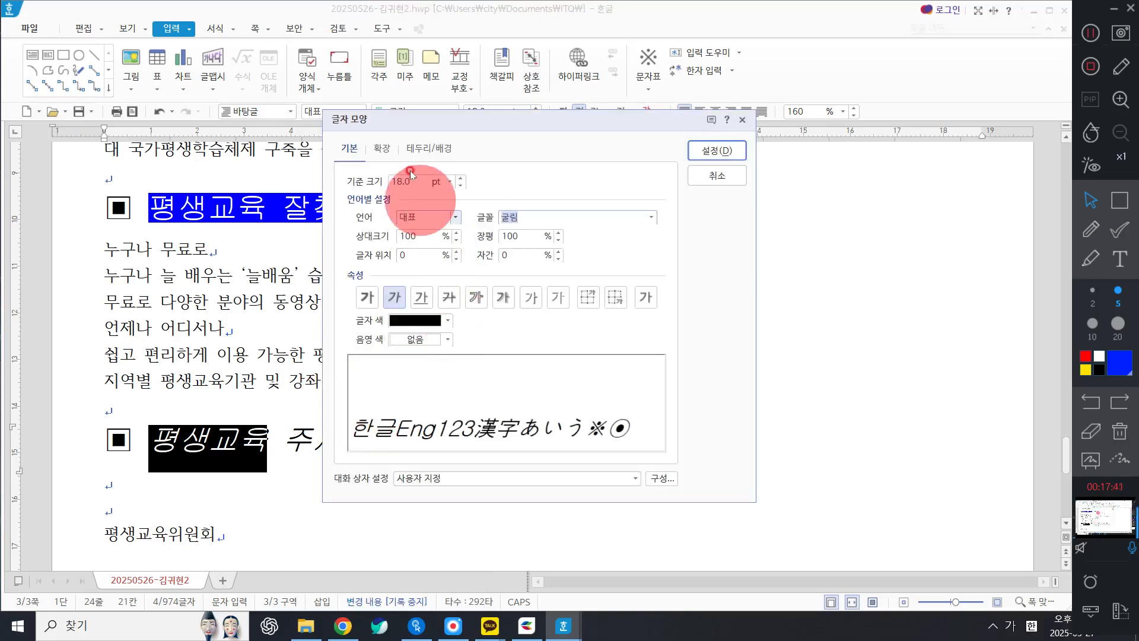
click(382, 148)
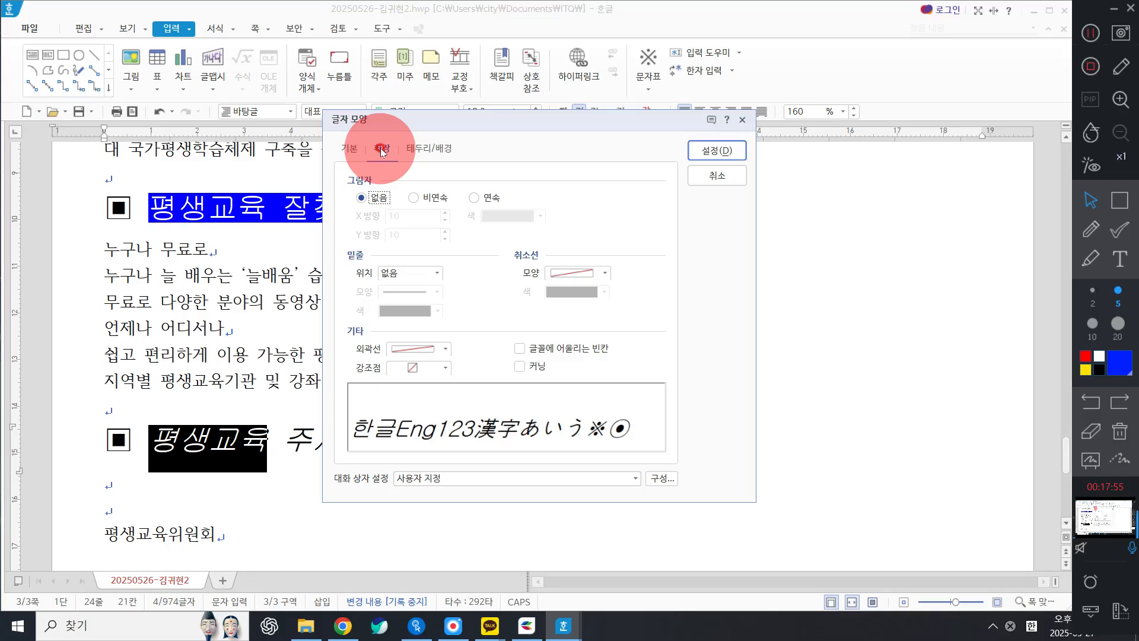
click(436, 368)
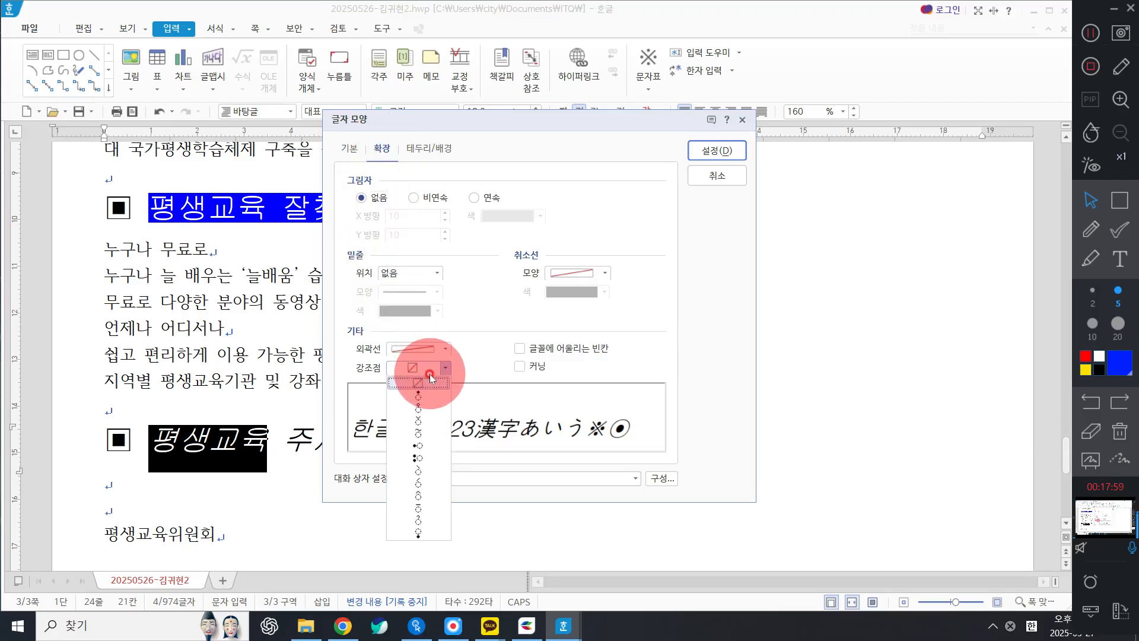
click(432, 412)
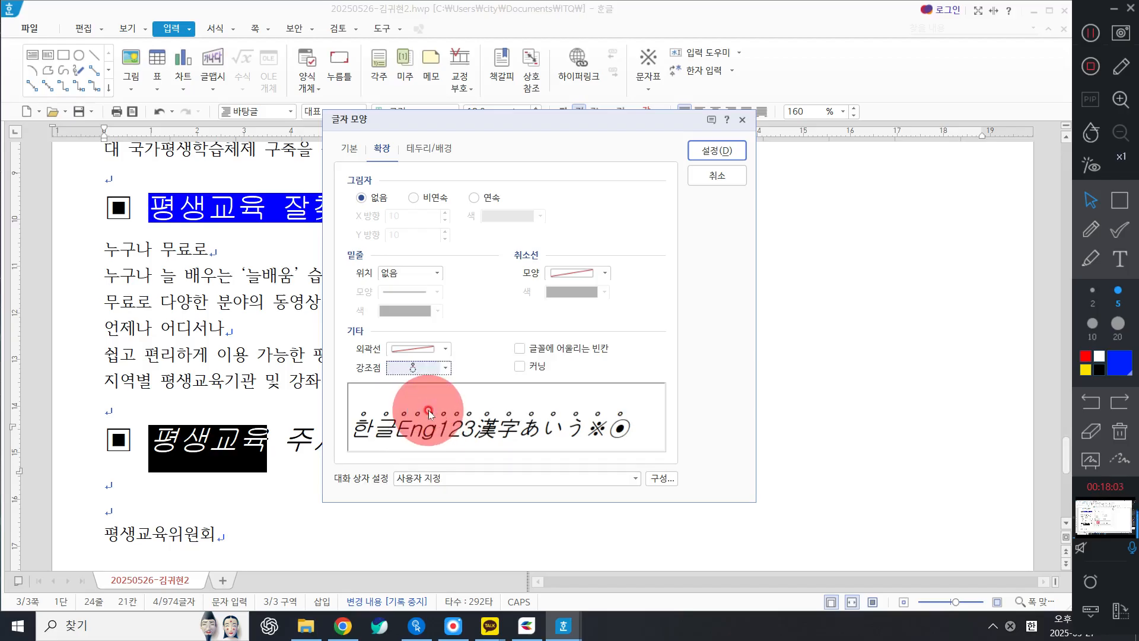
click(722, 151)
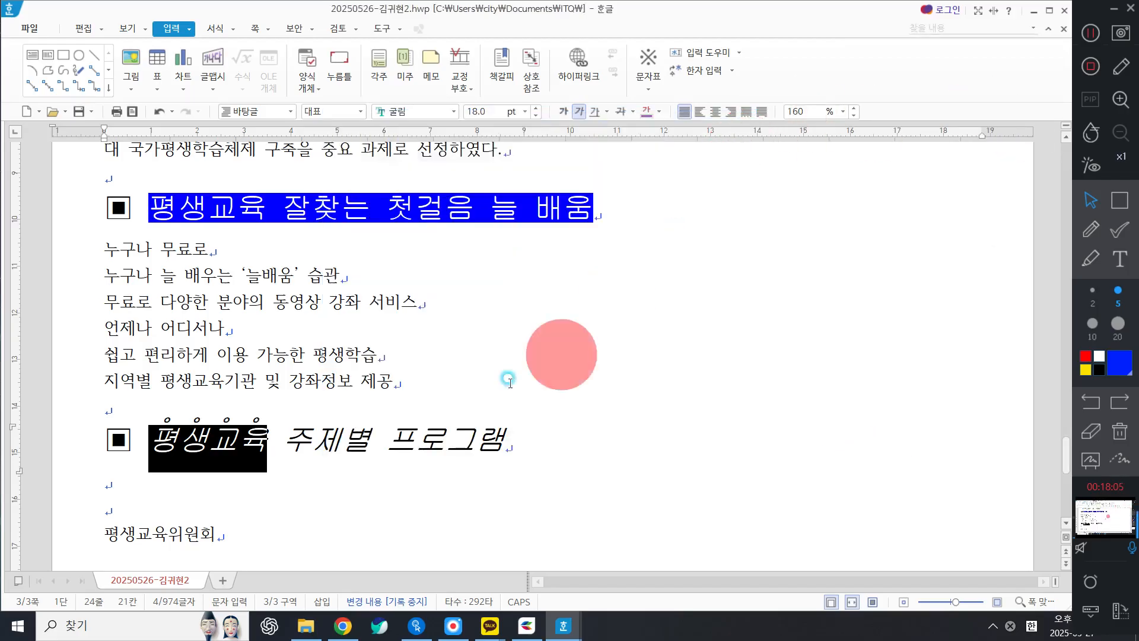
Step: Add the same hollow-circle emphasis marks above the word "프로그램" in the italic heading
drag(384, 447, 507, 460)
key(F9)
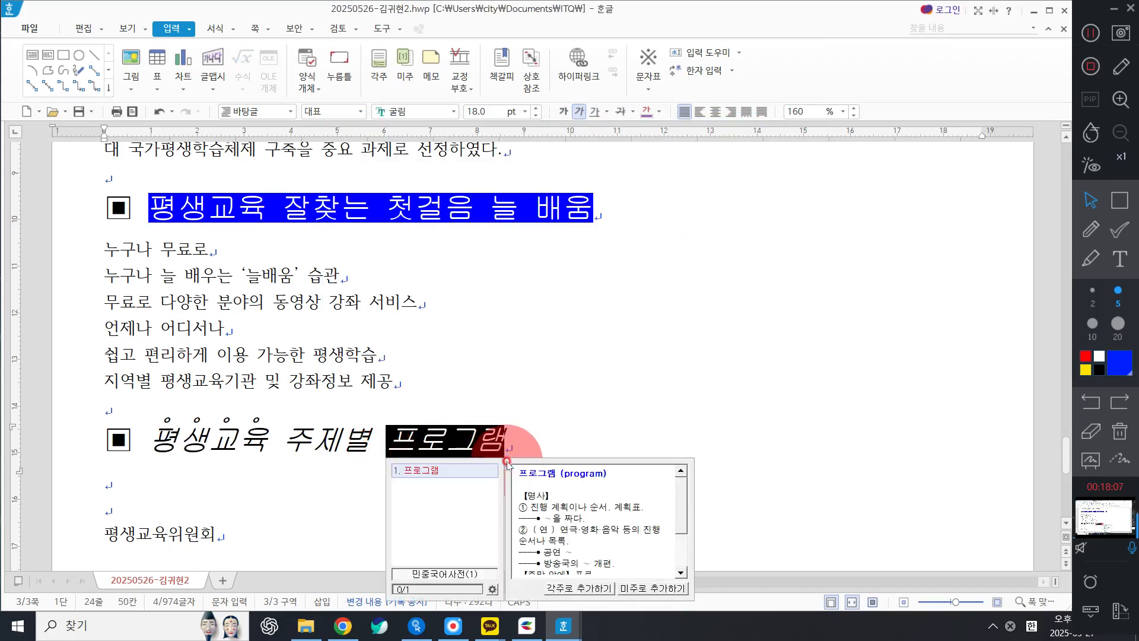
click(470, 348)
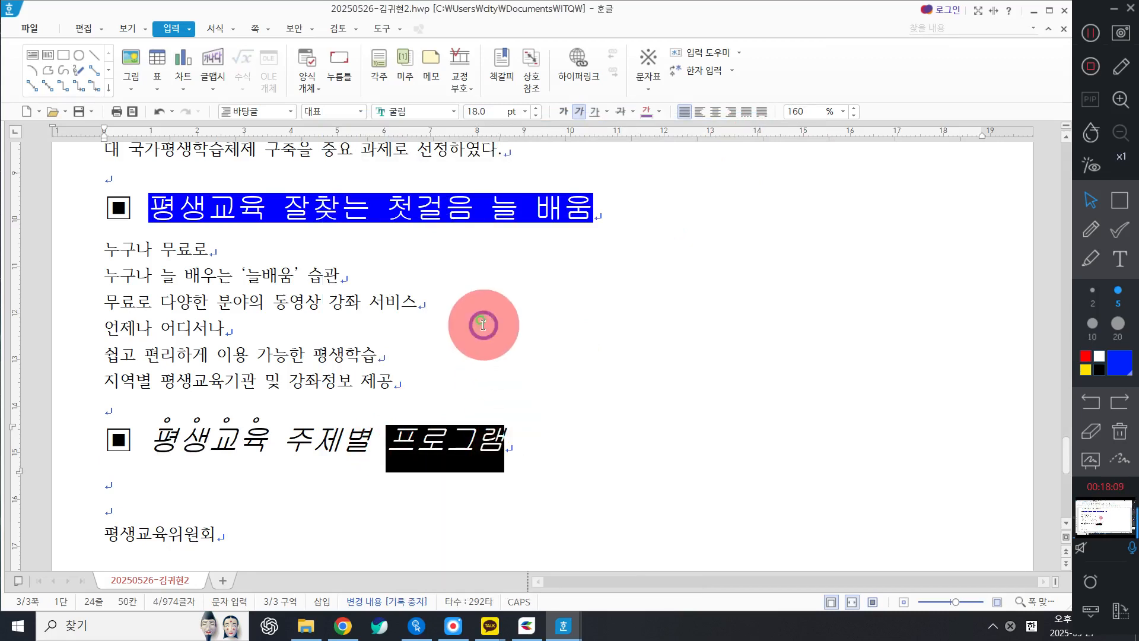
right_click(483, 326)
click(534, 401)
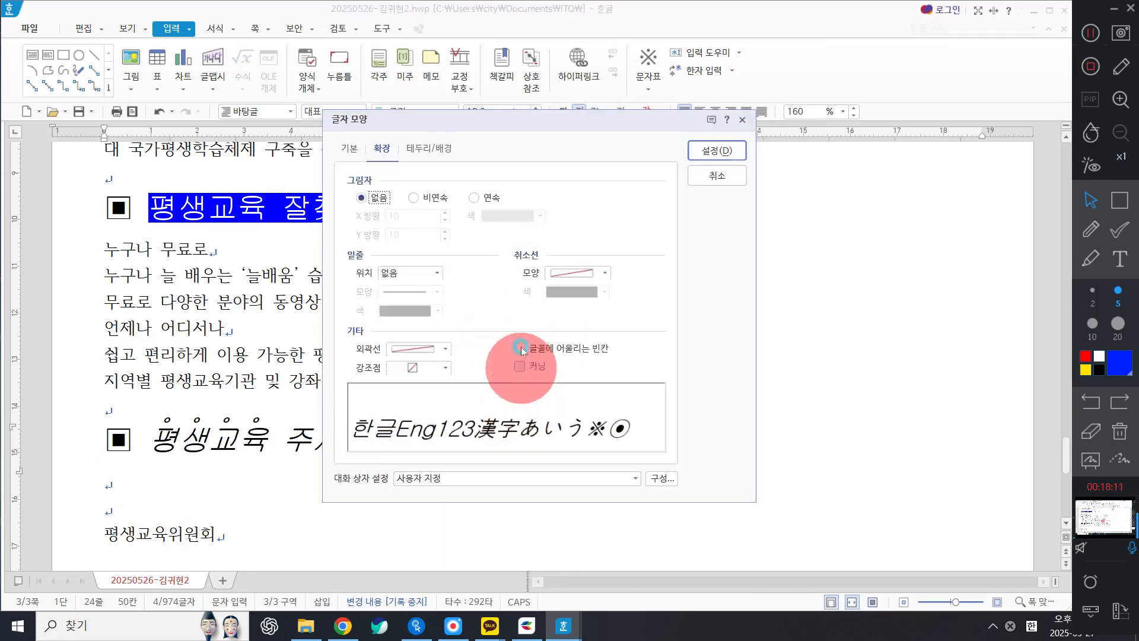
click(437, 368)
click(418, 409)
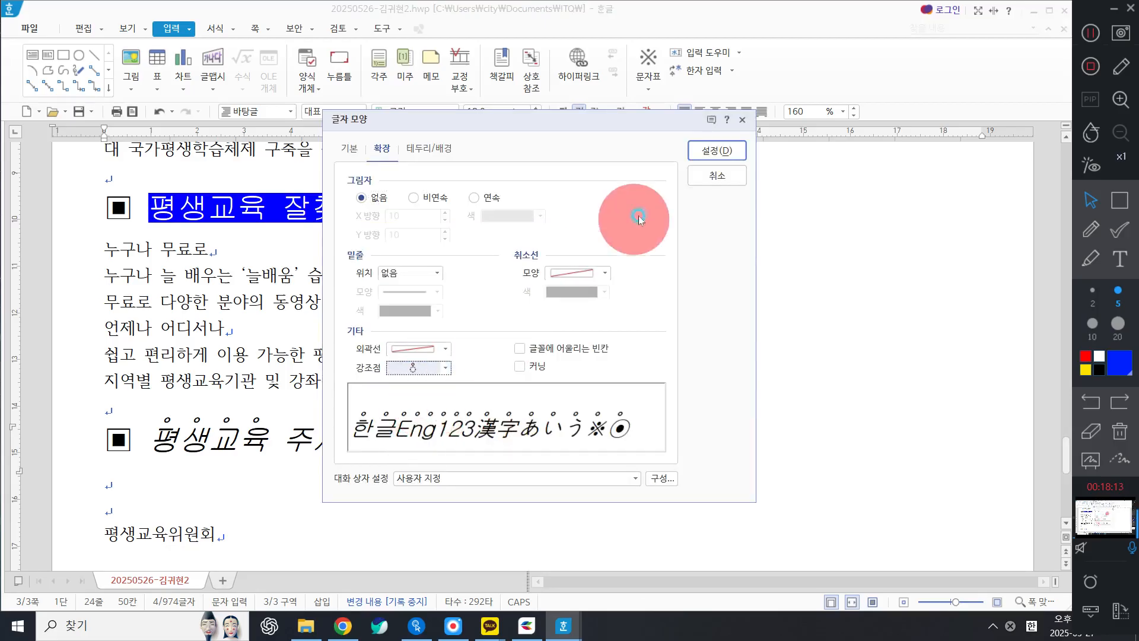
click(706, 150)
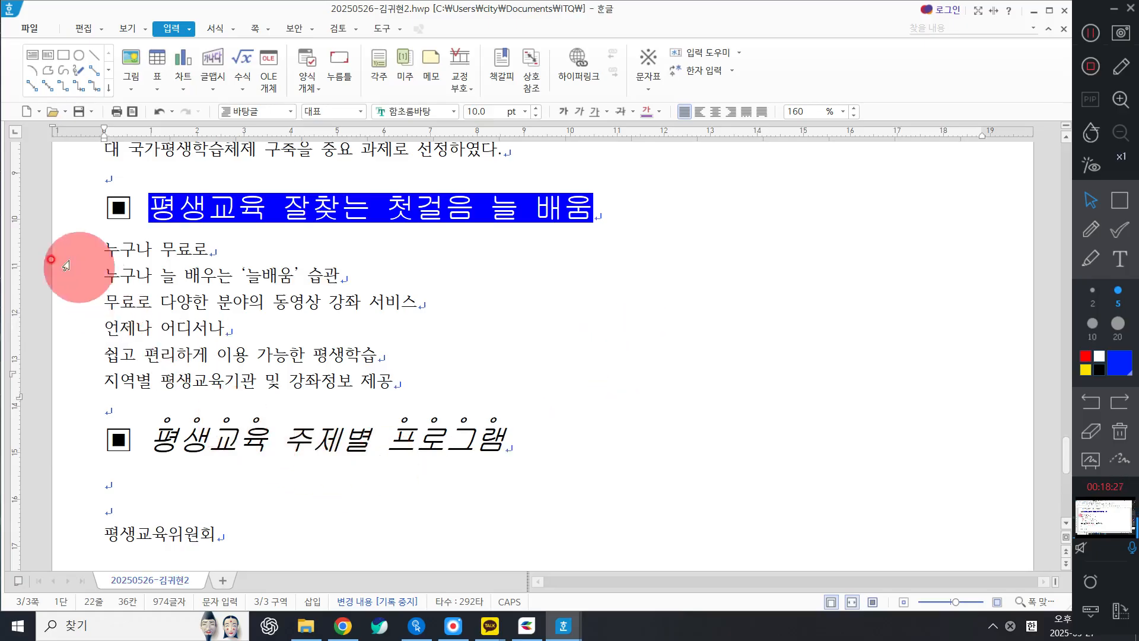
Step: Select the six lines from "누구나 무료로" to "지역별 평생교육기관 및 강좌정보 제공" and choose the I. A. 1. i) paragraph numbering style for them
drag(59, 252, 115, 393)
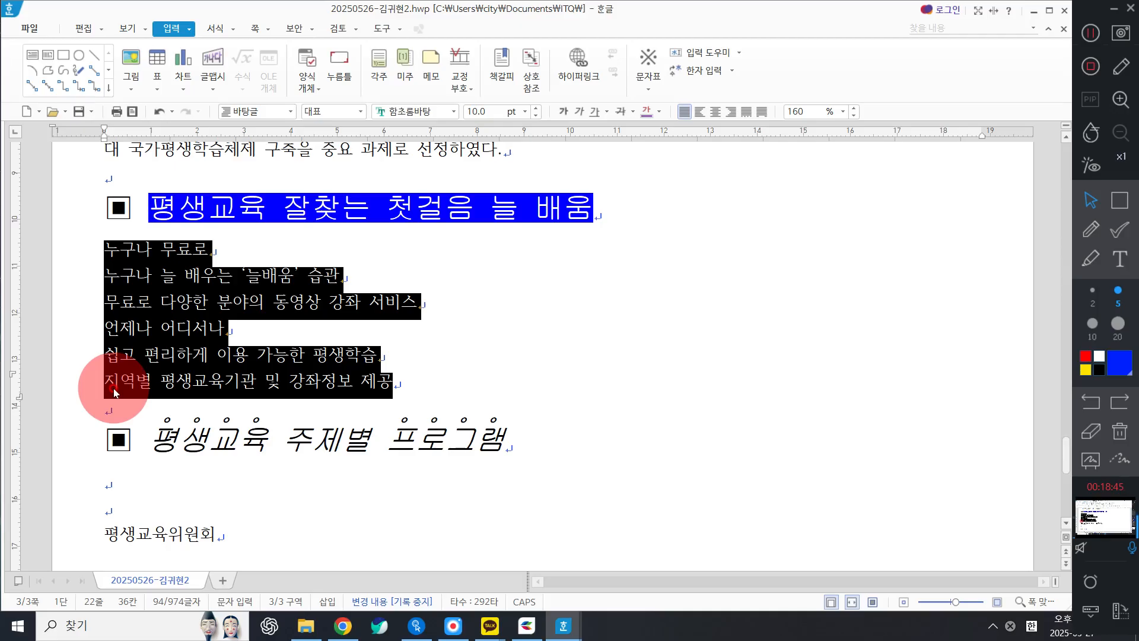
click(1091, 33)
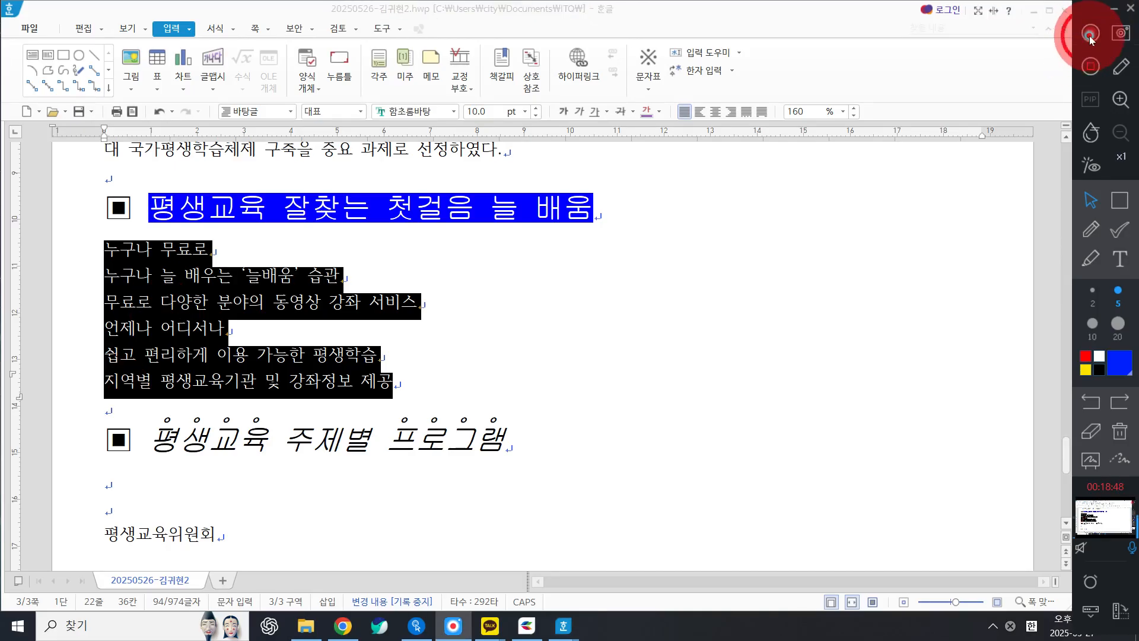
click(384, 292)
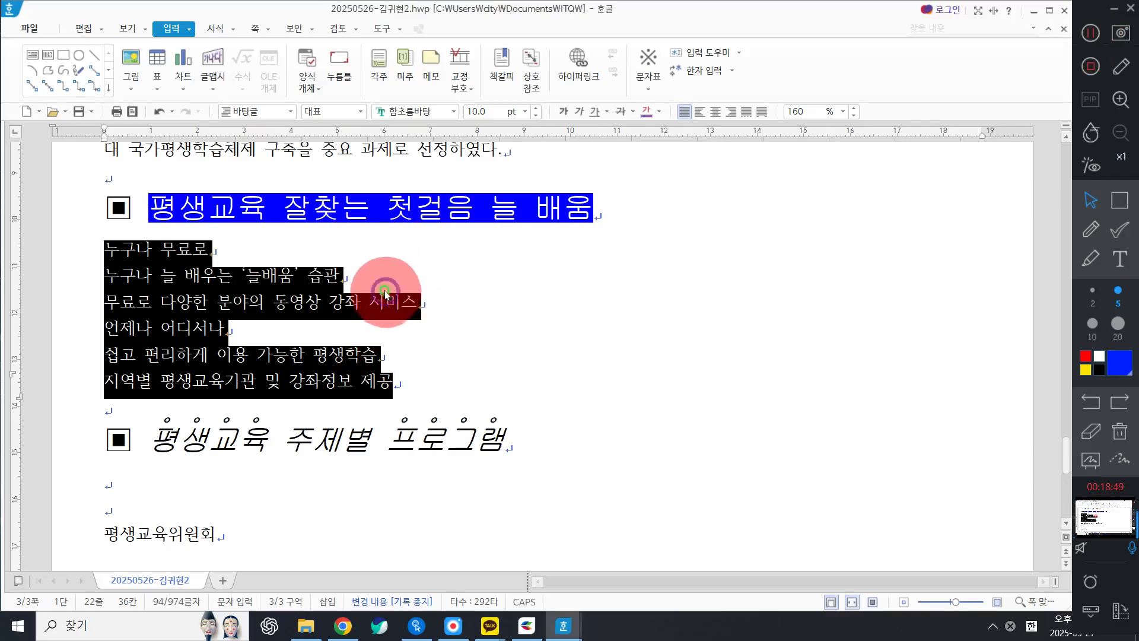
right_click(384, 292)
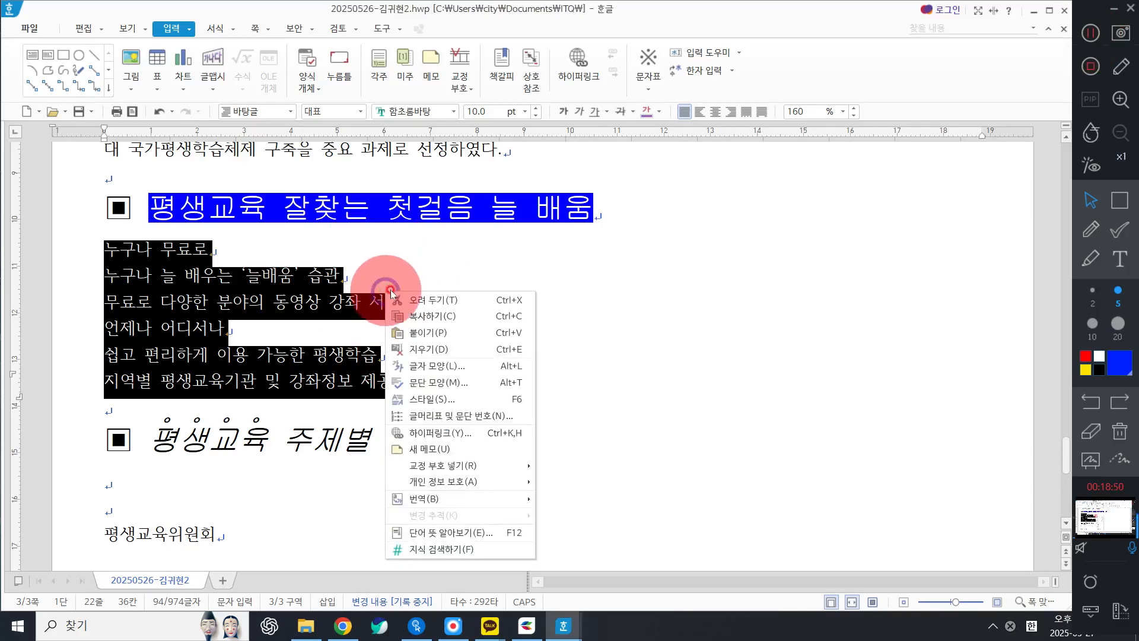
click(460, 425)
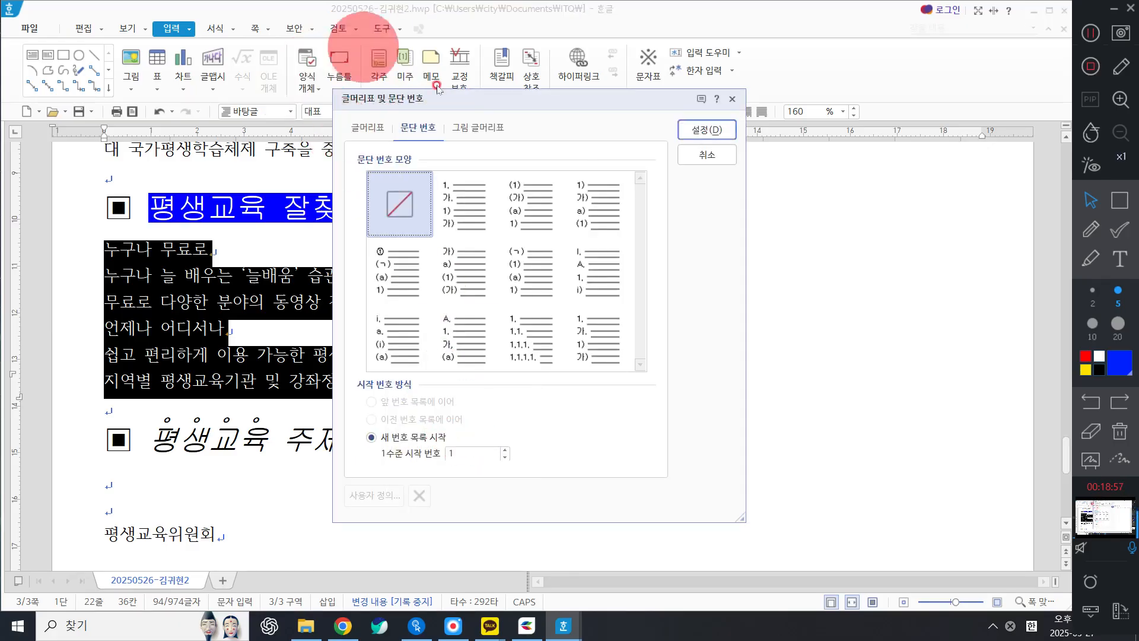
click(471, 219)
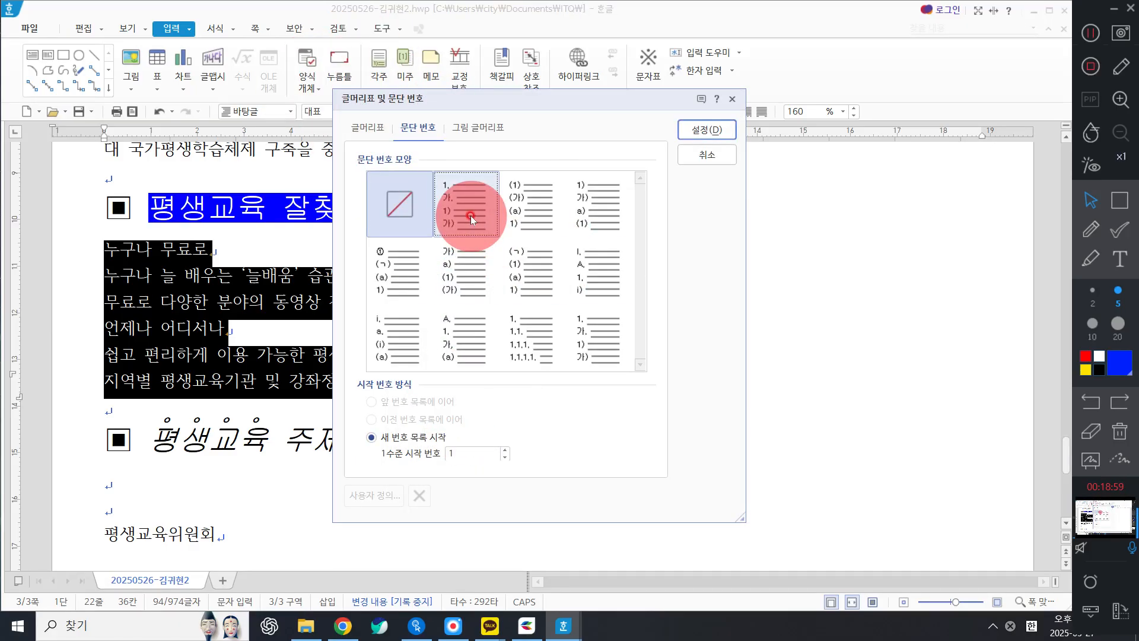
click(418, 264)
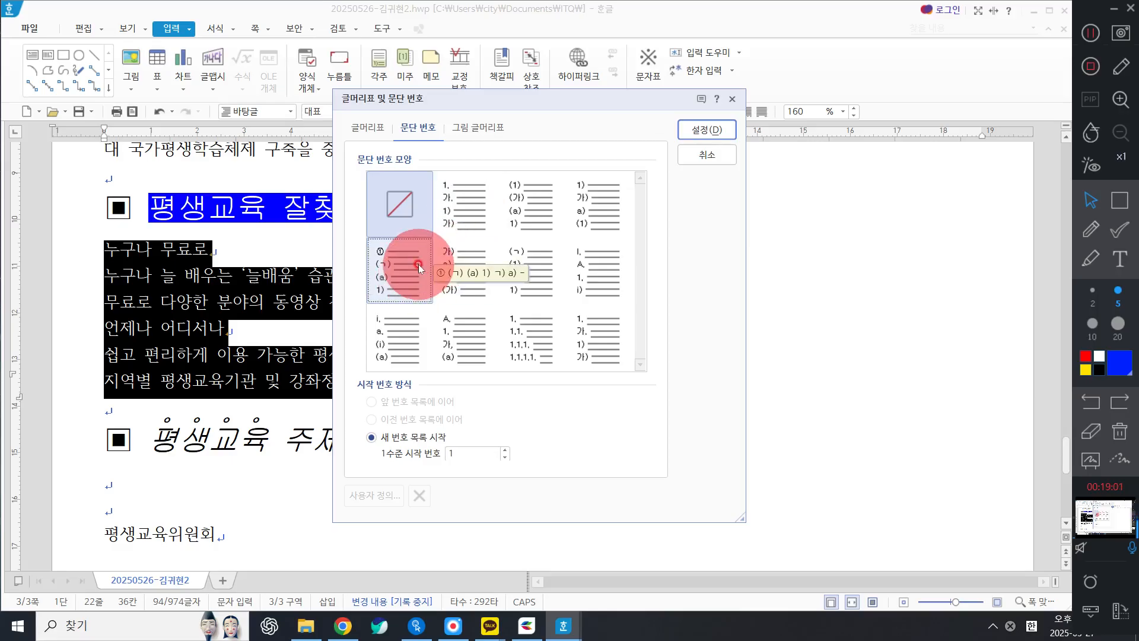
click(528, 210)
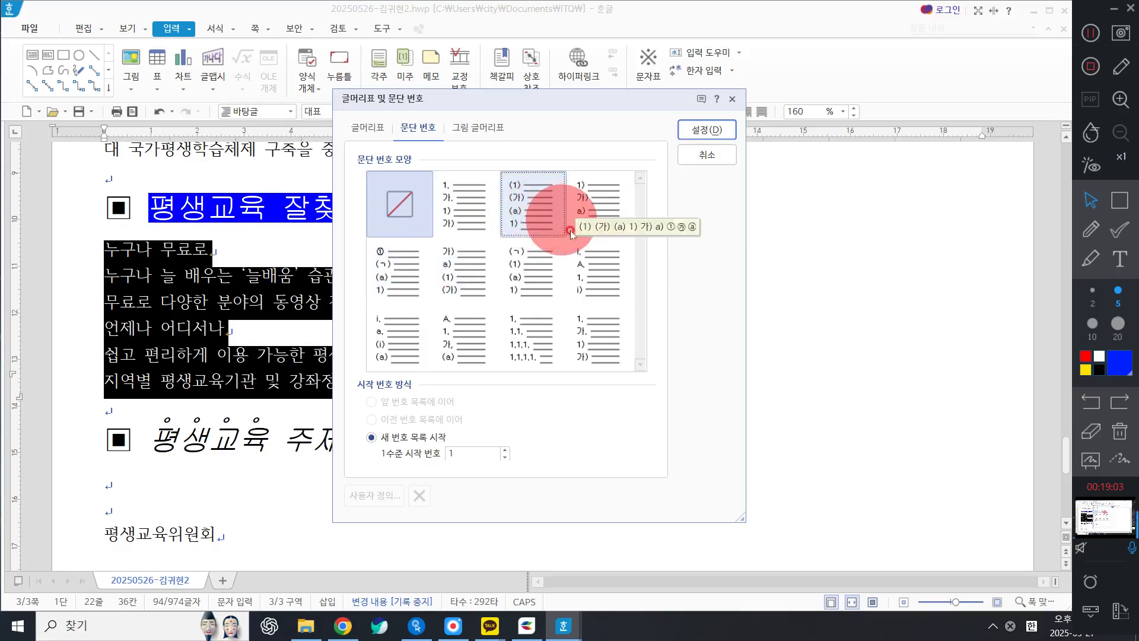
click(539, 350)
click(388, 332)
click(608, 261)
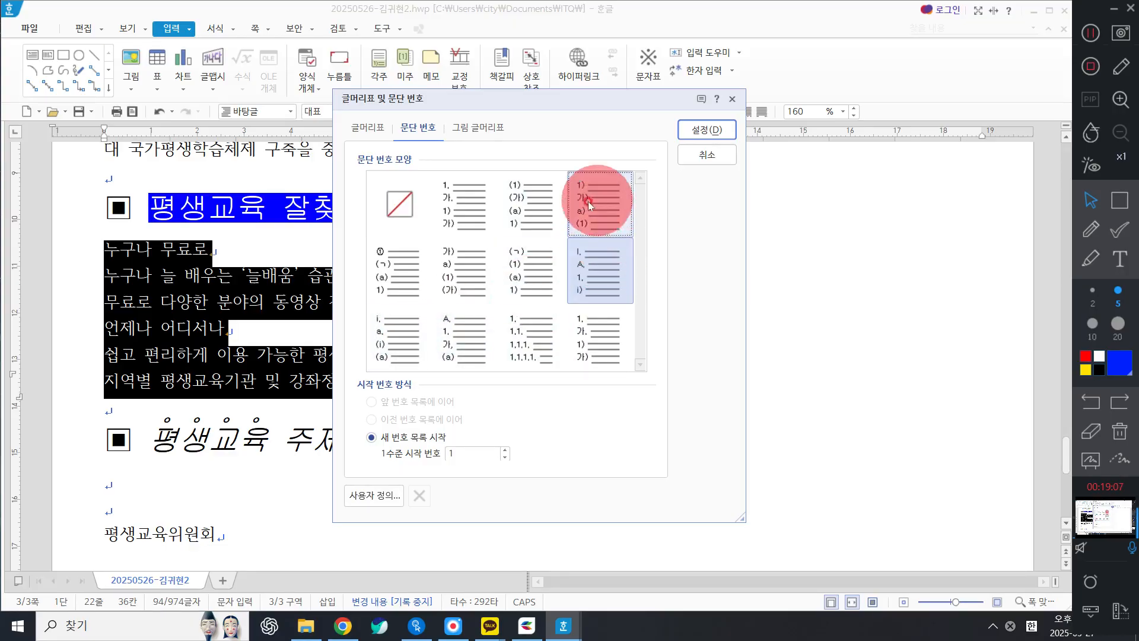
click(414, 214)
click(465, 214)
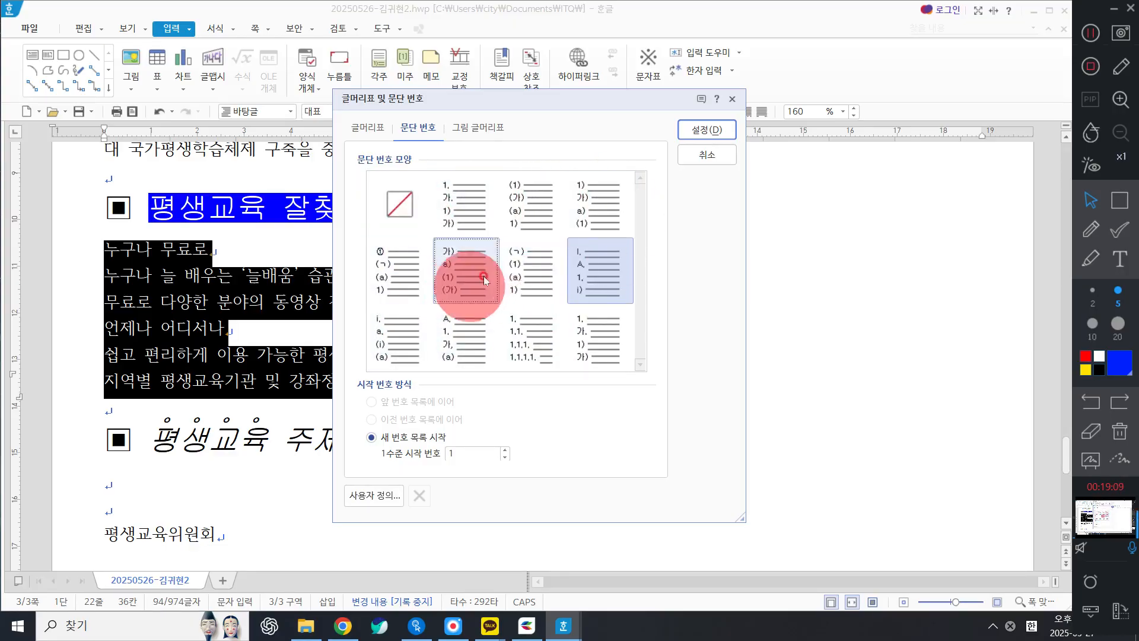
click(590, 282)
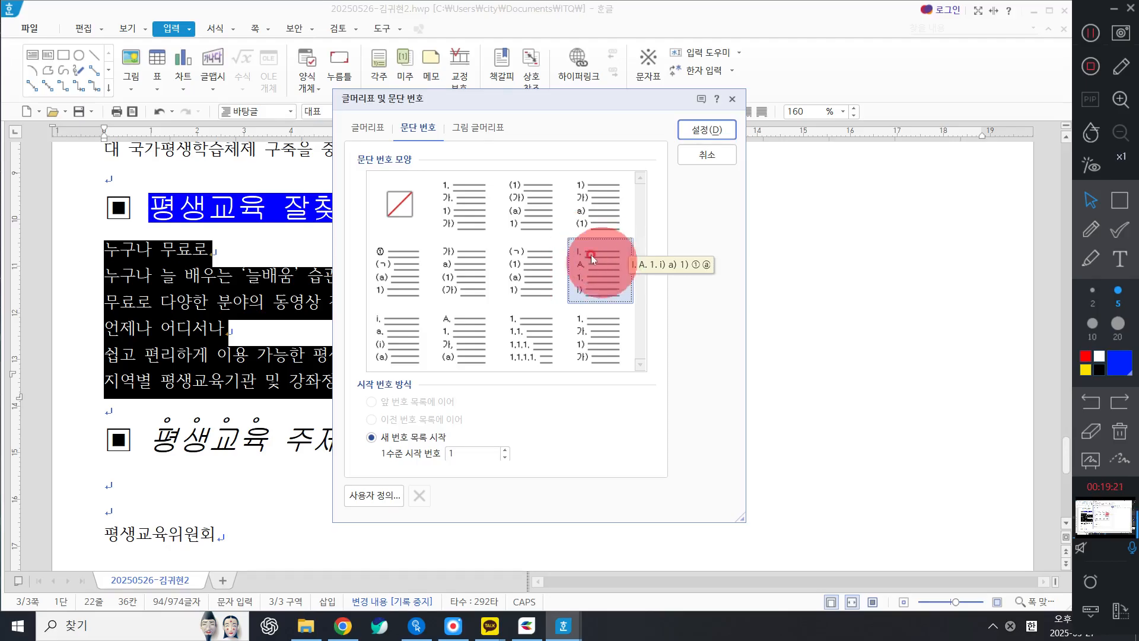
Step: Customize level 1 of the paragraph numbering with a 20 pt width adjustment and right alignment
click(368, 496)
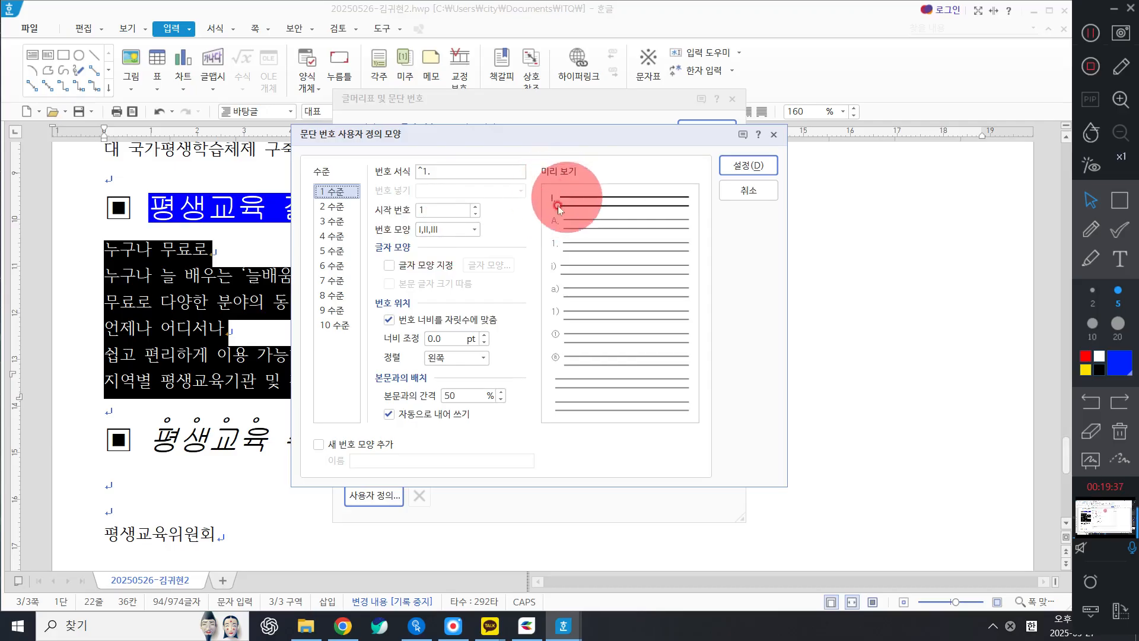
click(448, 335)
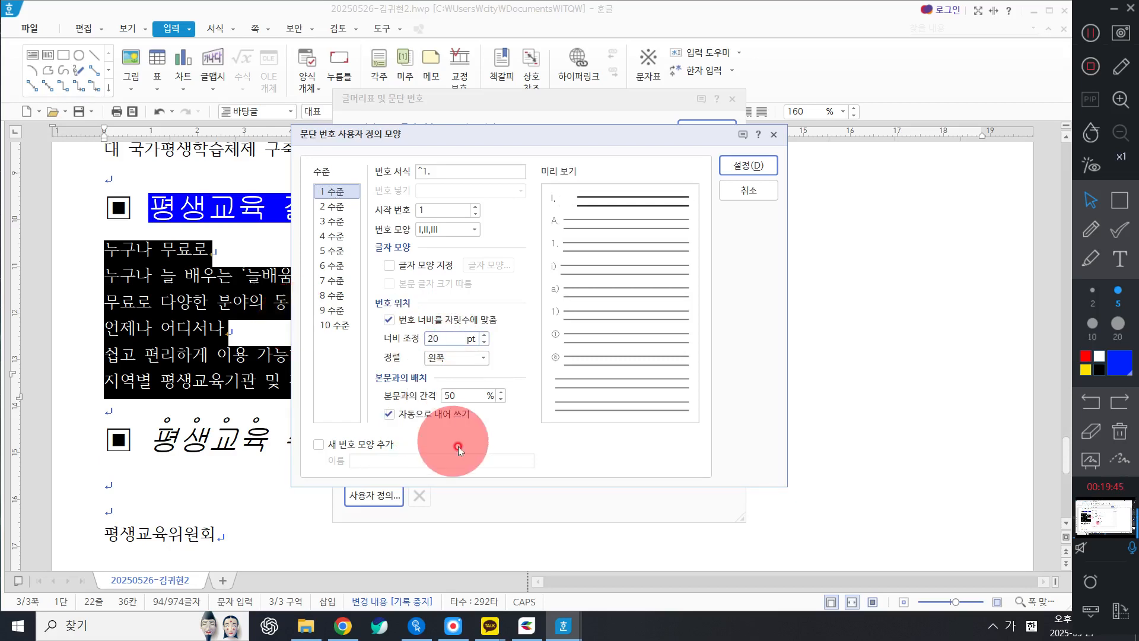
click(446, 358)
click(451, 401)
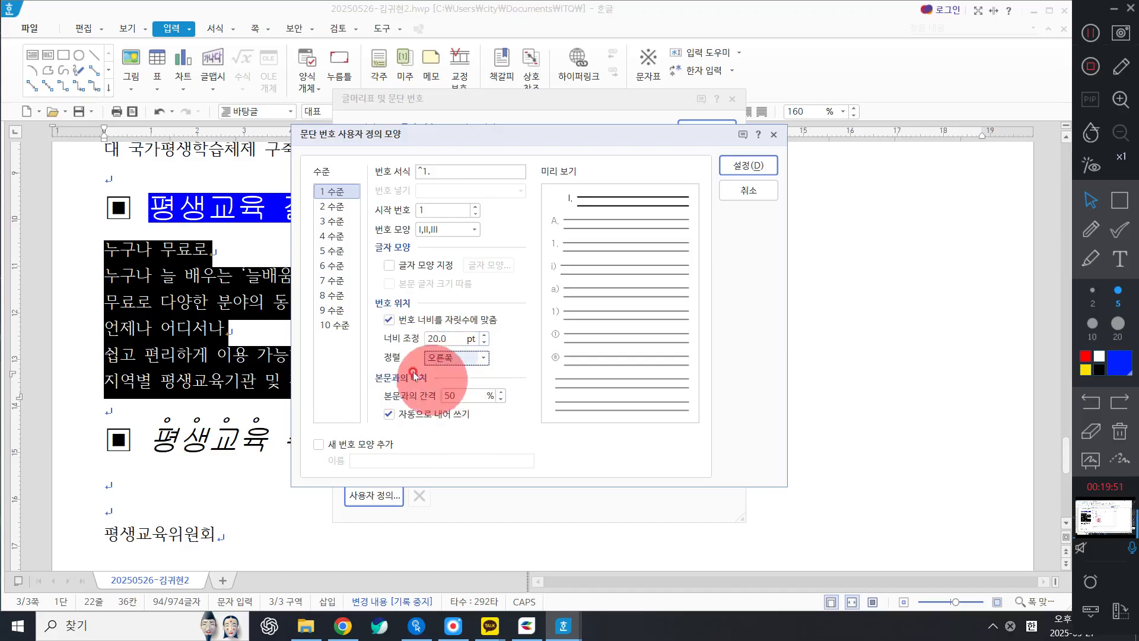
Step: Set the width adjustment of numbering level 2 to 30 pt and try to right-align its number
click(335, 206)
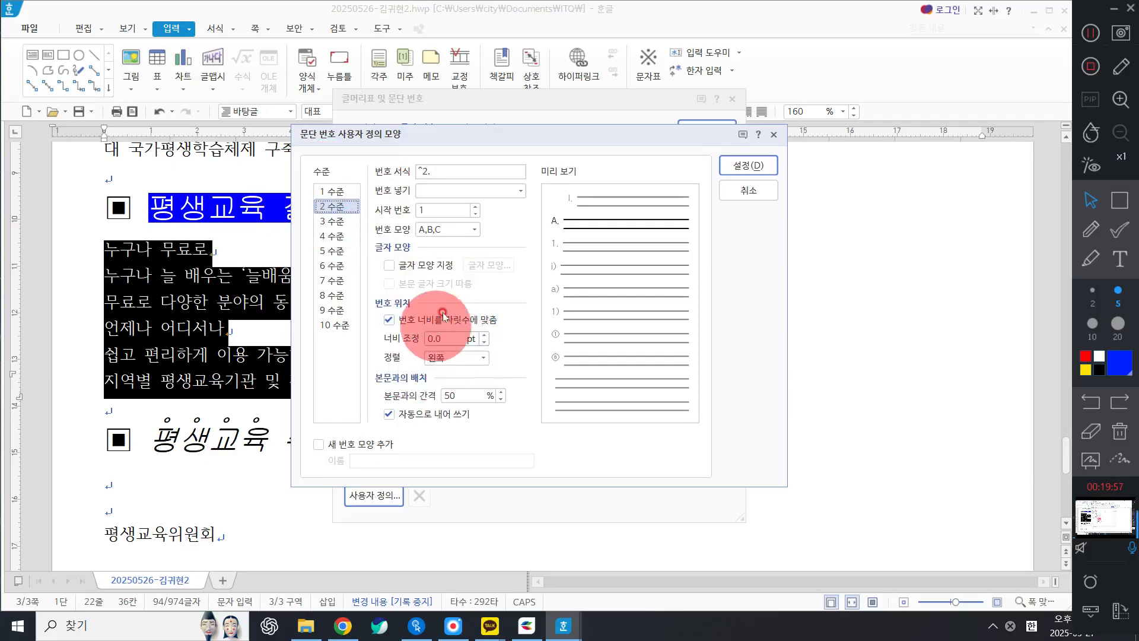
double_click(439, 338)
text(3)
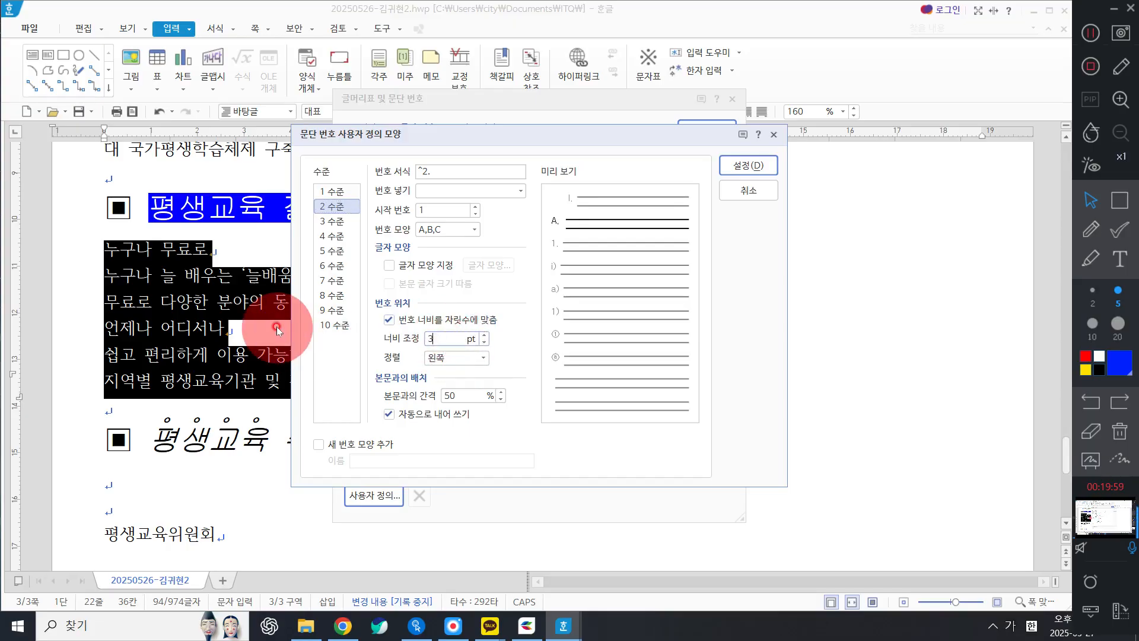
text(0)
click(454, 357)
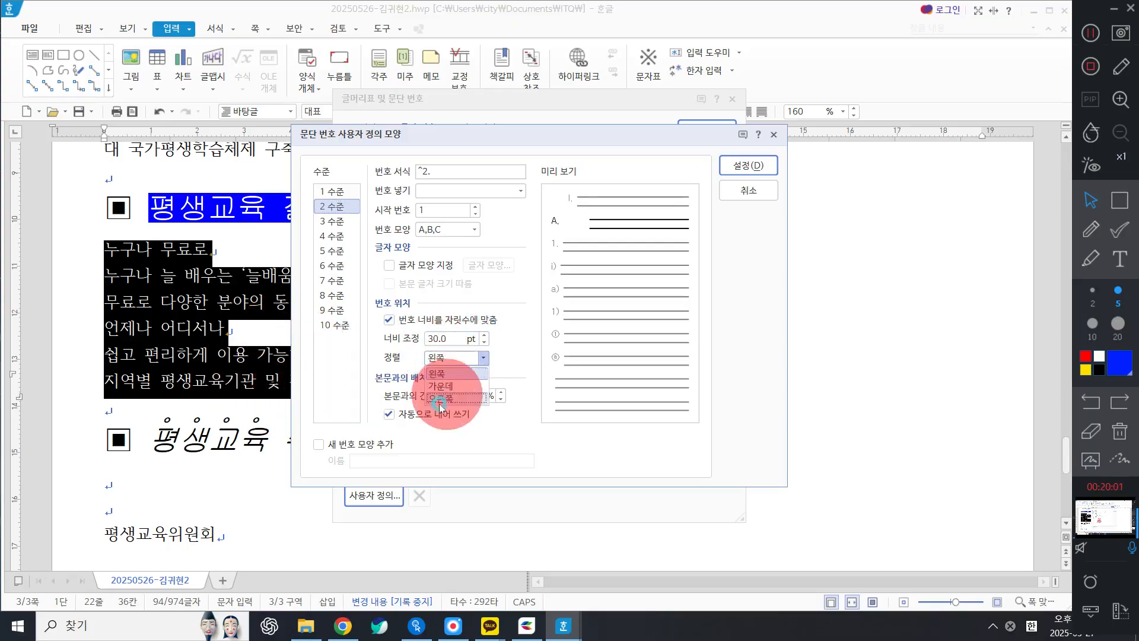
click(438, 405)
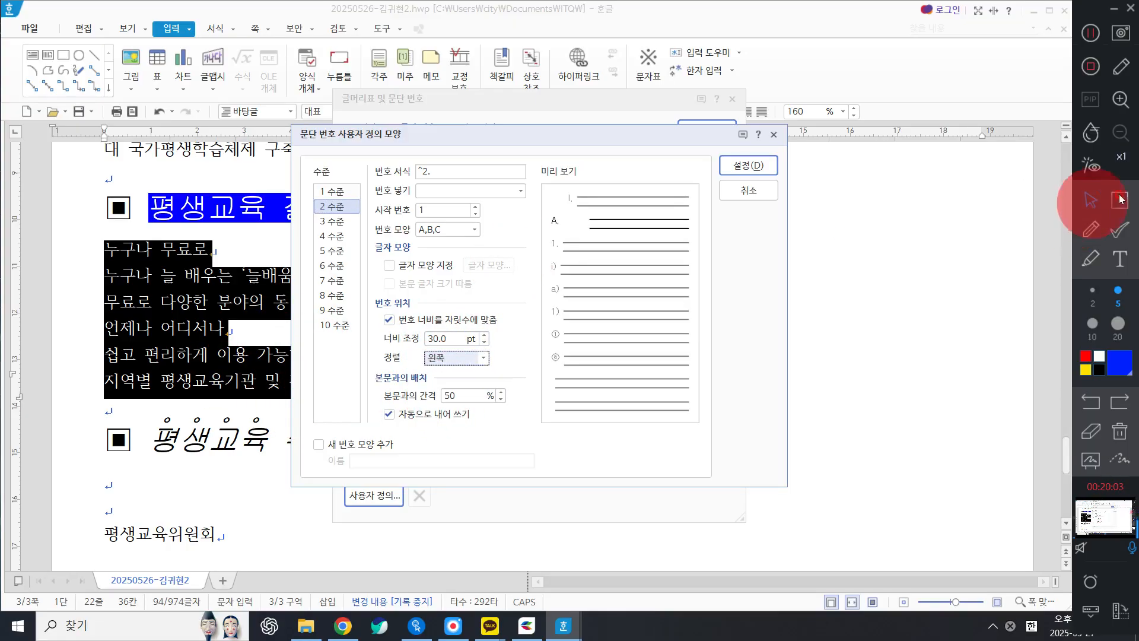
click(1120, 199)
drag(528, 203, 572, 239)
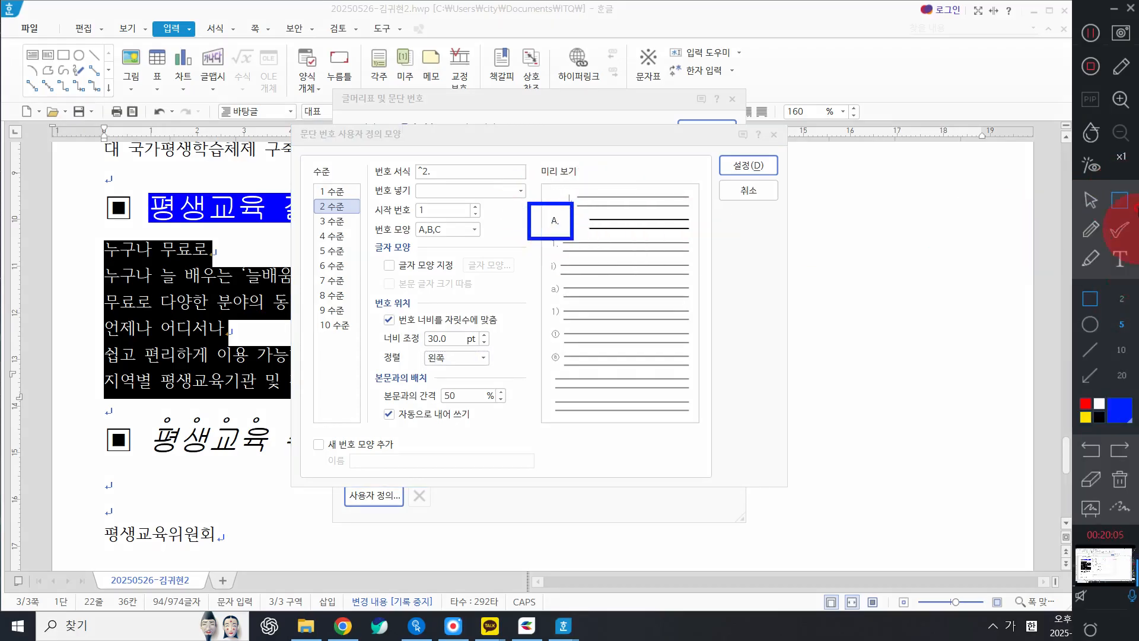
click(1091, 199)
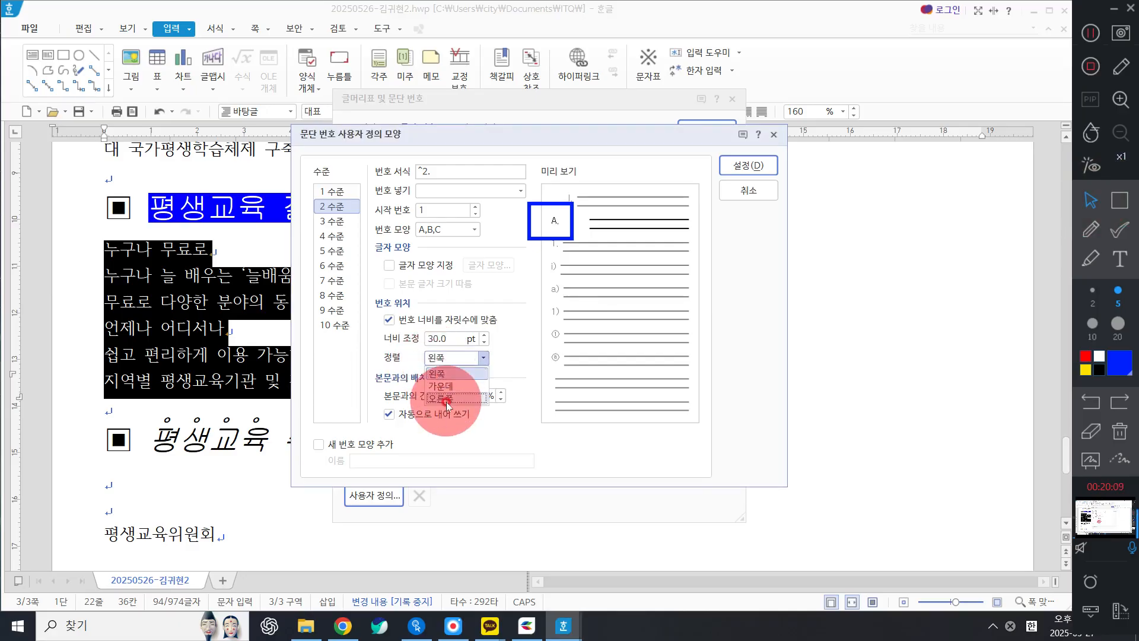
Step: Right-align the level 2 number and change its number shape to a,b,c
click(442, 398)
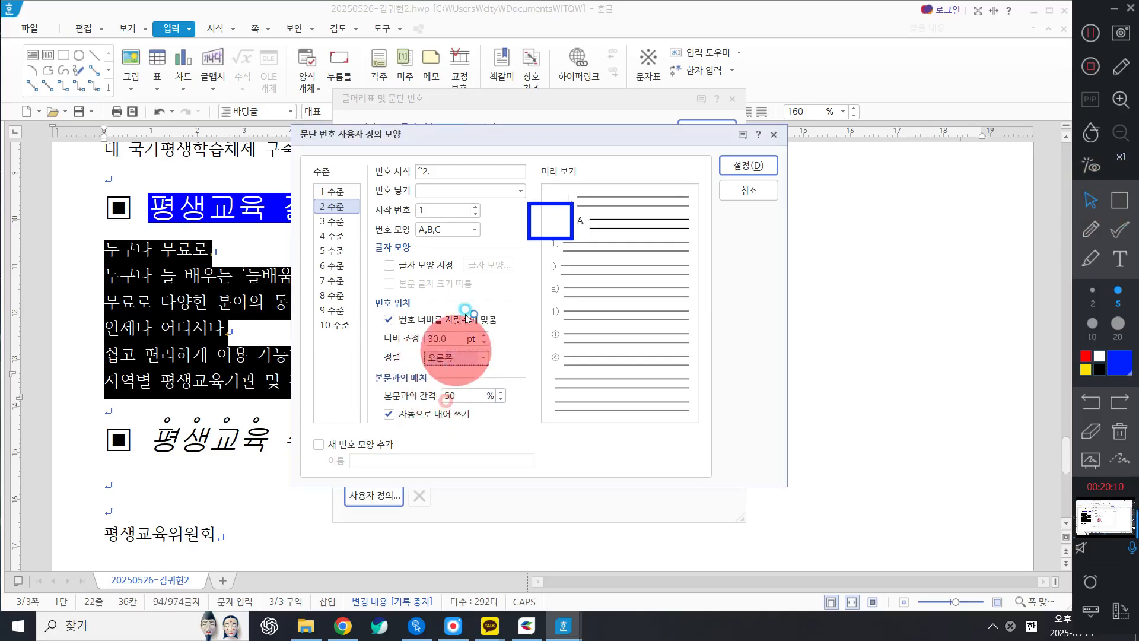
click(446, 232)
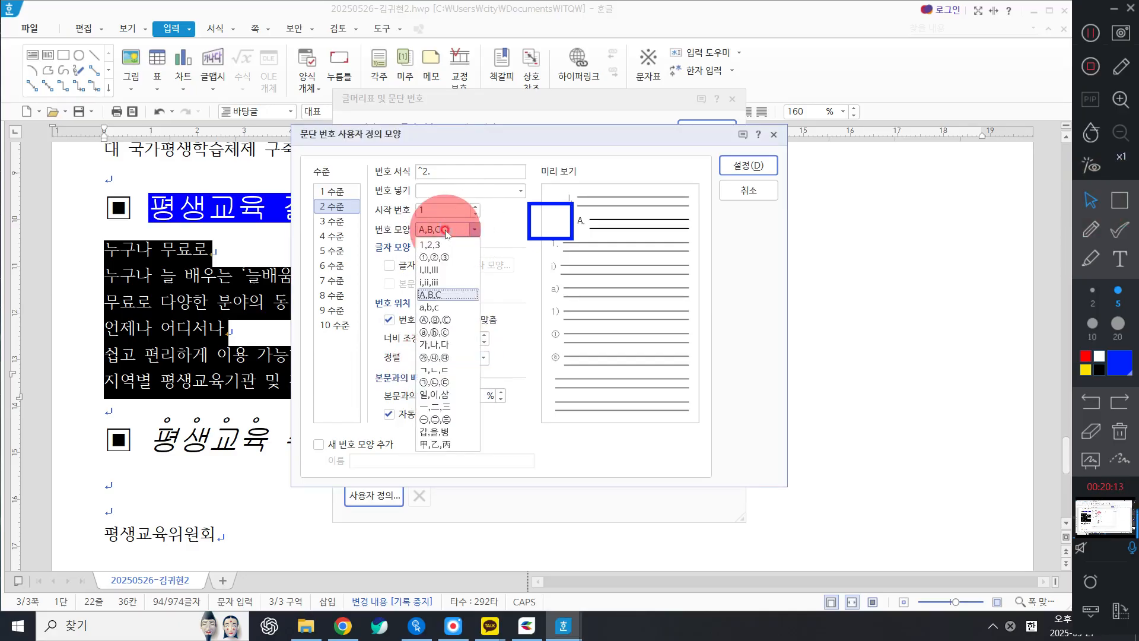
click(429, 307)
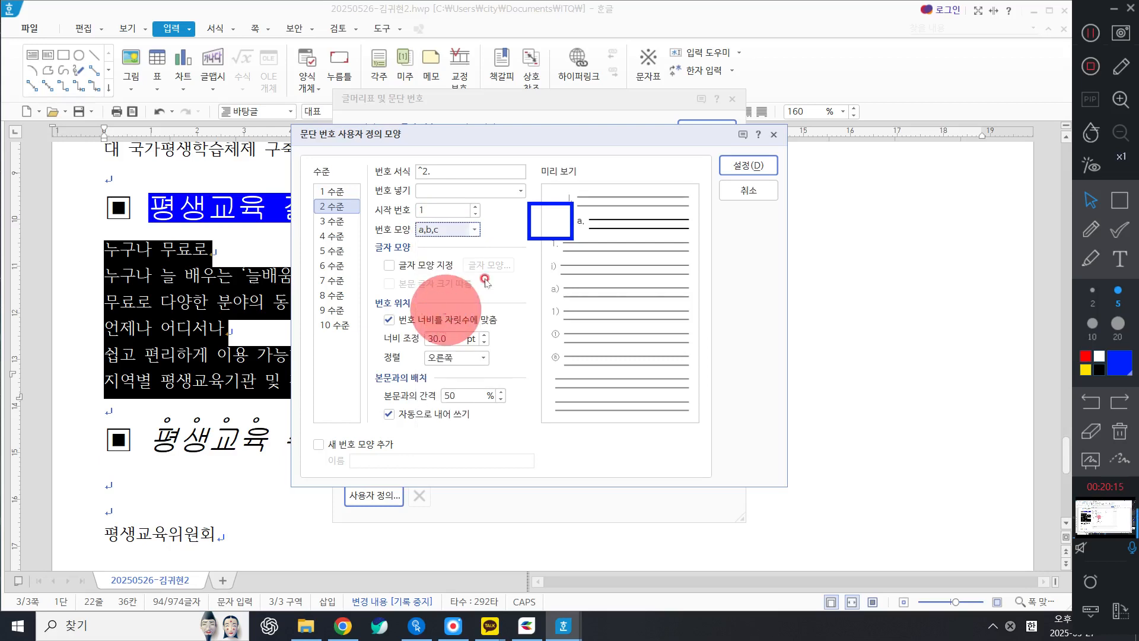
click(1123, 431)
click(1119, 200)
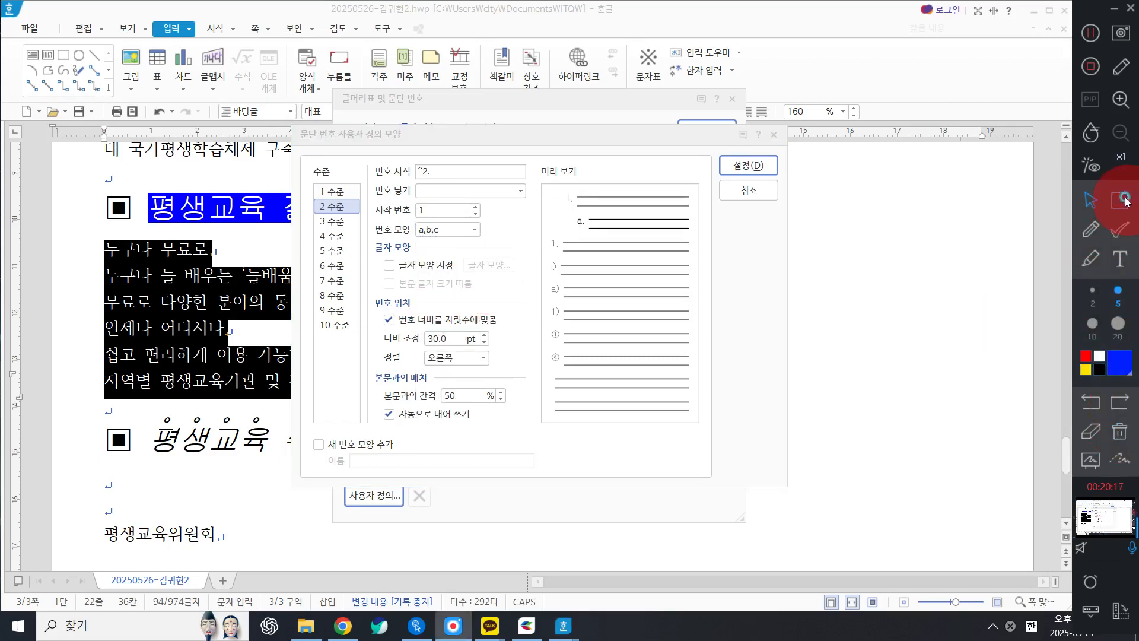
drag(531, 181, 695, 245)
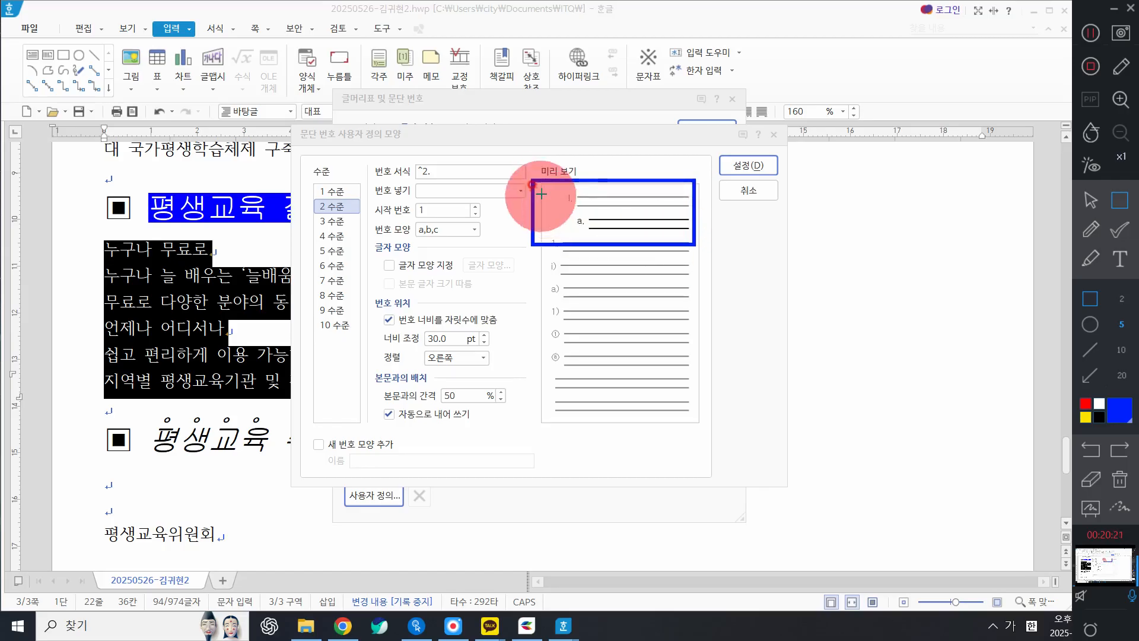
drag(552, 190, 602, 234)
key(ctrl+z)
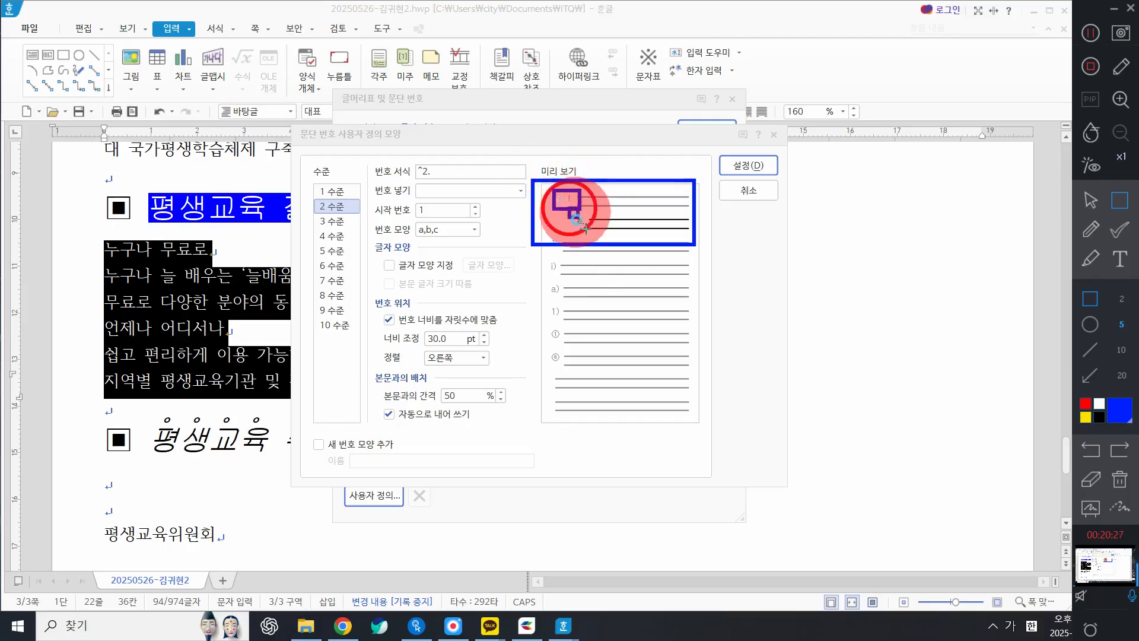
drag(568, 207, 596, 236)
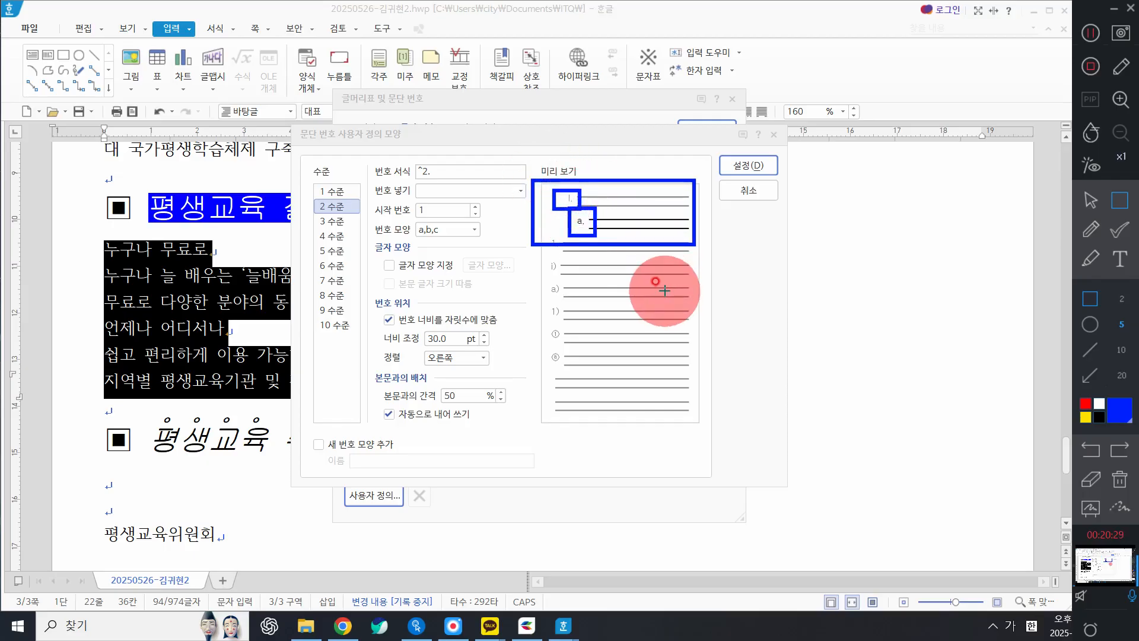
click(1125, 475)
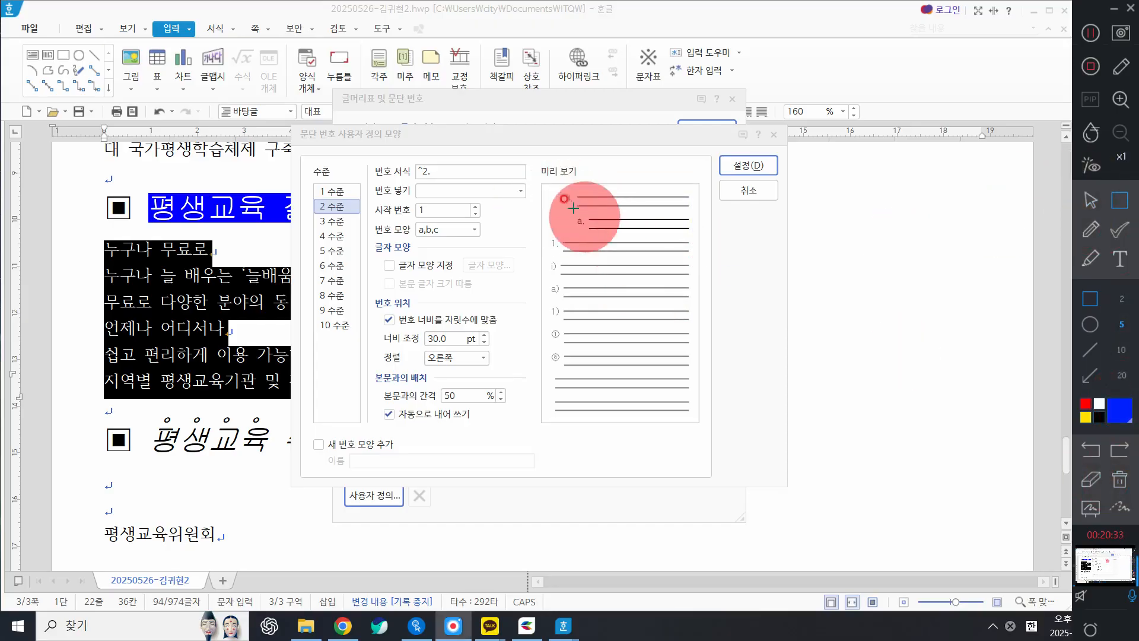
click(1089, 201)
Step: Apply the customized numbering to the six selected lines and set their line spacing to 180%
click(749, 166)
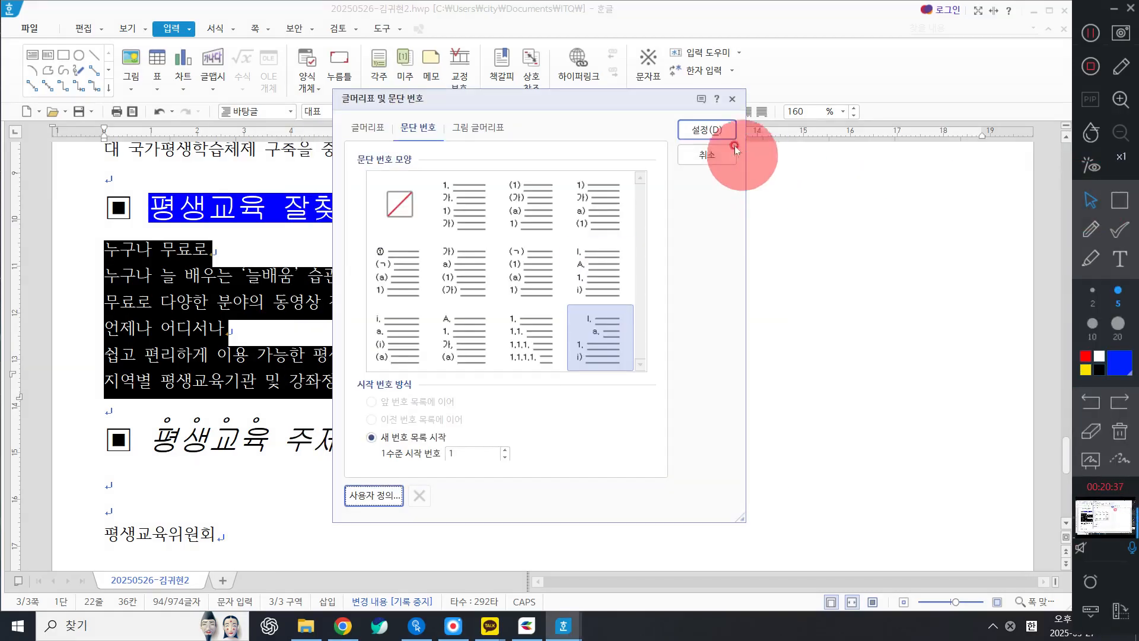
click(716, 131)
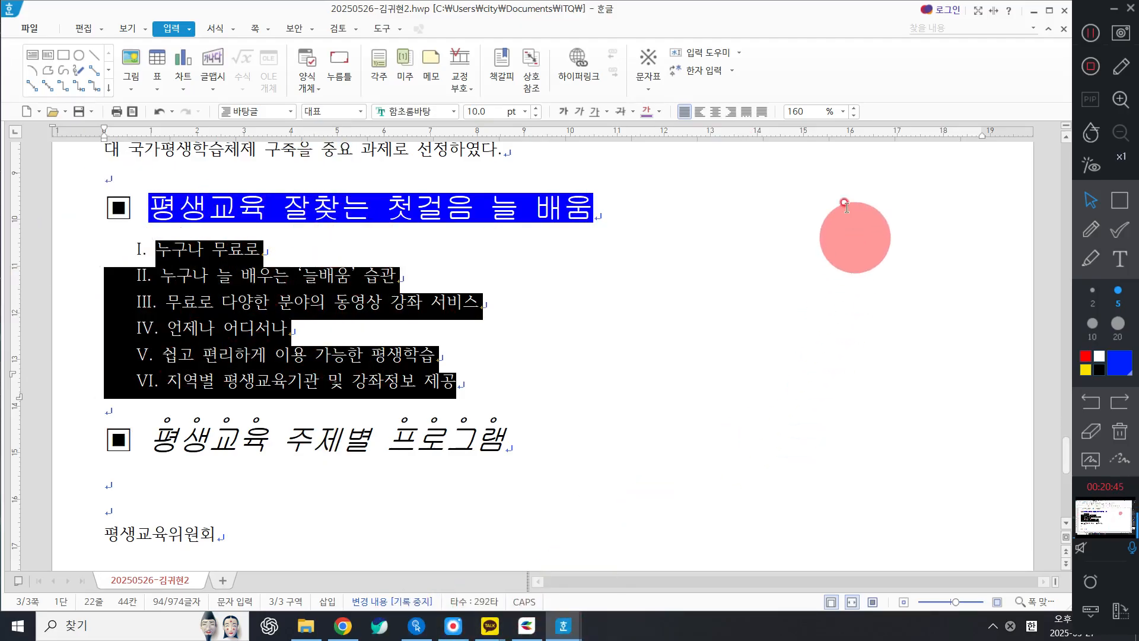
click(801, 110)
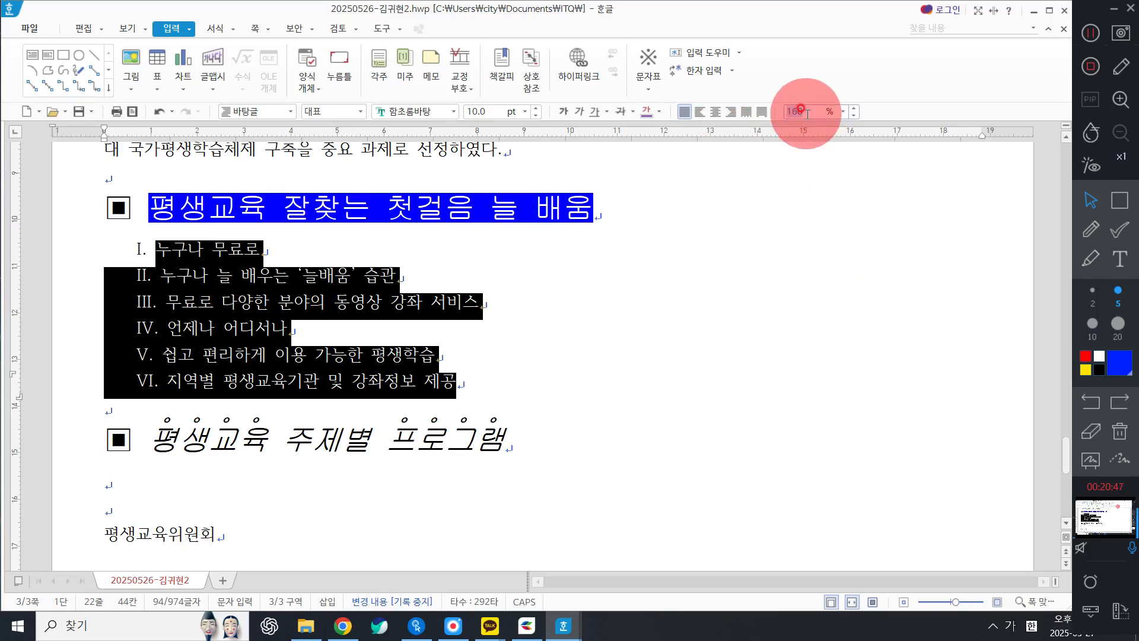
text(180)
key(Return)
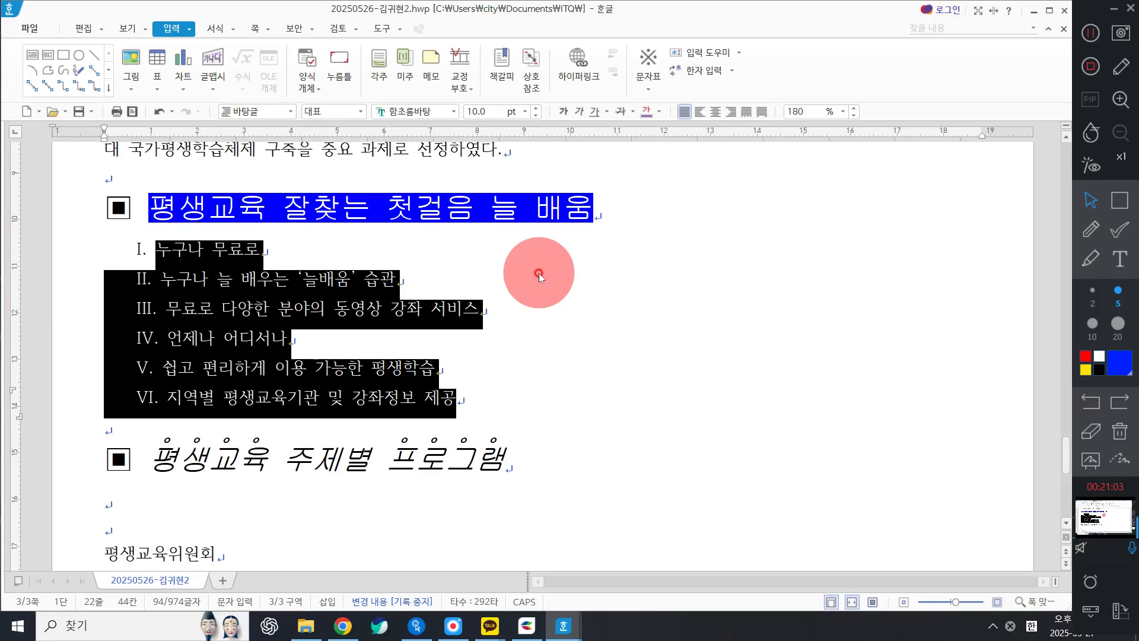
Step: Demote the two lines under "누구나 무료로" and the two lines under "언제나 어디서나" to numbering level 2
click(424, 315)
drag(240, 284, 288, 316)
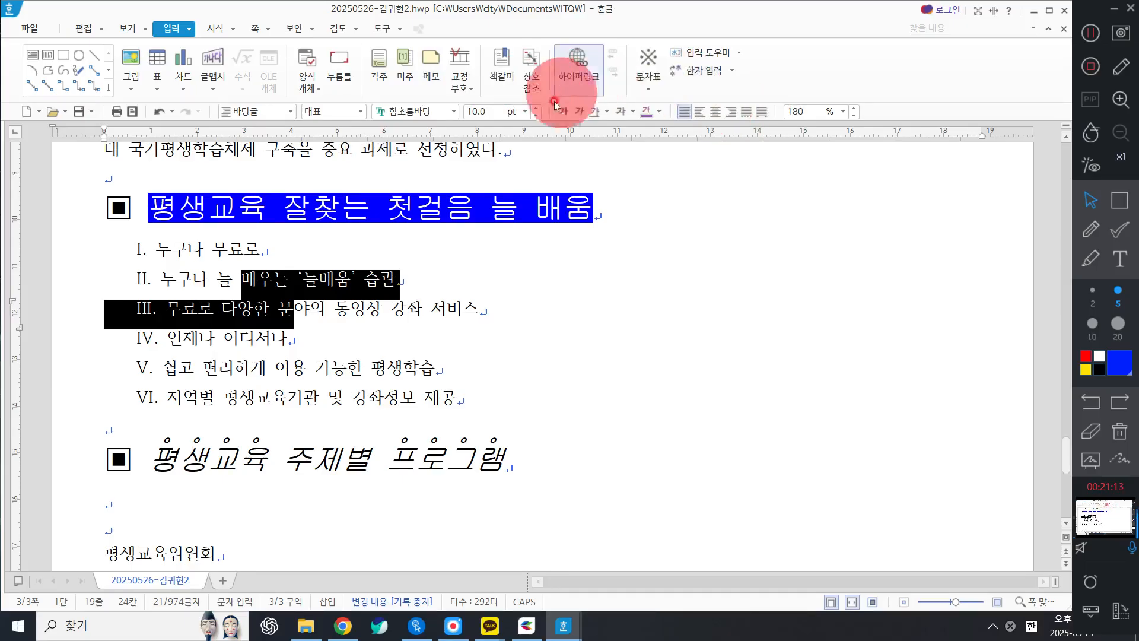
click(207, 30)
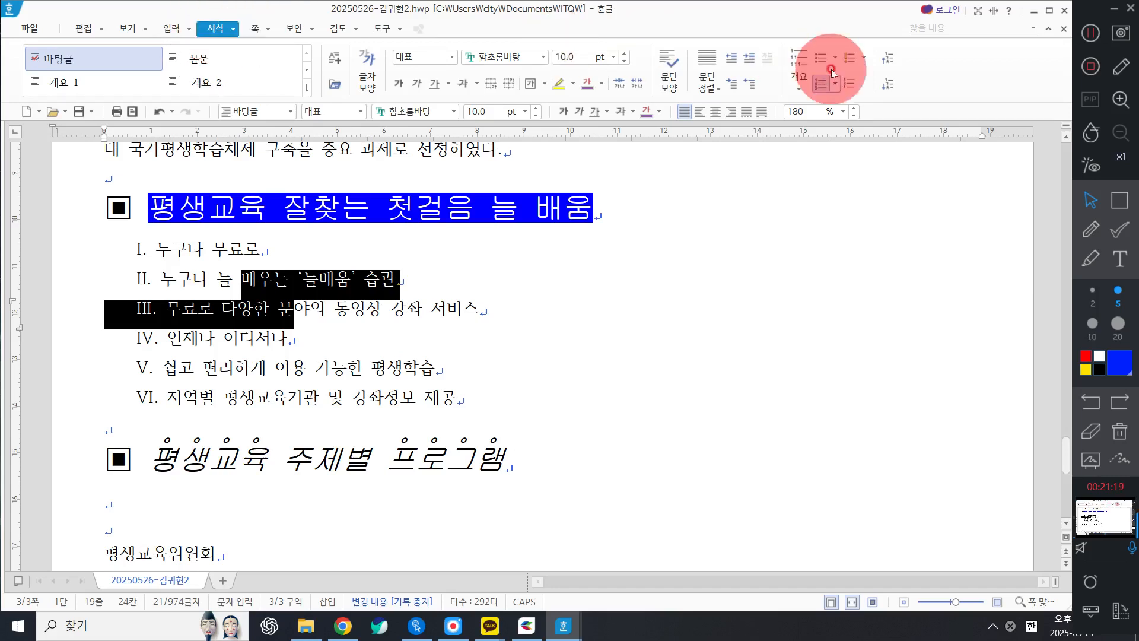
click(887, 83)
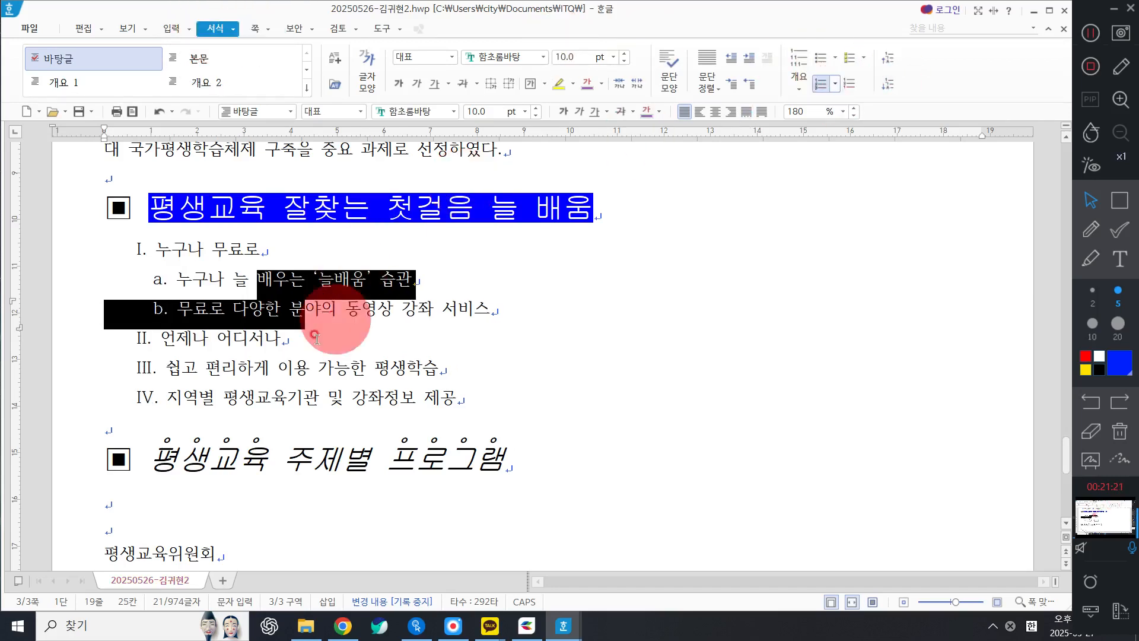
drag(253, 368, 288, 398)
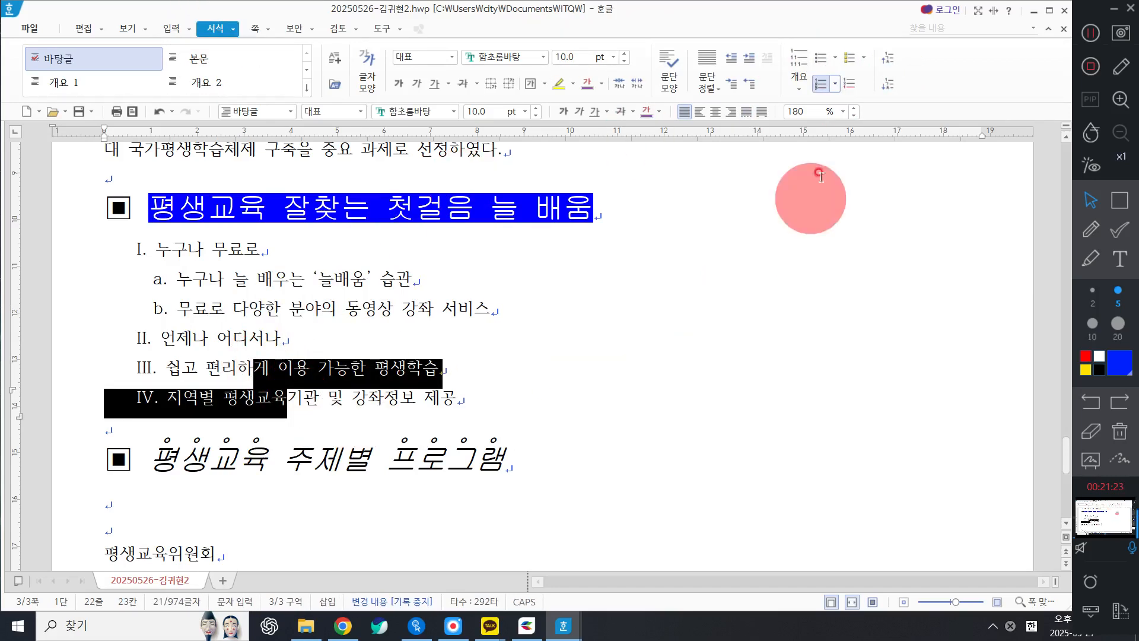
click(886, 97)
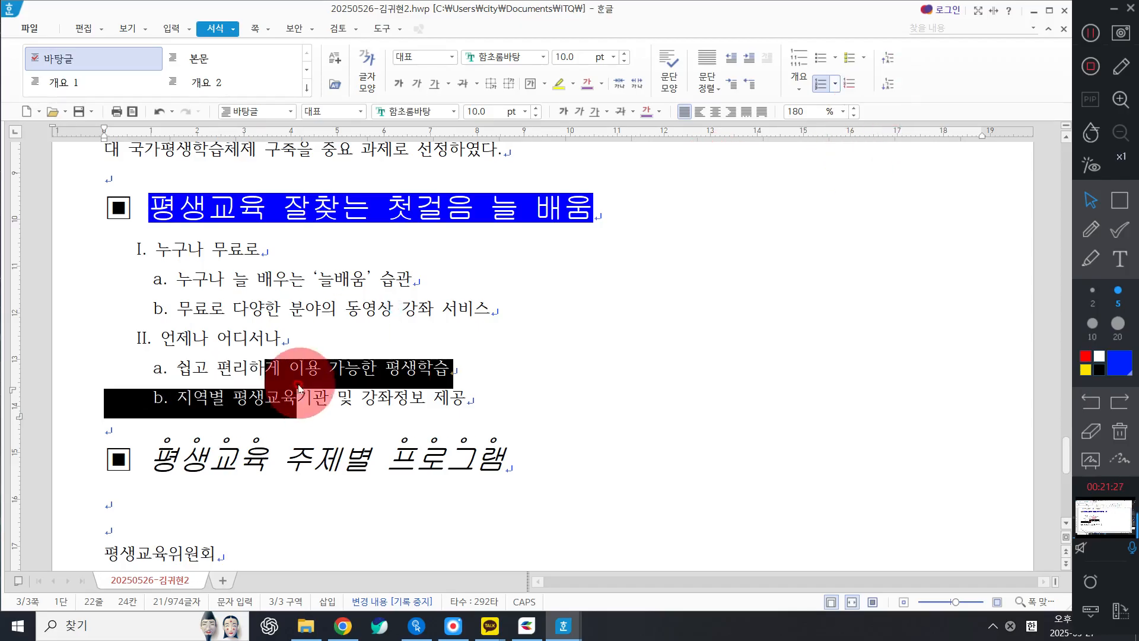
Step: Insert a table with 6 rows and 4 columns on the blank line below the heading "평생교육 주제별 프로그램"
scroll(285, 427, down, 3)
click(122, 336)
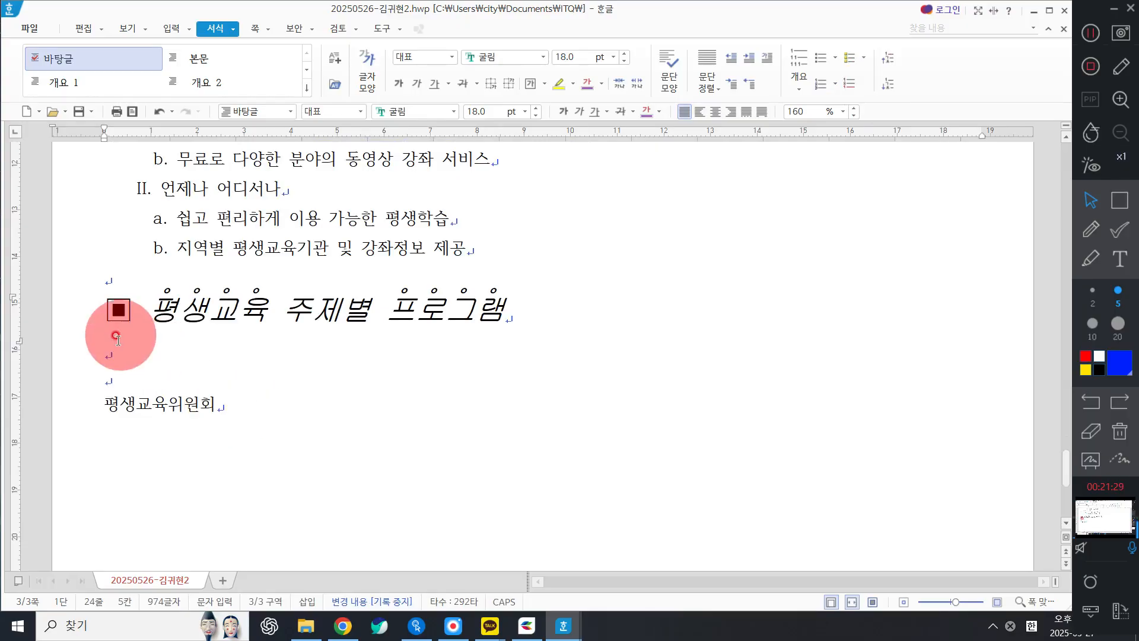
click(87, 341)
click(107, 358)
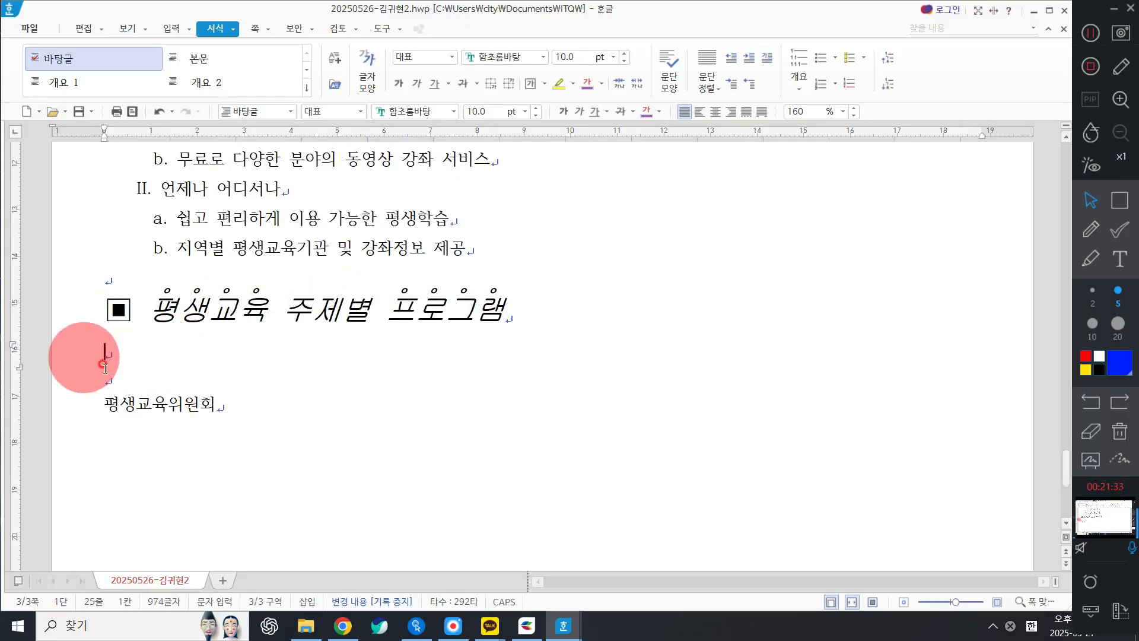
click(172, 28)
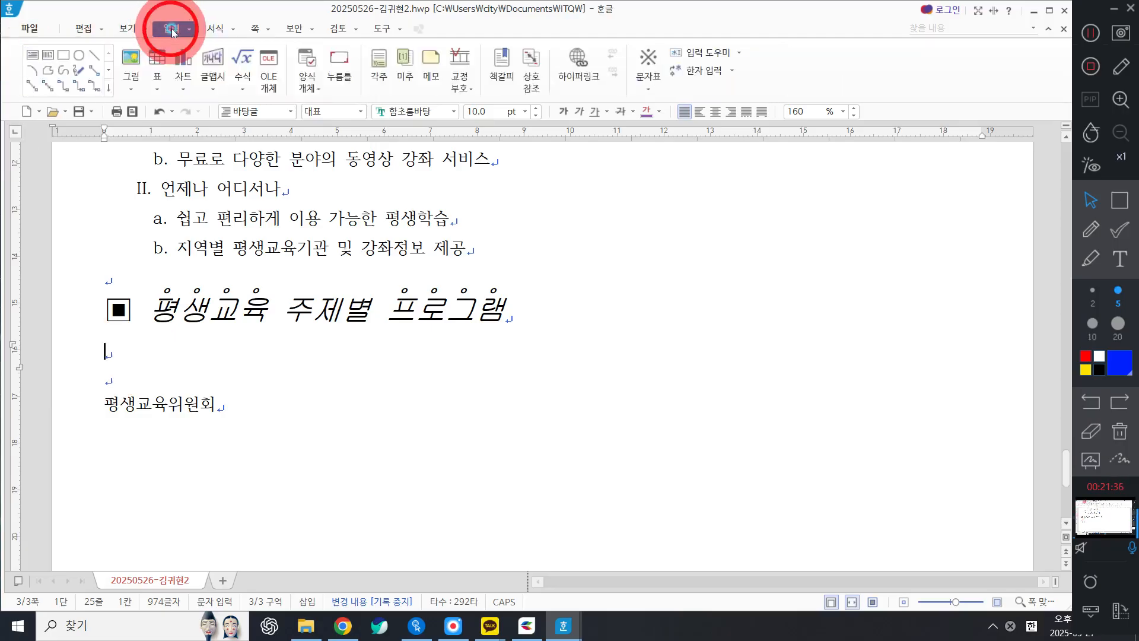
click(158, 61)
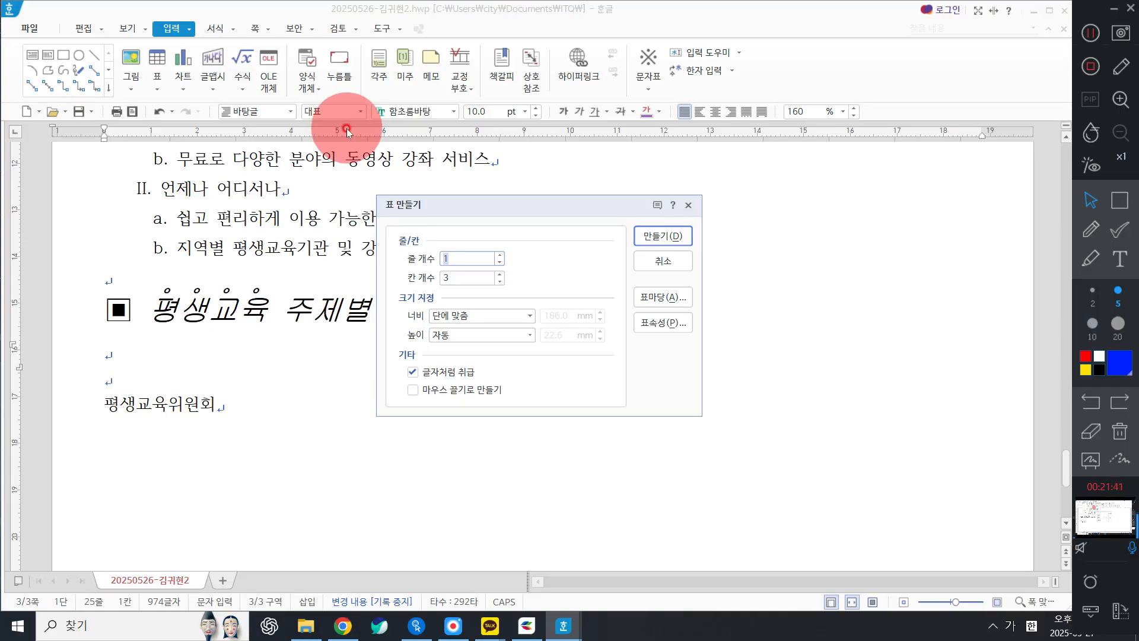
text(6)
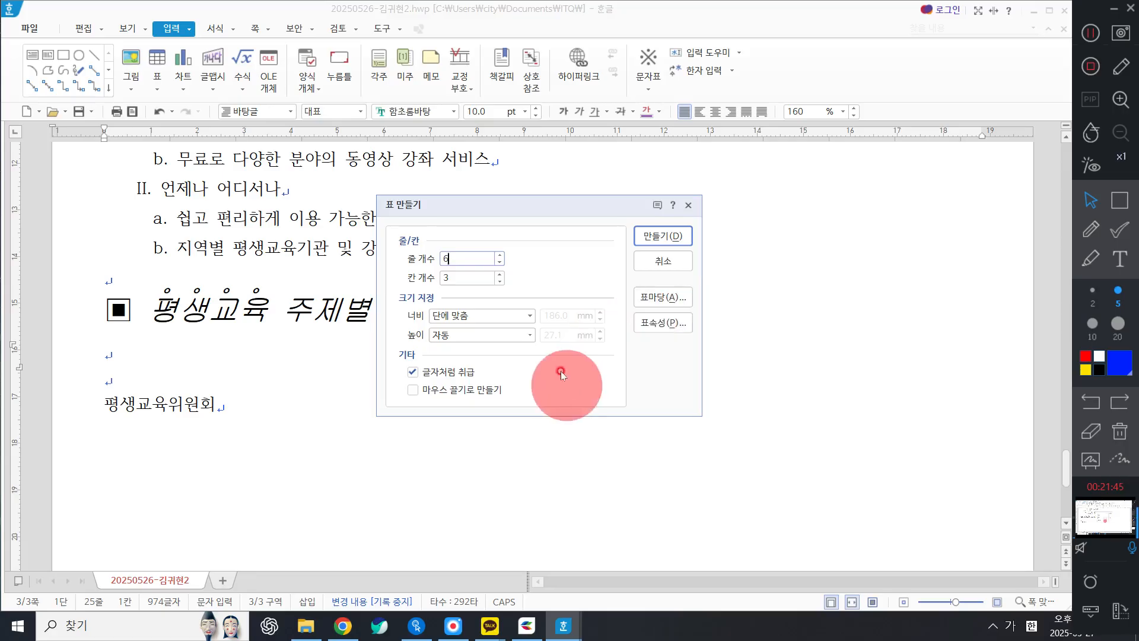
click(460, 277)
text(4)
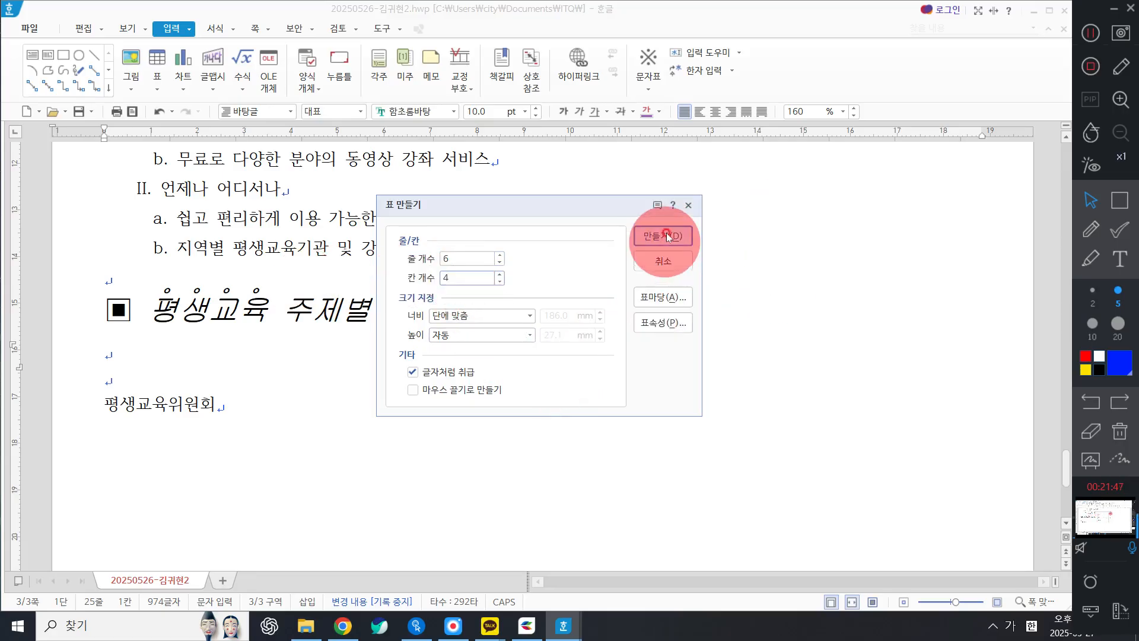
click(662, 237)
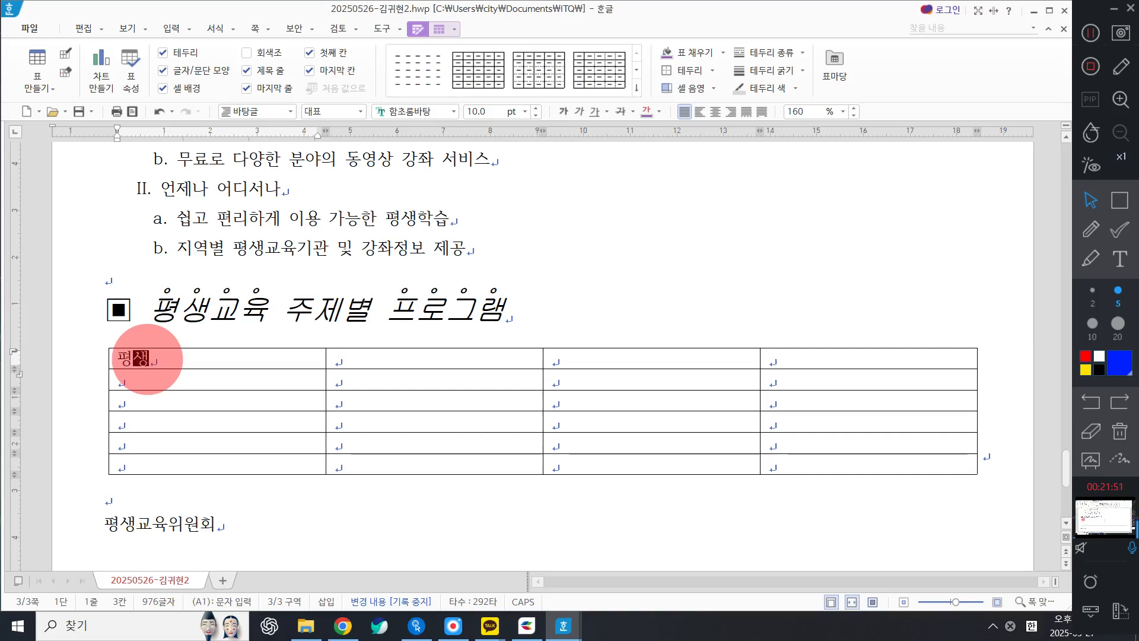
Step: Enter the headers 평생교육관 and 직업능력 특별관 in the first and third cells of the table's top row, and increase all row heights
key(Tab)
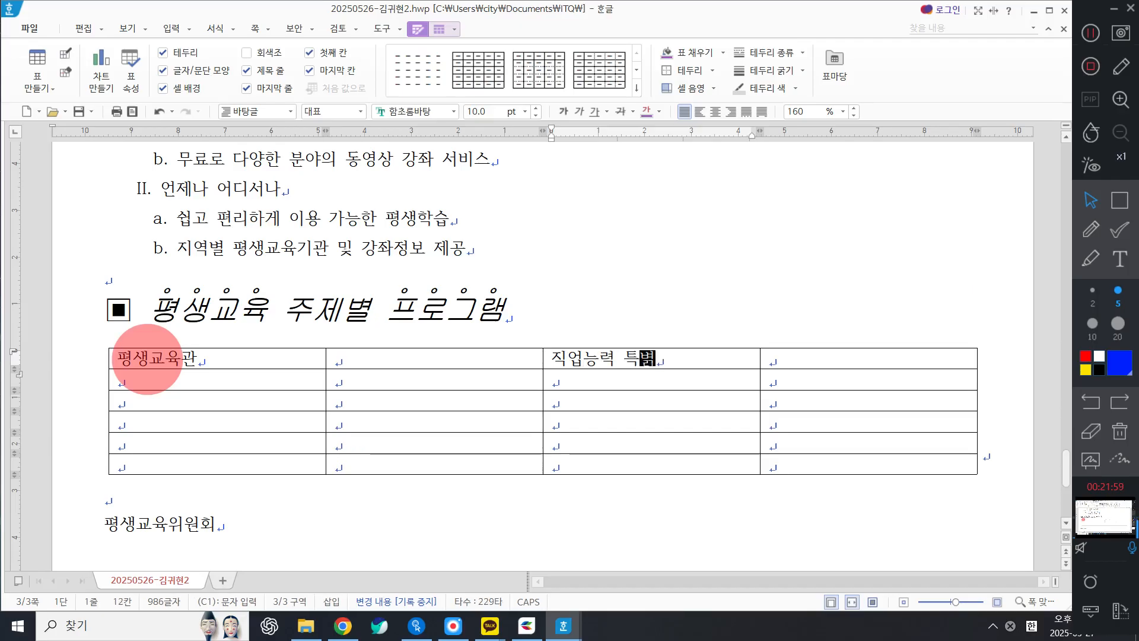
drag(188, 358, 737, 564)
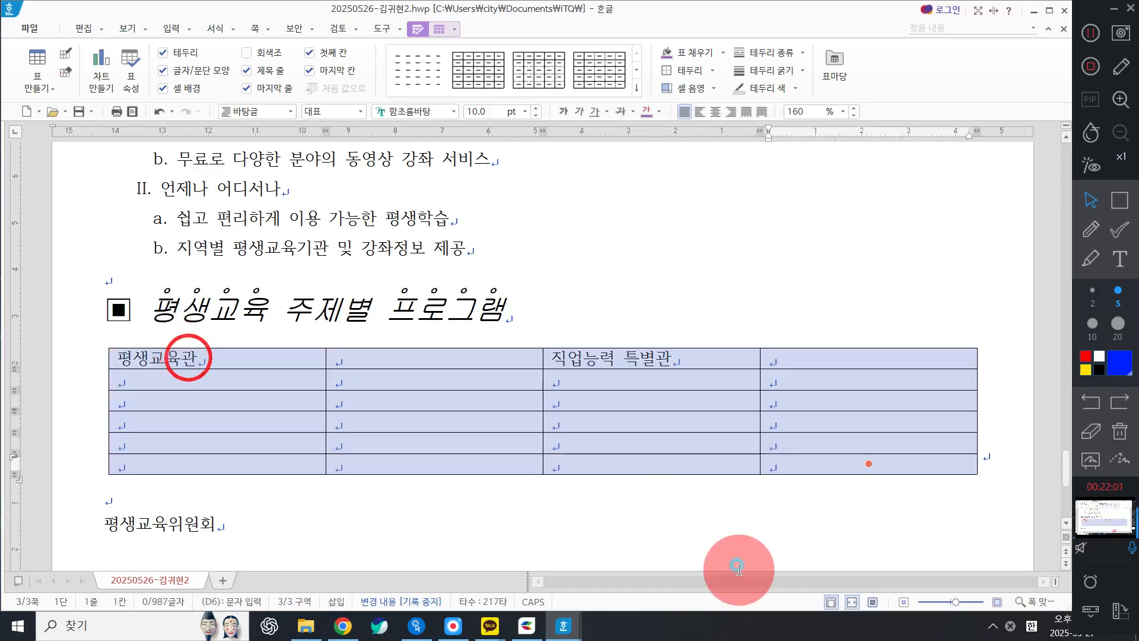
key(ctrl+Down)
key(ctrl+Down)
click(666, 249)
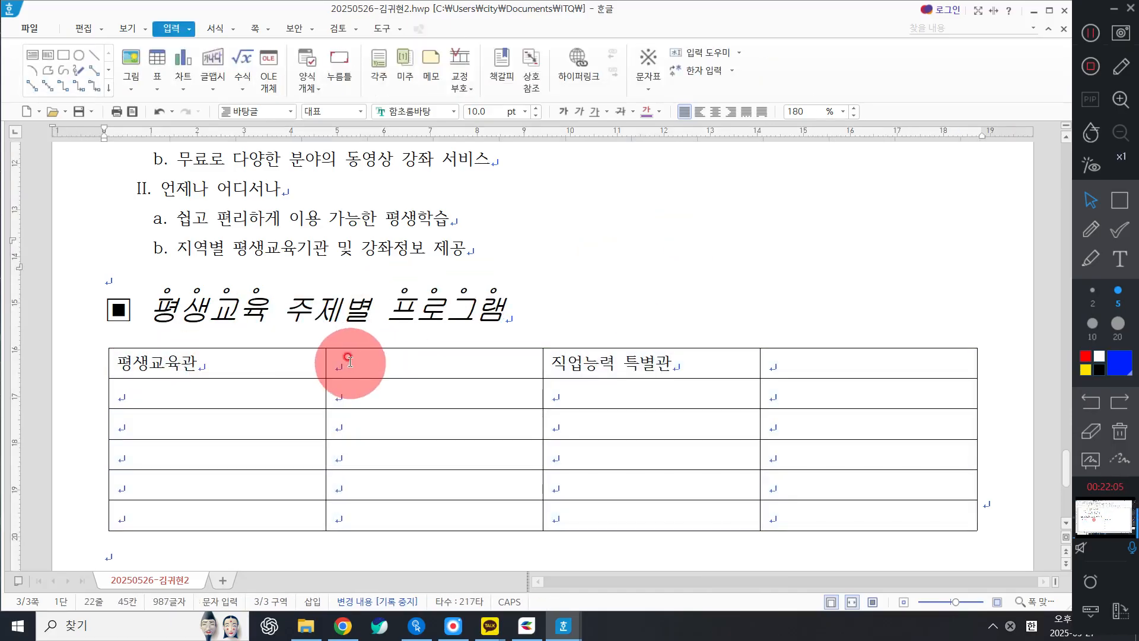
Step: Merge the first two cells of the table's top row, and merge its last two cells
click(1091, 229)
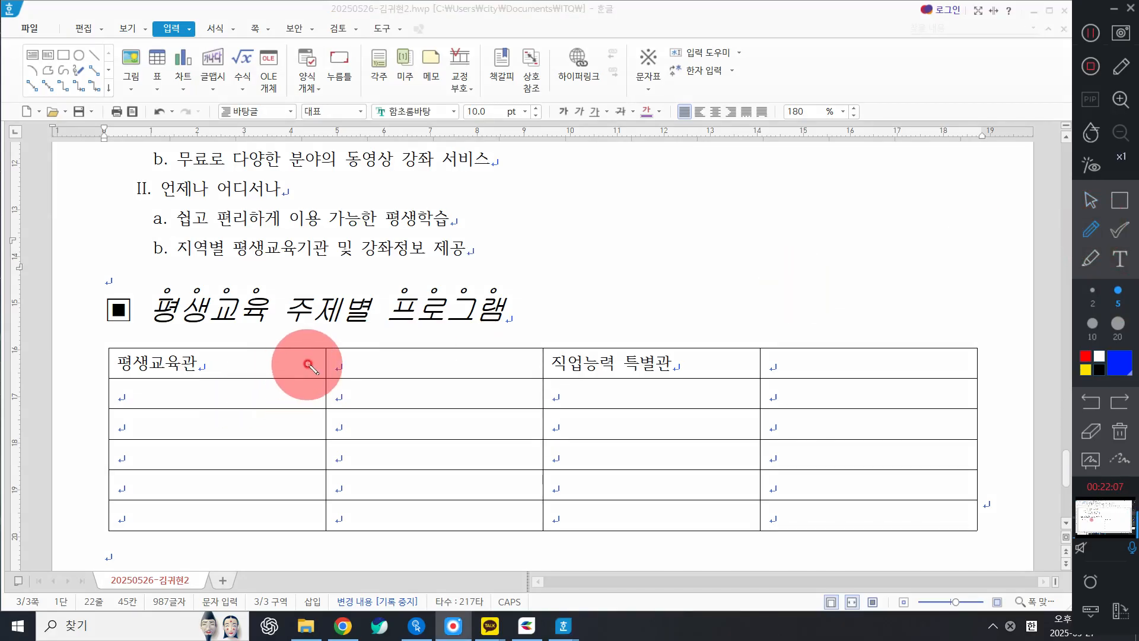
drag(307, 363, 433, 362)
click(1090, 200)
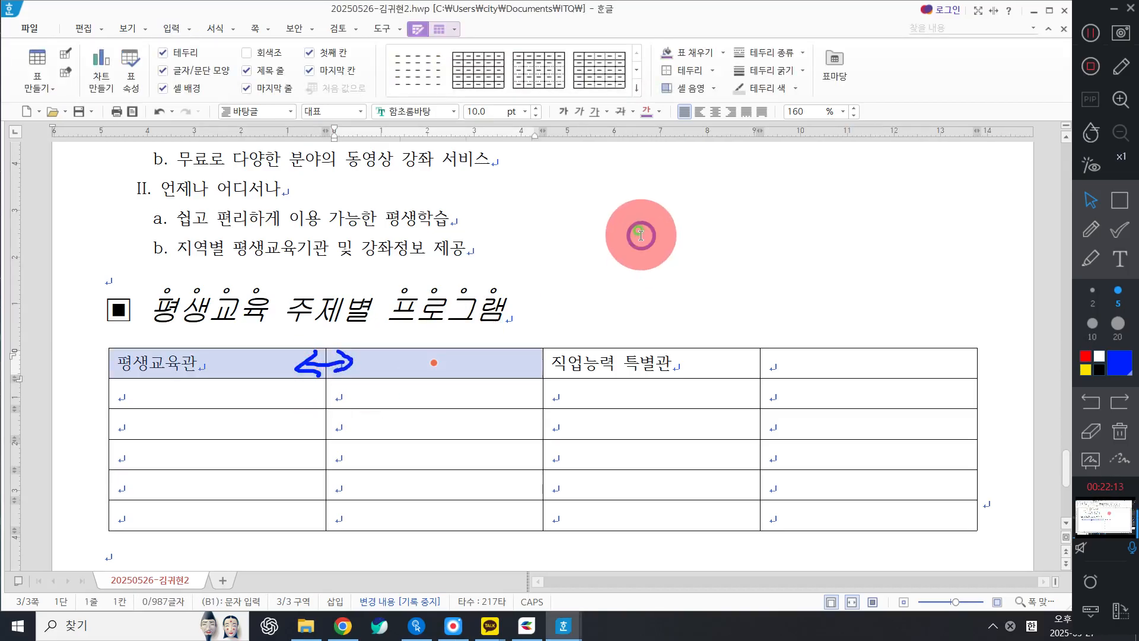
right_click(641, 235)
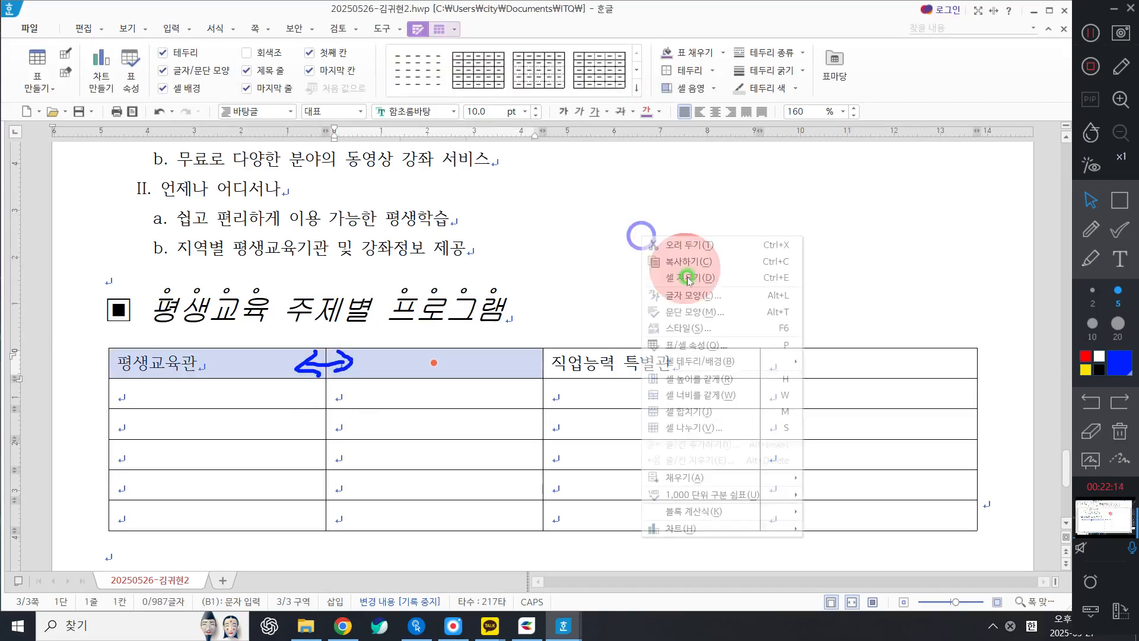
click(694, 411)
drag(718, 367, 786, 363)
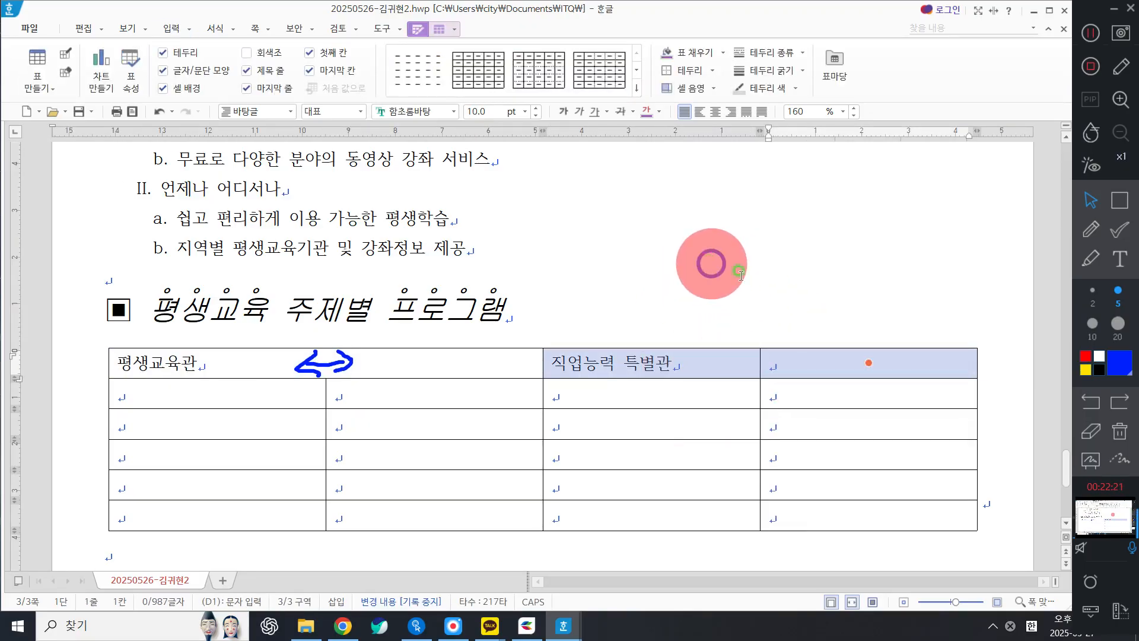
right_click(711, 261)
click(757, 440)
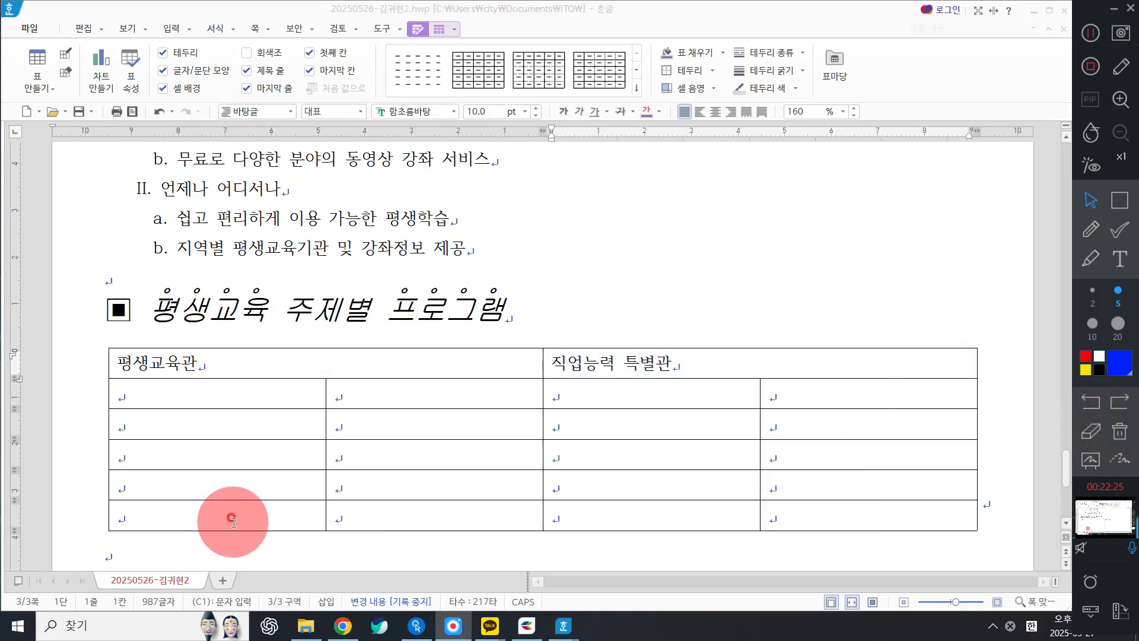
Step: Merge the first two cells of the table's bottom row, and merge its last two cells
drag(233, 522, 433, 513)
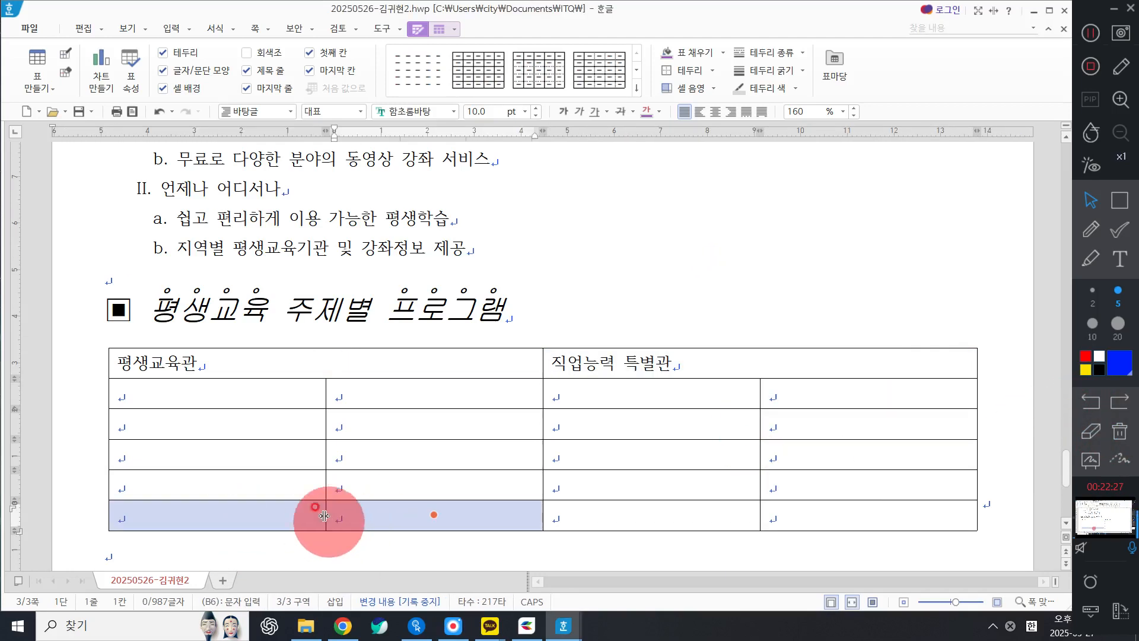
right_click(365, 543)
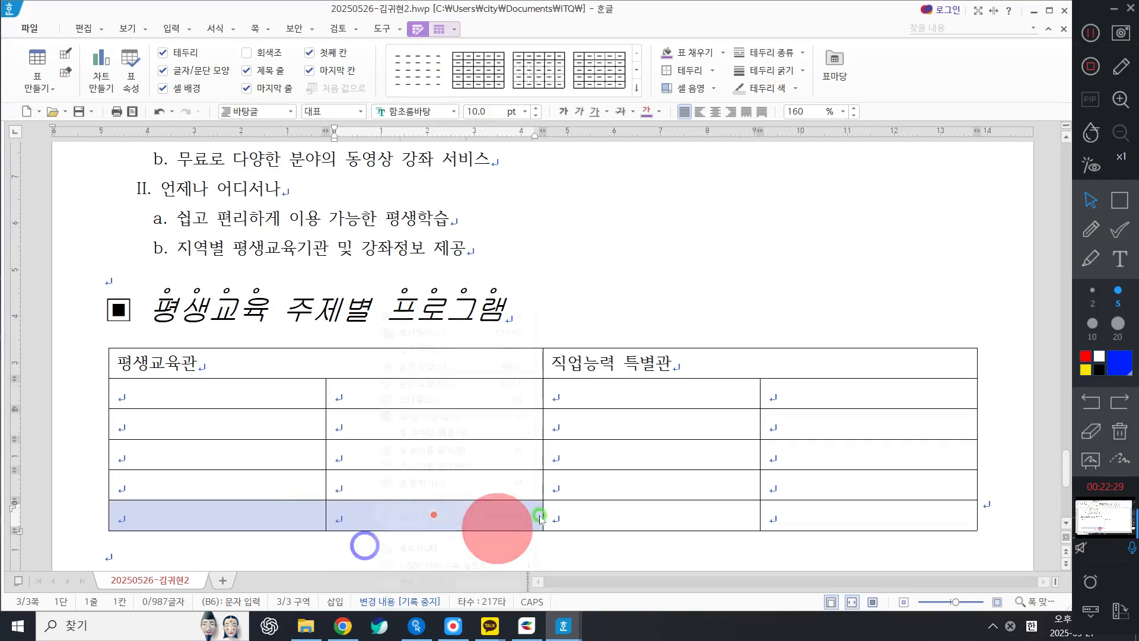
click(447, 482)
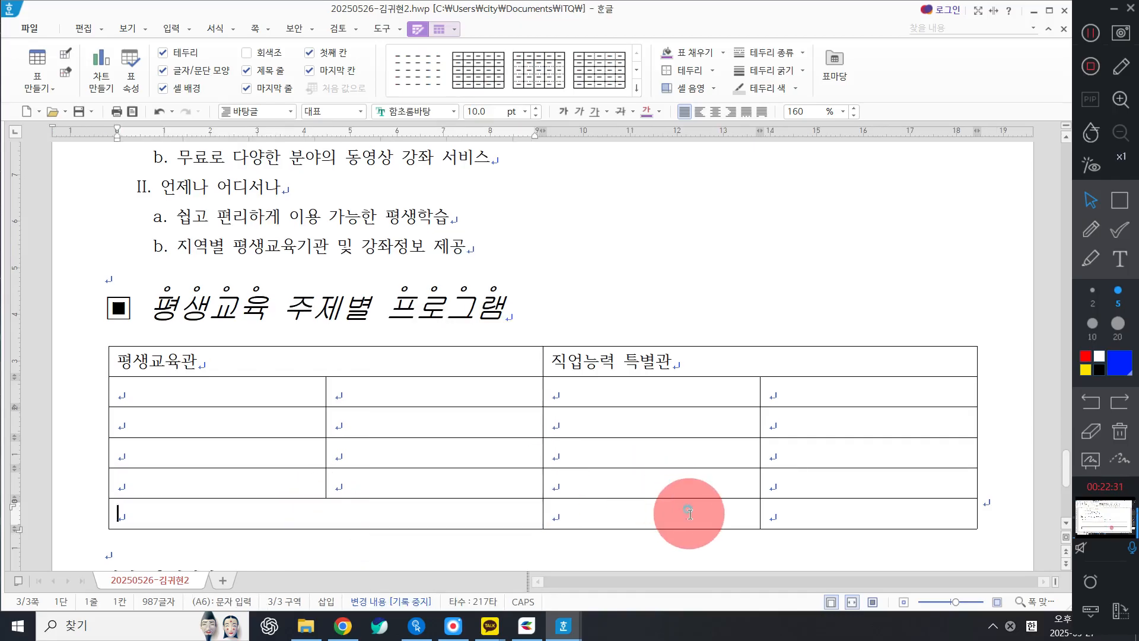
drag(687, 512, 841, 511)
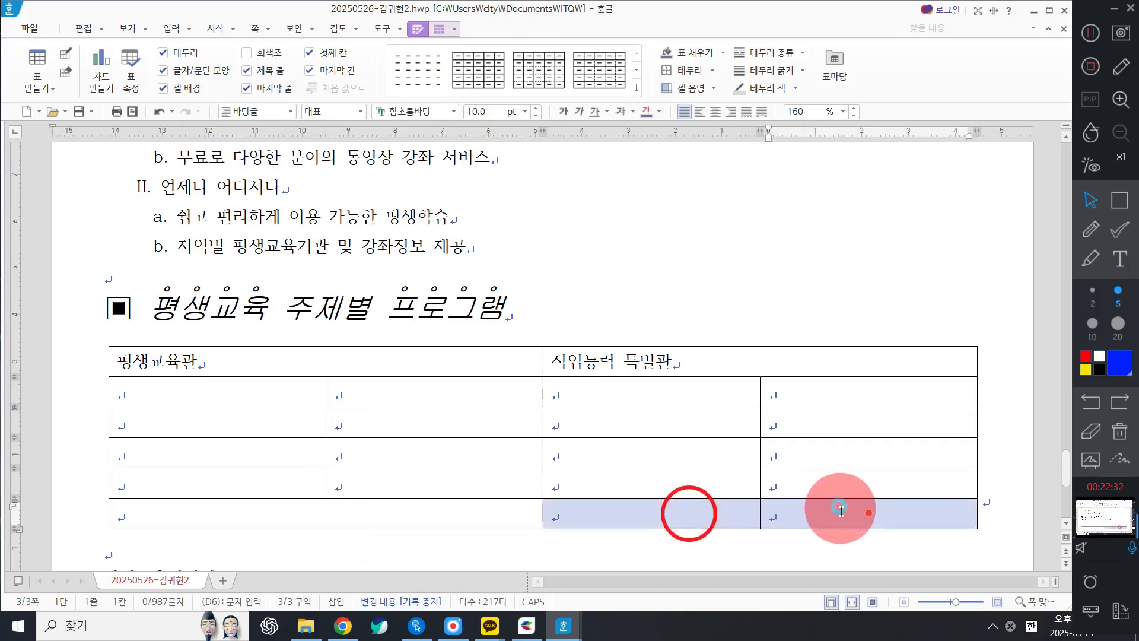
right_click(676, 297)
click(723, 472)
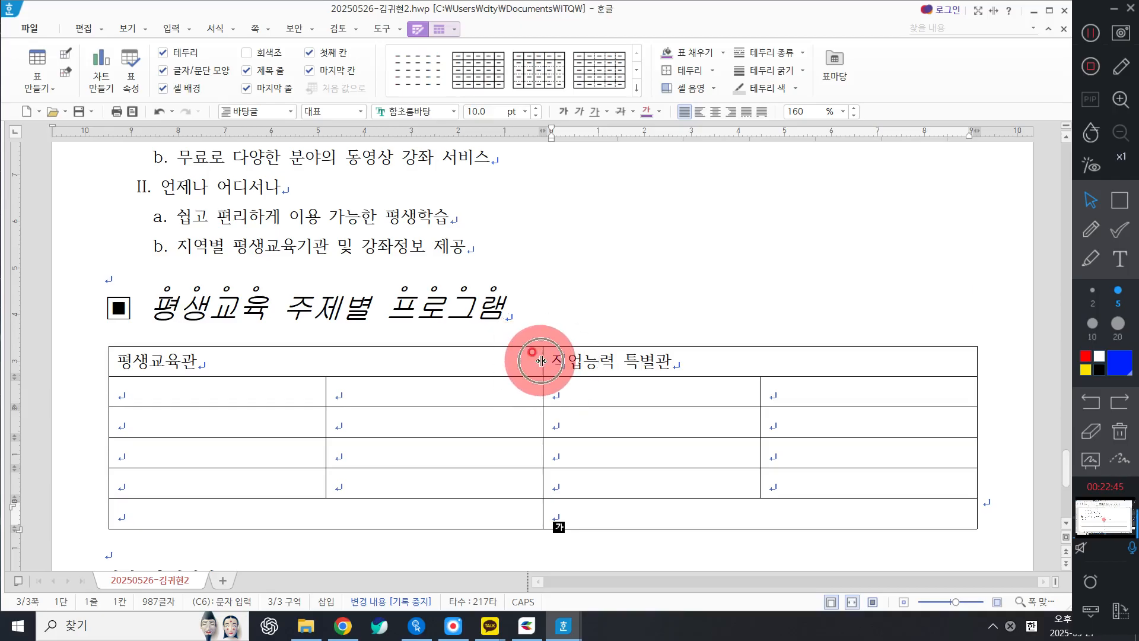
Step: Shift the table's inner column borders to the left, narrowing the first and third columns and widening the fourth
drag(541, 360, 497, 358)
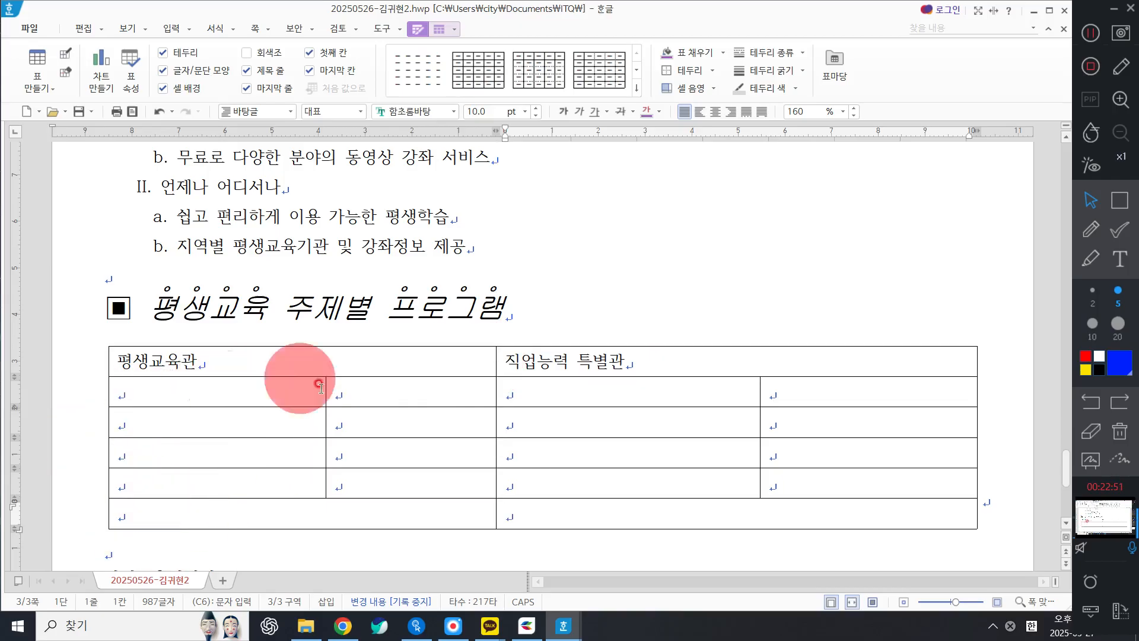
drag(333, 391, 272, 386)
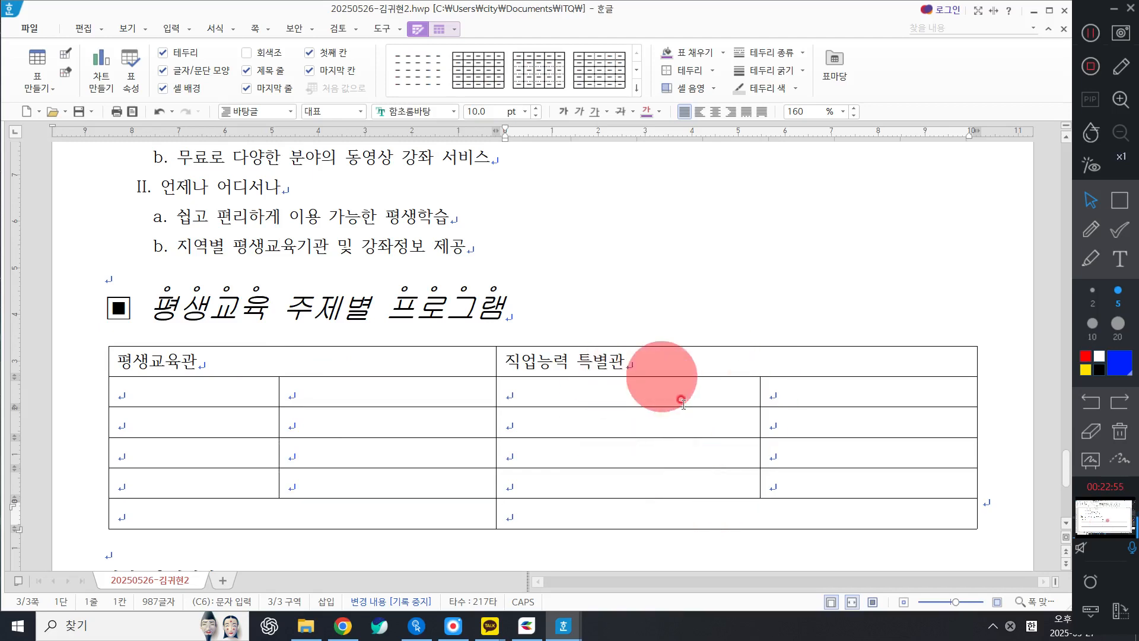
drag(760, 391, 666, 394)
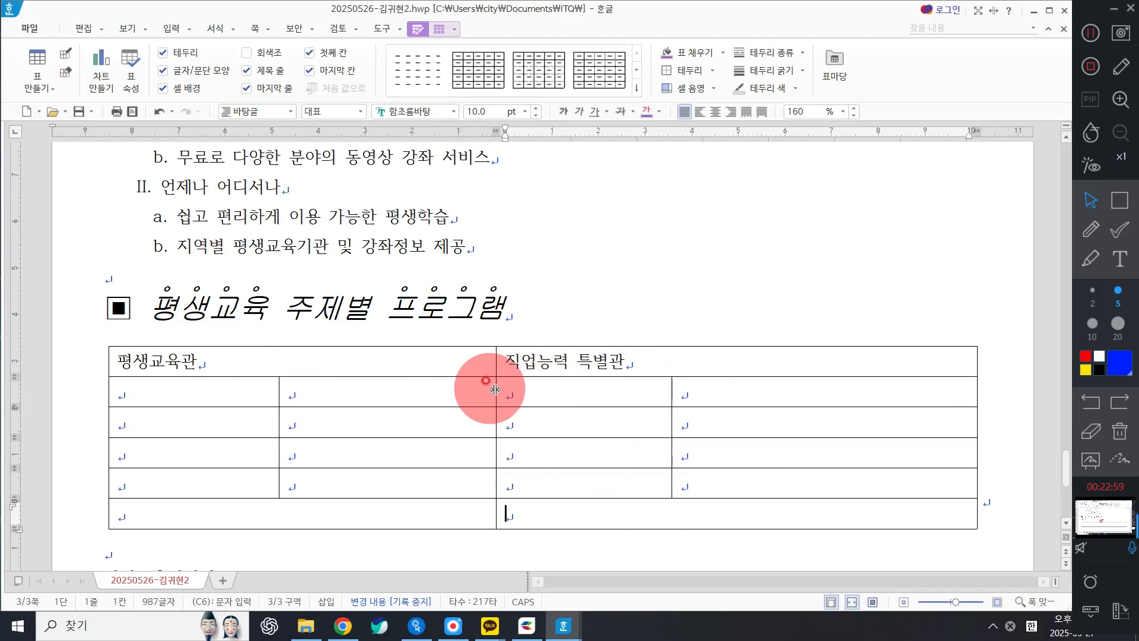
drag(494, 389, 491, 389)
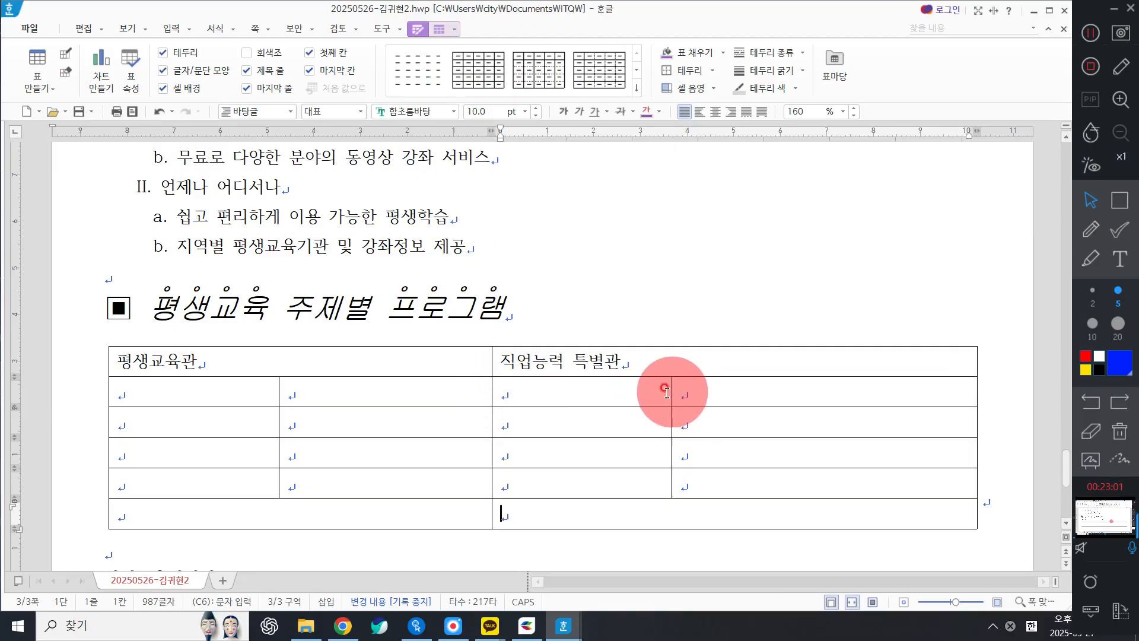
drag(670, 395, 676, 395)
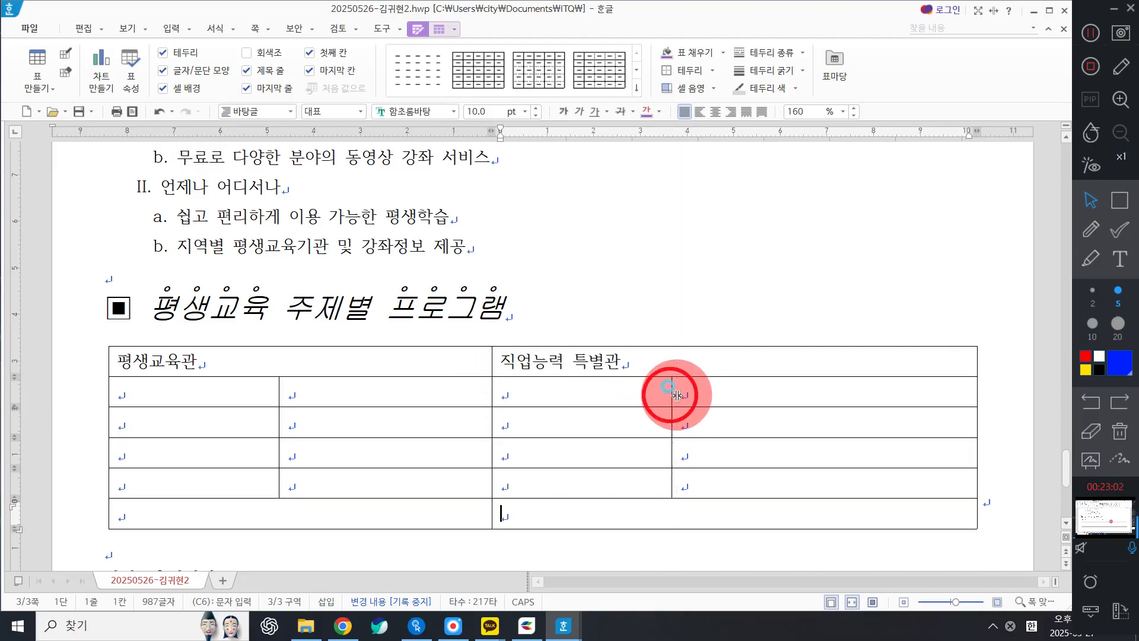
Step: Fill the first column below the header with 문해교육, 인문교육, 교양교육 and 시민교육, and the merged bottom-left cell with 평생학습 추구
click(224, 403)
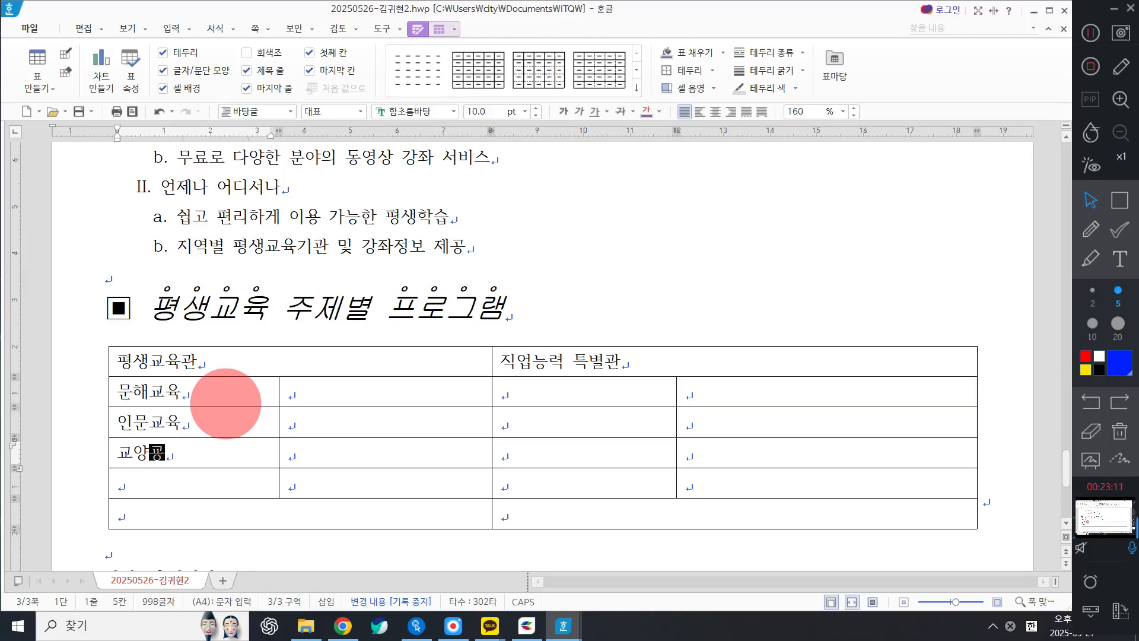
key(Down)
text(ㅅ)
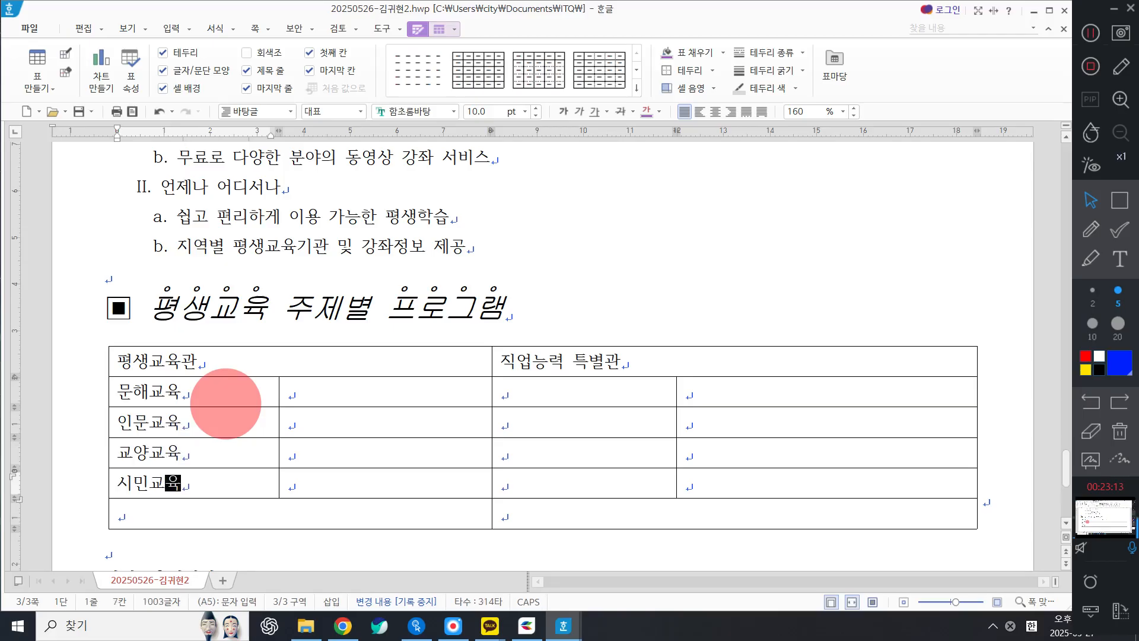
text(ㅣ민교육)
key(Down)
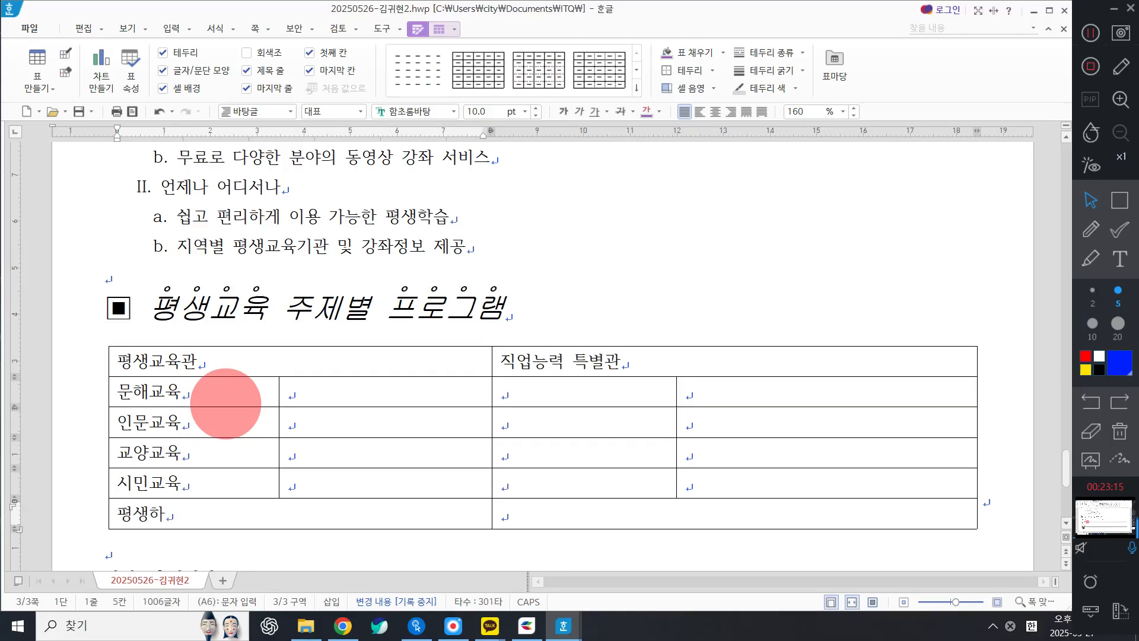
text(평생학습 축)
Step: Fill the second column's four cells below the header with 한글교육 등, 인문학 등, 국제 예절 등 and 세계시민교육 등
key(Up)
key(Up)
key(Up)
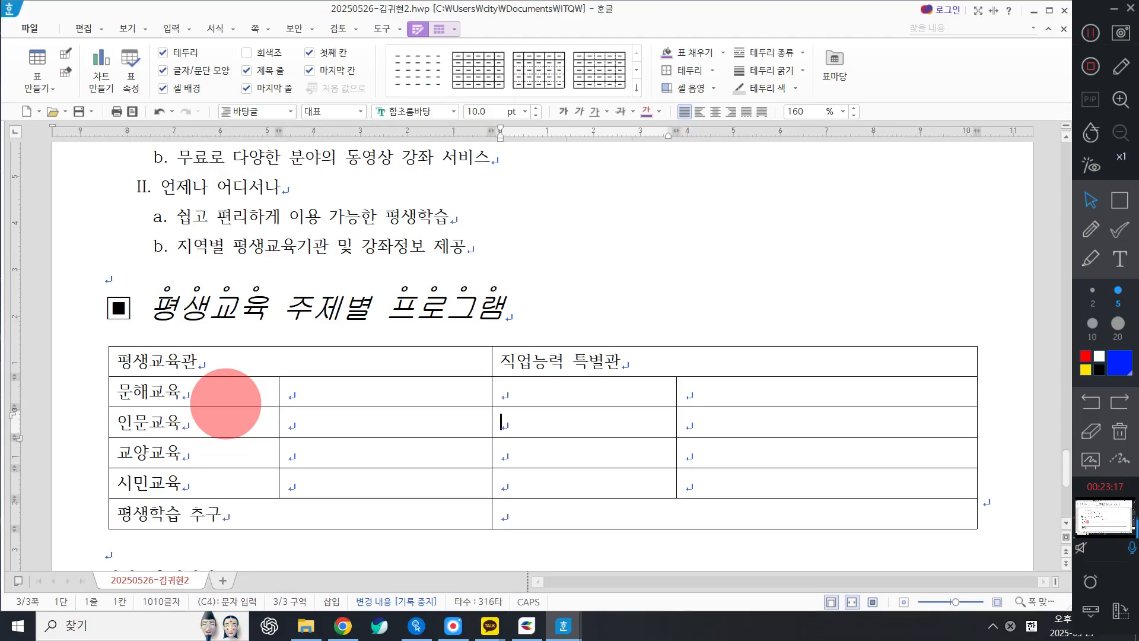
key(Left)
key(Up)
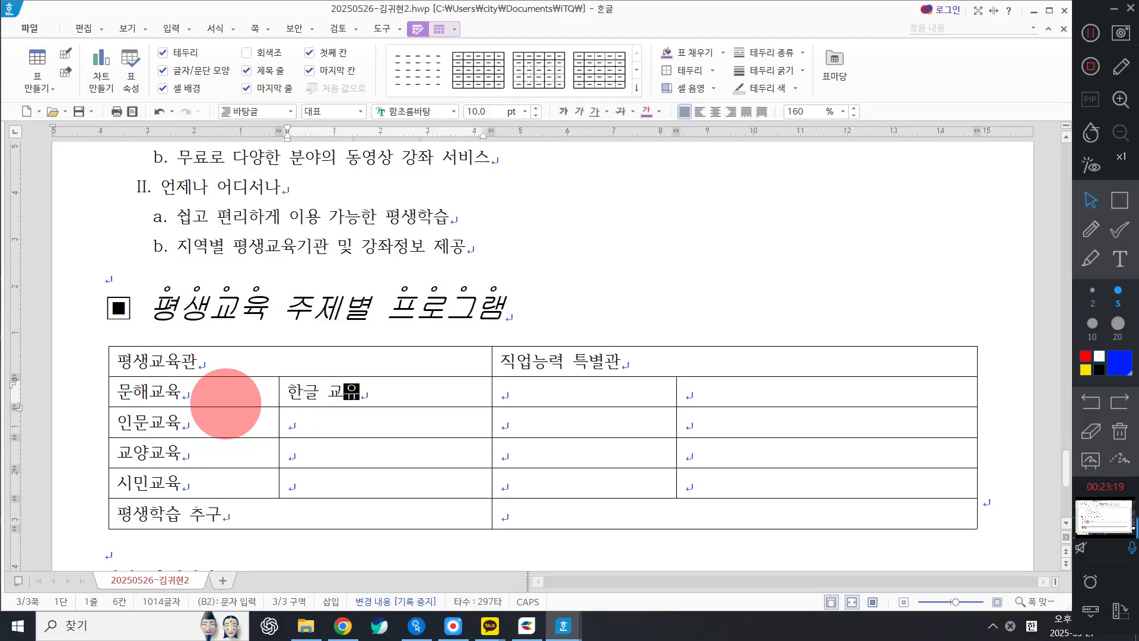
text(한글교육)
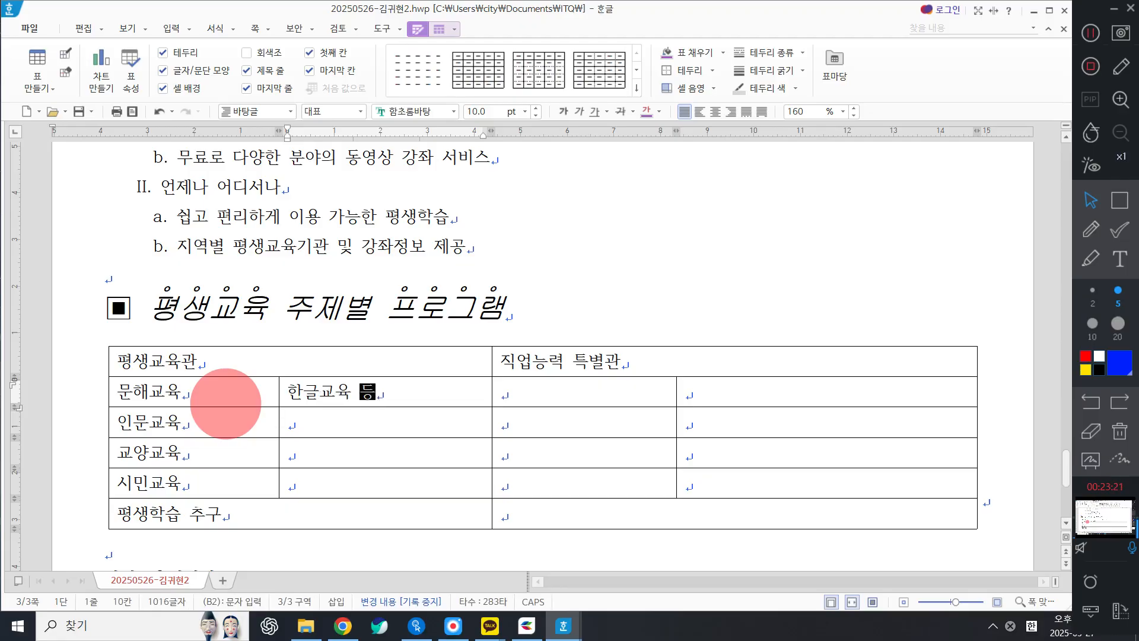
key(Down)
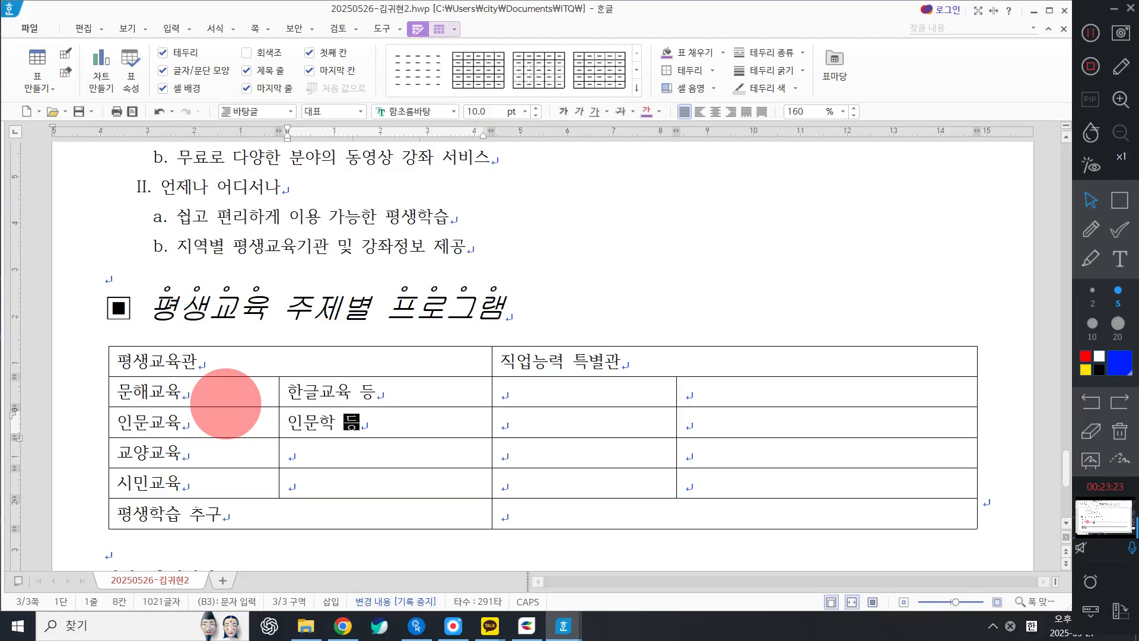
text(국제 예절)
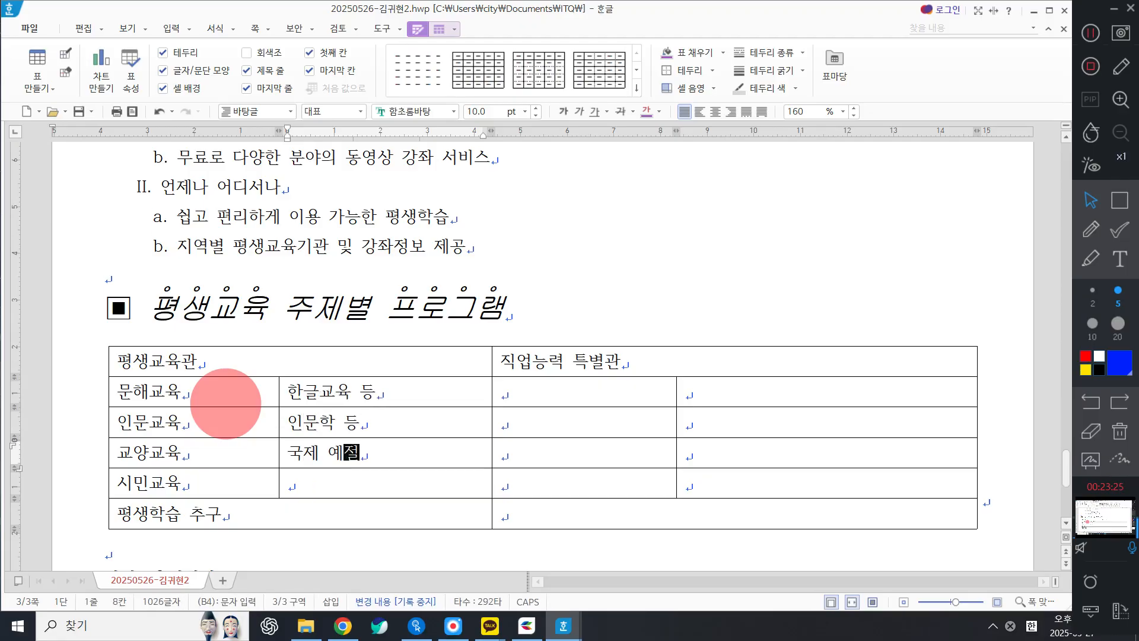
text( 등)
key(Down)
text(ㅅ)
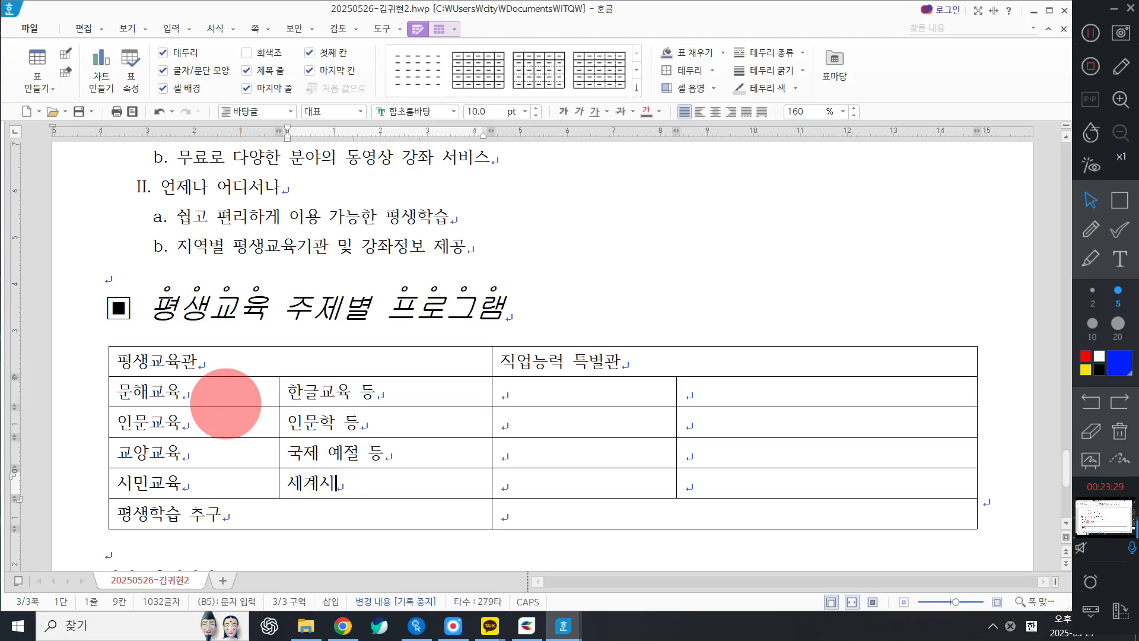
text(시미ㄴ교육 ㄷ)
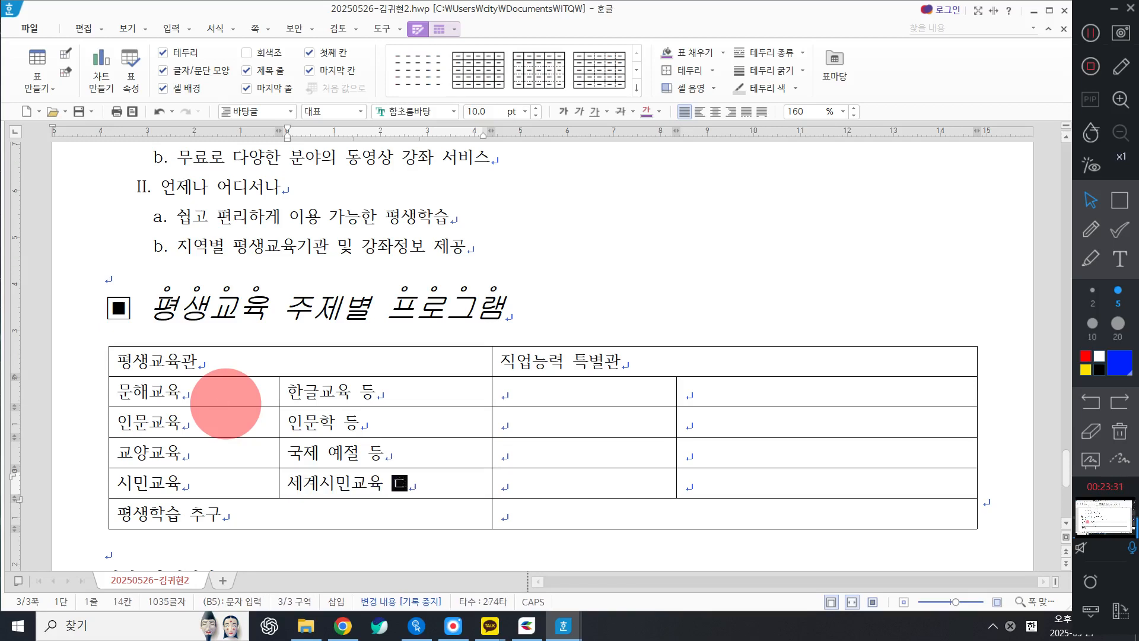
Step: Fill the first three cells of the third column below the header with 재취업 교육, 창업 교육 and 귀농 교육
key(Right)
key(Up)
key(Up)
text(재취)
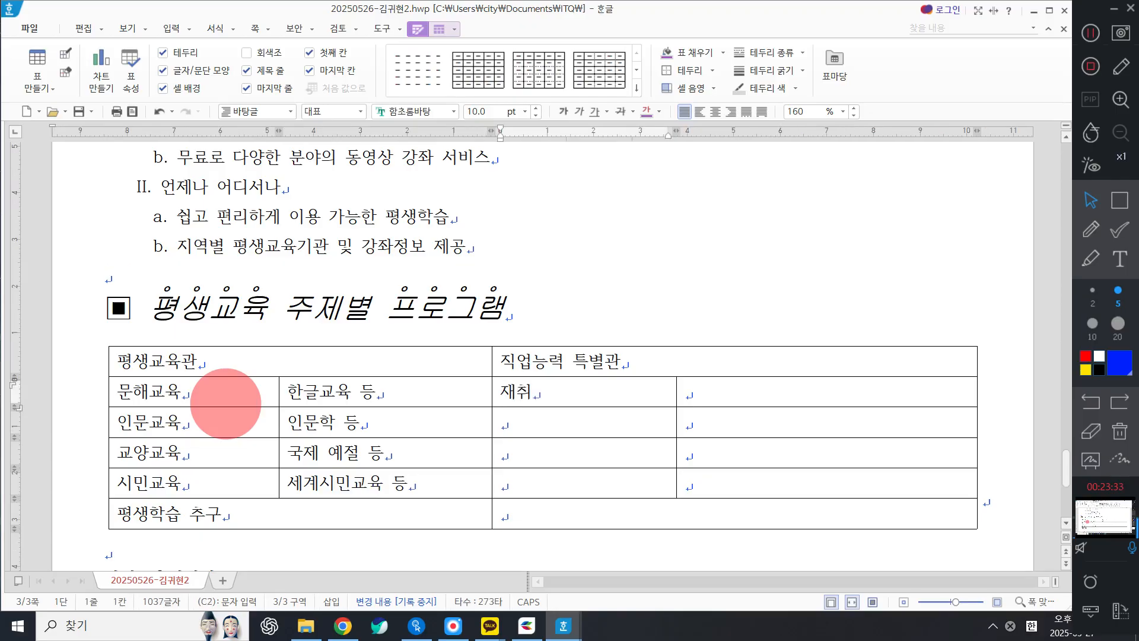
text(업 교육)
key(Down)
text(ㅊ)
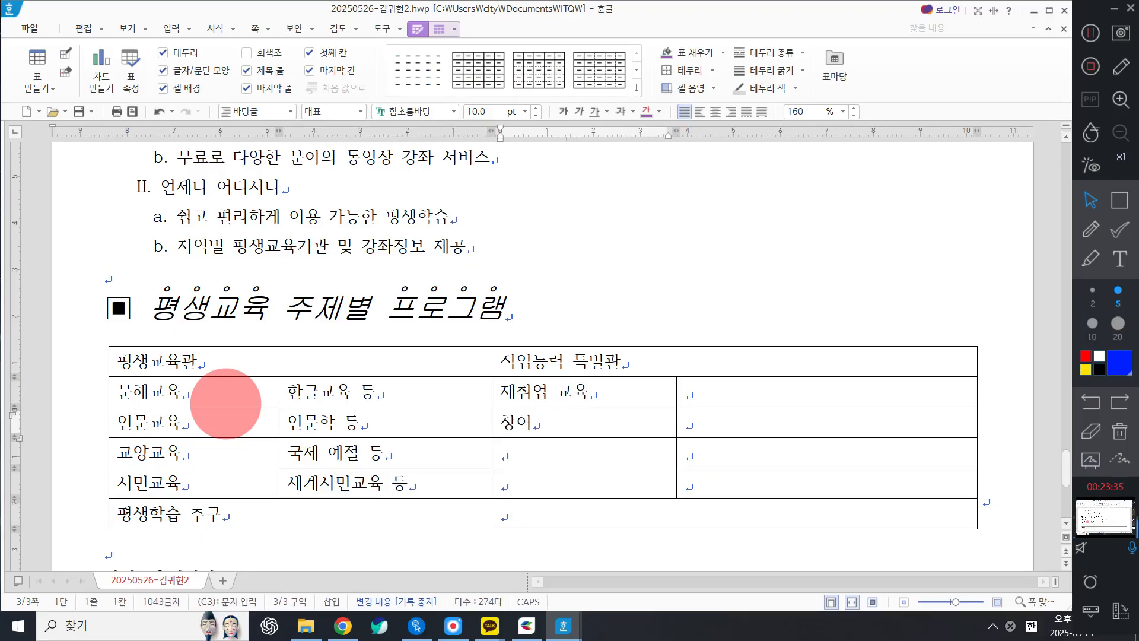
text(ㅏㅇ업 교육)
key(Down)
text(귀농 )
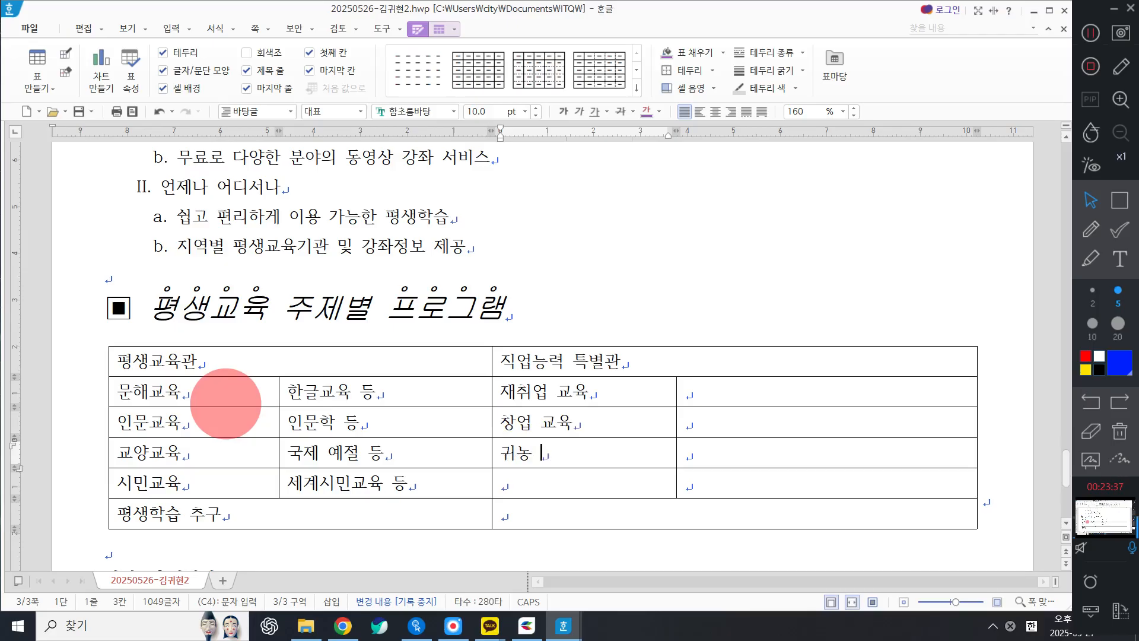
text(교유ㄱ)
Step: Enter 사회공헌 교육 in the third column's next cell and 인생 2막 준비 in the merged bottom-right cell
key(Down)
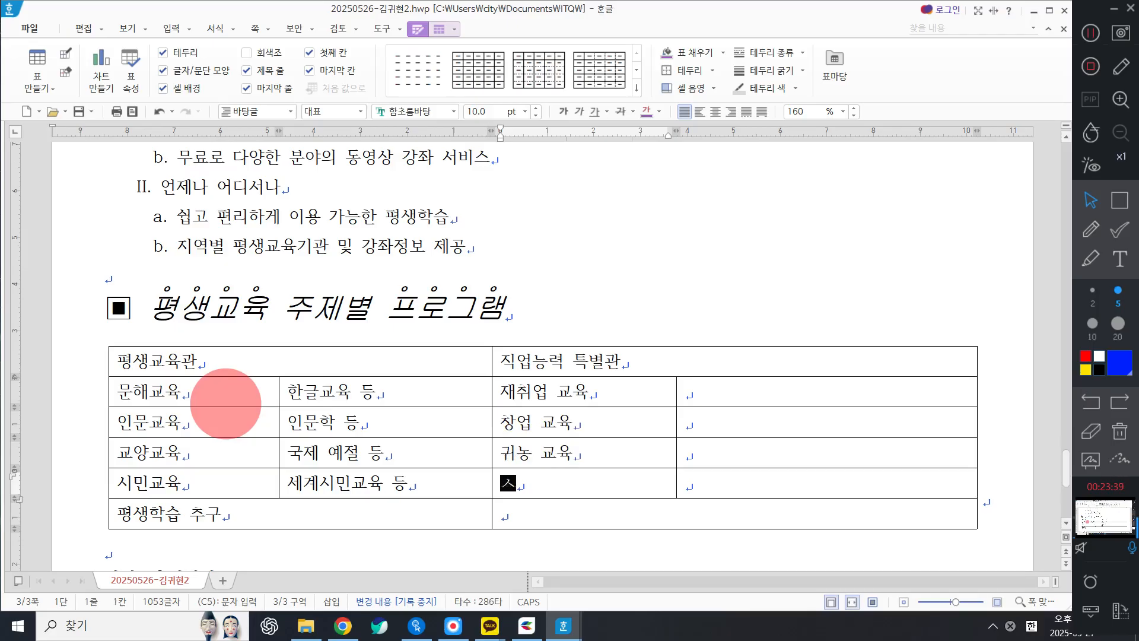
text(사회고ㅇ헌 교육)
key(Down)
text(인)
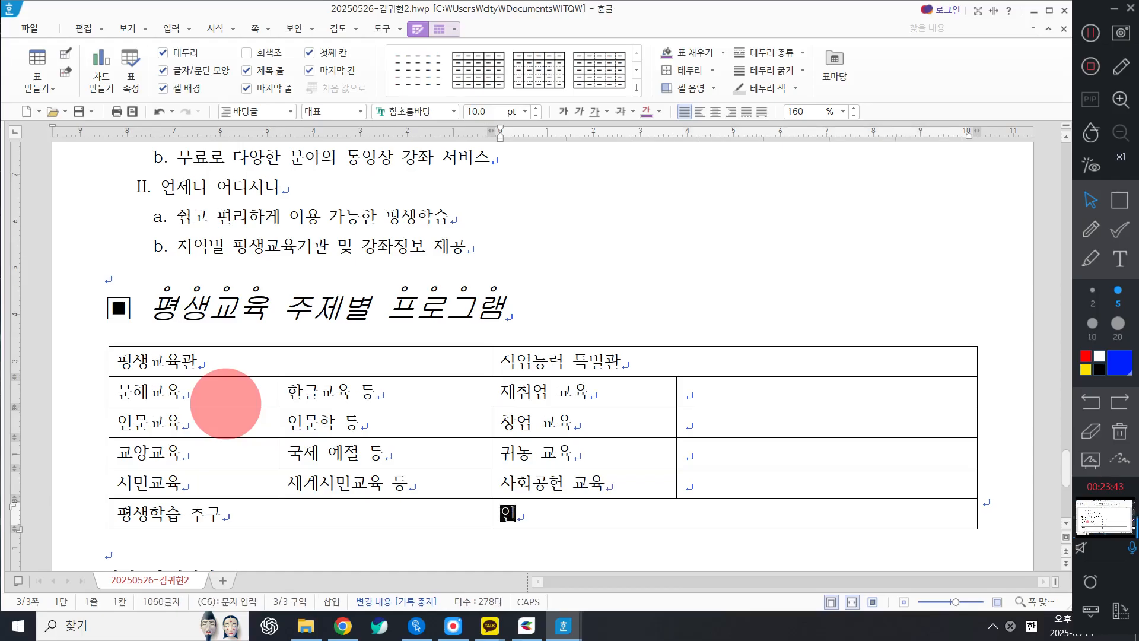
text(생 )
text(2마ㄱ 준비)
key(Down)
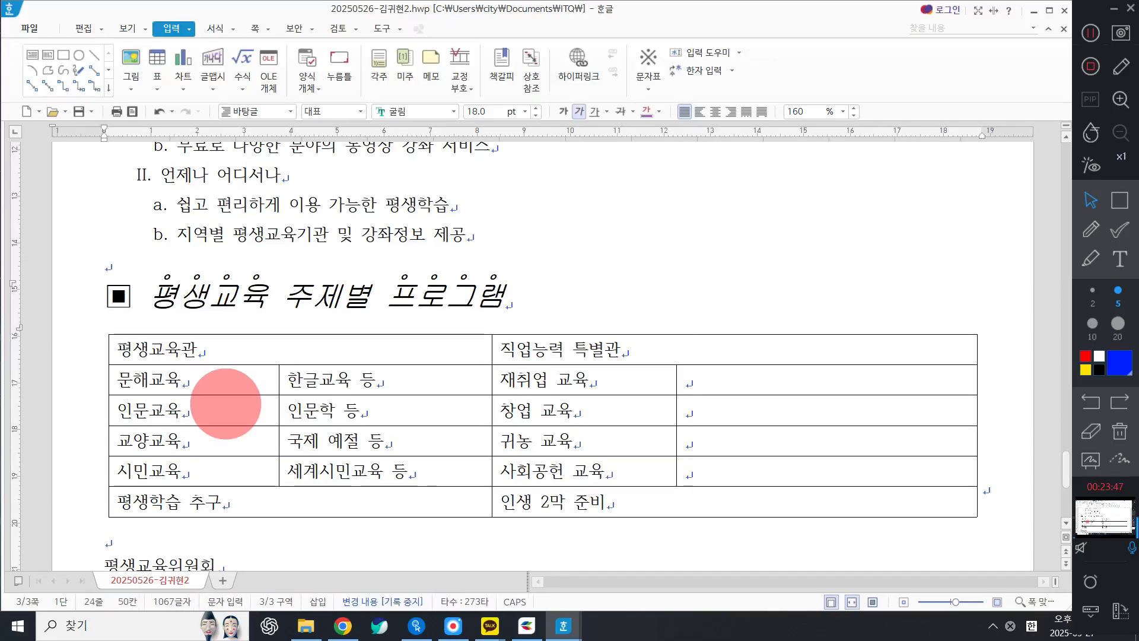
Step: Enter 재취업을 위한 이직, 전직 프로그램 in the fourth column's cell beside 재취업 교육
key(Up)
key(Up)
key(Up)
key(Up)
click(896, 380)
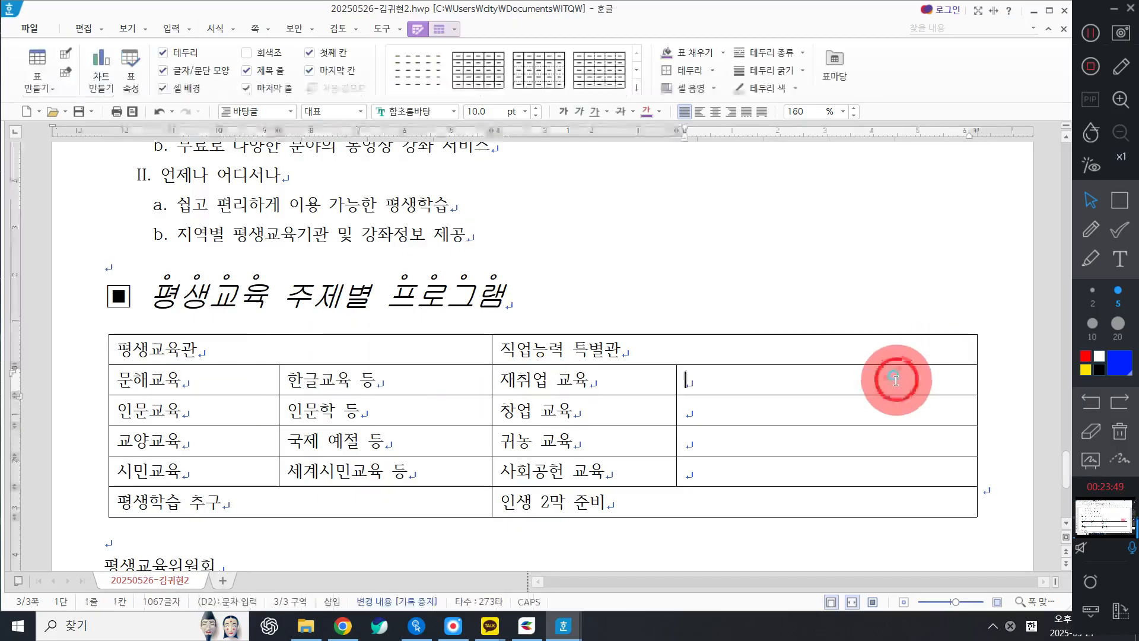
text(재취어ㅂ을 위한 이)
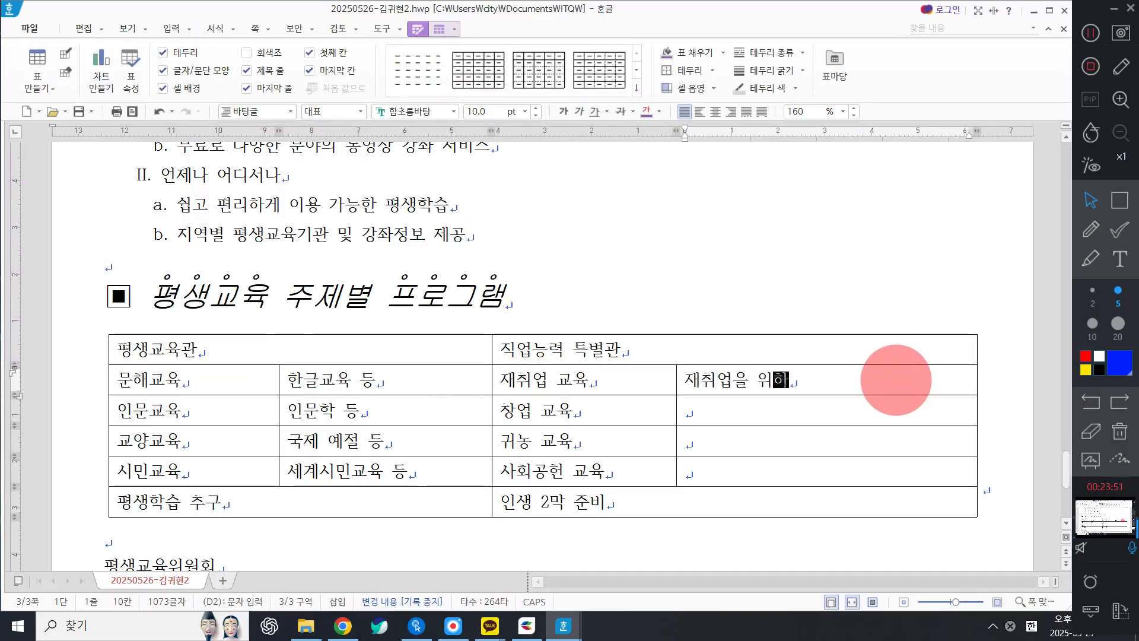
text(ㅈㅣㄱ, 전지)
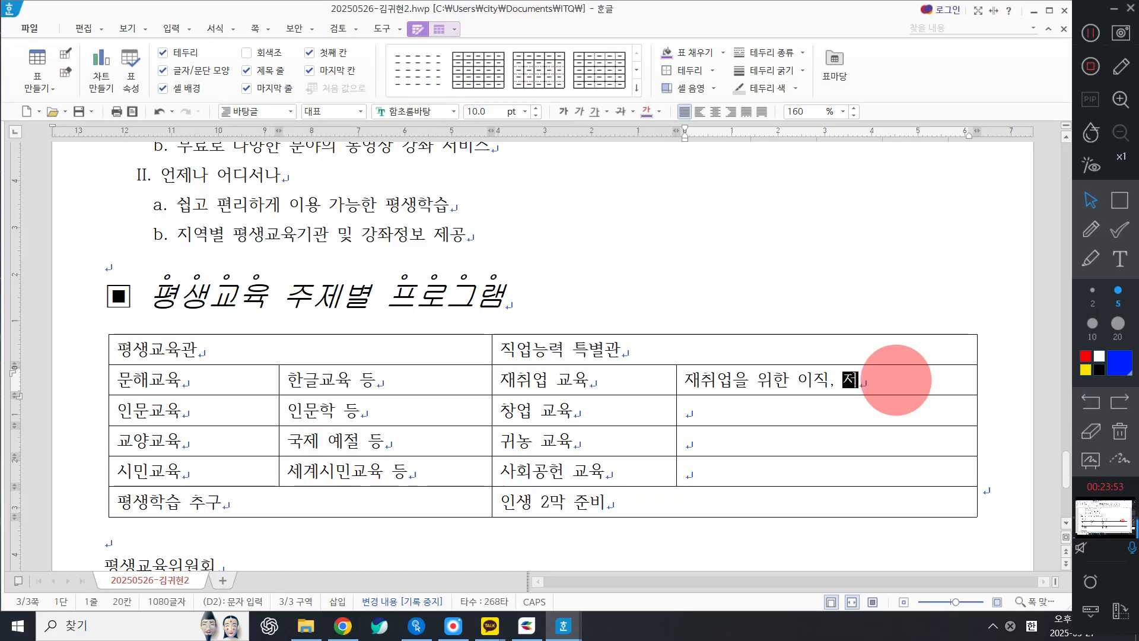
text(ㄱ 프로그램)
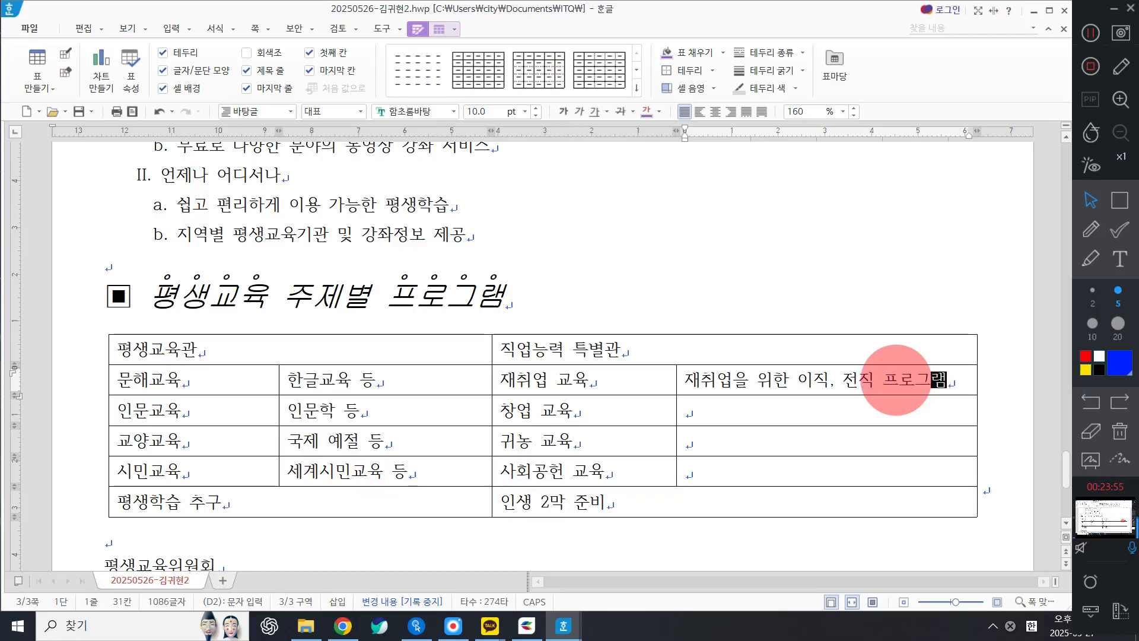
Step: Enter 창업, 창직 및 폐업 관련 프로그램 in the fourth column's cell beside 창업 교육, correcting the mistyped last word
key(Down)
text(창어)
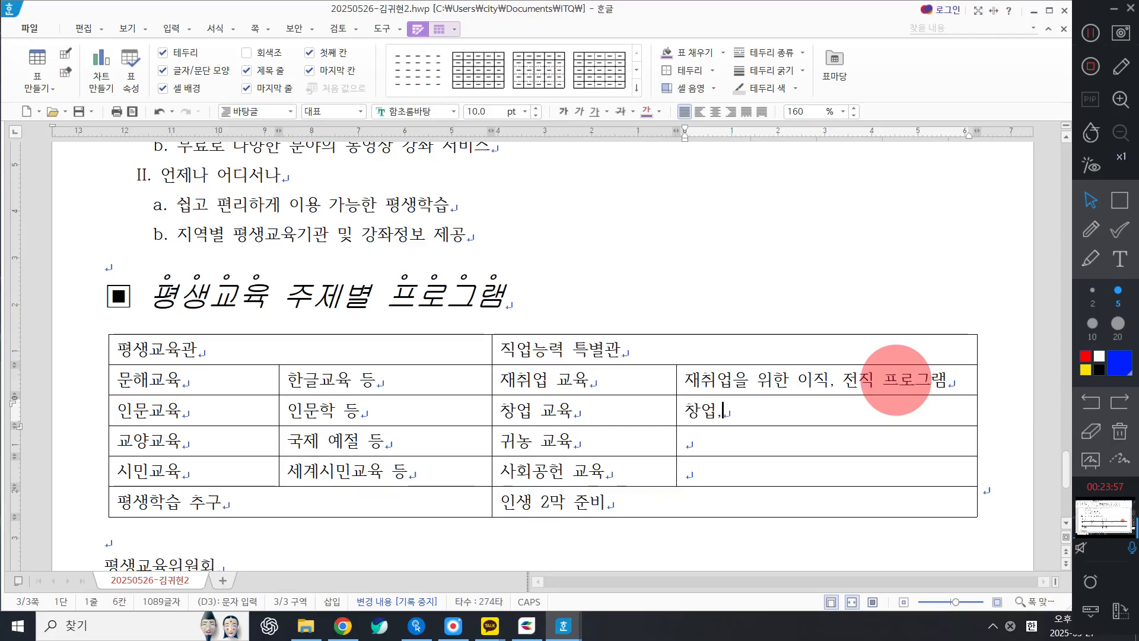
text(ㅂ, 창ㅈㅣㄱ ㅁㅣㅈ )
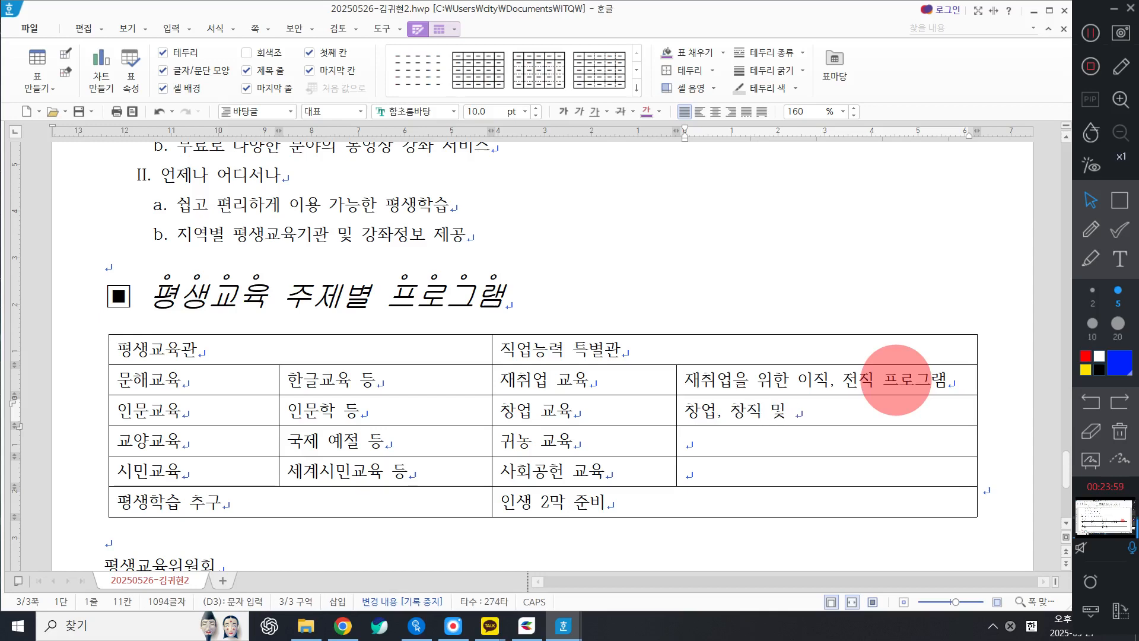
text(ㅍㅖㅇㅓㅂ ㄱㅘㄴㄹㅕㄴ ㅍ)
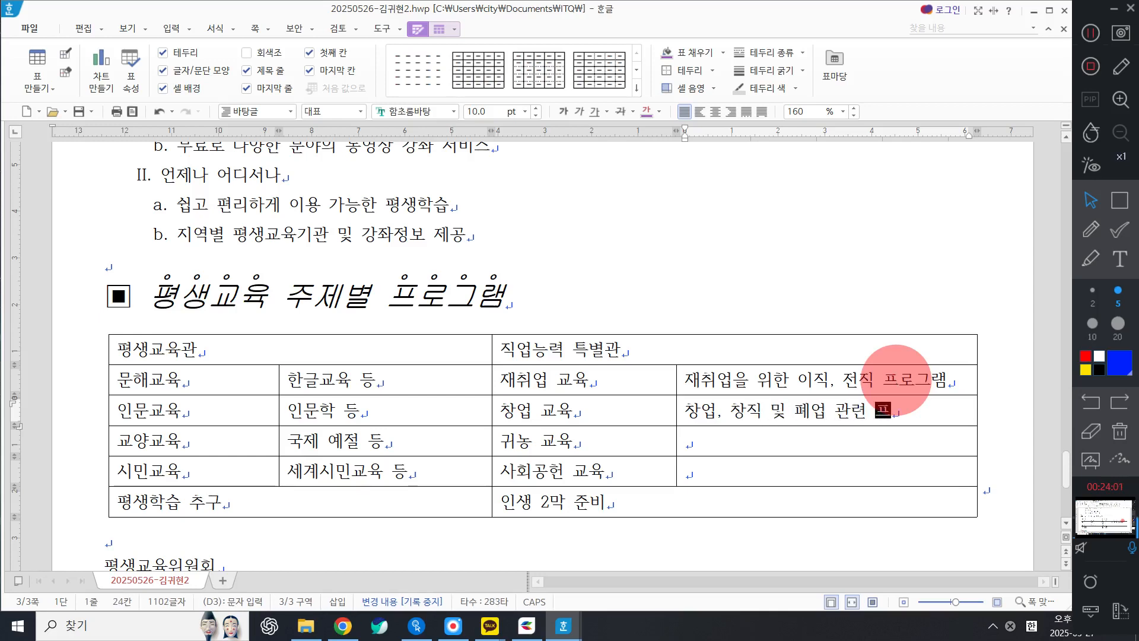
text(ㅡㄹㅗㄱㅡㄹㅐㅁ)
key(Down)
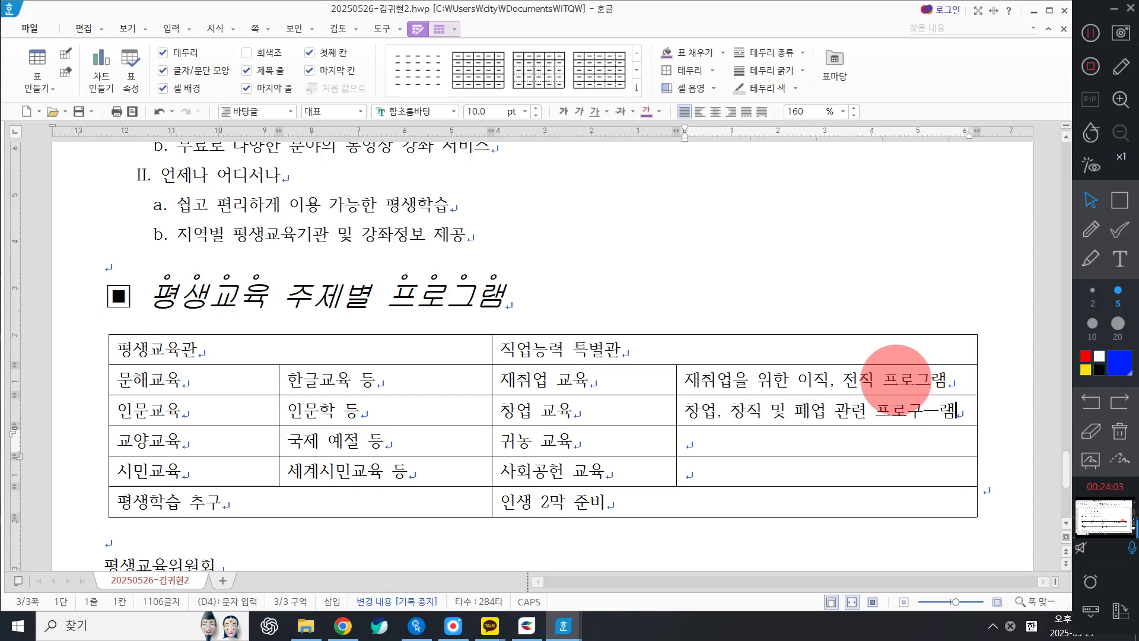
drag(878, 410, 953, 414)
drag(872, 409, 924, 423)
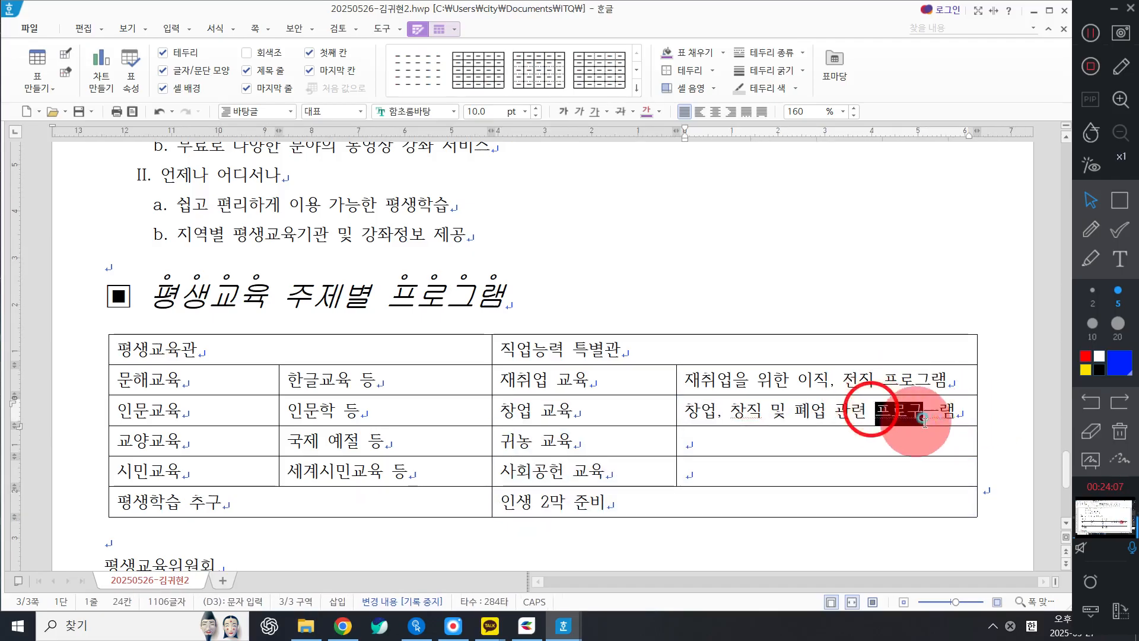
text(ㅍㅡㄹㅗㄱㅡㄹㅐㅁ)
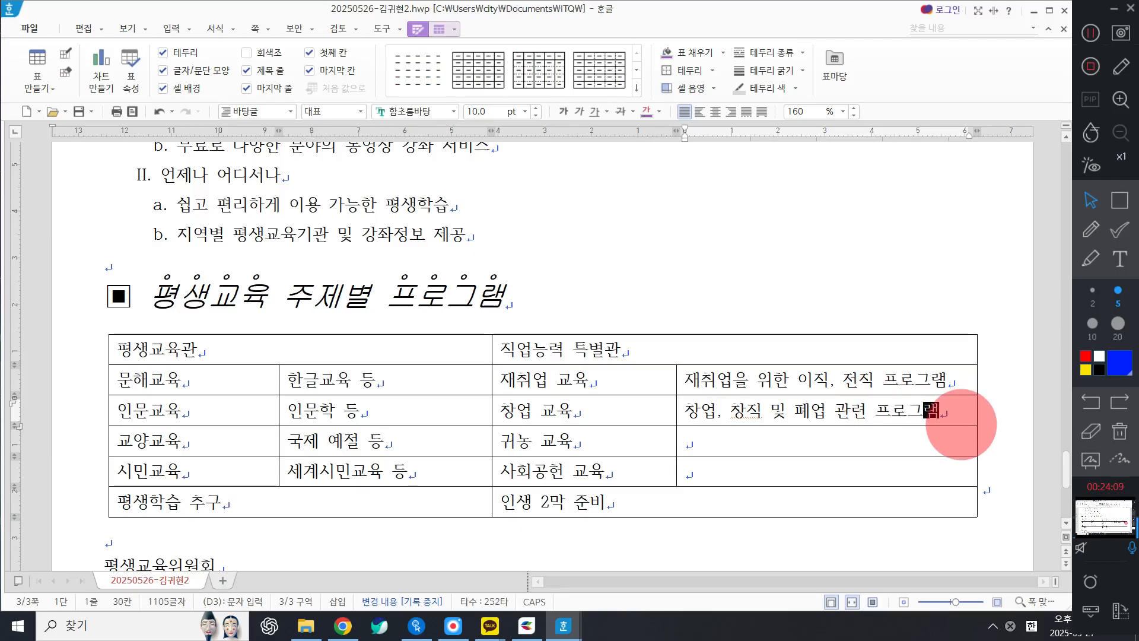
Step: Enter 귀농, 귀촌 교육 프로그램 in the cell beside 귀농 교육, removing the stray semicolon, and start the cell below with 사회
key(Down)
text(ㄱㅜㅣ)
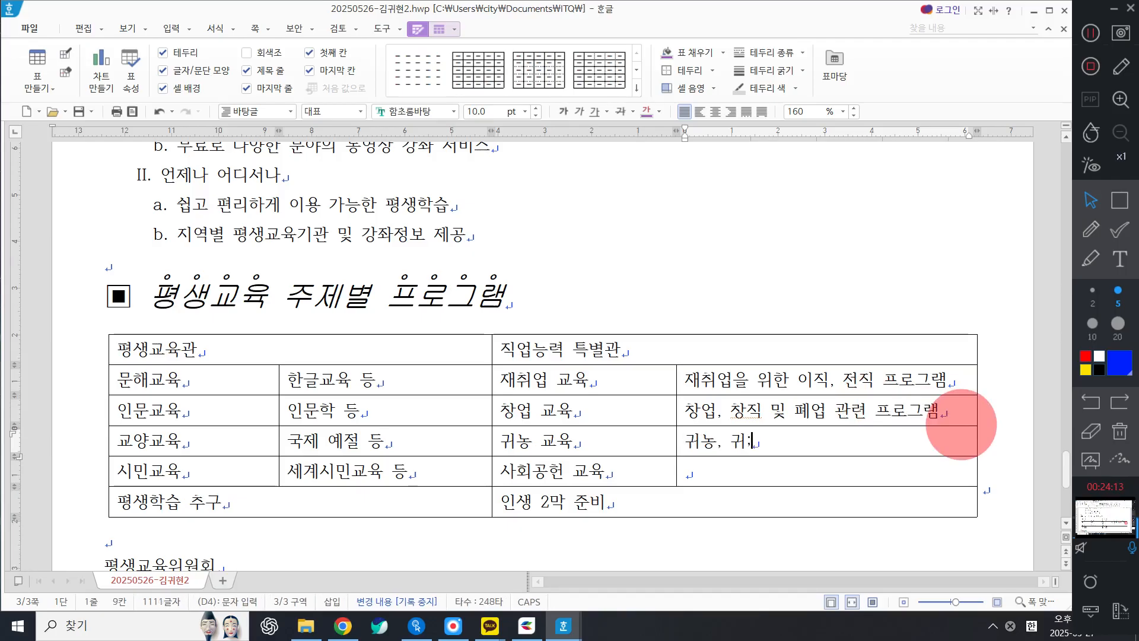
text(ㄴㅗㅇ, ㄱㅜㅣ;ㅊㅗㄴ ㄱㅗㅇㅠㄱ ㅍㅡㄹㅗ)
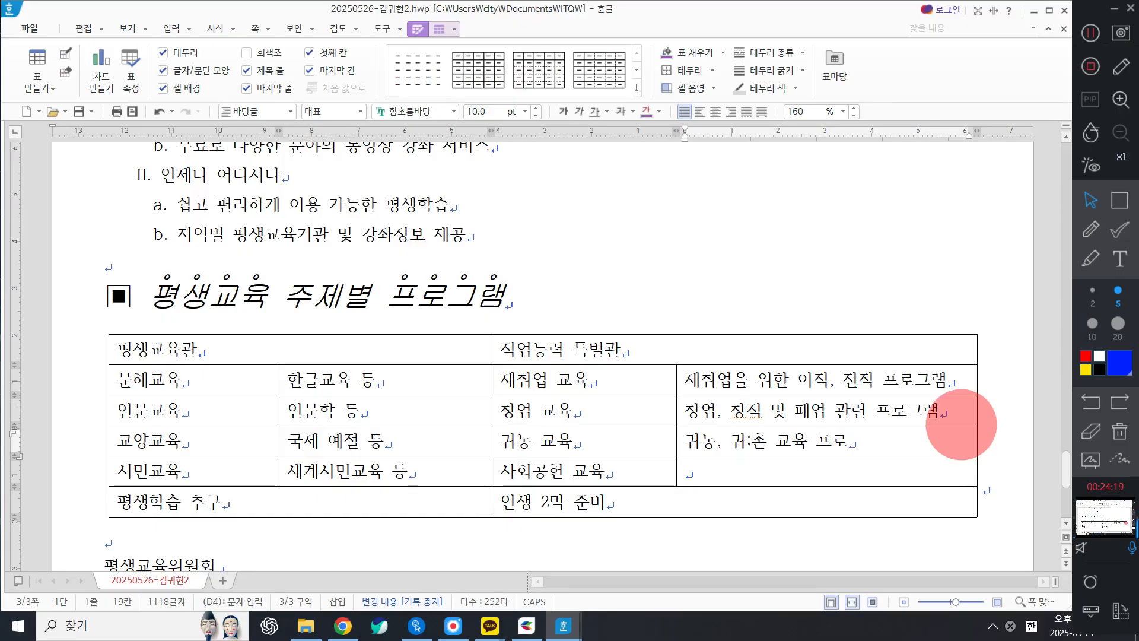
text(ㄱㅡㄹㅐㅁ)
key(Down)
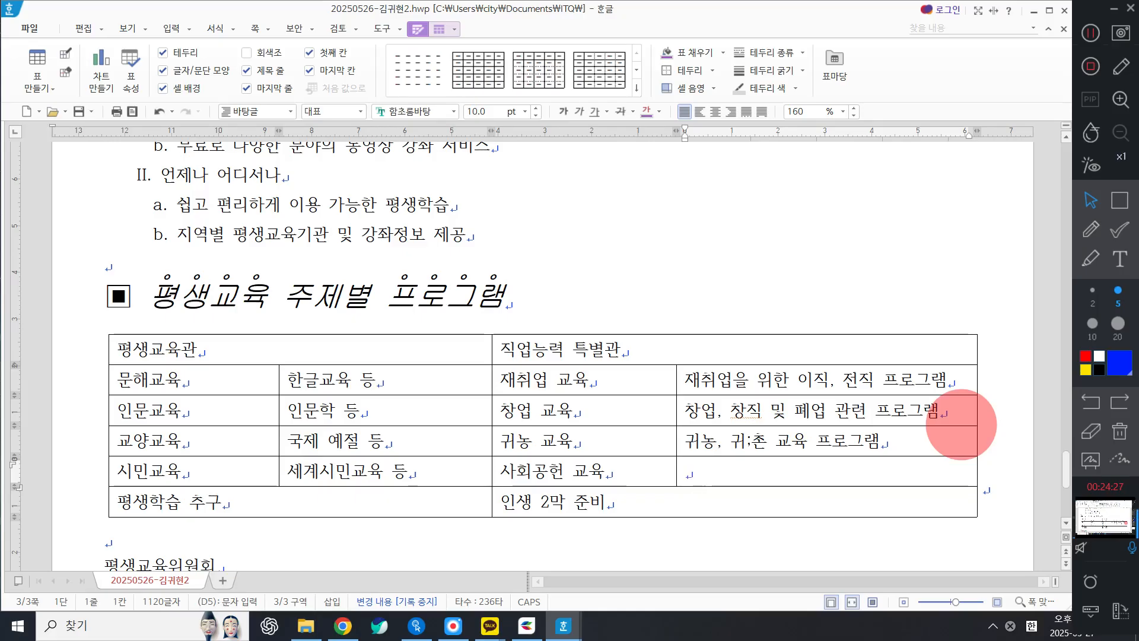
text(ㅅㅏㅎㅗㅣ)
key(Up)
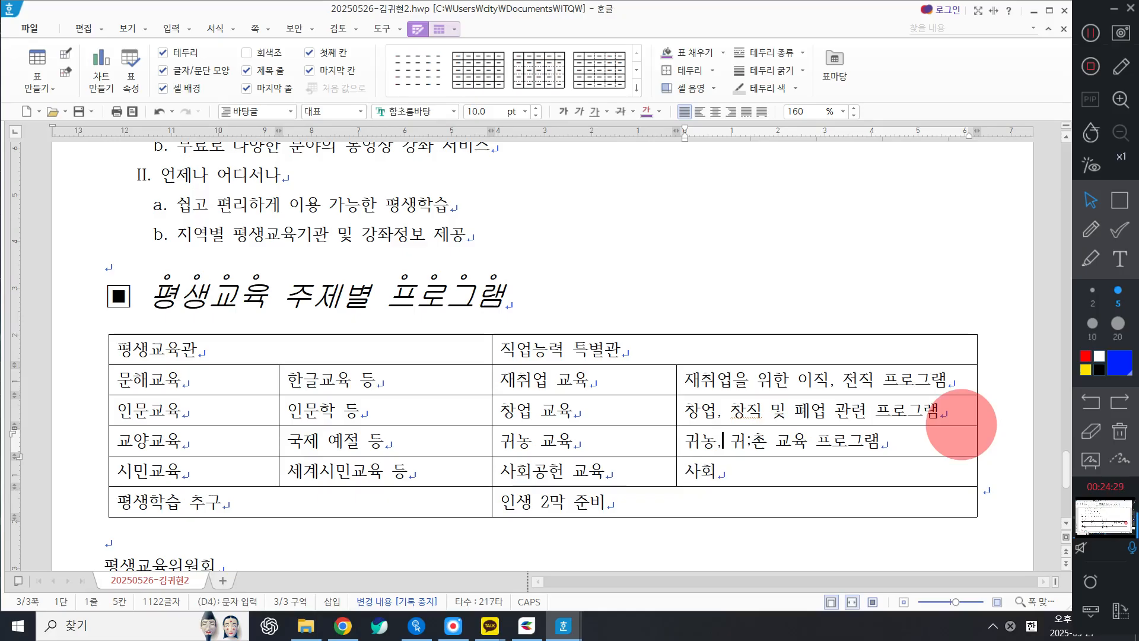
key(Delete)
key(Down)
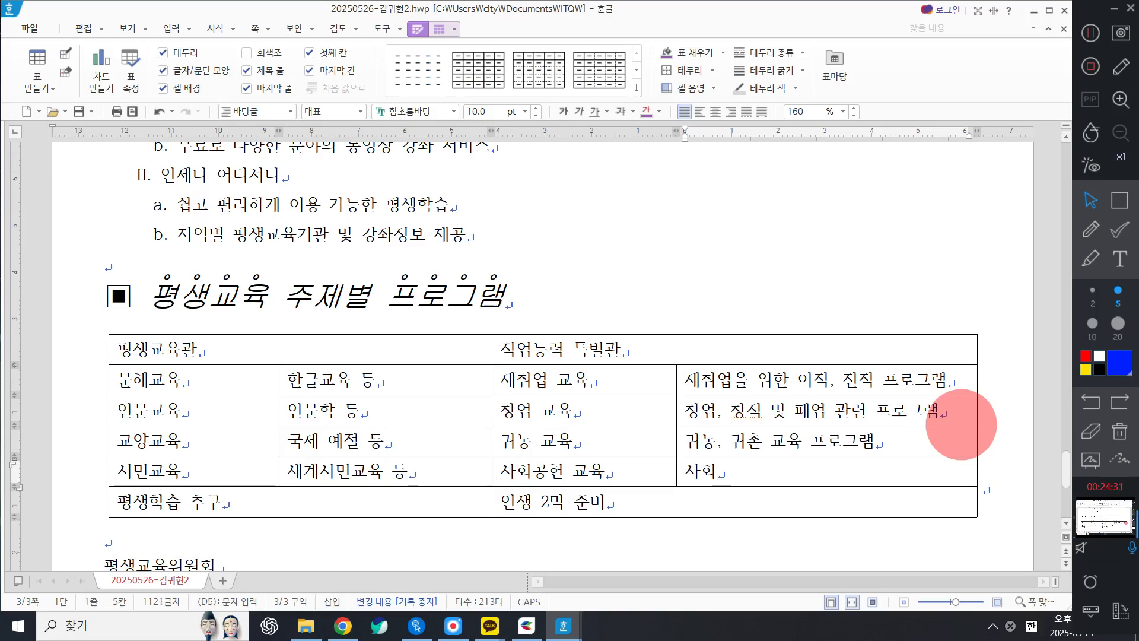
Step: Complete the cell beside 사회공헌 교육 so that it reads 사회봉사 등 사회공헌 프로그램
text(ㅂㅗㅇㅅㅏ )
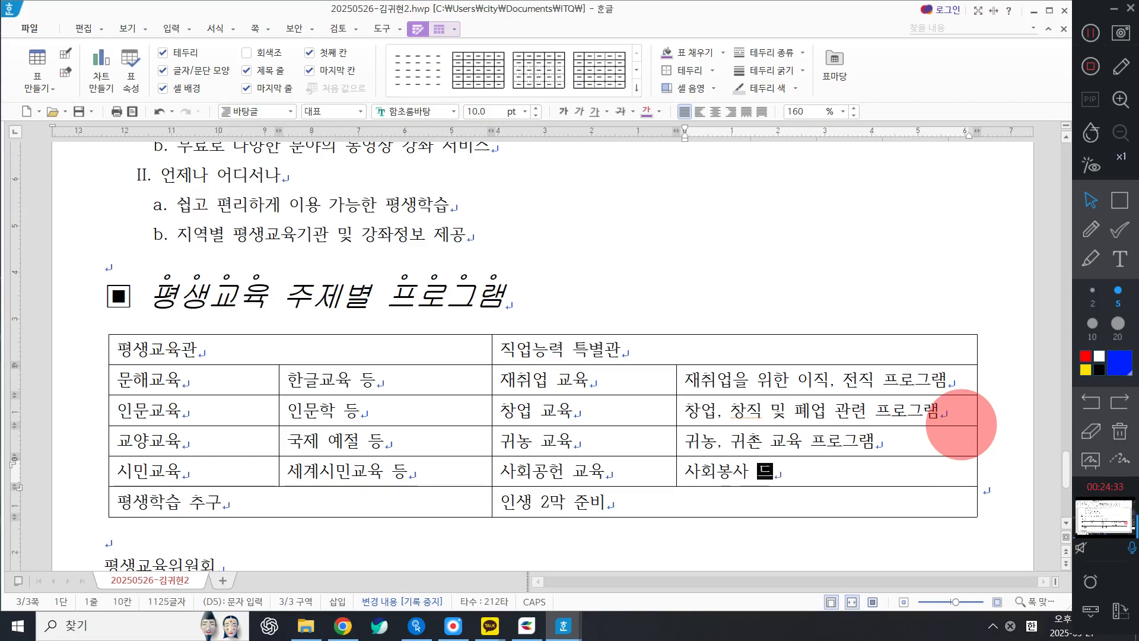
text(등 사횝)
key(BackSpace)
text(공ㅇ)
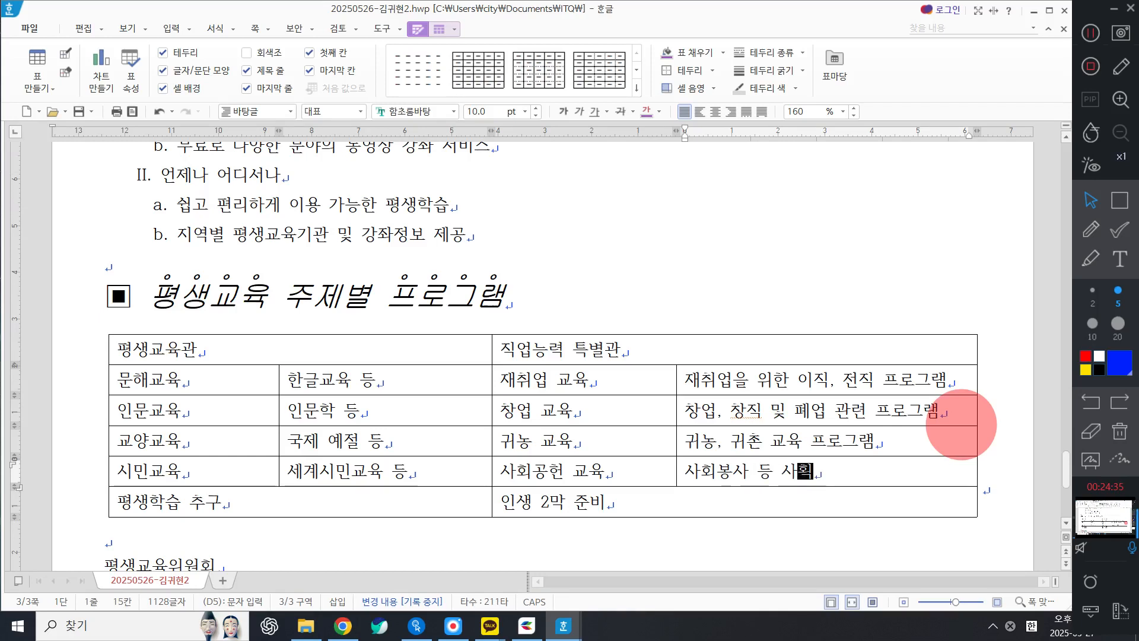
text(ㅓㄴ ㅍㅡ로그램)
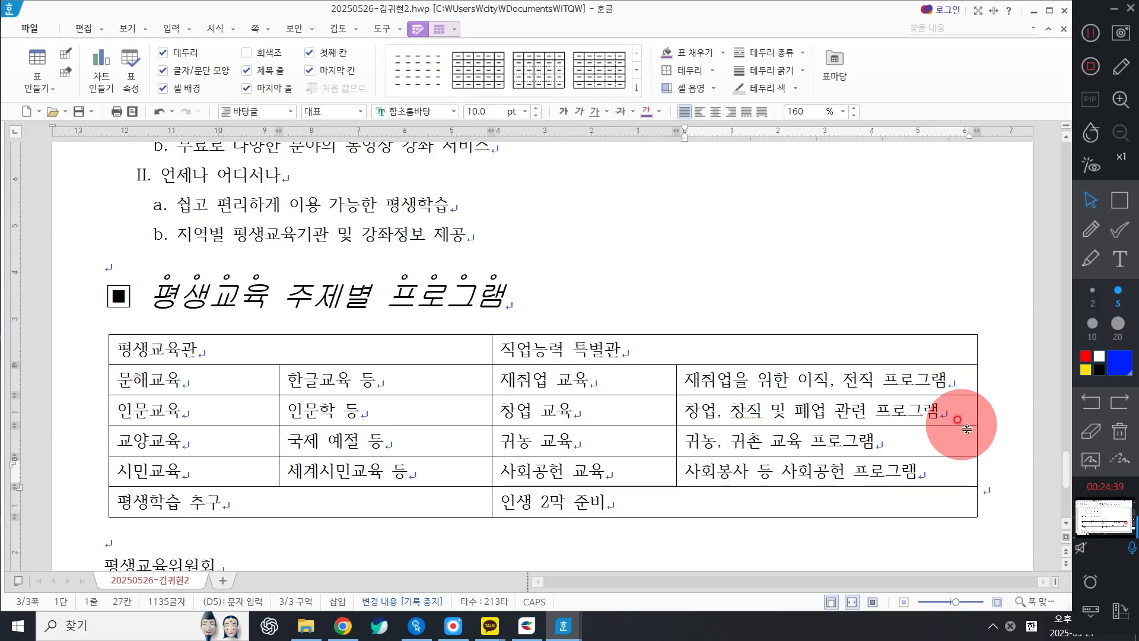
click(1090, 33)
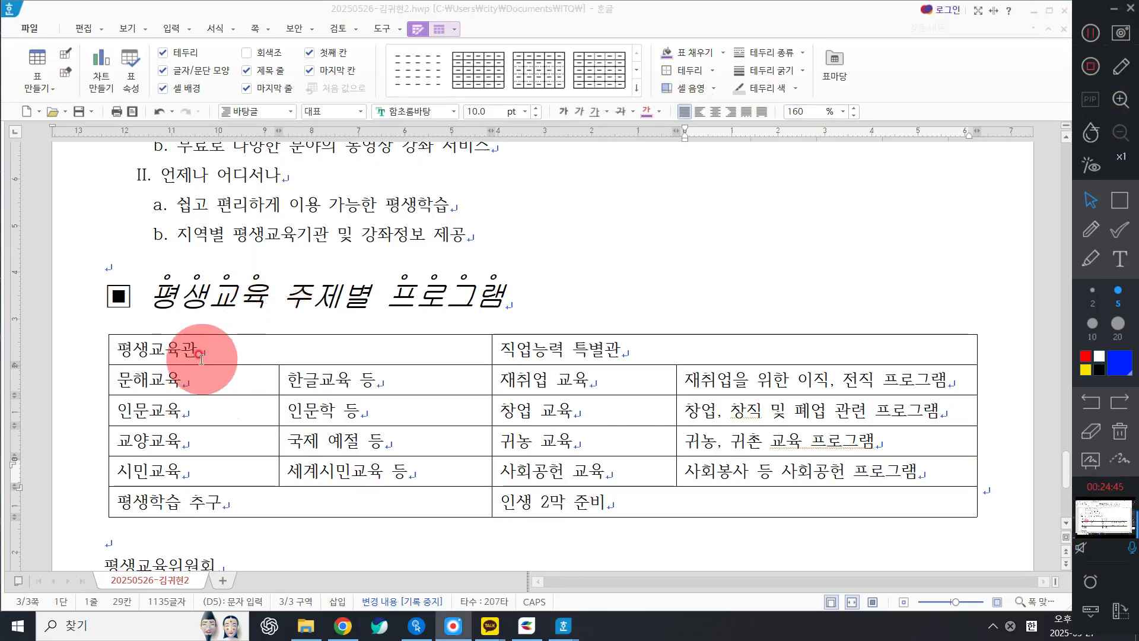
Step: Set the text of all table cells to the 돋움 font and centre-align it
mouse_move(201, 359)
mouse_down()
mouse_move(763, 393)
mouse_move(844, 503)
mouse_move(709, 499)
mouse_up()
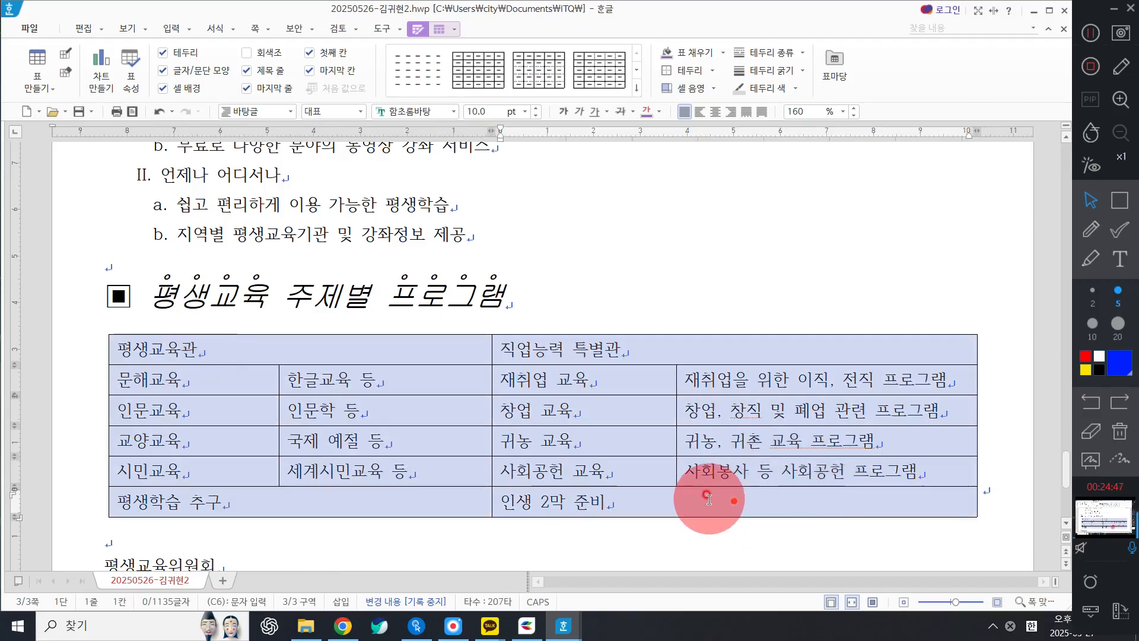
click(430, 114)
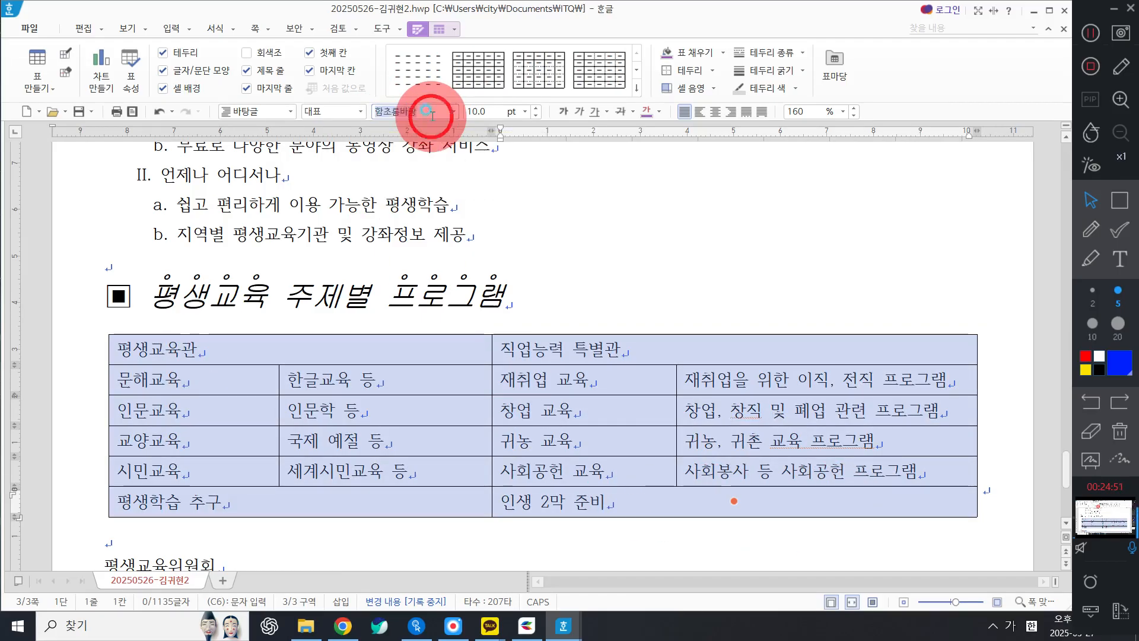
text(ㄷ)
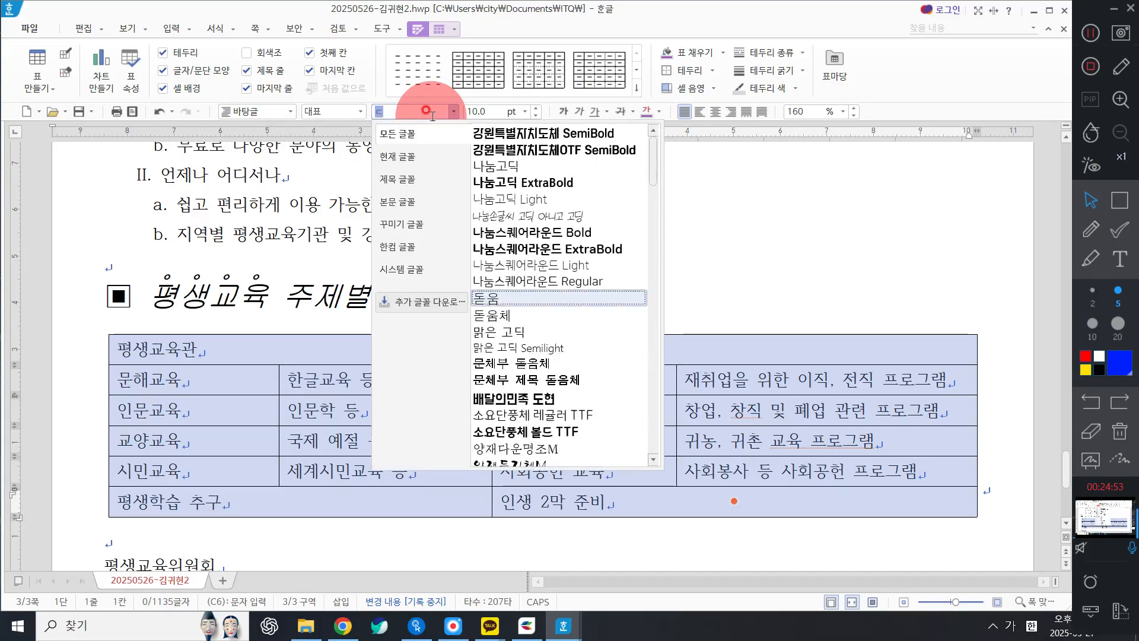
text(돋움)
key(Return)
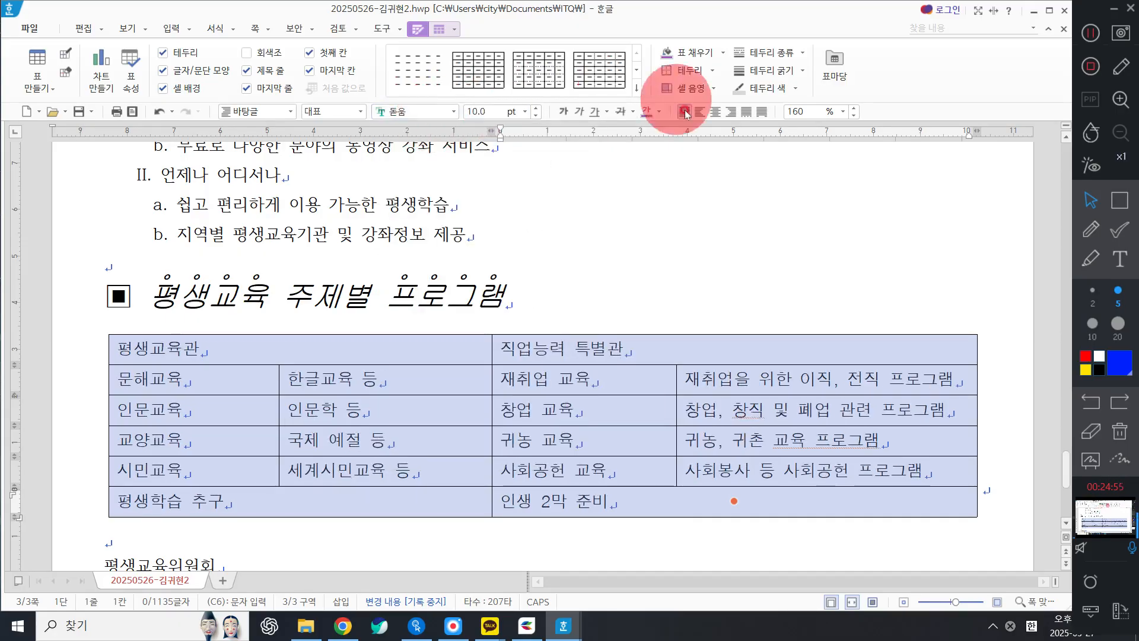
click(715, 112)
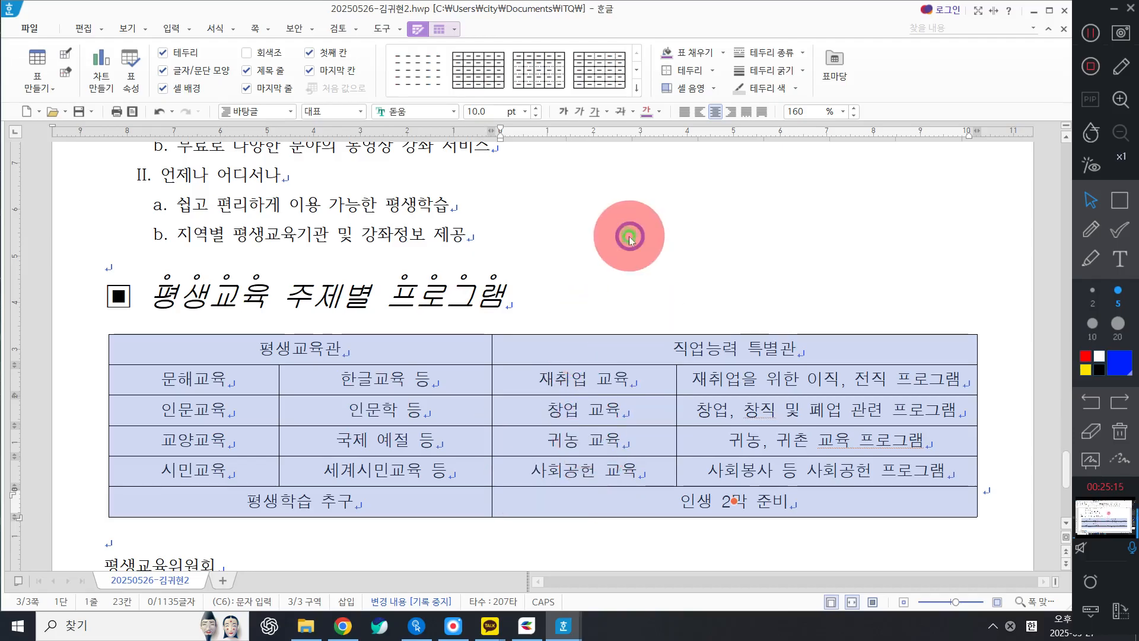
Step: In the per-cell border settings for the whole table, set the top and bottom outer borders to a double line
right_click(629, 235)
mouse_move(742, 363)
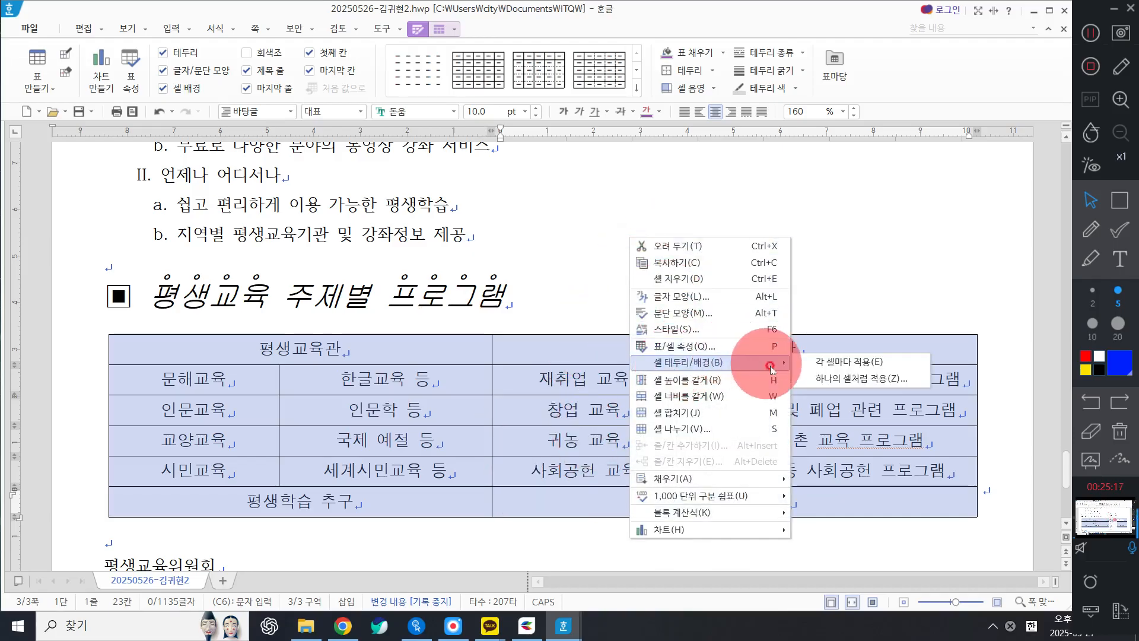
click(806, 363)
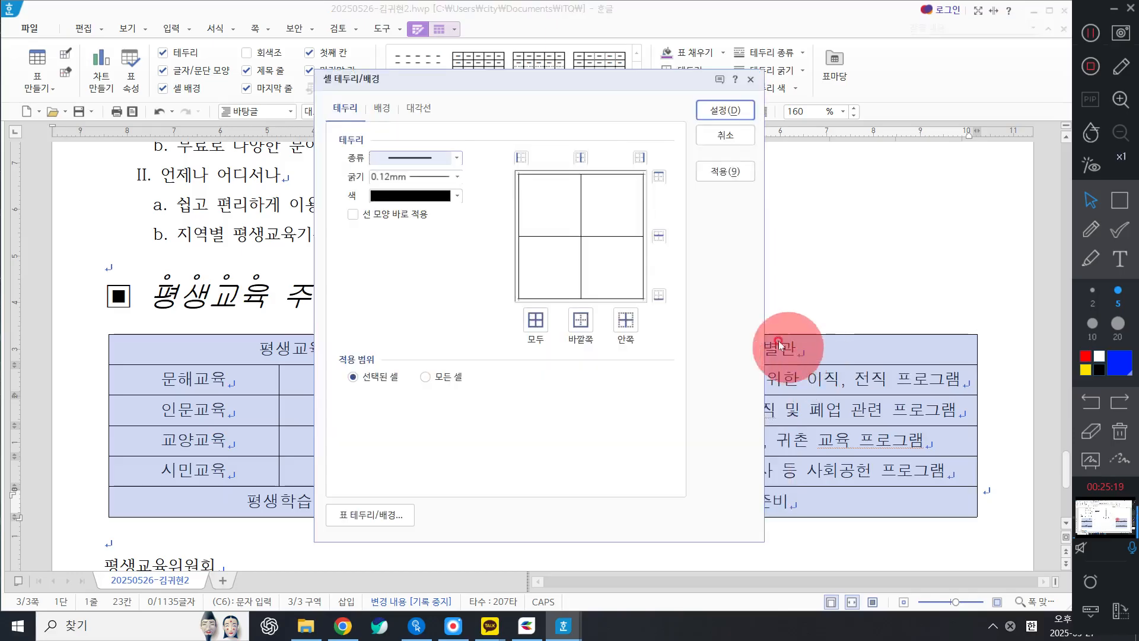
click(391, 158)
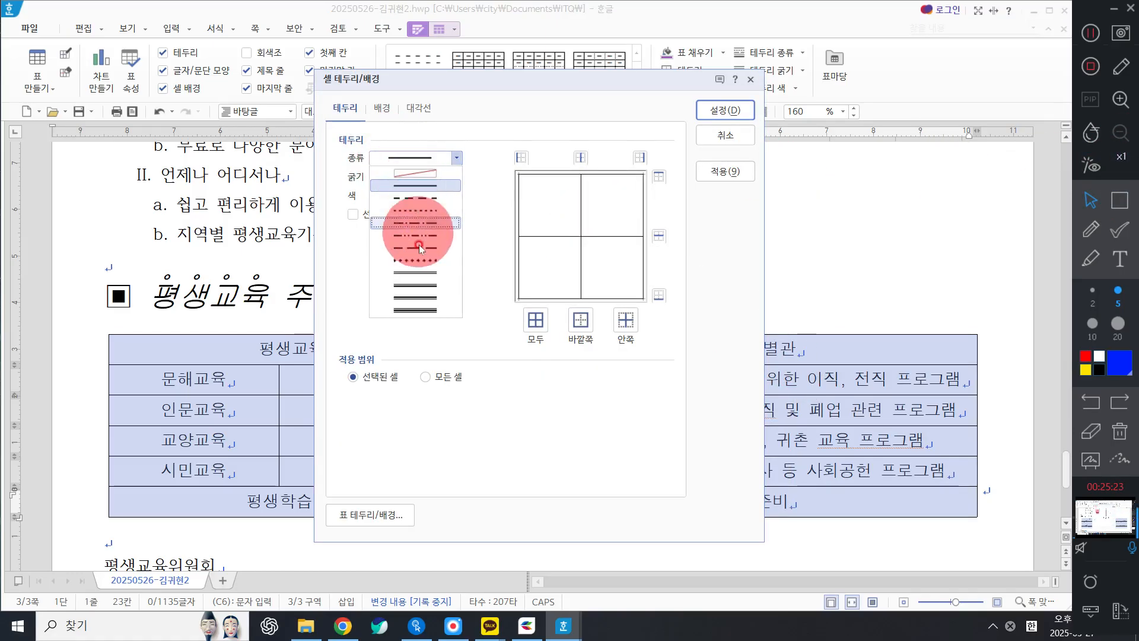
click(418, 276)
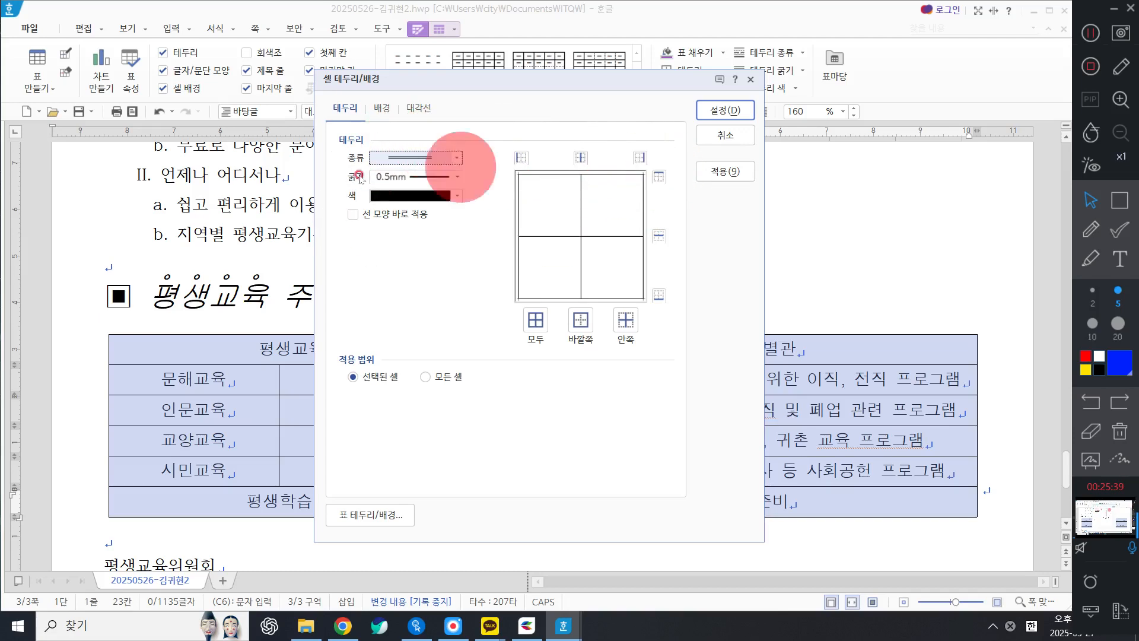
click(659, 178)
click(658, 295)
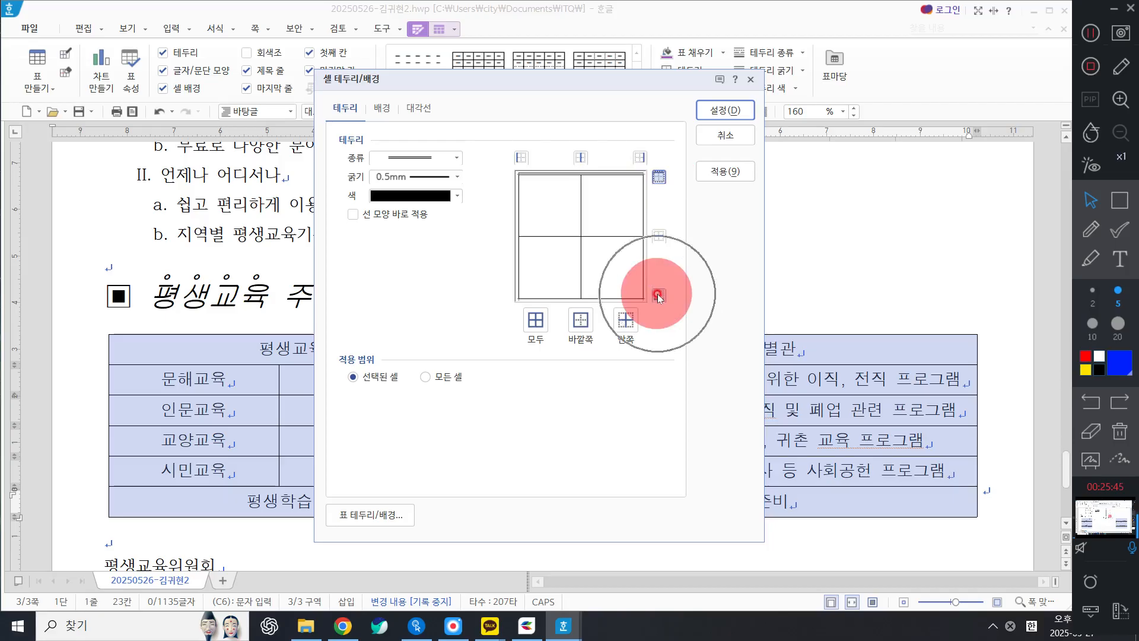
click(655, 301)
Step: Set the table's left and right outer borders to no line and apply the border settings
click(451, 158)
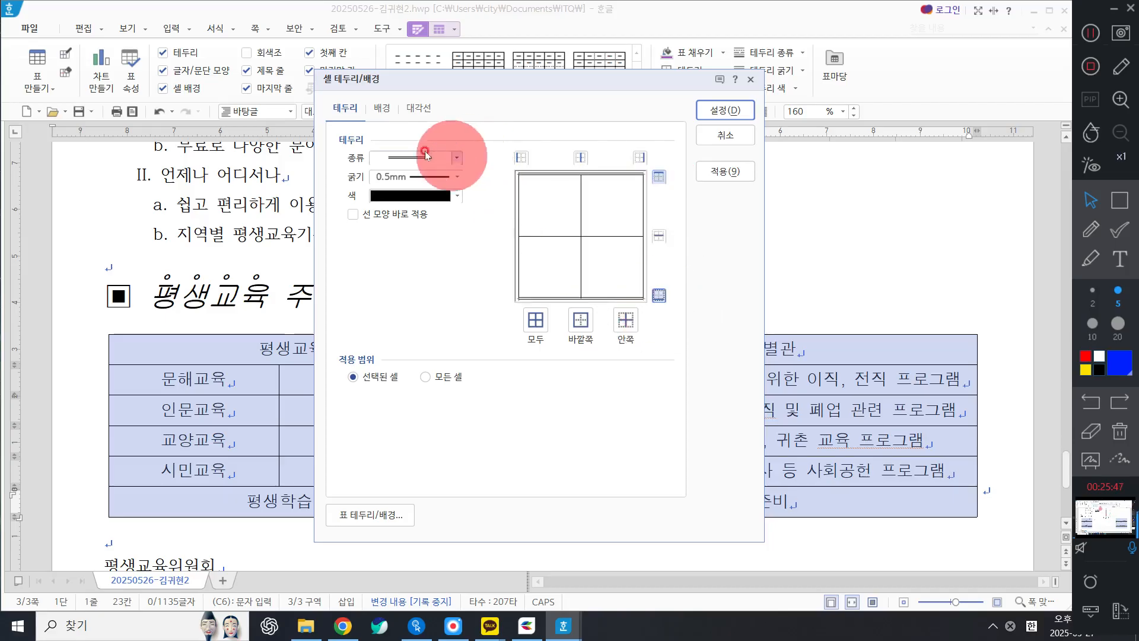
click(418, 159)
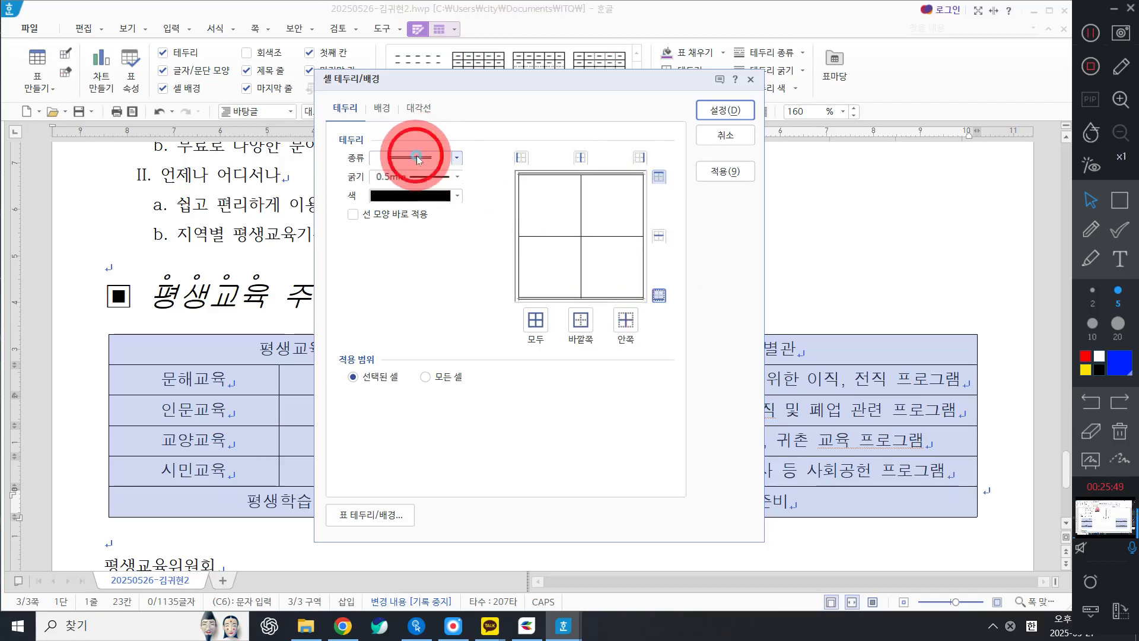
click(419, 159)
click(417, 173)
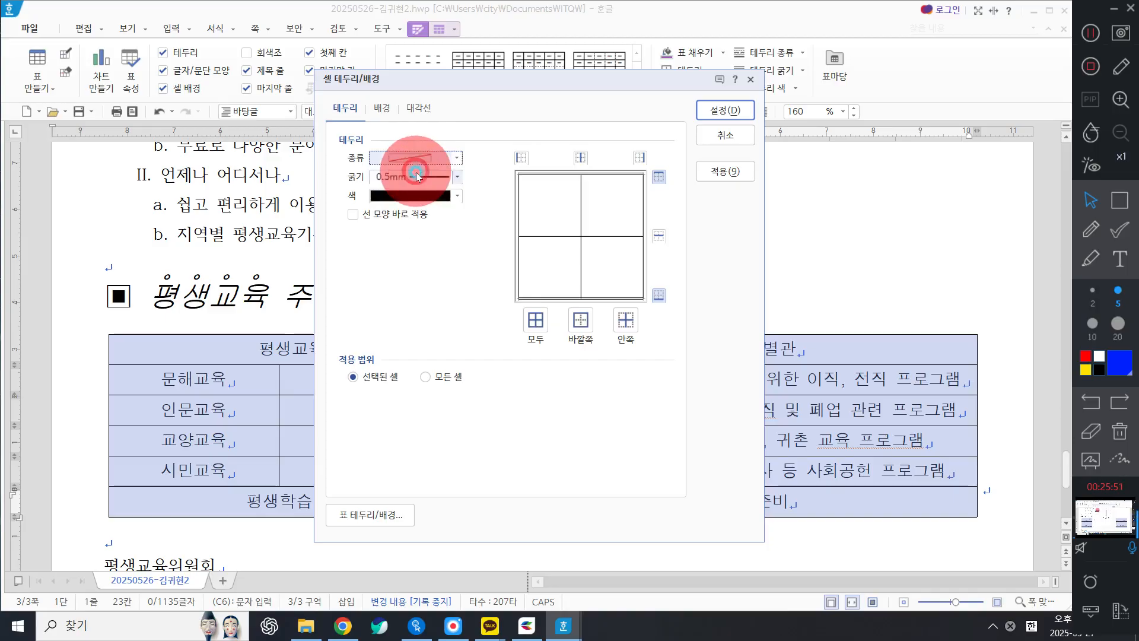
click(521, 157)
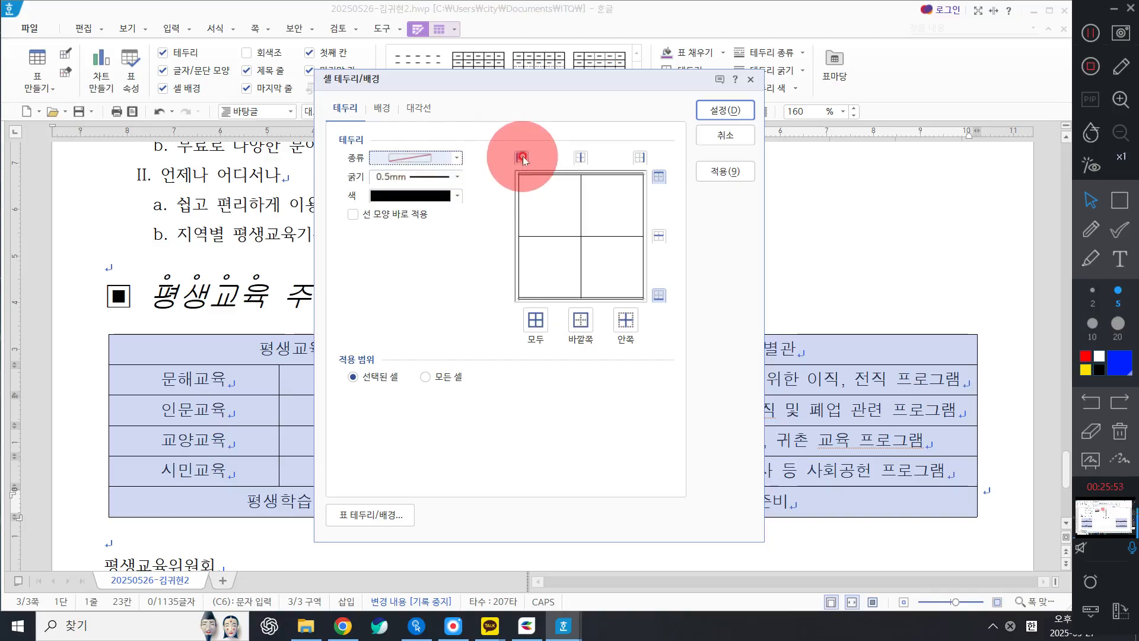
click(643, 158)
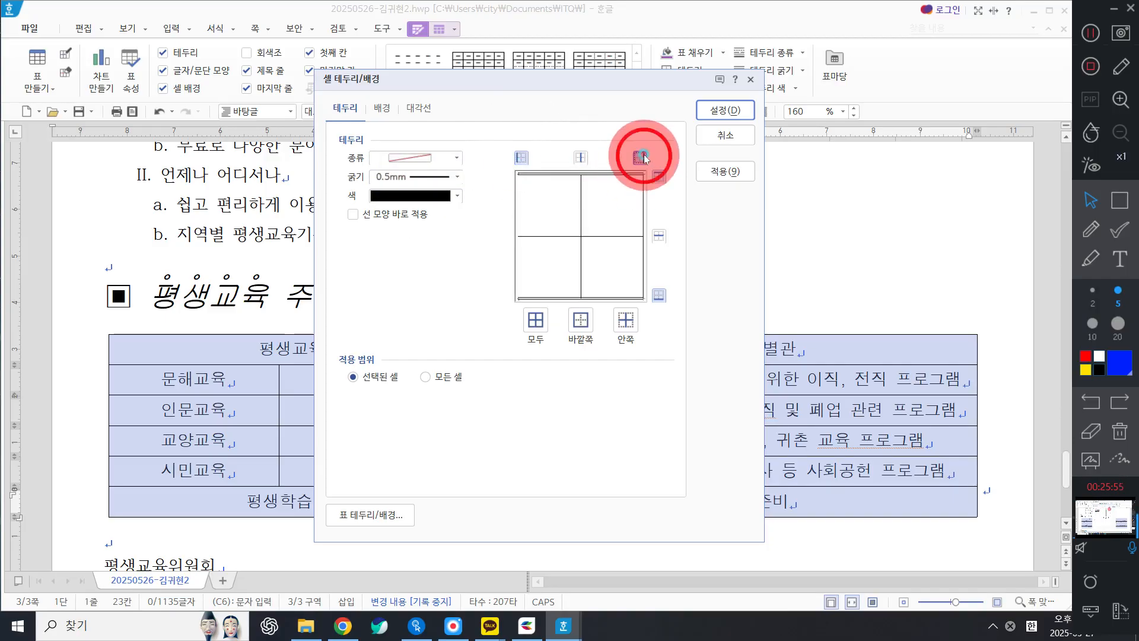
click(725, 109)
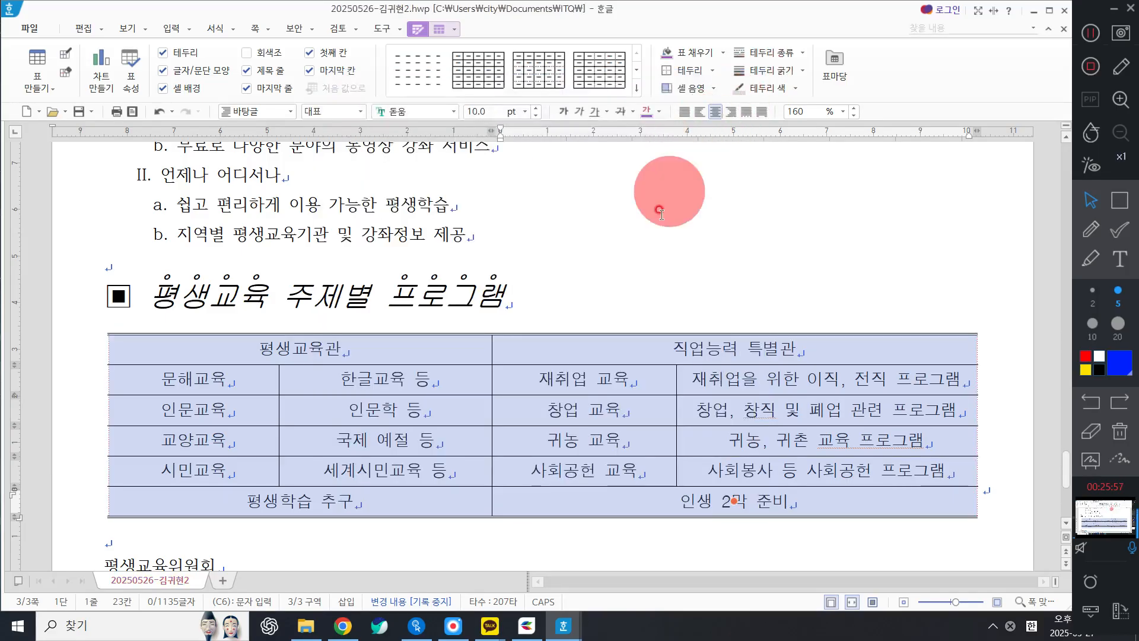
Step: Set the bottom border of the table's header row to a 0.5 mm double line in the per-cell border settings
click(668, 279)
drag(300, 346, 752, 341)
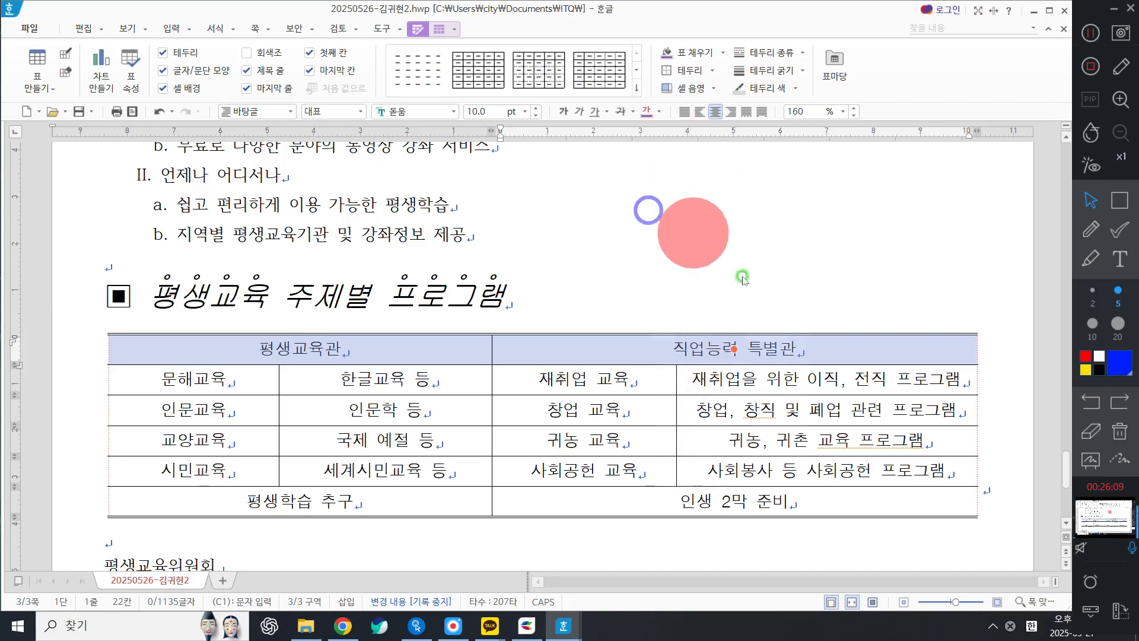
right_click(648, 211)
mouse_move(762, 340)
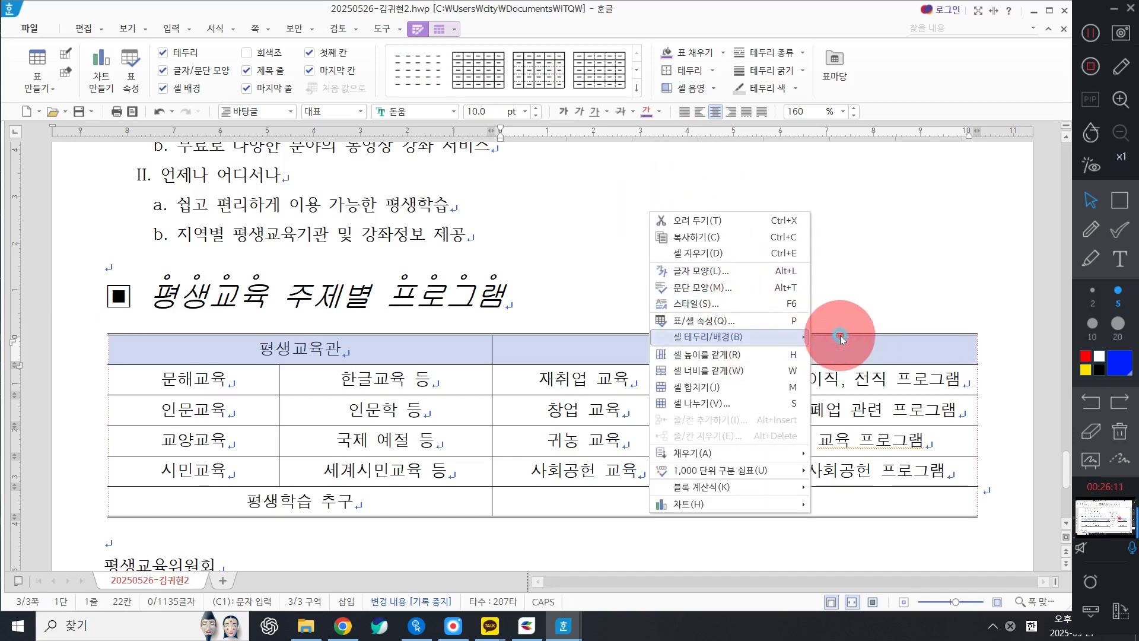
click(841, 337)
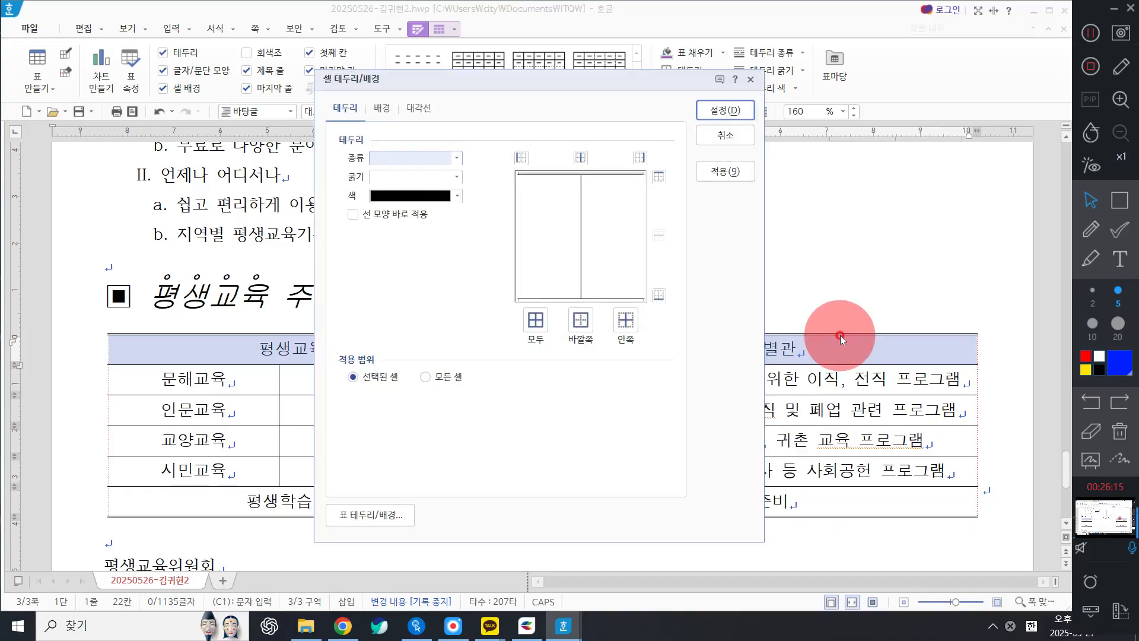
click(418, 158)
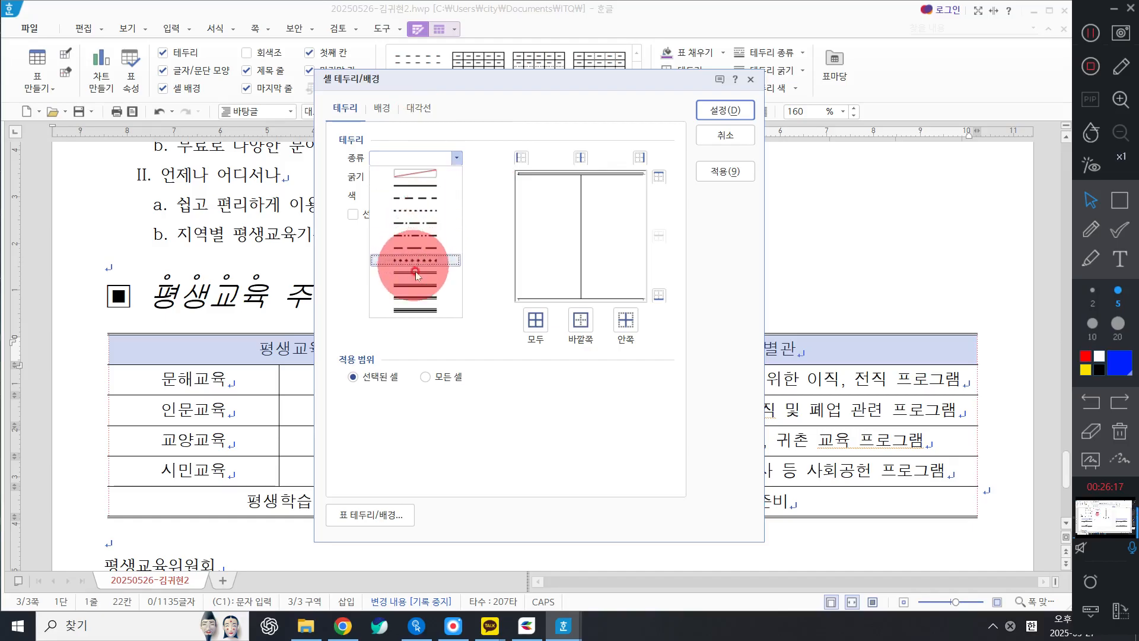
click(417, 273)
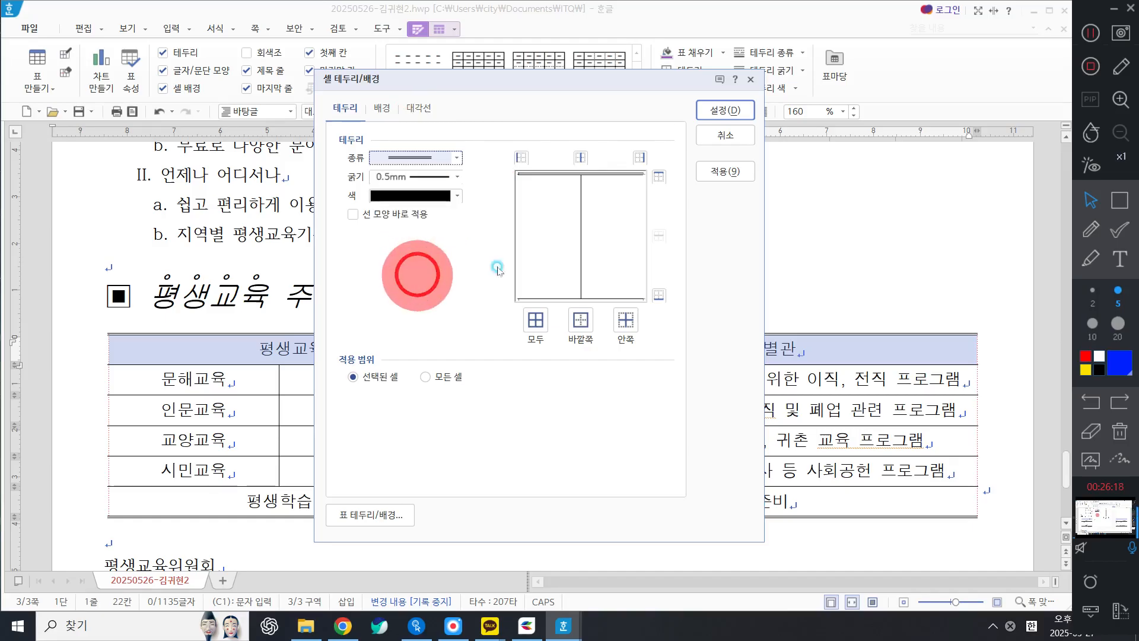
click(658, 295)
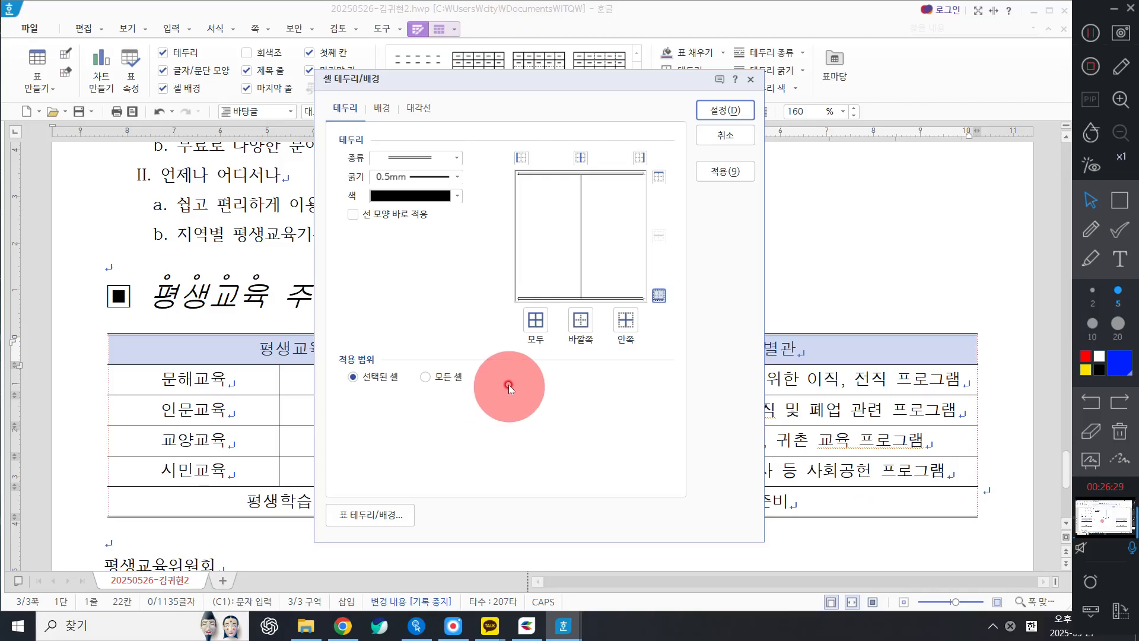
Step: Give the header row a gradient background with yellow as the start colour and white as the end colour
click(389, 109)
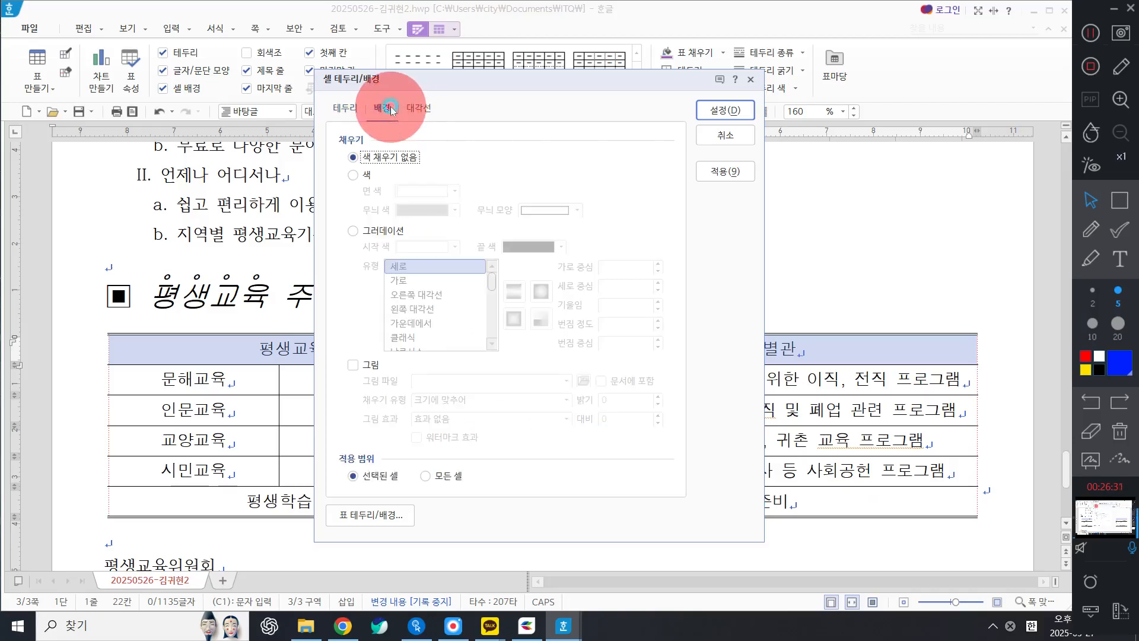
click(387, 231)
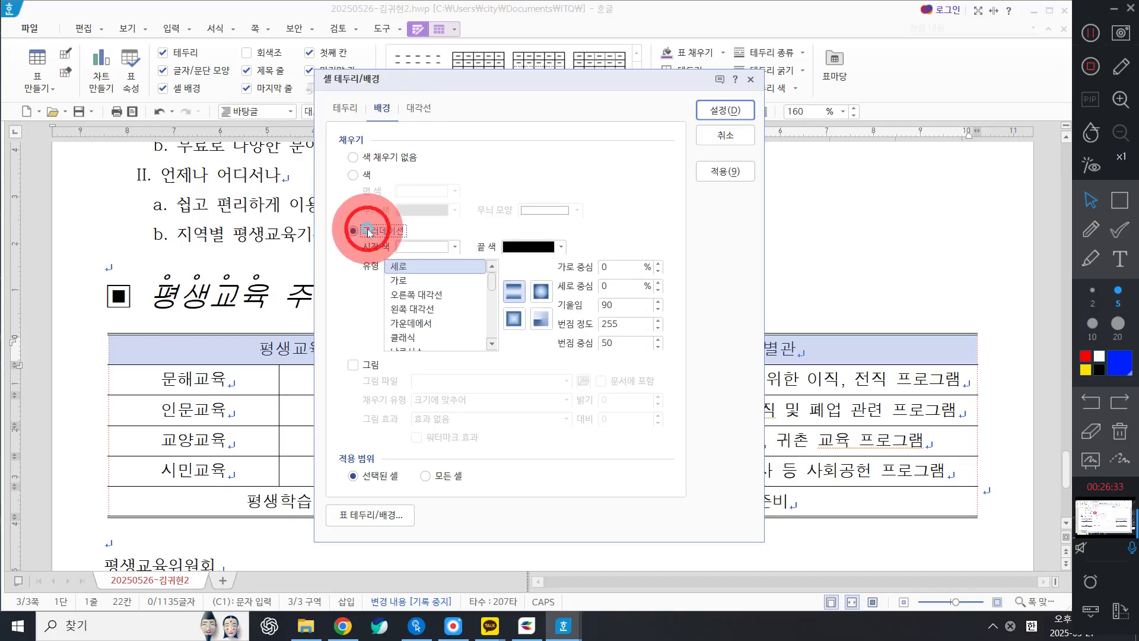
click(415, 246)
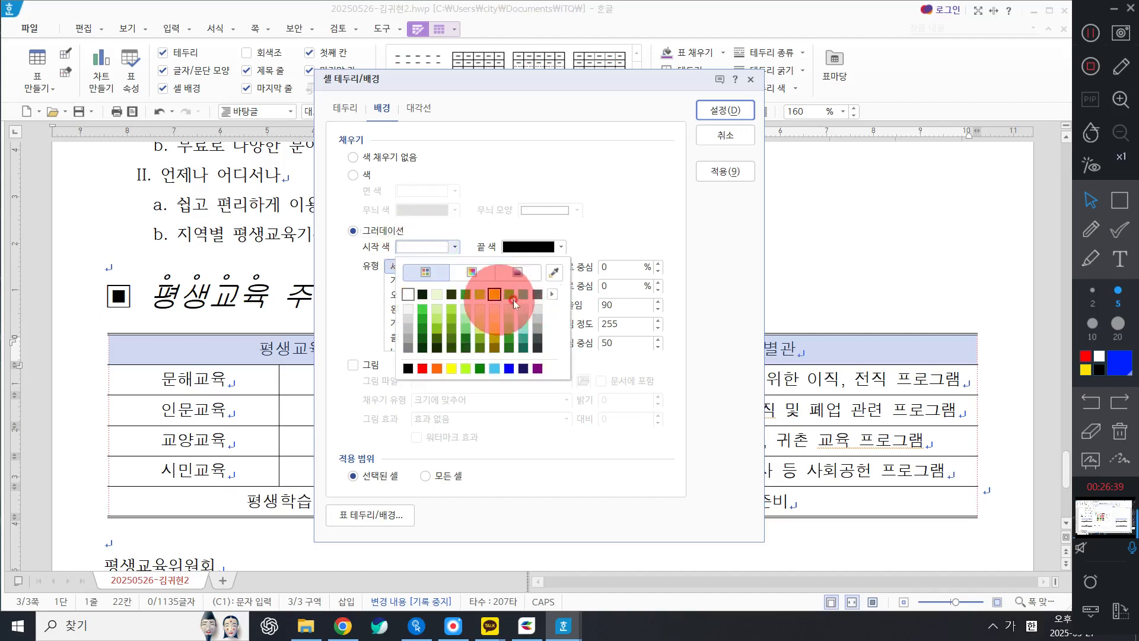
click(464, 367)
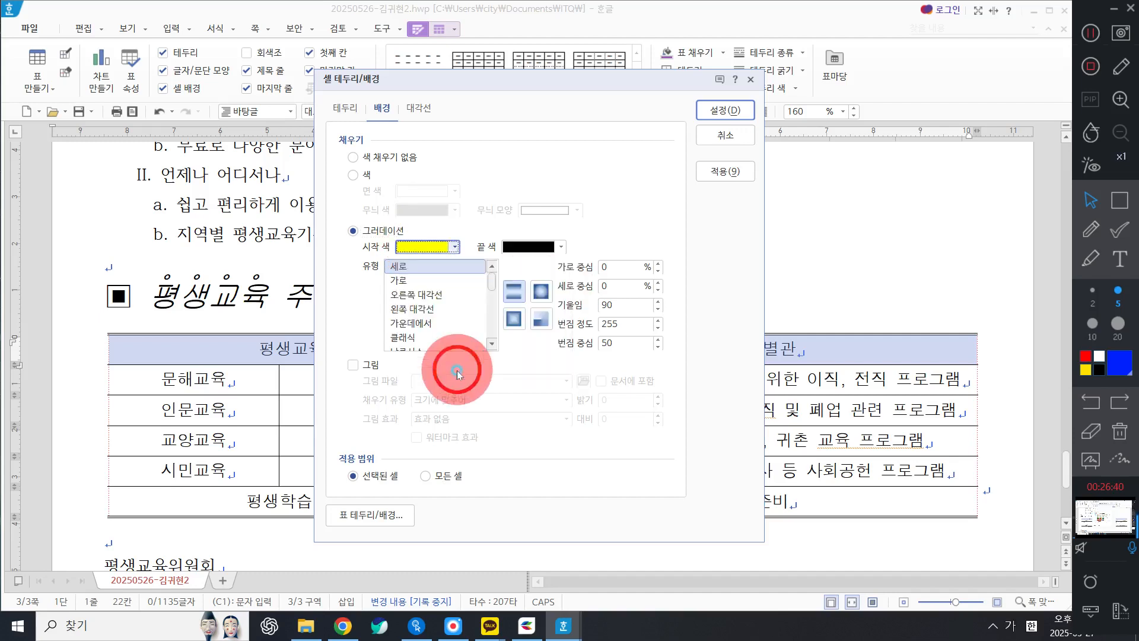
click(547, 253)
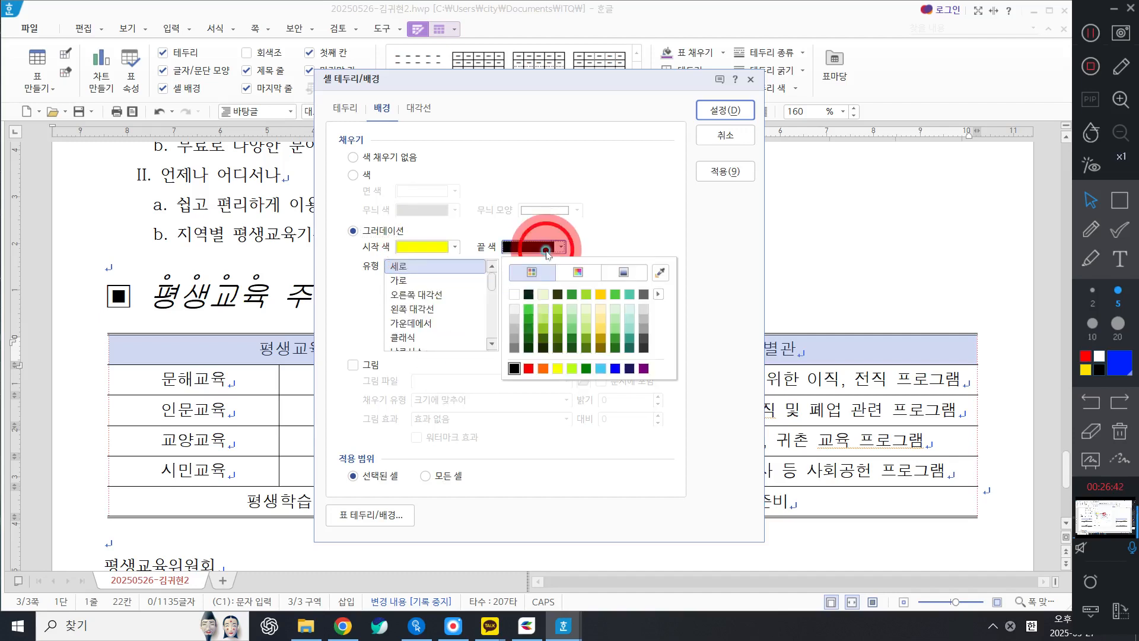
click(516, 295)
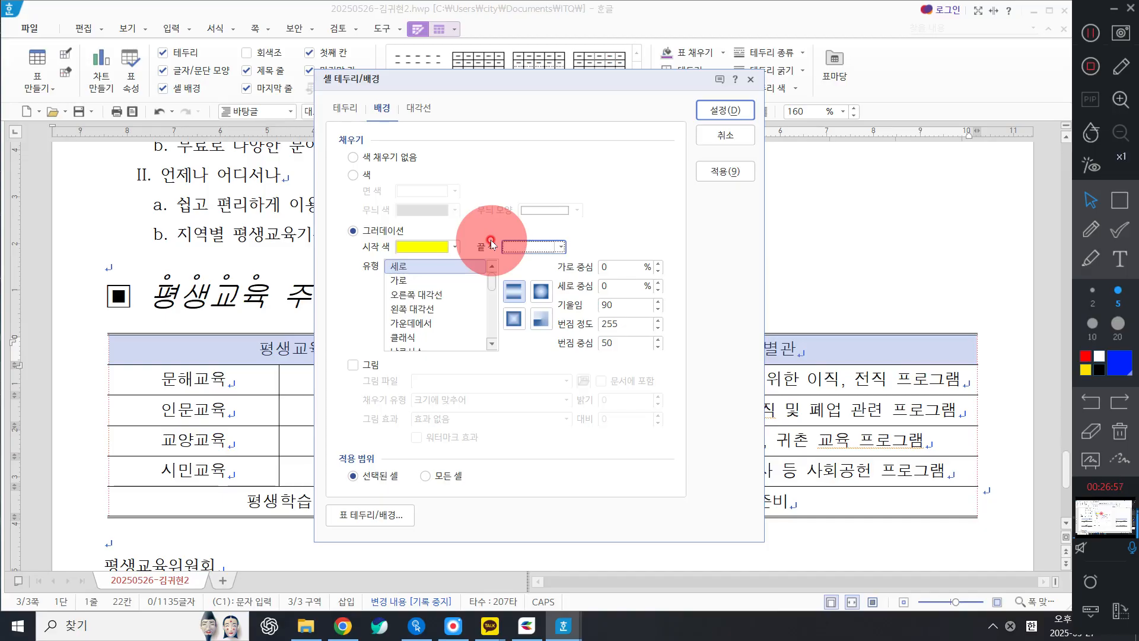
click(561, 247)
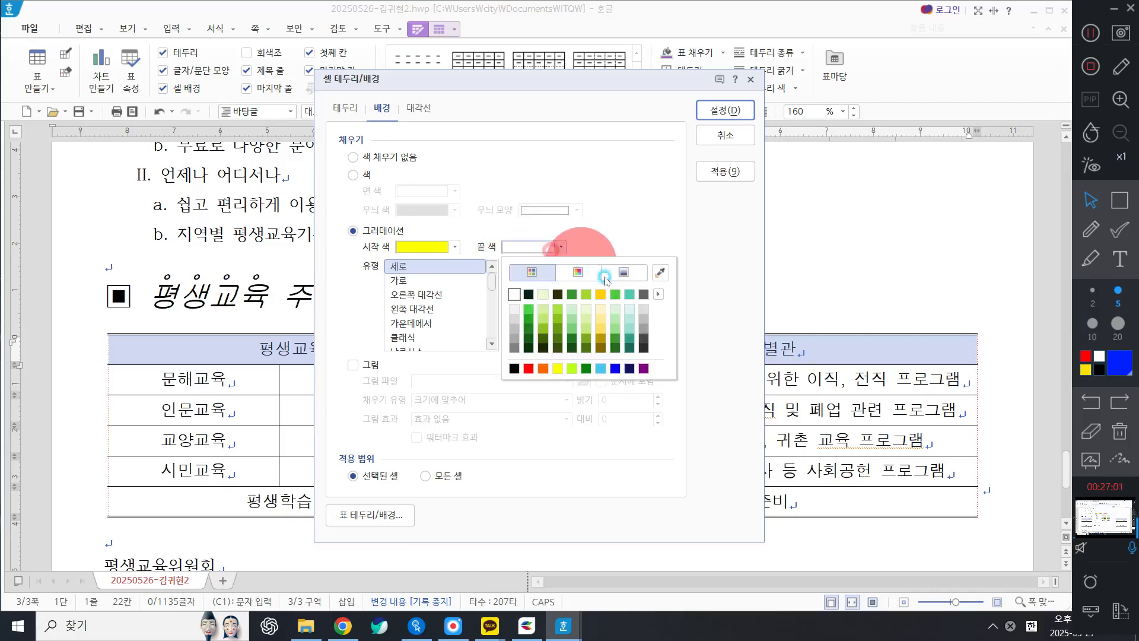
click(658, 294)
click(729, 296)
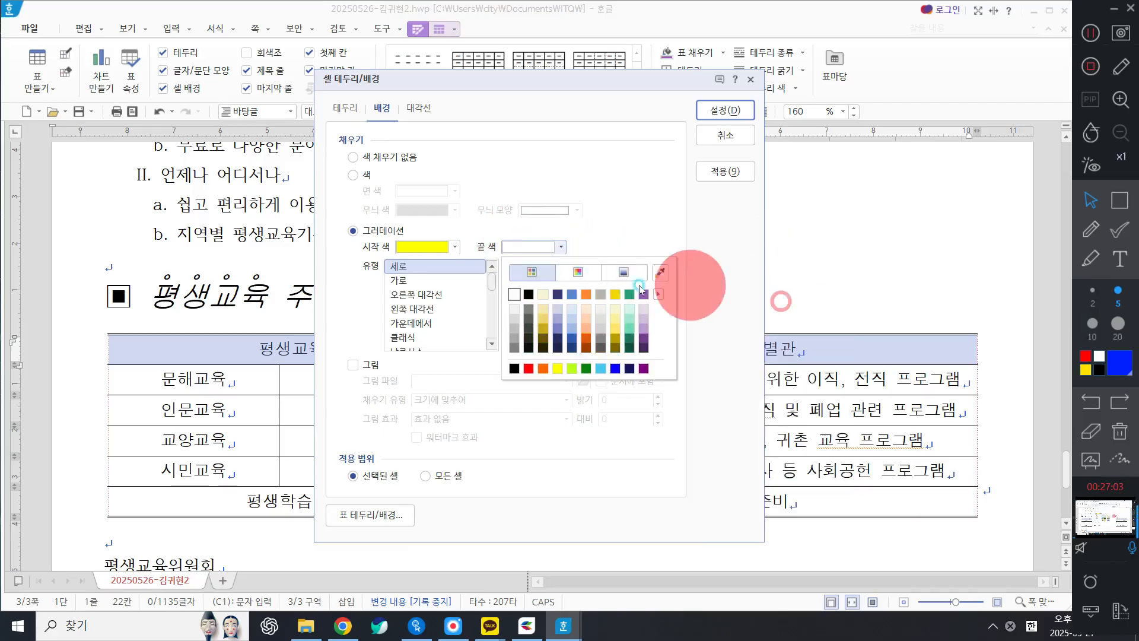
click(515, 294)
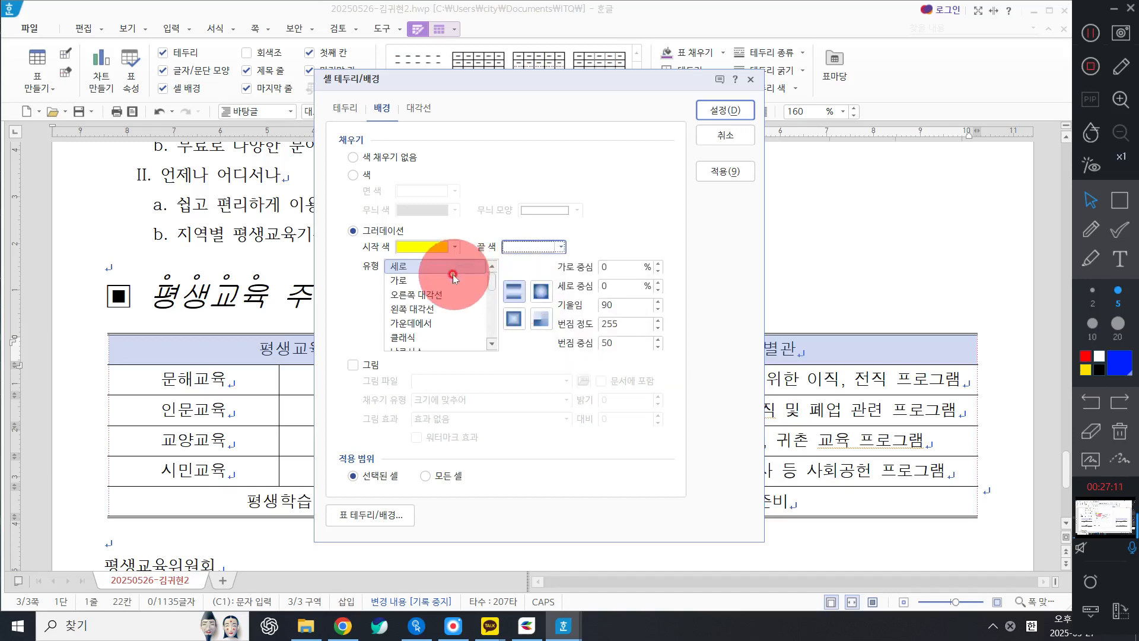
Step: Set the header row's gradient type to 가로 and apply the cell border and background settings
click(410, 280)
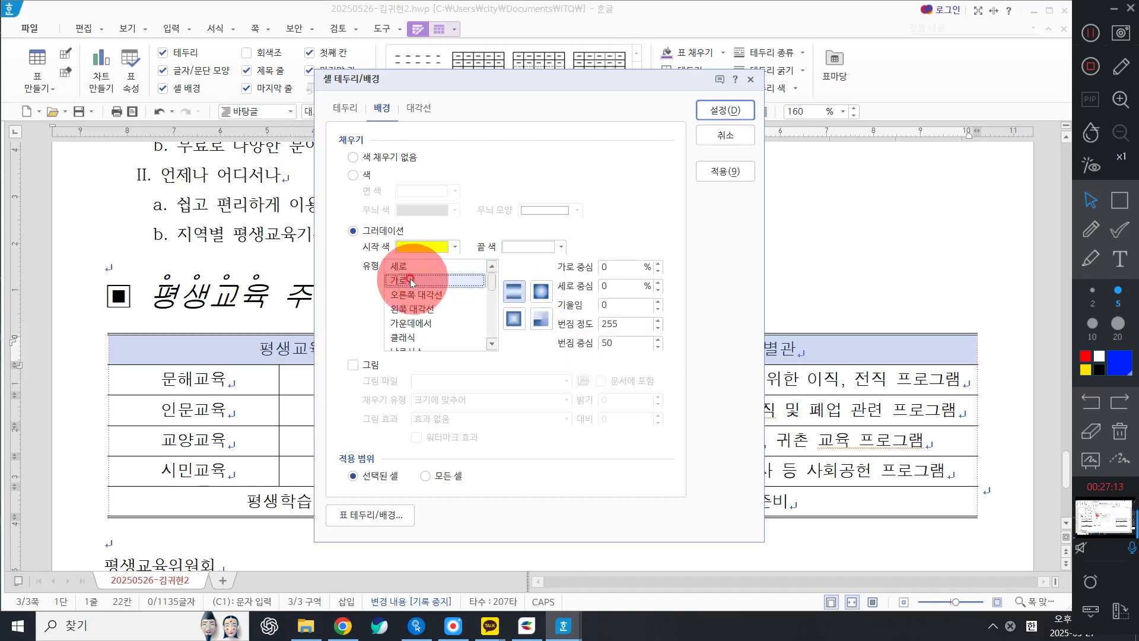
click(402, 288)
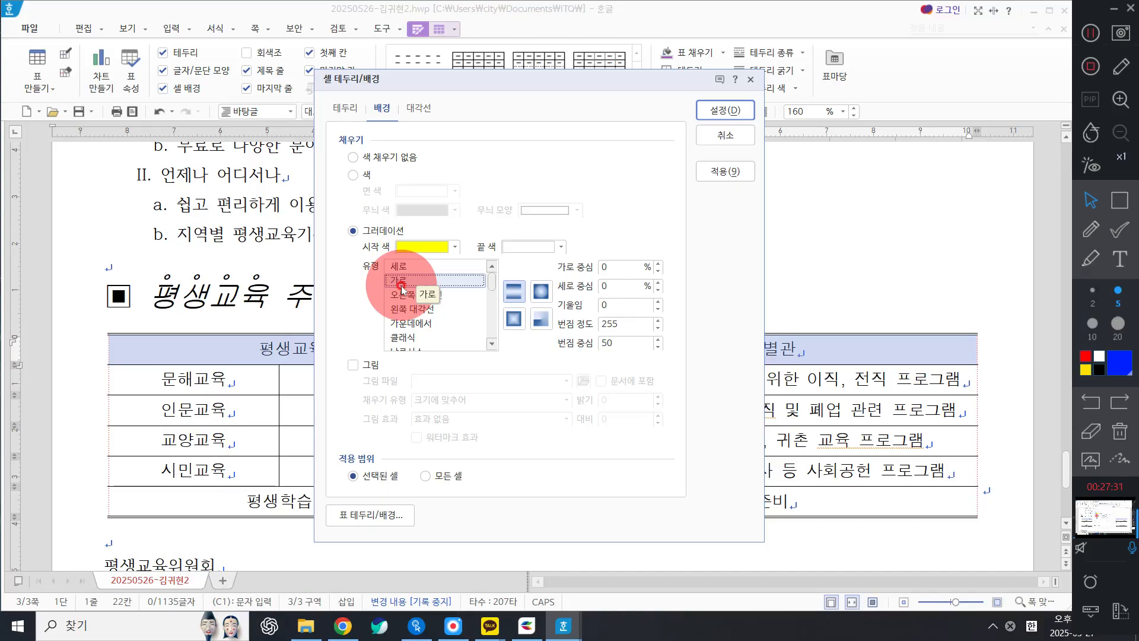
click(728, 117)
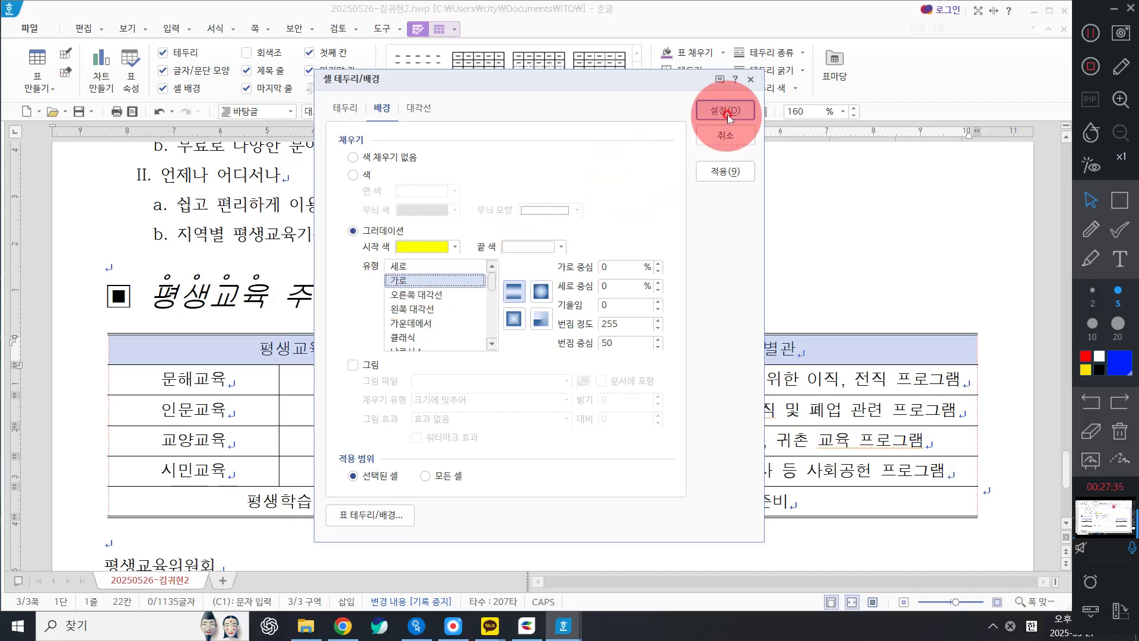
click(730, 283)
Step: Set the 평생교육위원회 line below the table to 24 pt in the 궁서 font
scroll(826, 353, down, 2)
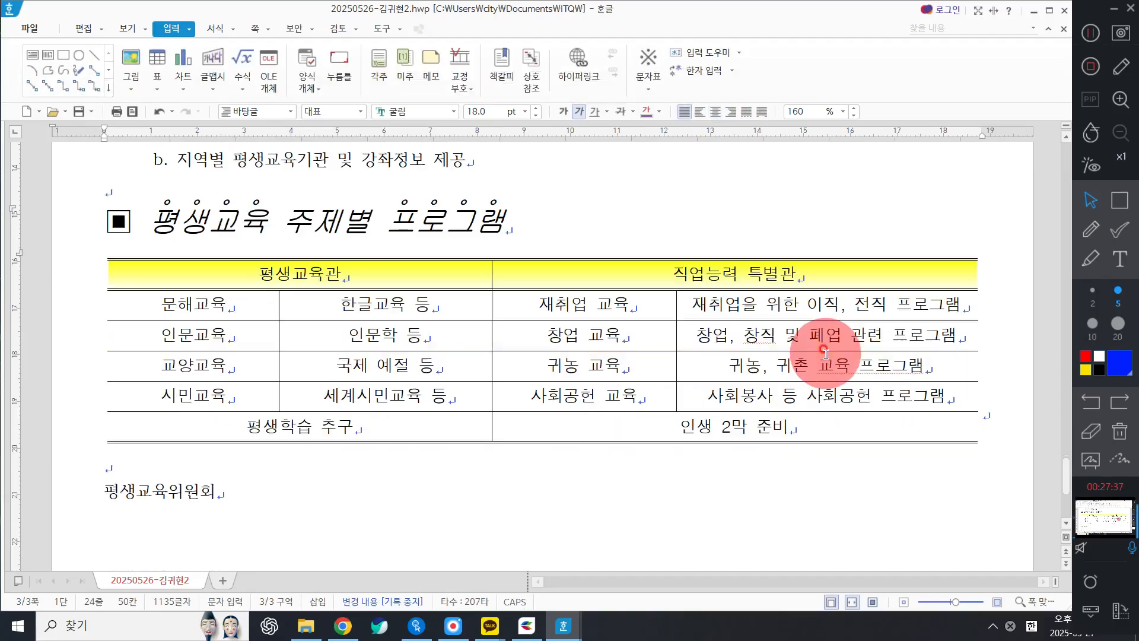
scroll(813, 350, down, 3)
scroll(380, 398, up, 2)
click(77, 427)
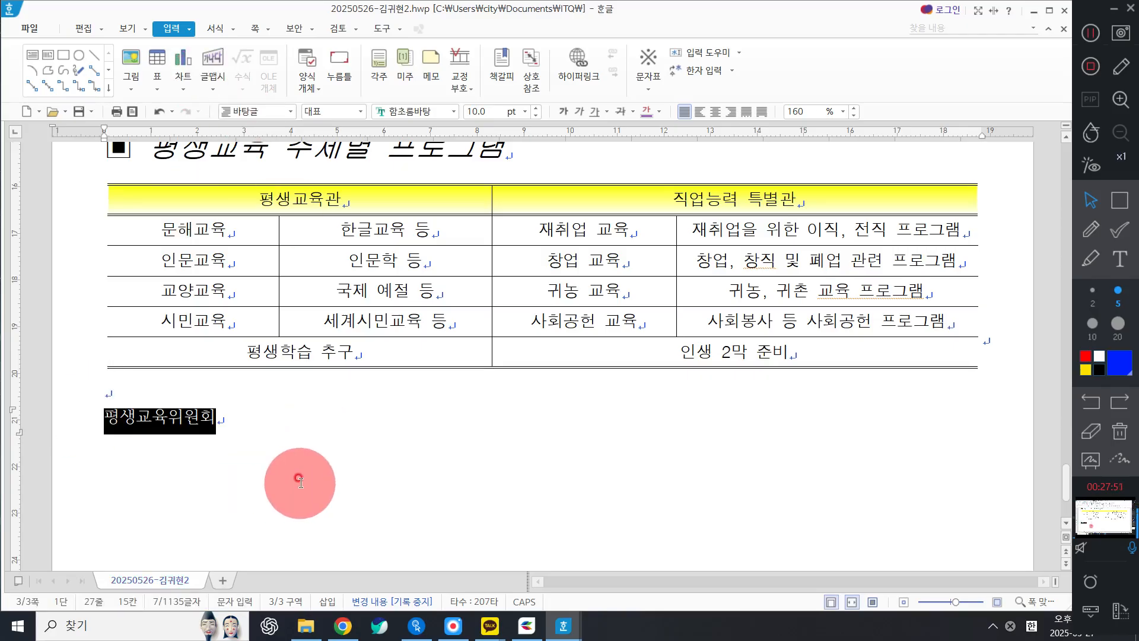
right_click(257, 439)
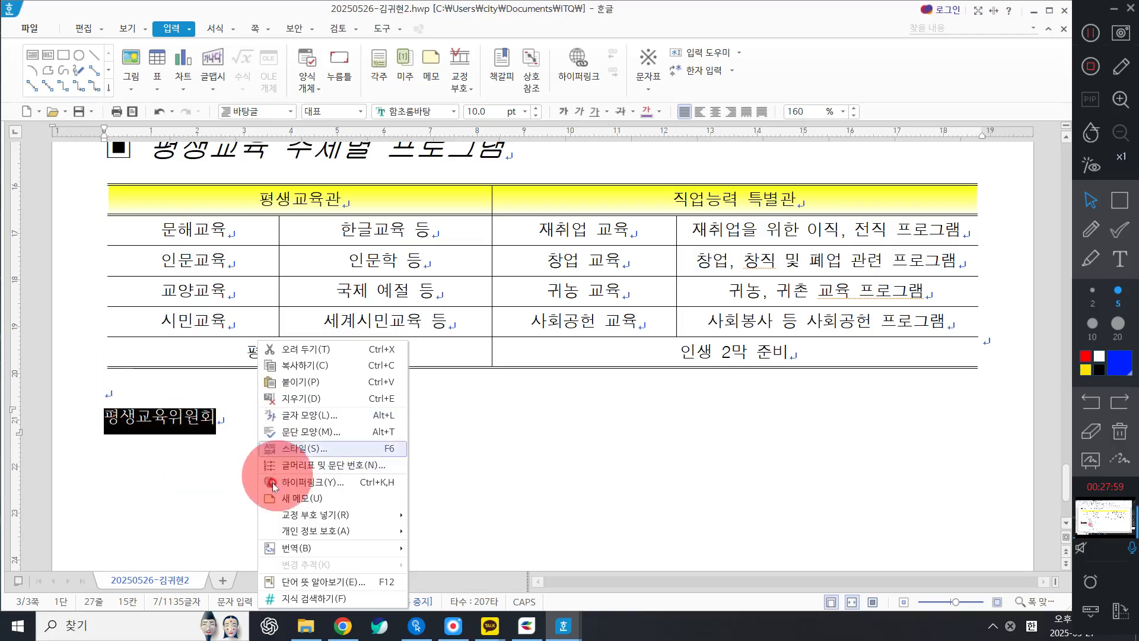
click(293, 416)
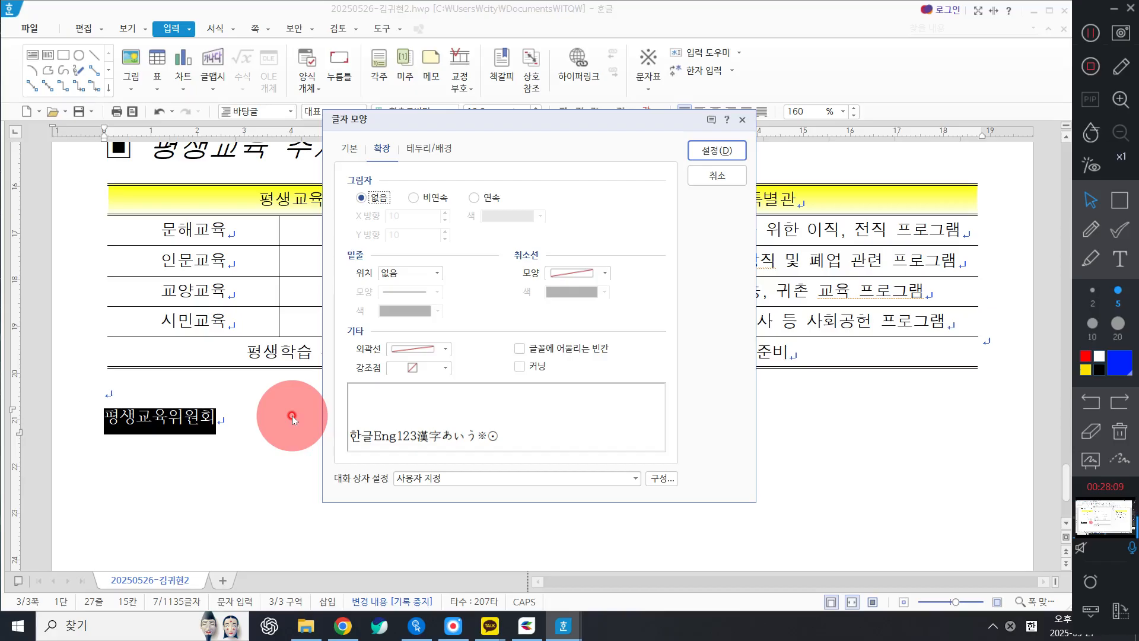
click(350, 149)
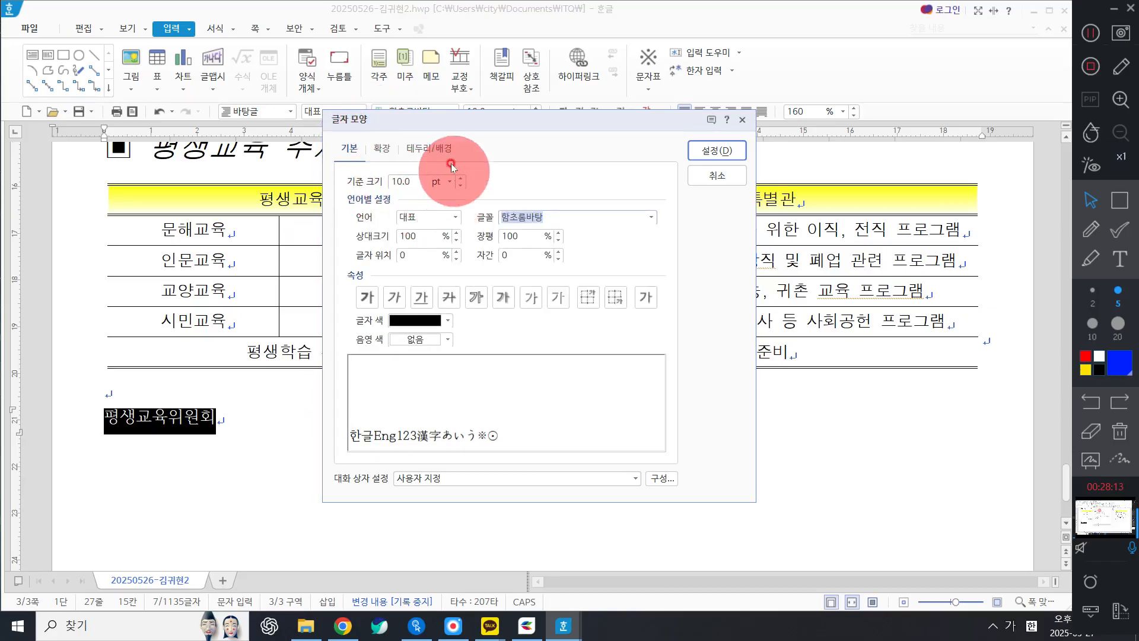
click(404, 181)
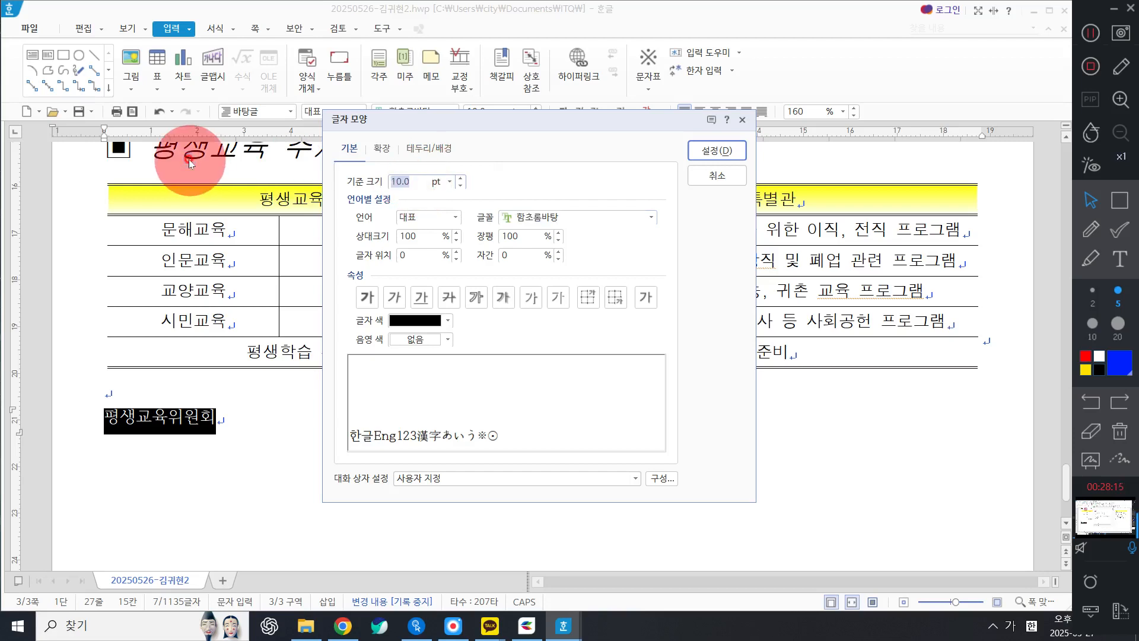
text(24)
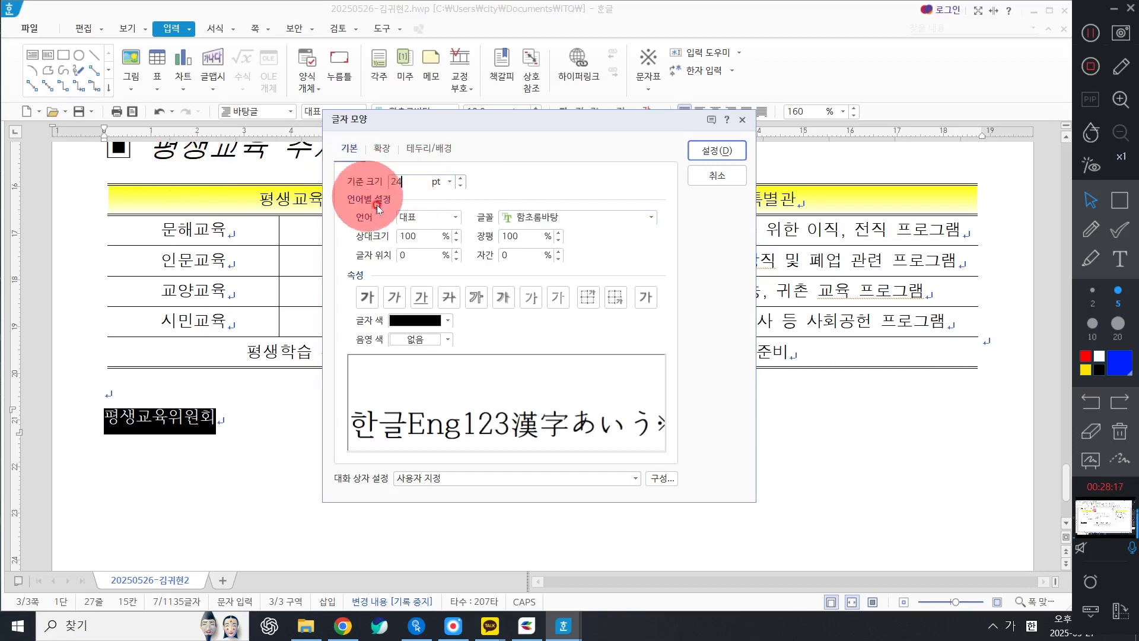
click(619, 218)
text(궁서)
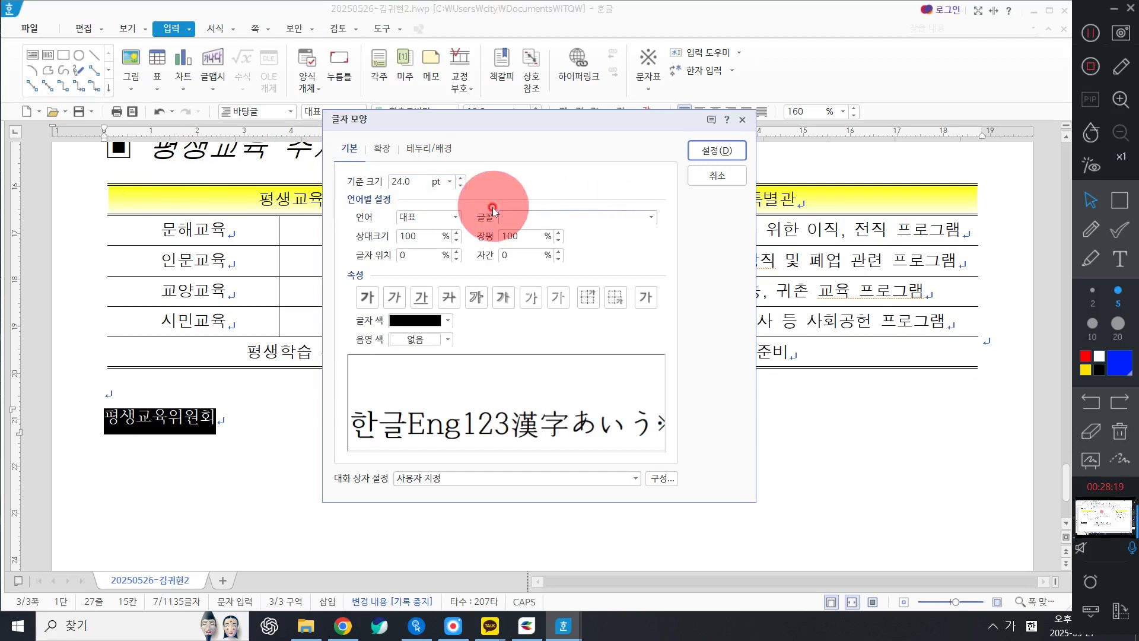
key(Return)
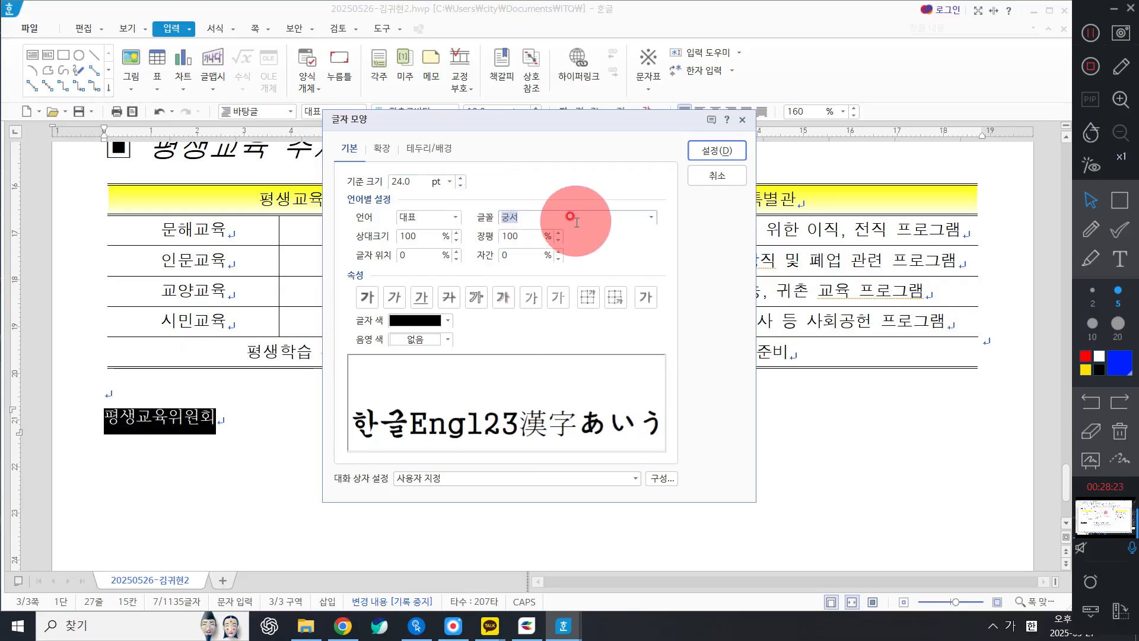
Step: Make the 평생교육위원회 line bold with a 120% character width (장평) and right-align it
click(366, 300)
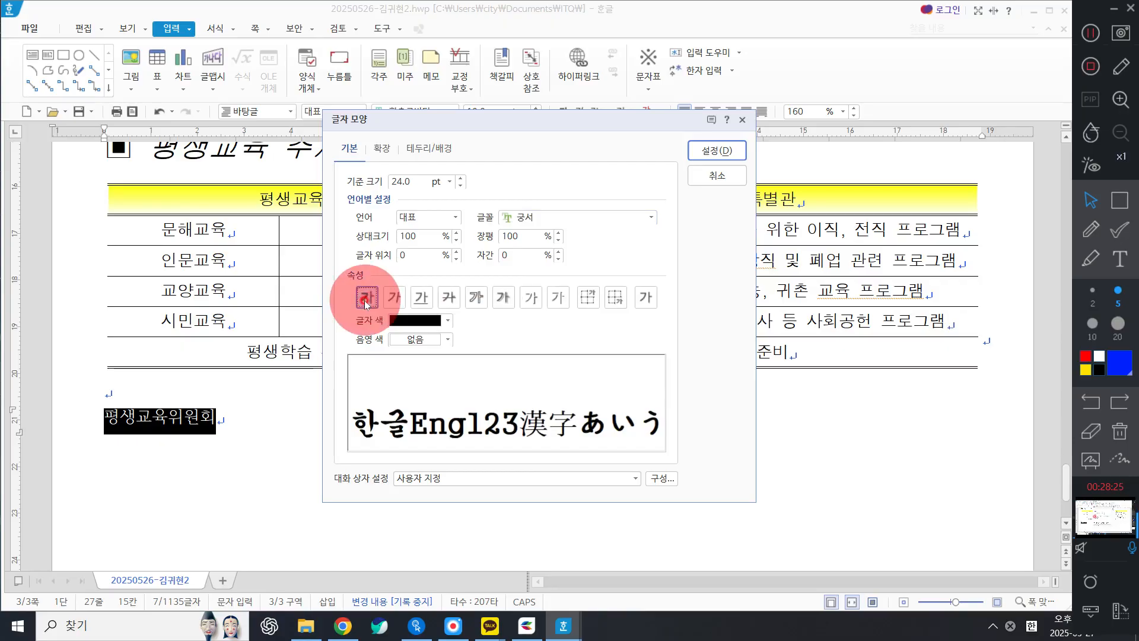
double_click(522, 237)
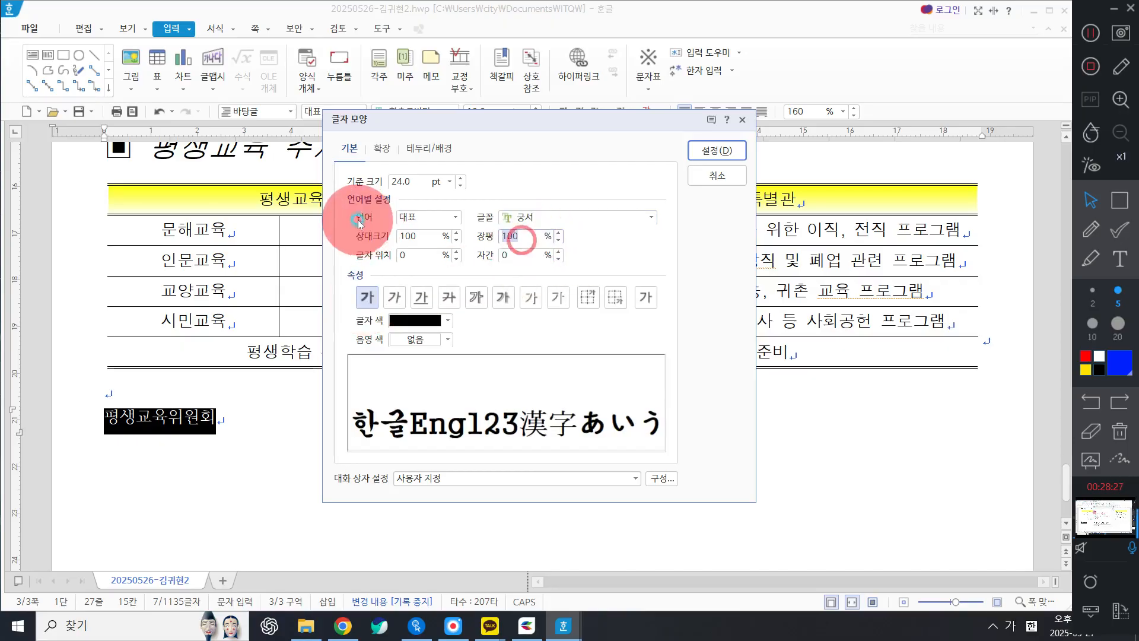
text(120)
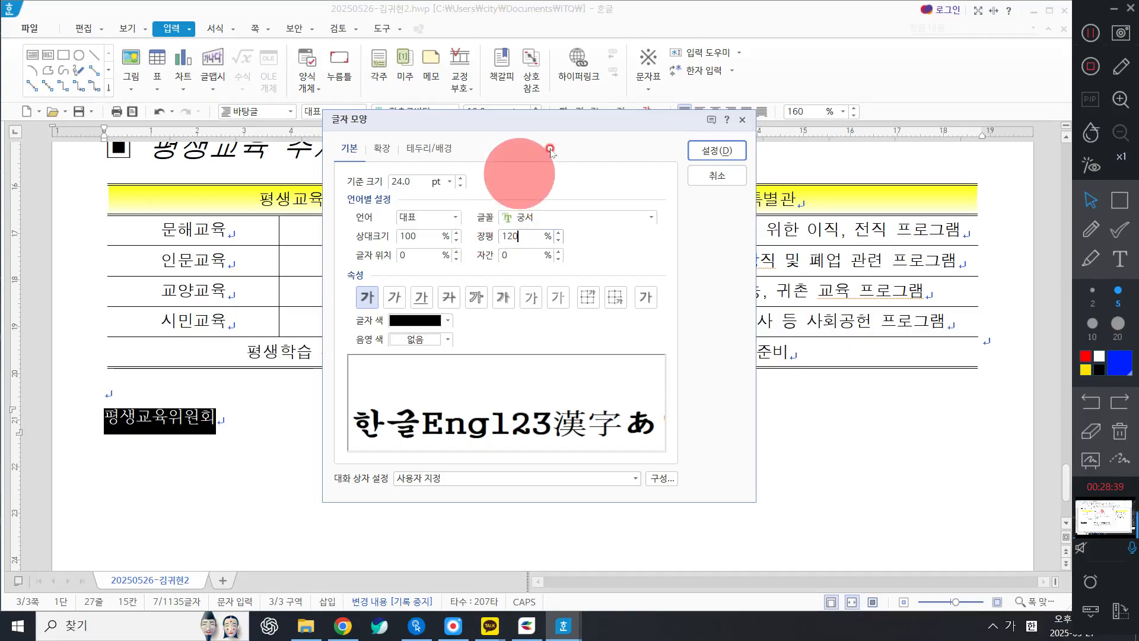
click(719, 150)
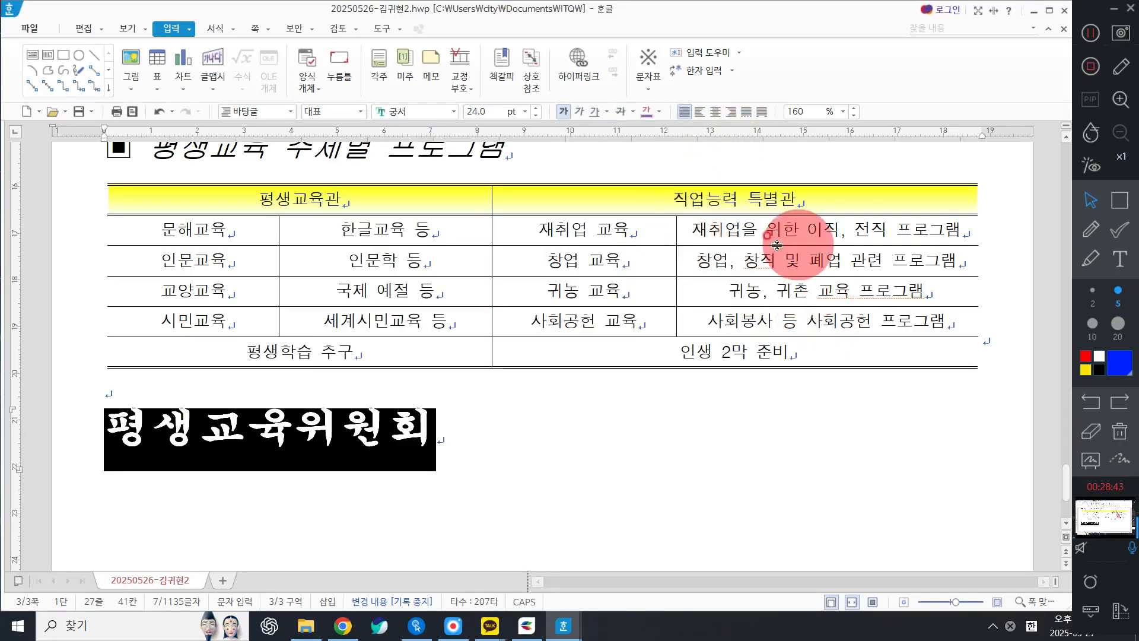
click(729, 111)
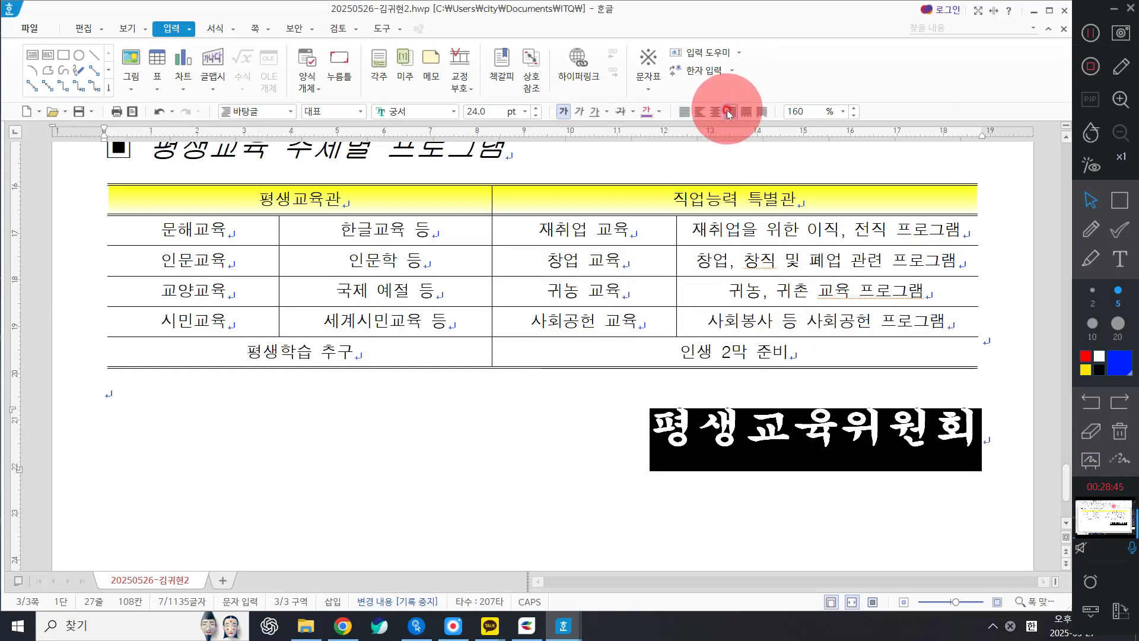
Step: Start adding page numbering (쪽 번호 매기기) from the 평생교육위원회 line, with the number placed at the page's bottom right
click(676, 422)
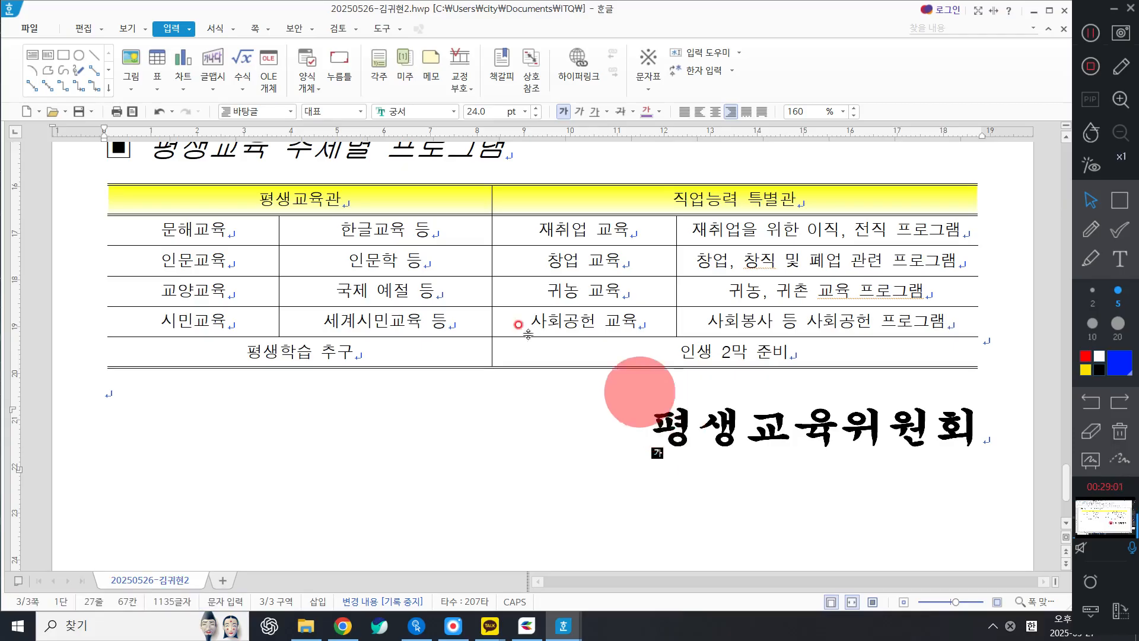
click(249, 28)
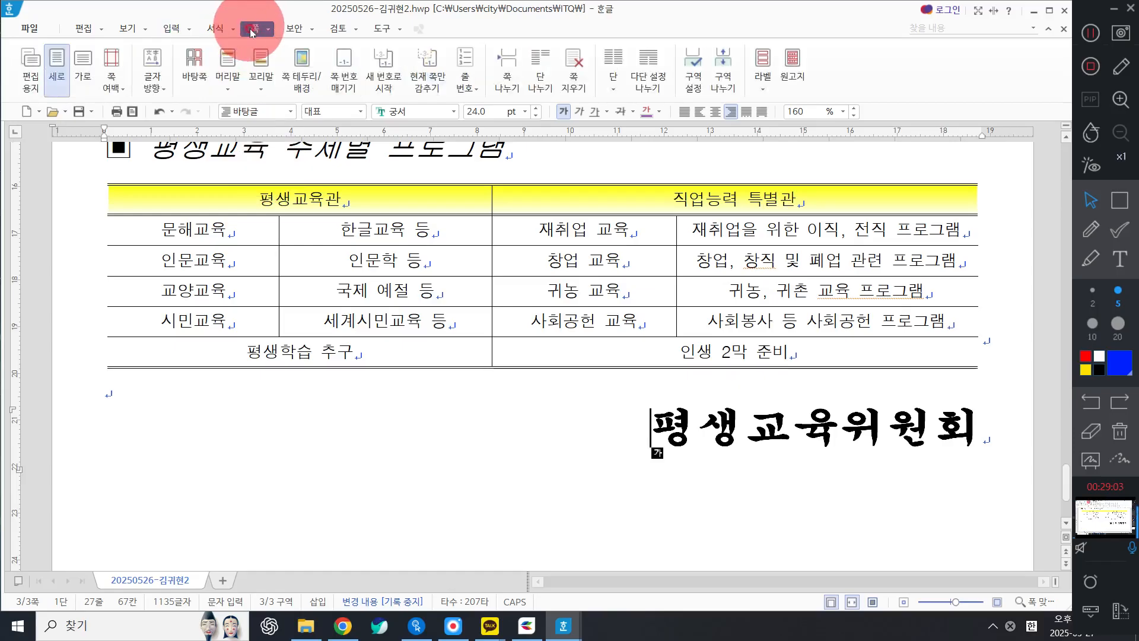
click(344, 59)
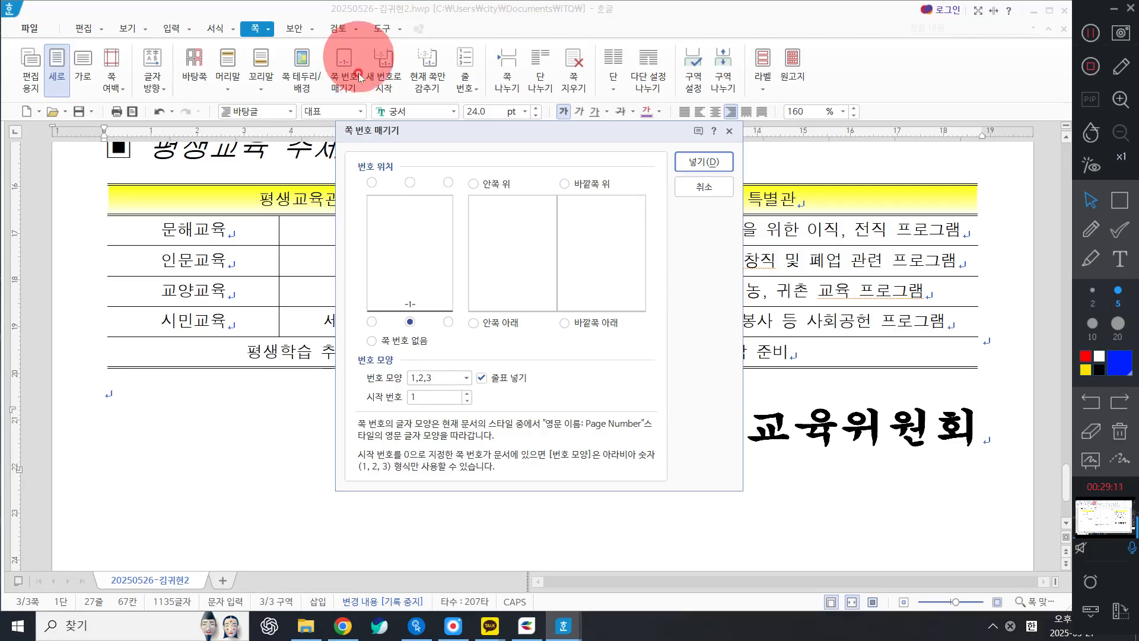
click(456, 324)
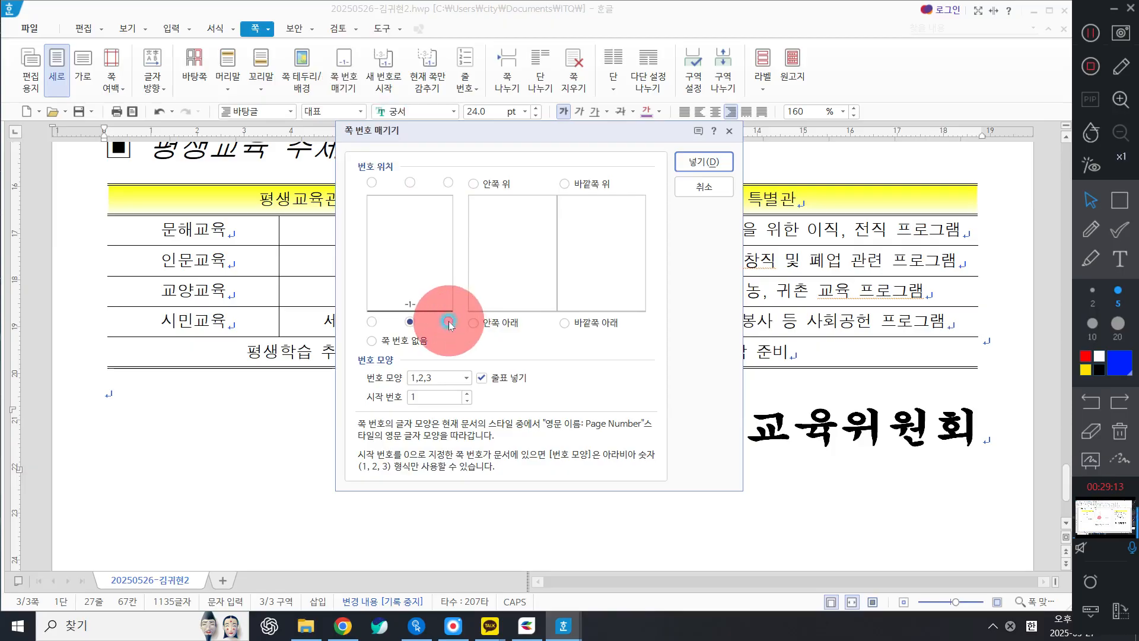
click(448, 323)
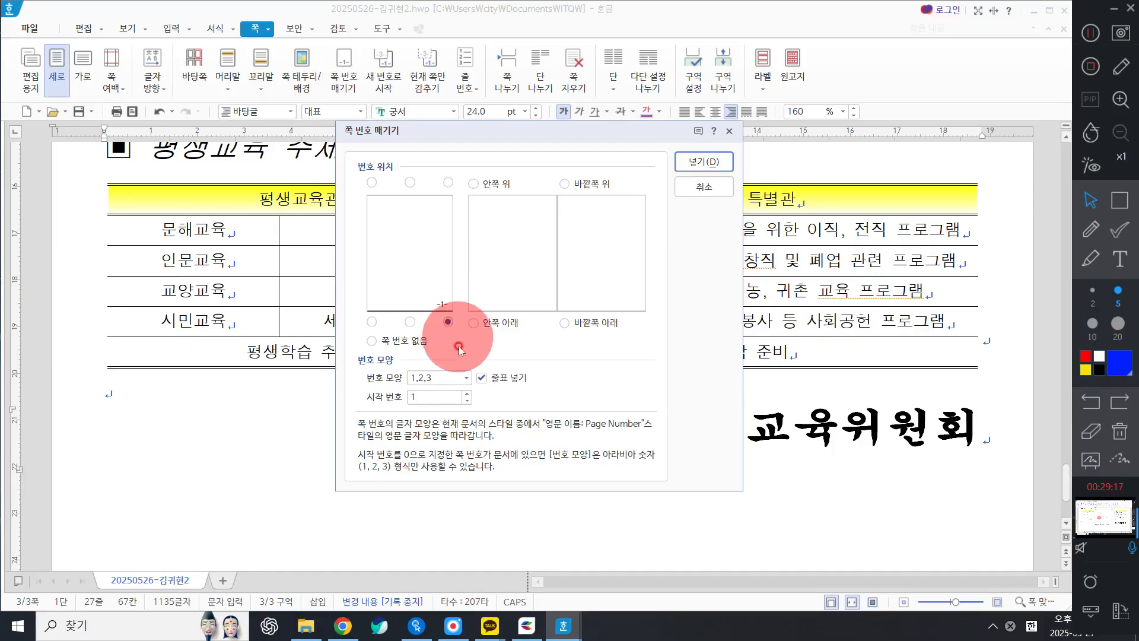
Step: Set the page number format to ①,②,③ and turn off the surrounding dashes (줄표 넣기)
click(435, 377)
click(435, 378)
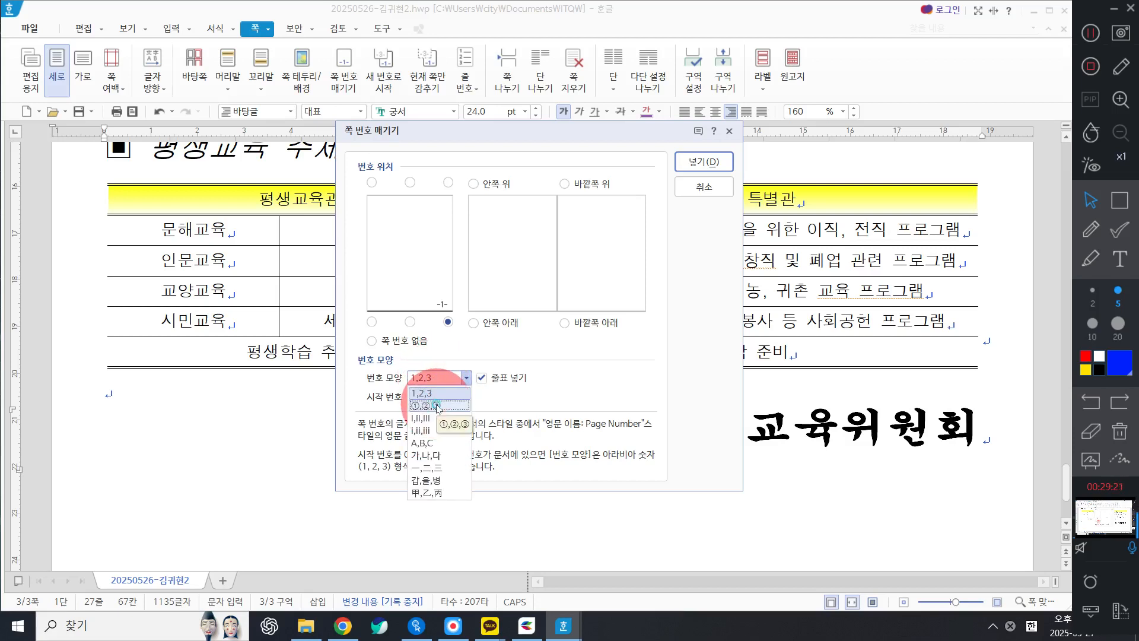
click(436, 406)
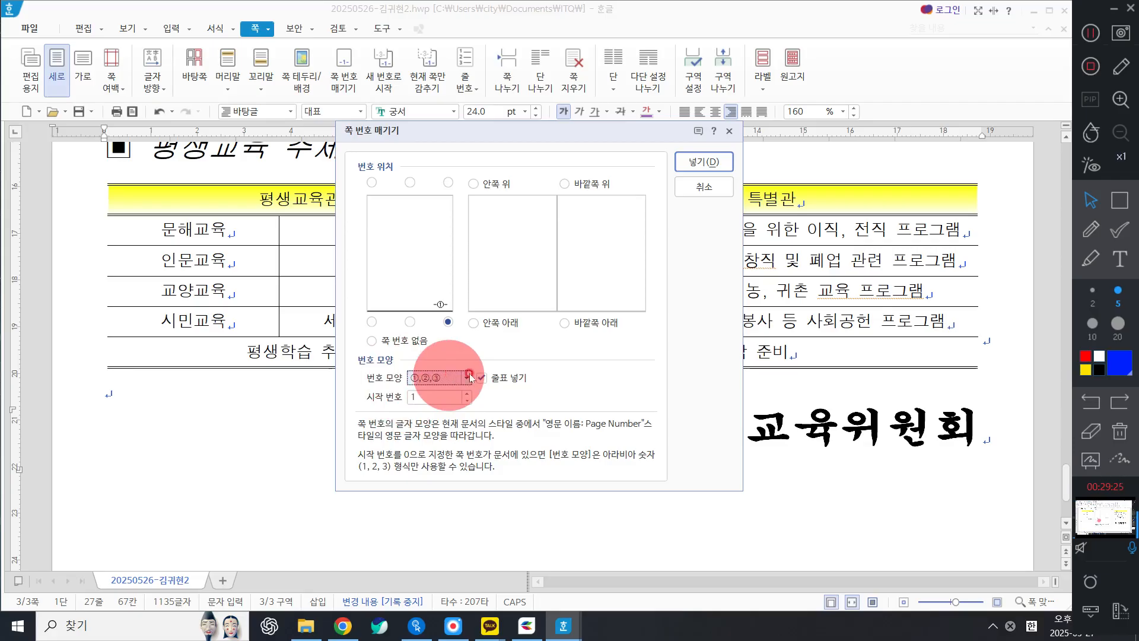
click(510, 379)
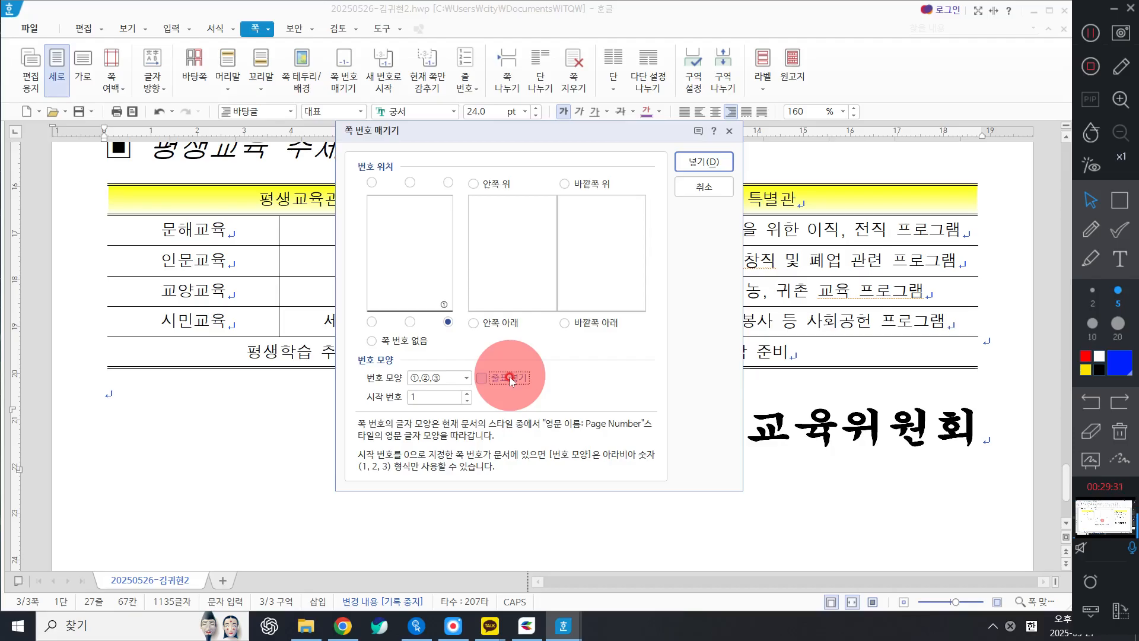
Step: Set the starting page number to 5 and insert the page numbering into the document
click(468, 394)
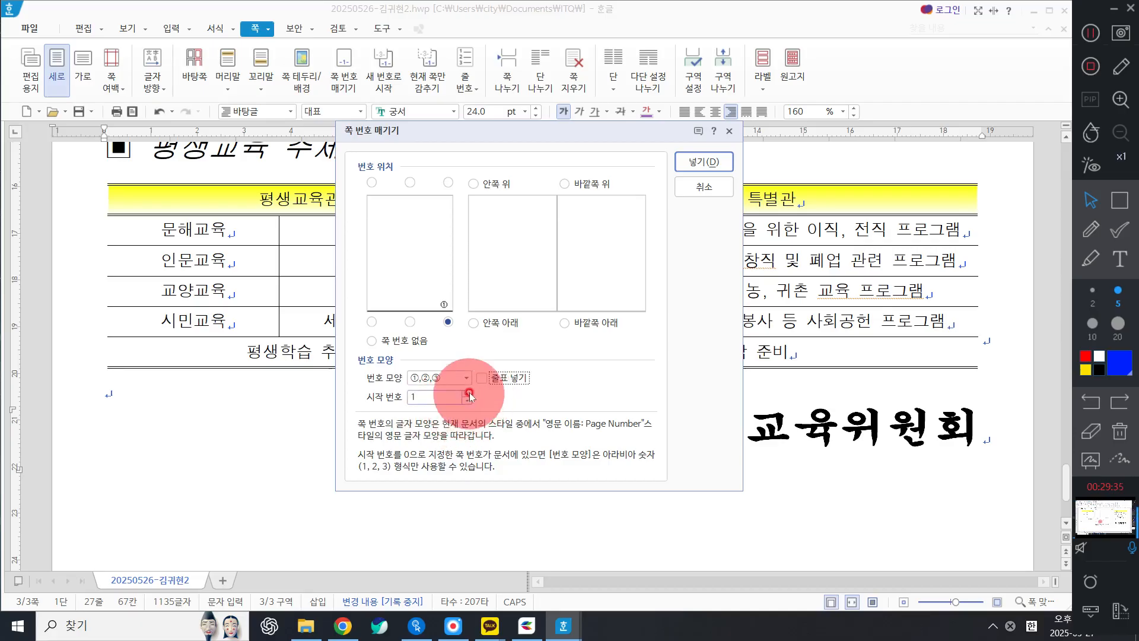
click(468, 394)
click(468, 394)
click(469, 394)
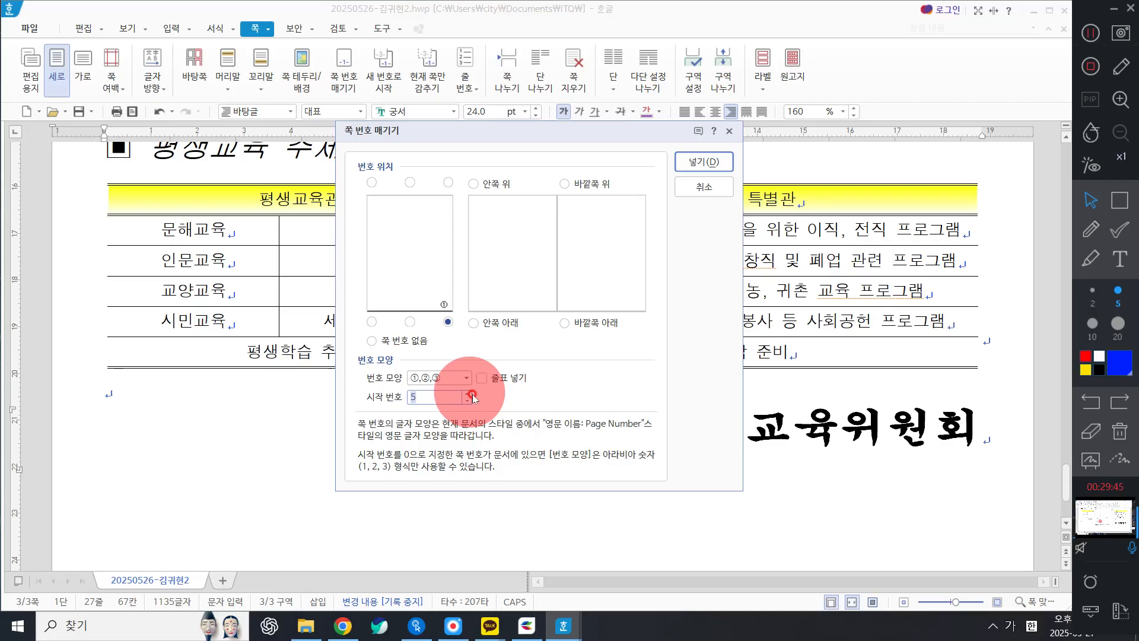
click(711, 160)
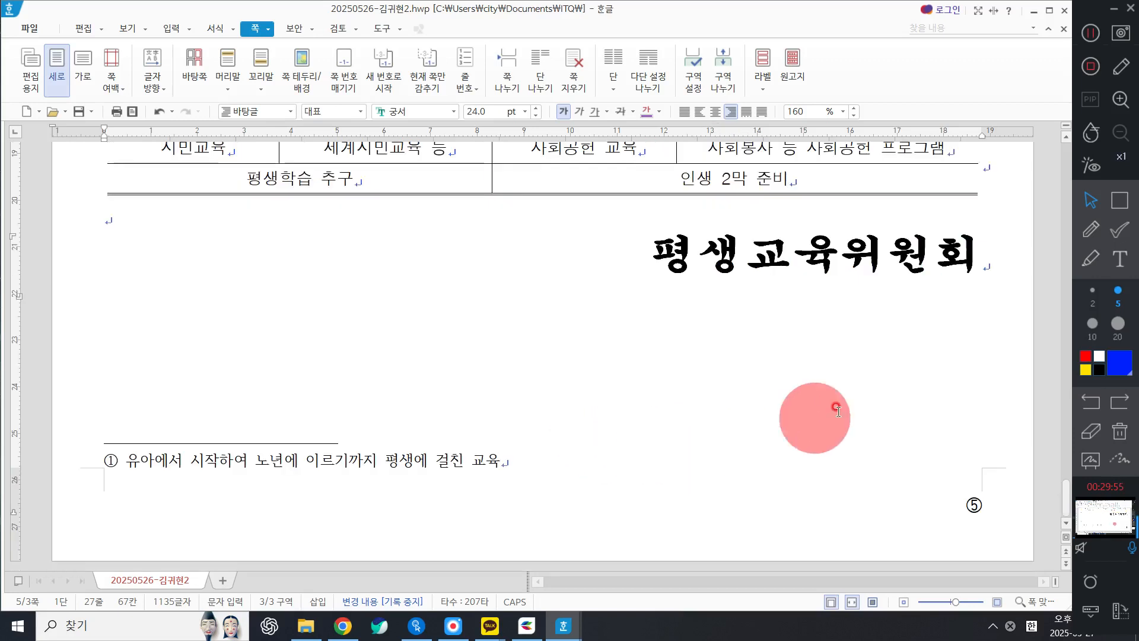
scroll(741, 433, down, 3)
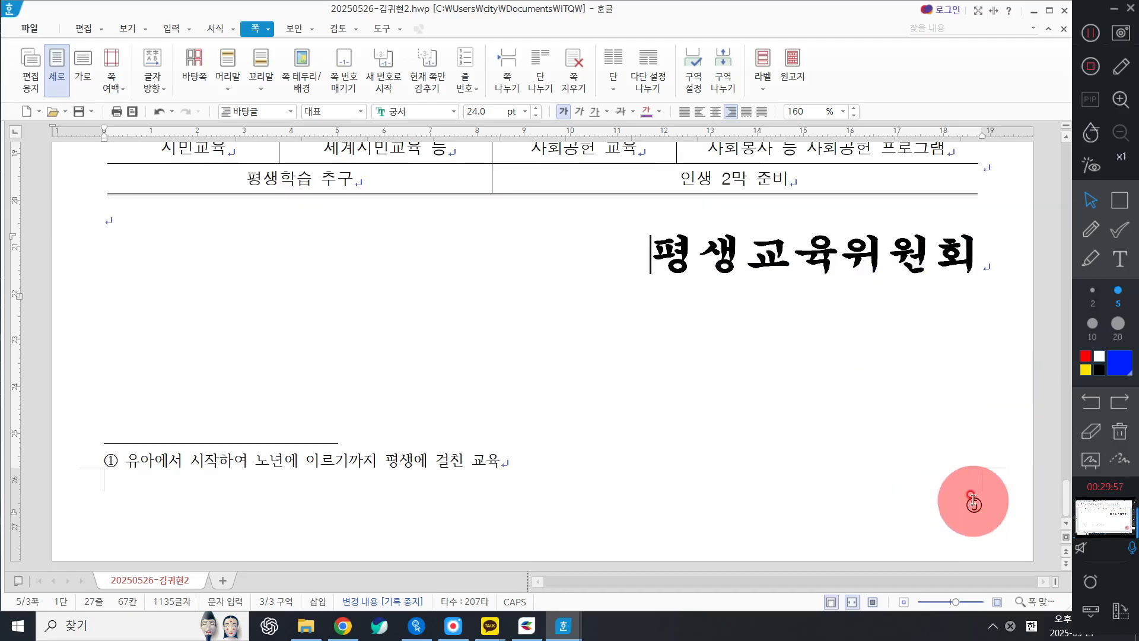